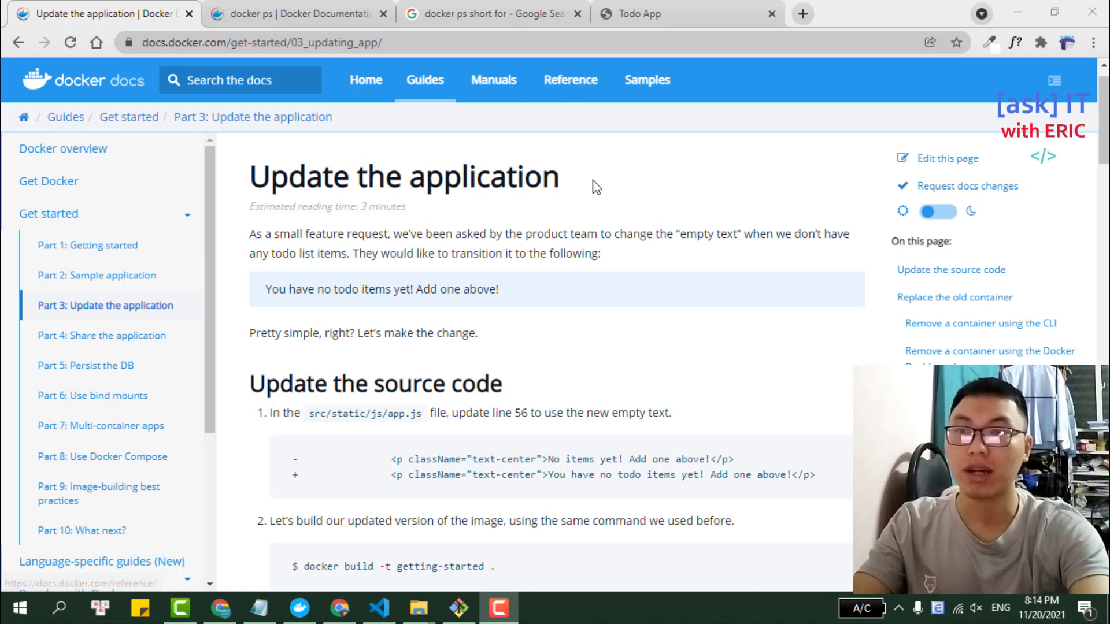
Step: Open Part 4, Share the application, in the Docker getting-started documentation
drag(595, 185, 251, 153)
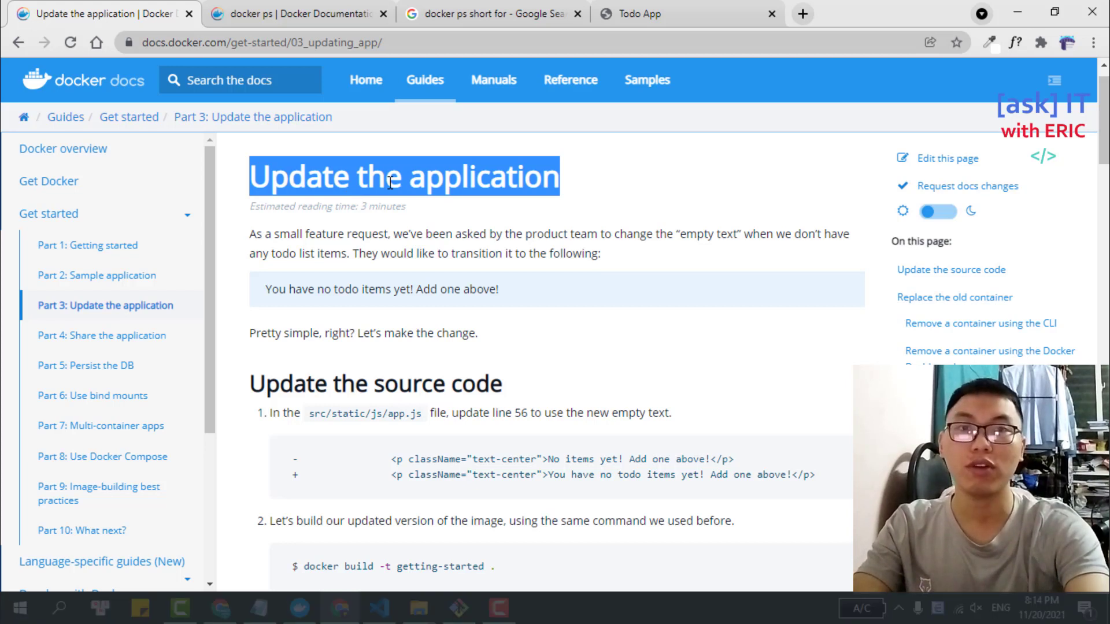
click(105, 347)
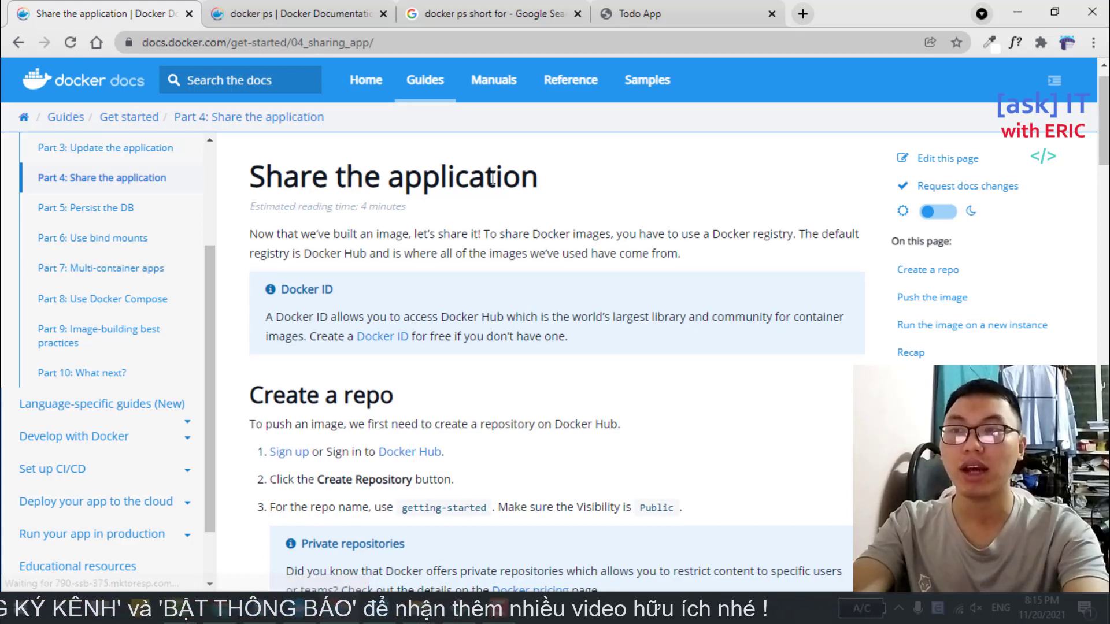
drag(558, 187, 424, 179)
drag(339, 179, 271, 175)
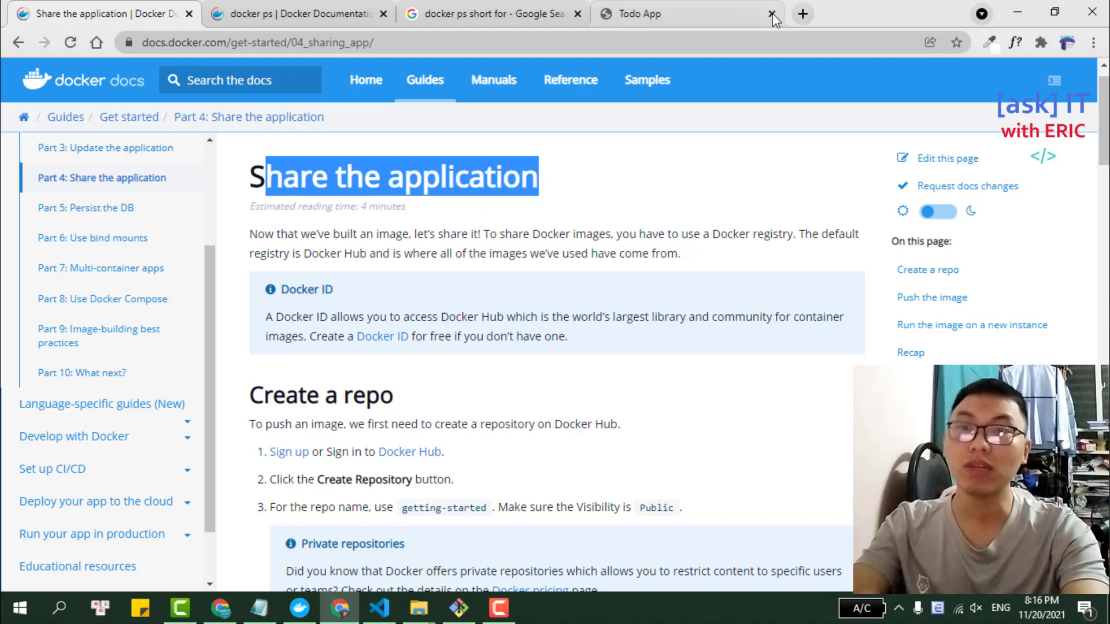
Step: Search Google for 'docker hub' from the Todo App tab's address bar
click(745, 16)
key(ctrl+l)
text(dc)
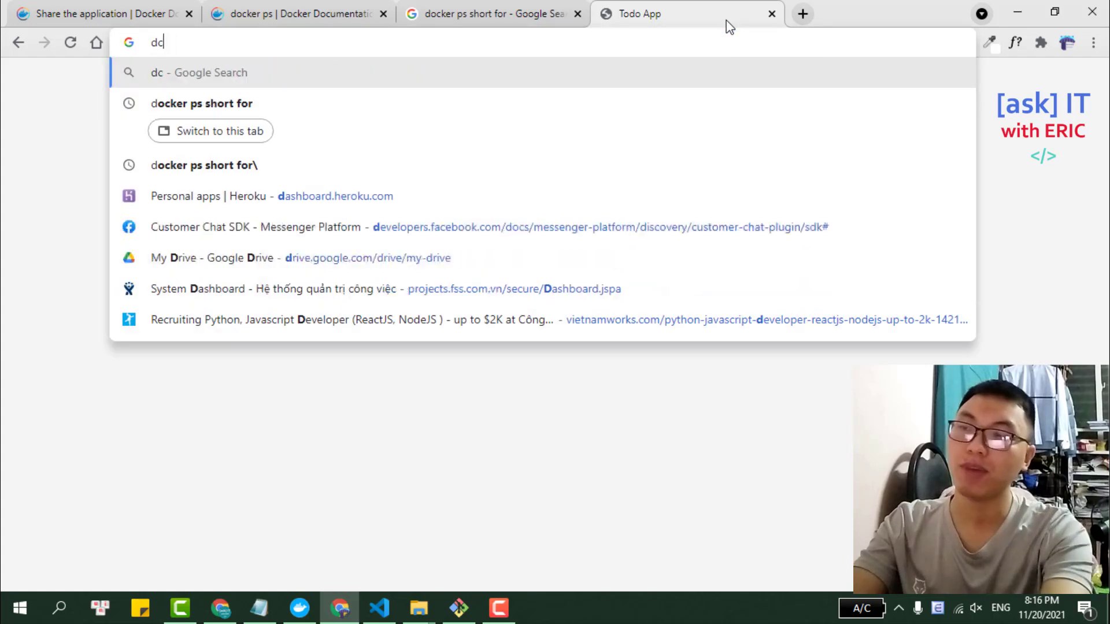
key(BackSpace)
text(ock)
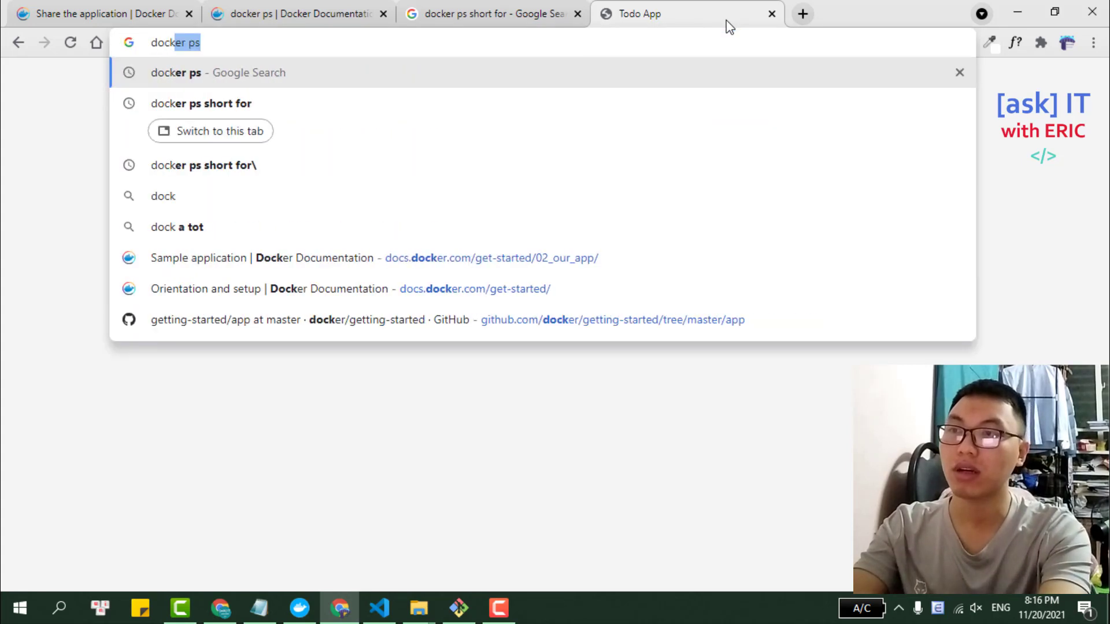
text(er hub)
key(Return)
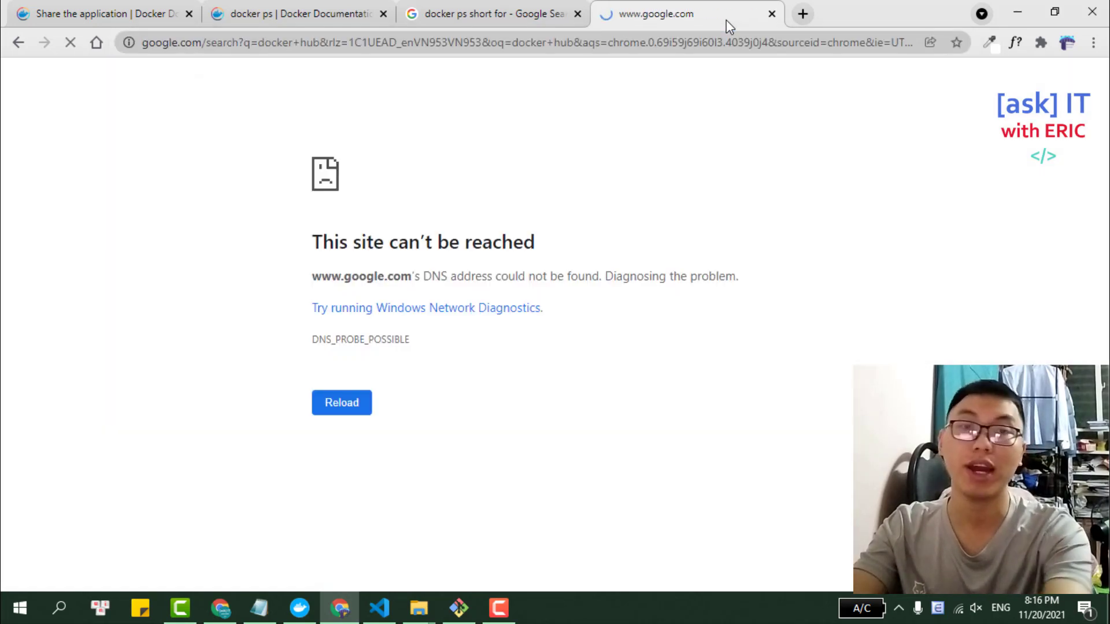
Step: Check the Wi-Fi connection and reload the stalled docker hub search results
click(959, 608)
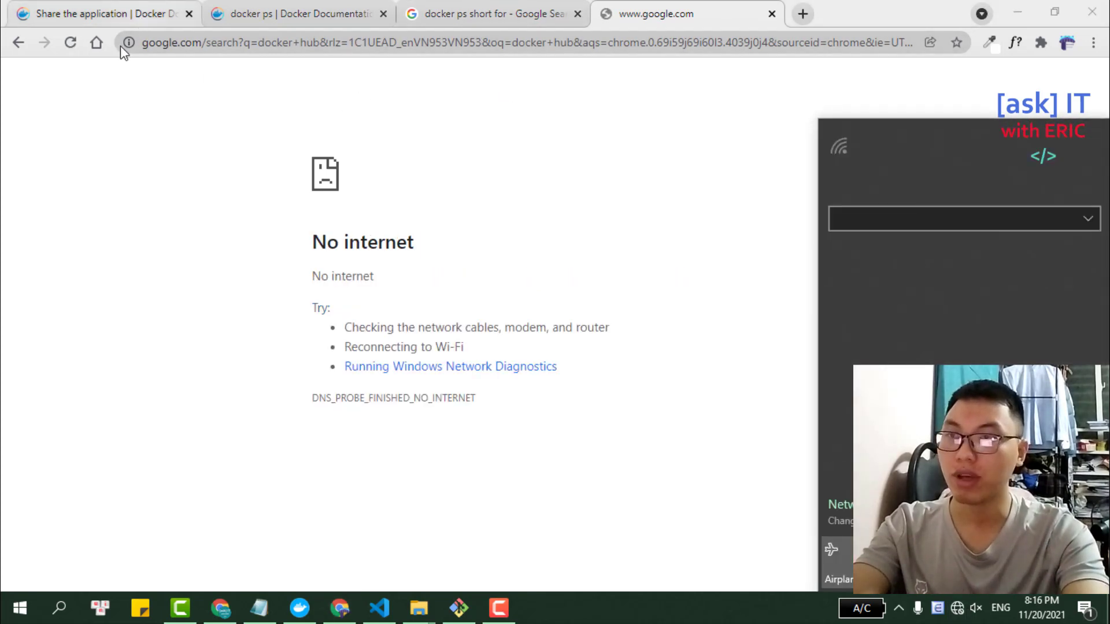
click(74, 42)
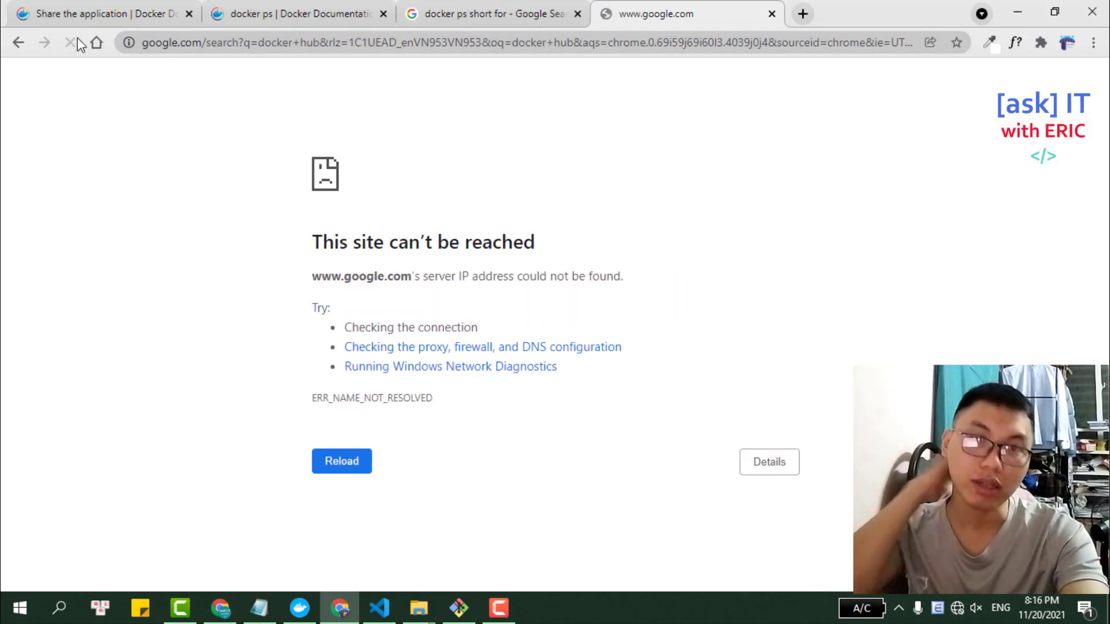
click(78, 40)
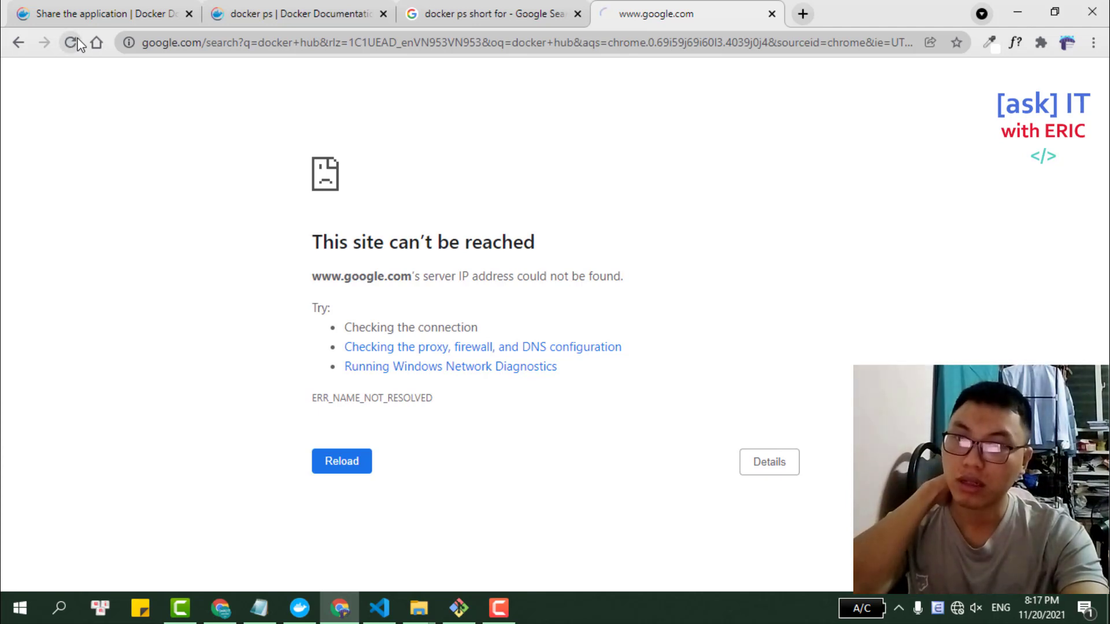
click(71, 43)
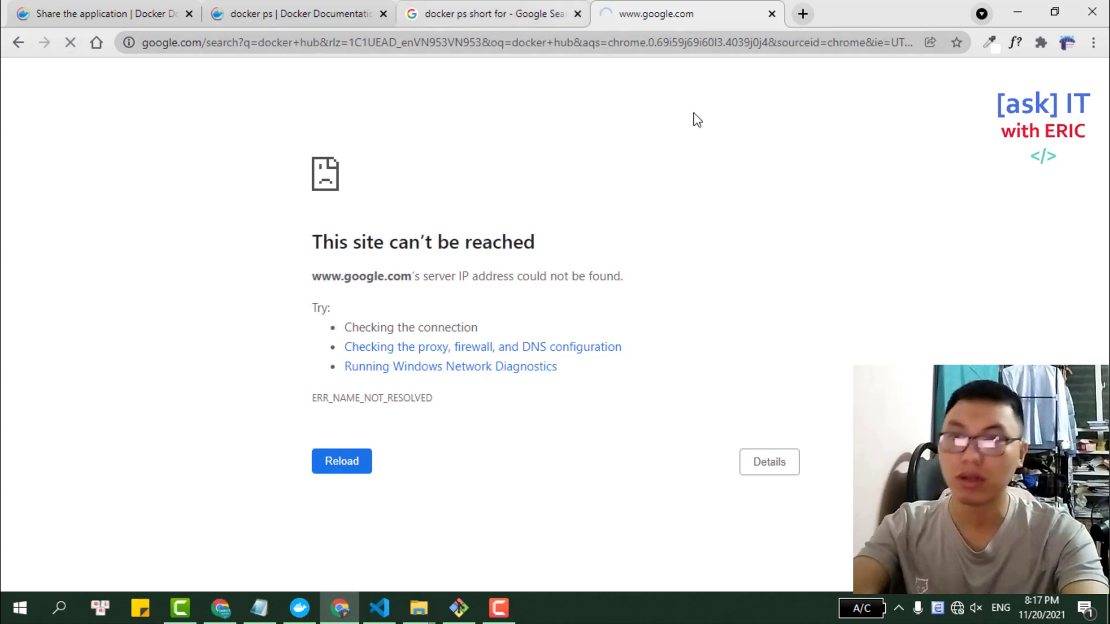
click(956, 612)
click(955, 615)
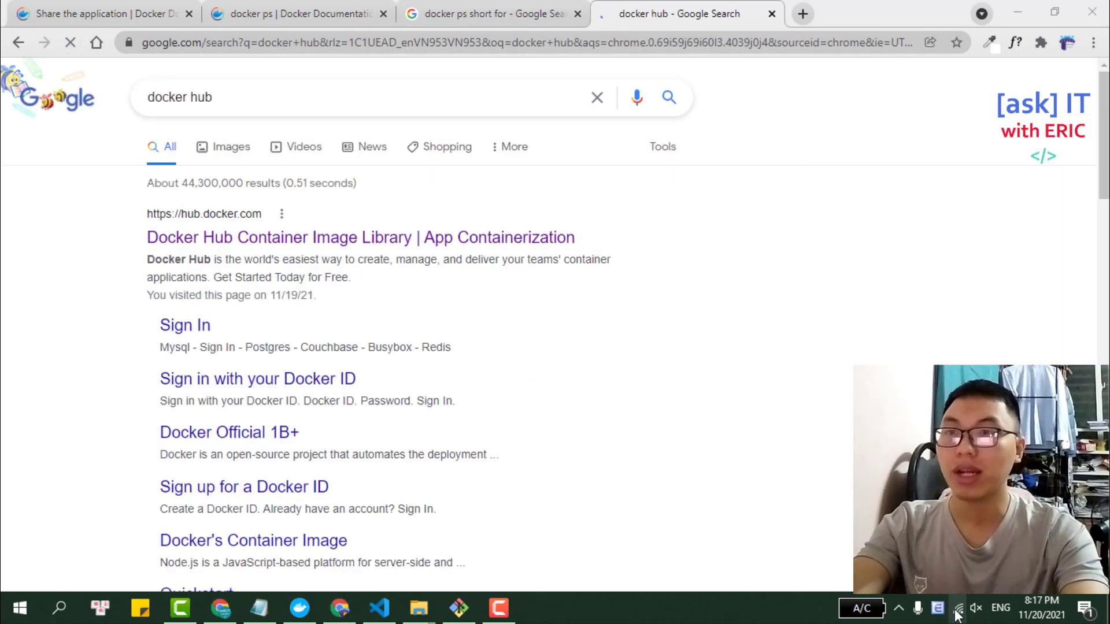
Step: Open the Docker Hub Container Image Library result and scroll through hub.docker.com
click(278, 238)
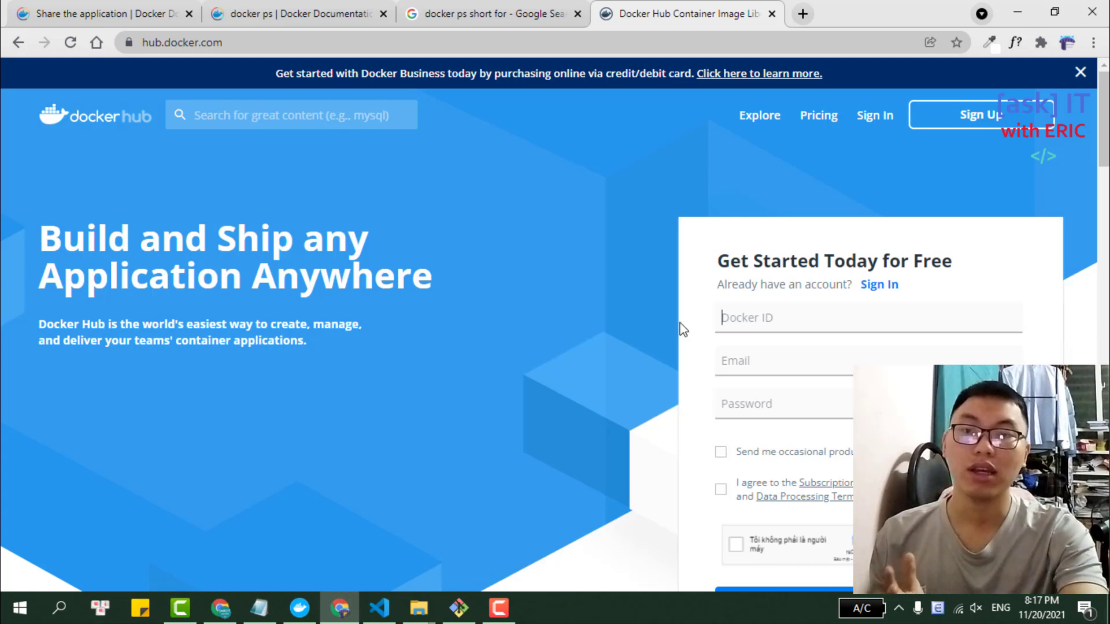
scroll(683, 328, down, 1)
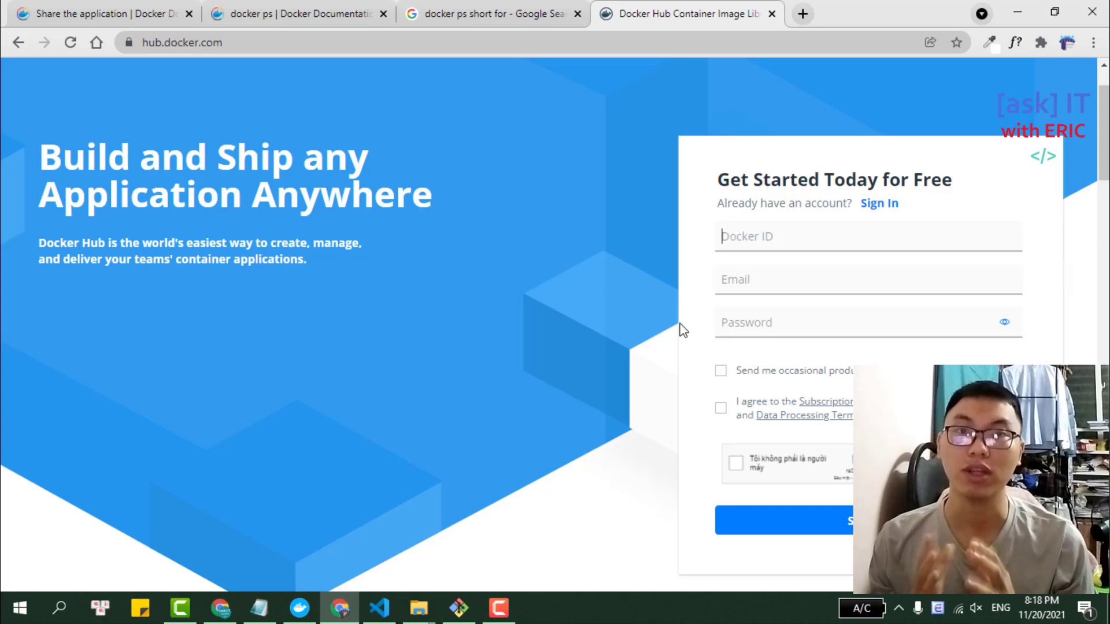
scroll(681, 278, up, 1)
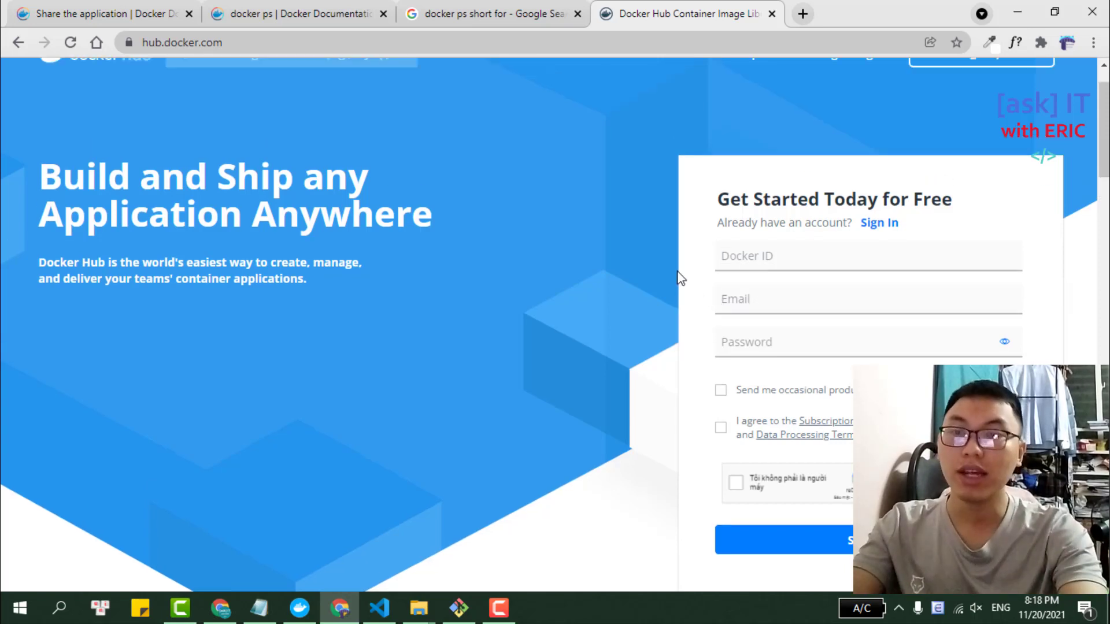
scroll(681, 279, up, 1)
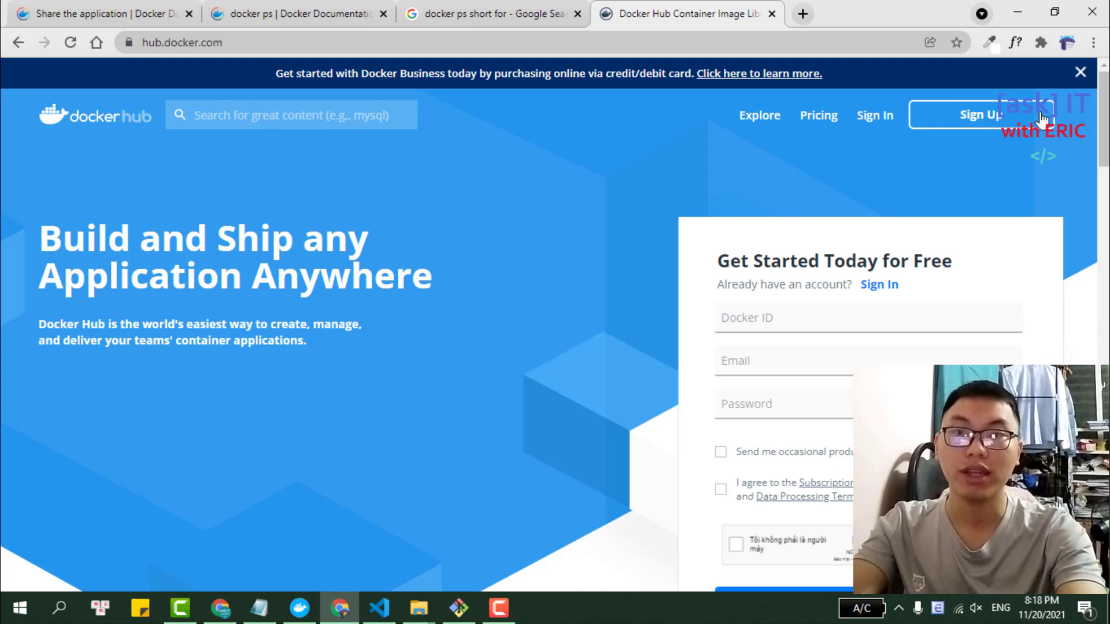
Step: Enter the Docker ID and account password on Docker Hub's sign-in page
click(873, 119)
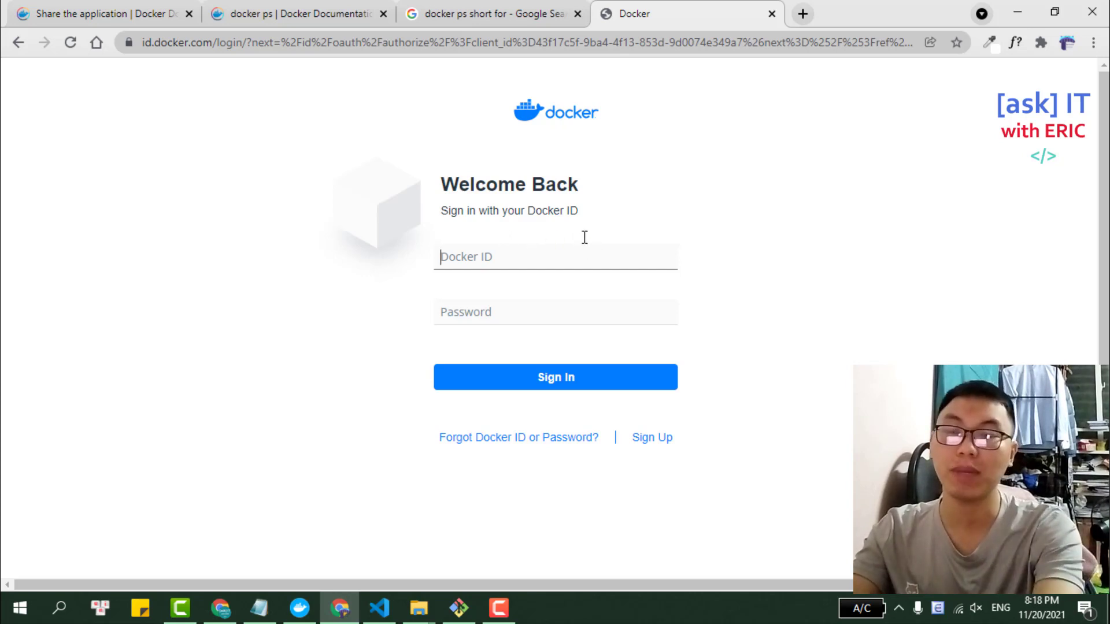
text(harypham)
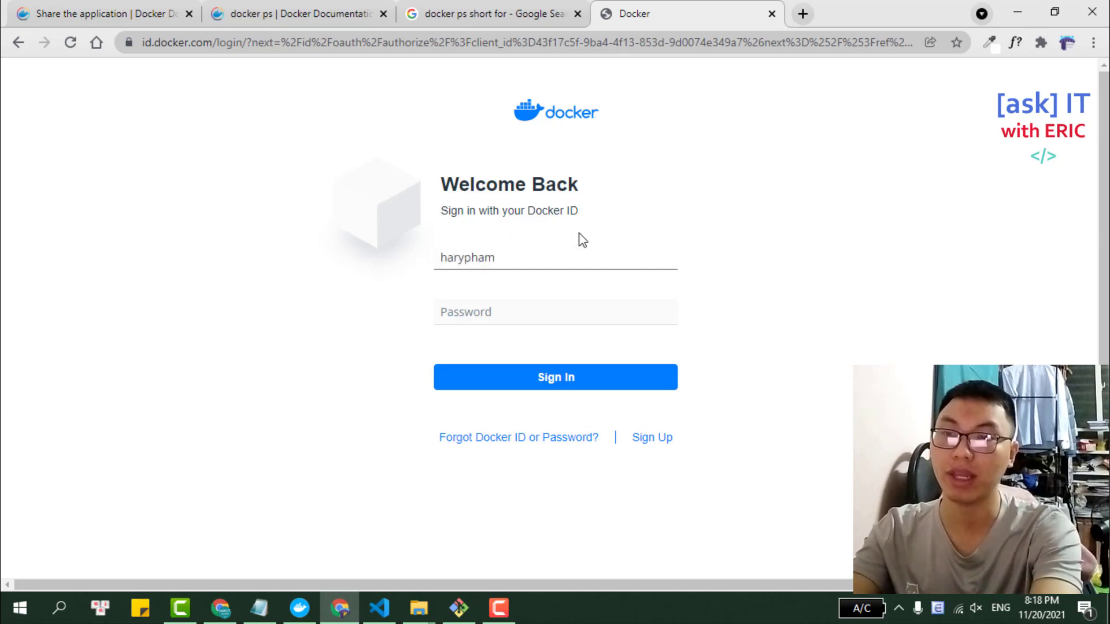
text(97)
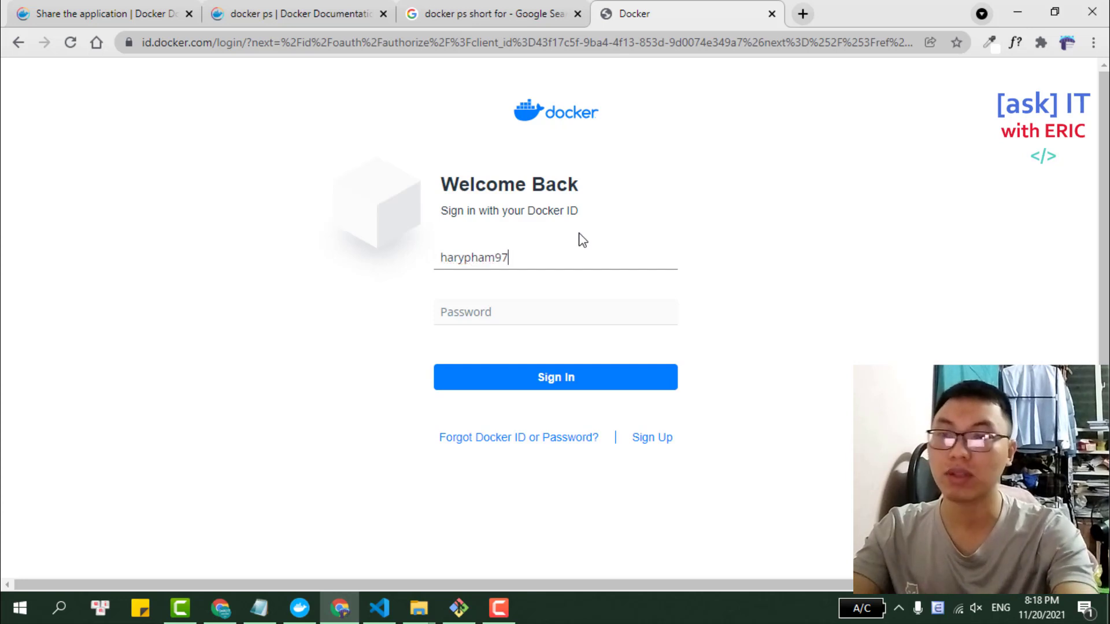
click(497, 312)
text(*)
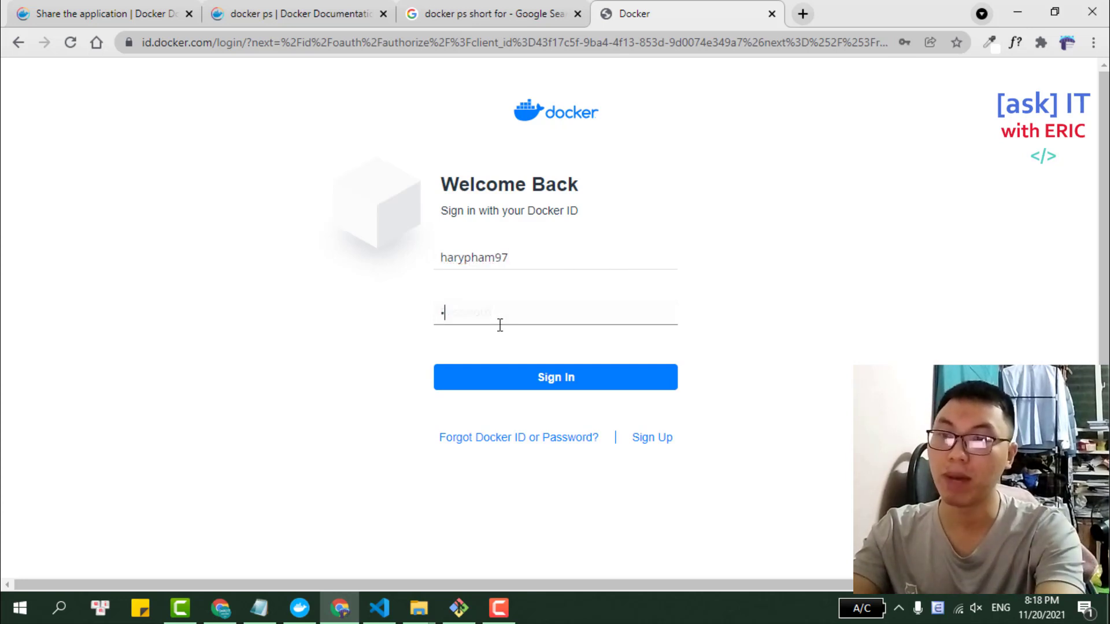
text(******)
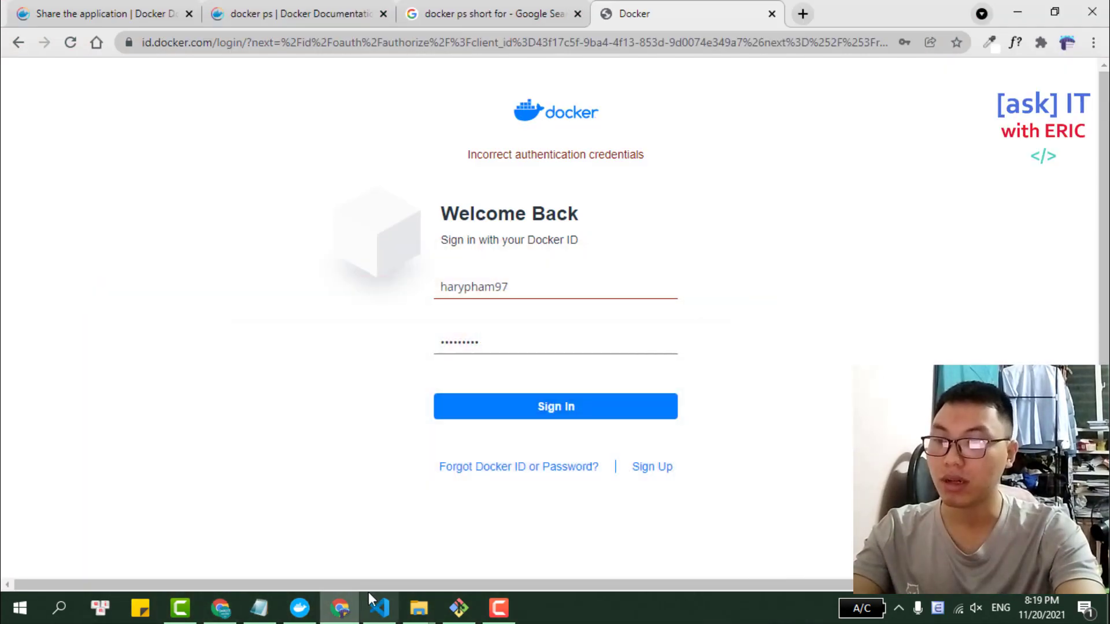
right_click(215, 606)
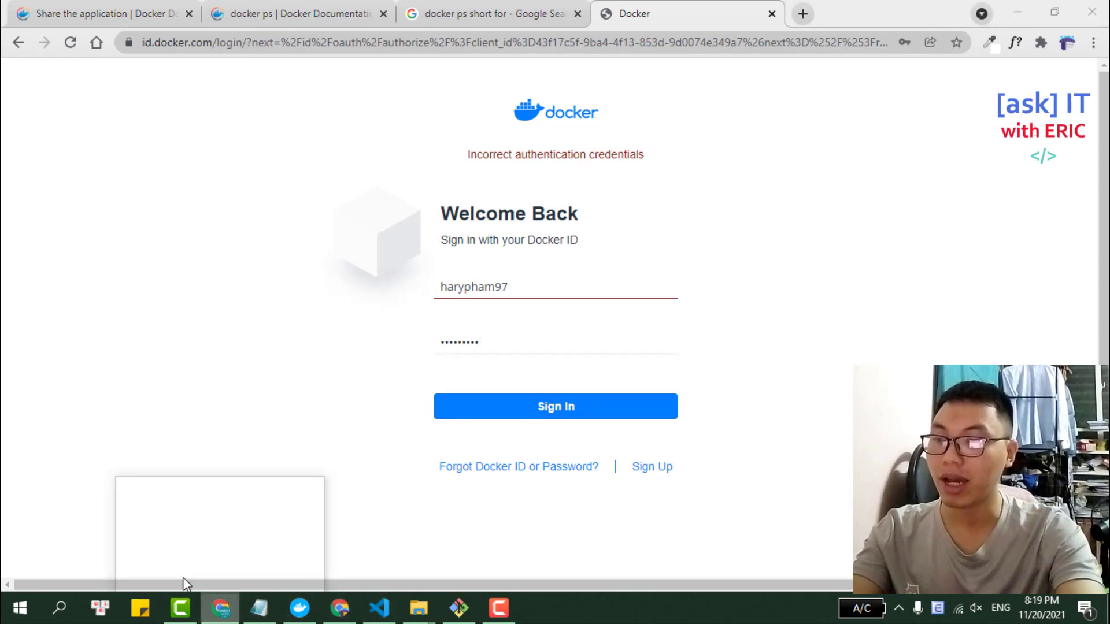
Step: Replace the rejected password with a retyped one and resubmit the Docker Hub sign-in
click(299, 607)
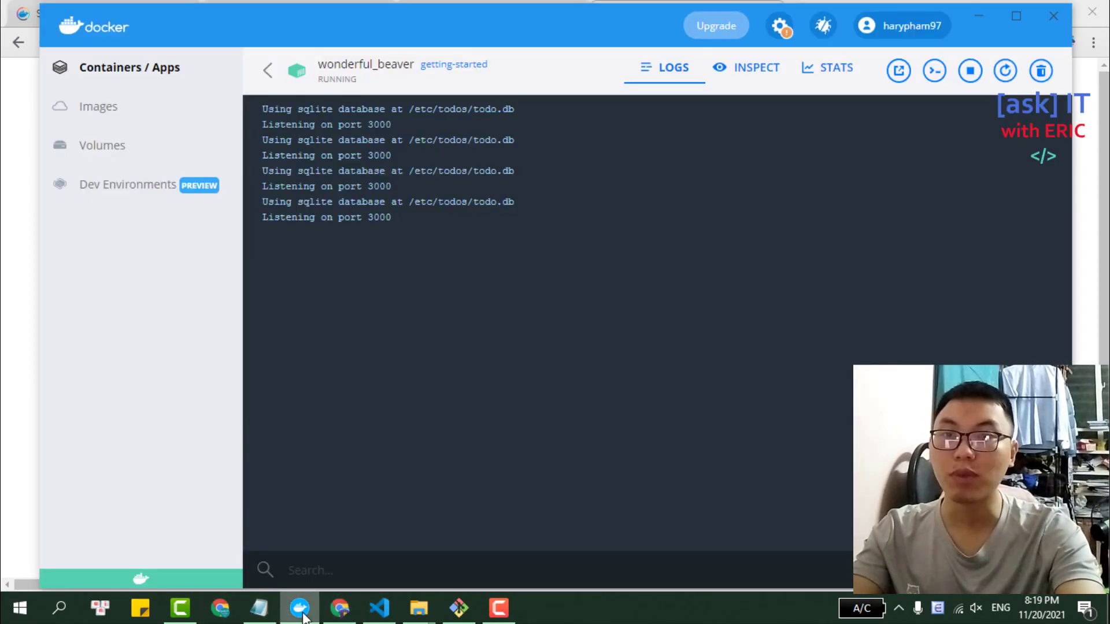
click(300, 608)
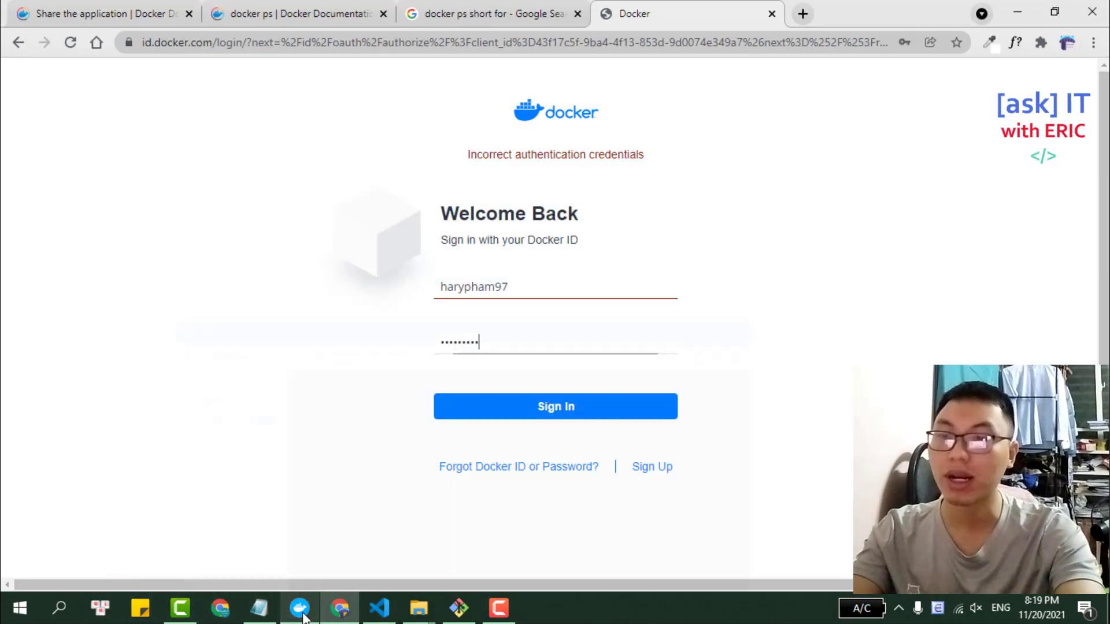
double_click(500, 342)
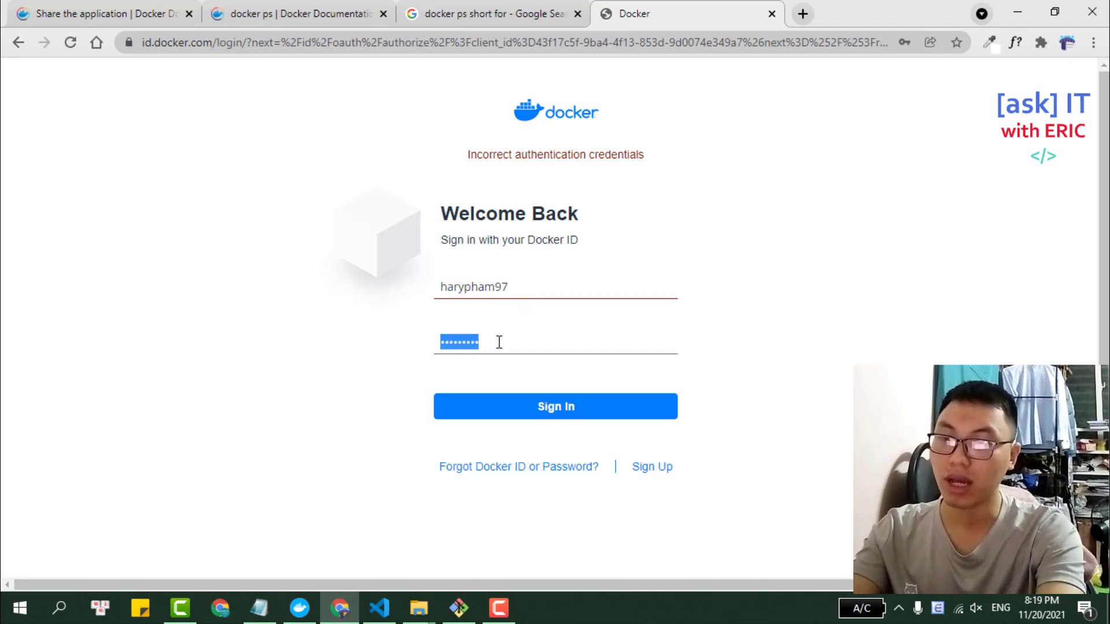
text(******)
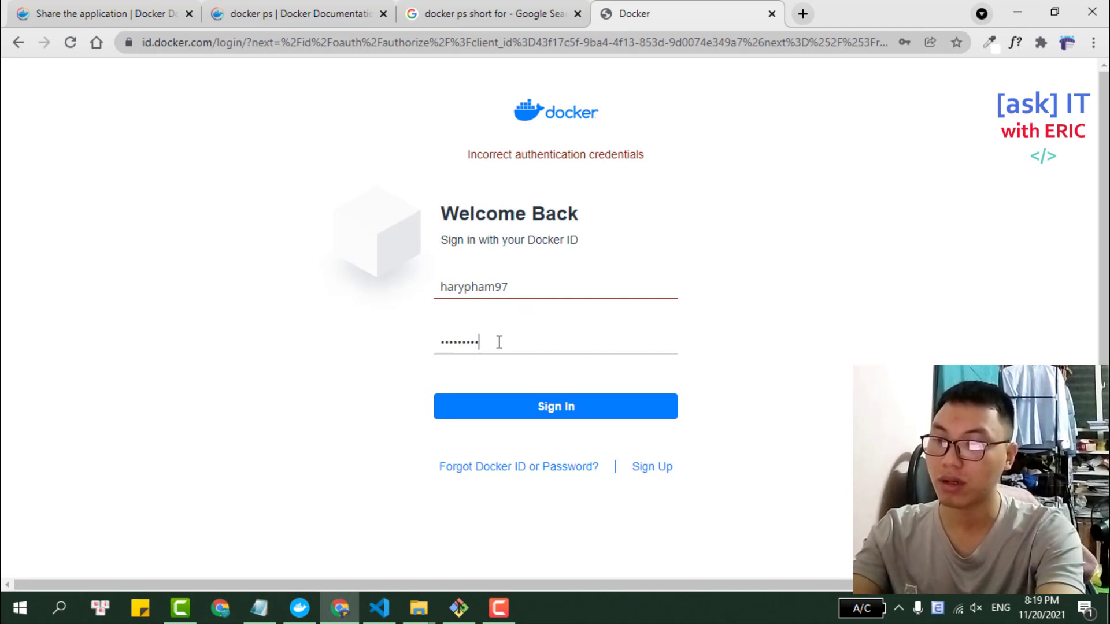
text(*)
key(BackSpace)
text(*)
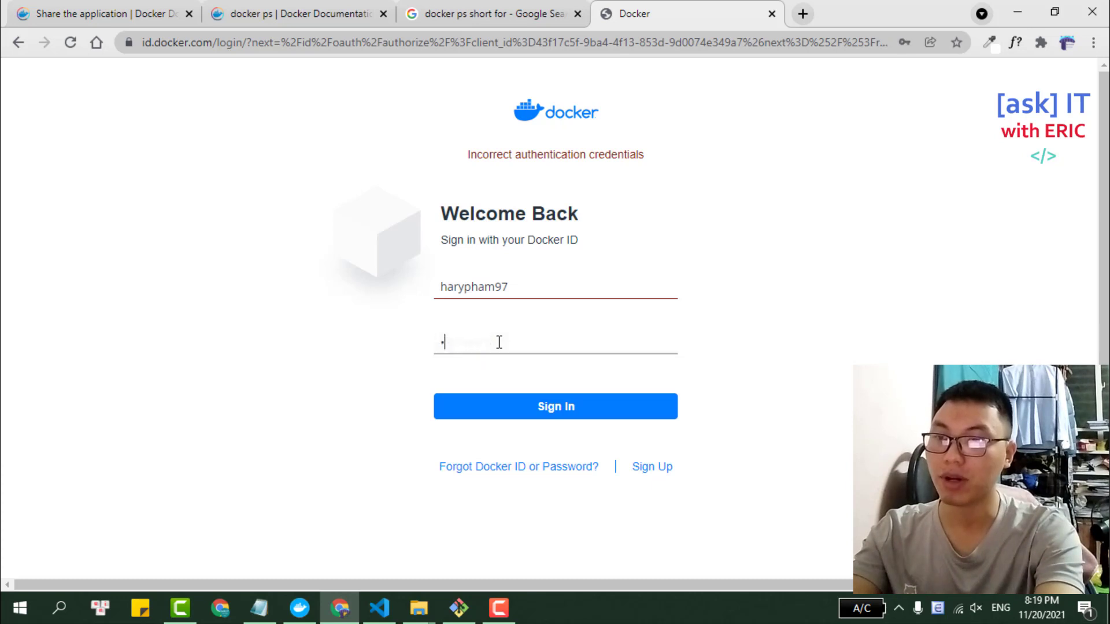
text(********)
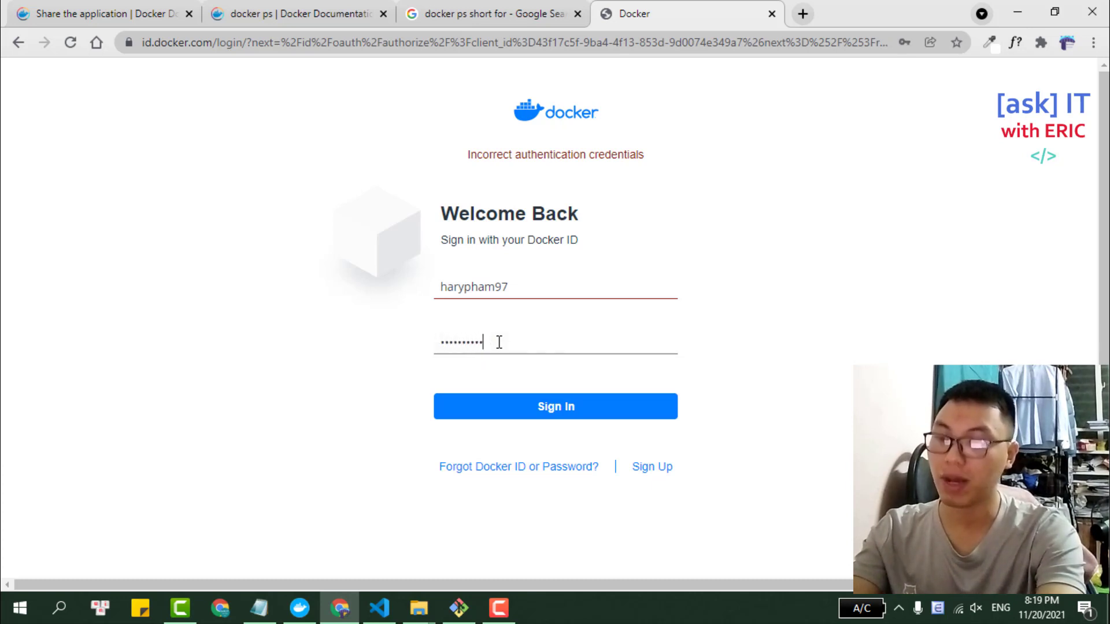
text(*)
key(Return)
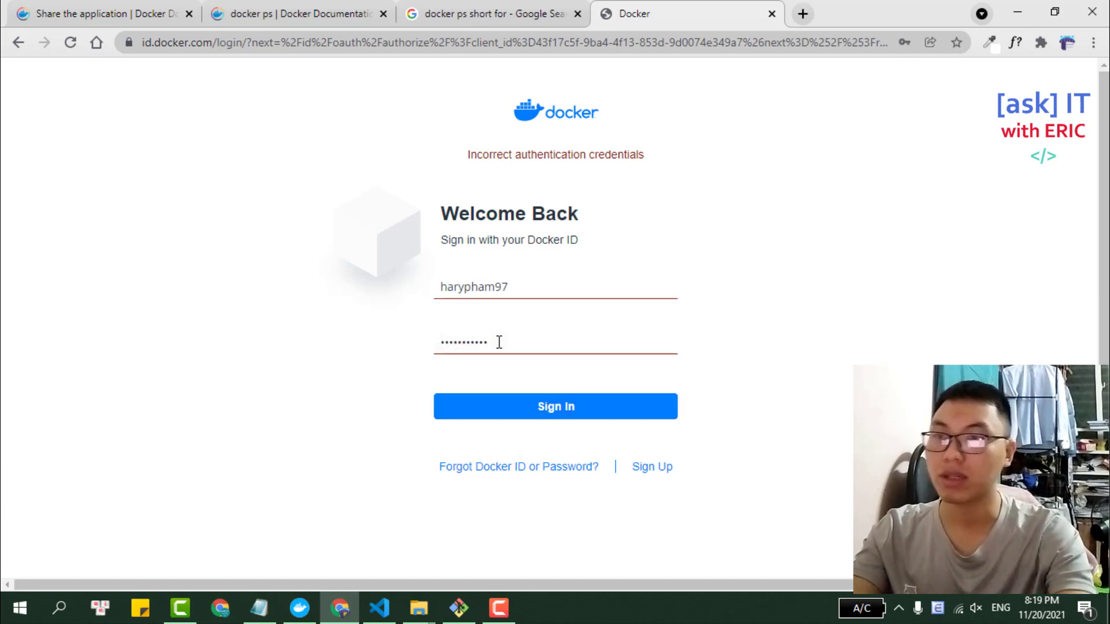
Step: Retype the account password twice more and resubmit the sign-in form each time
key(ctrl+a)
text(*)
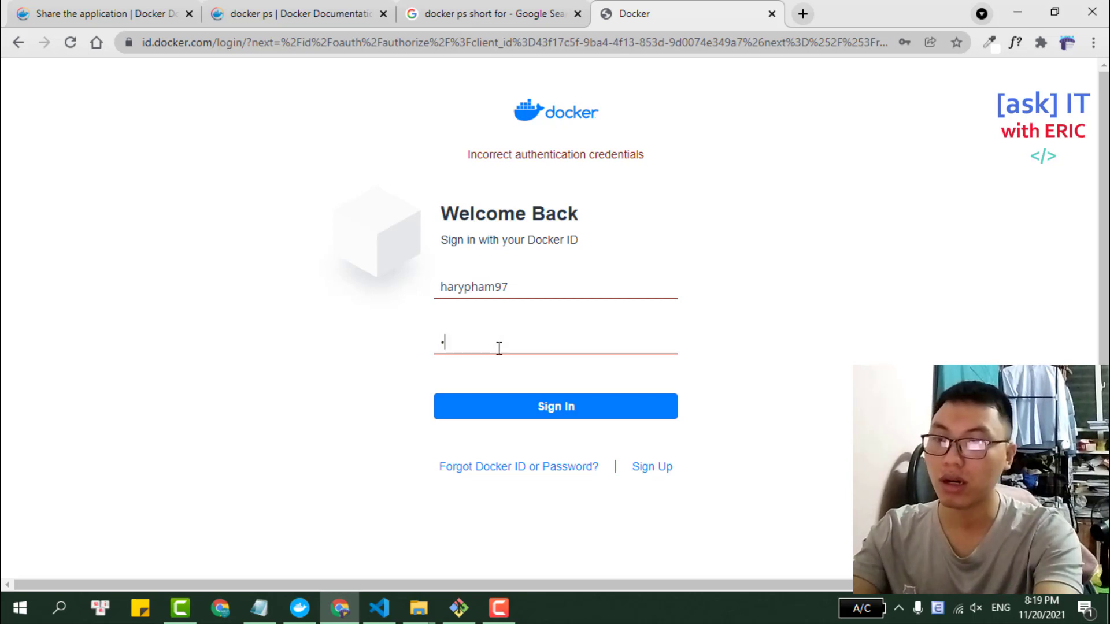
text(******)
key(Return)
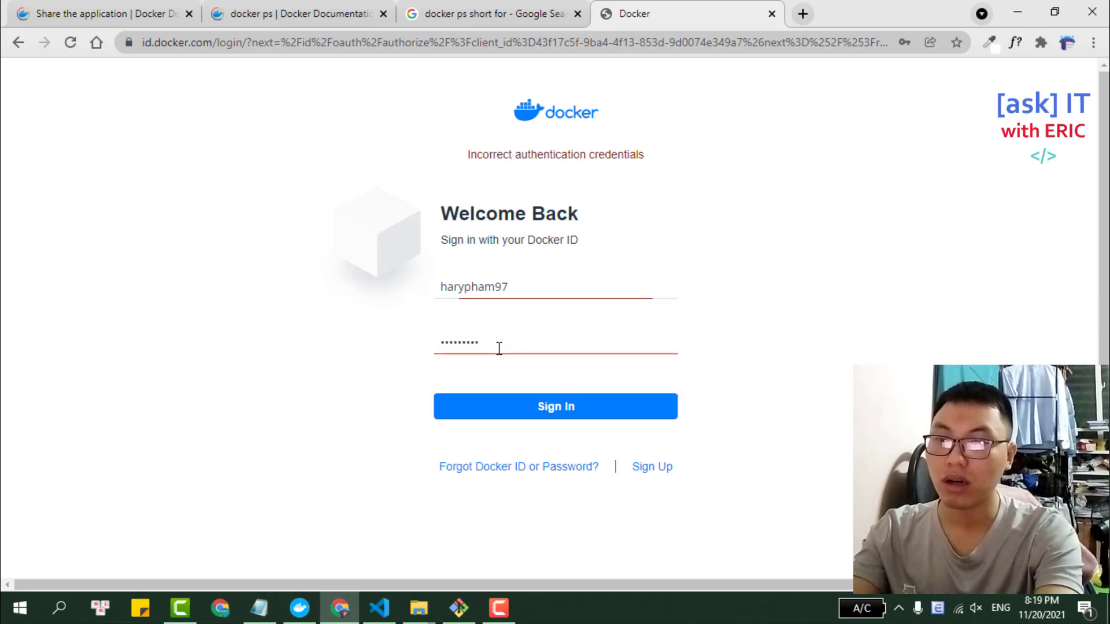
click(803, 13)
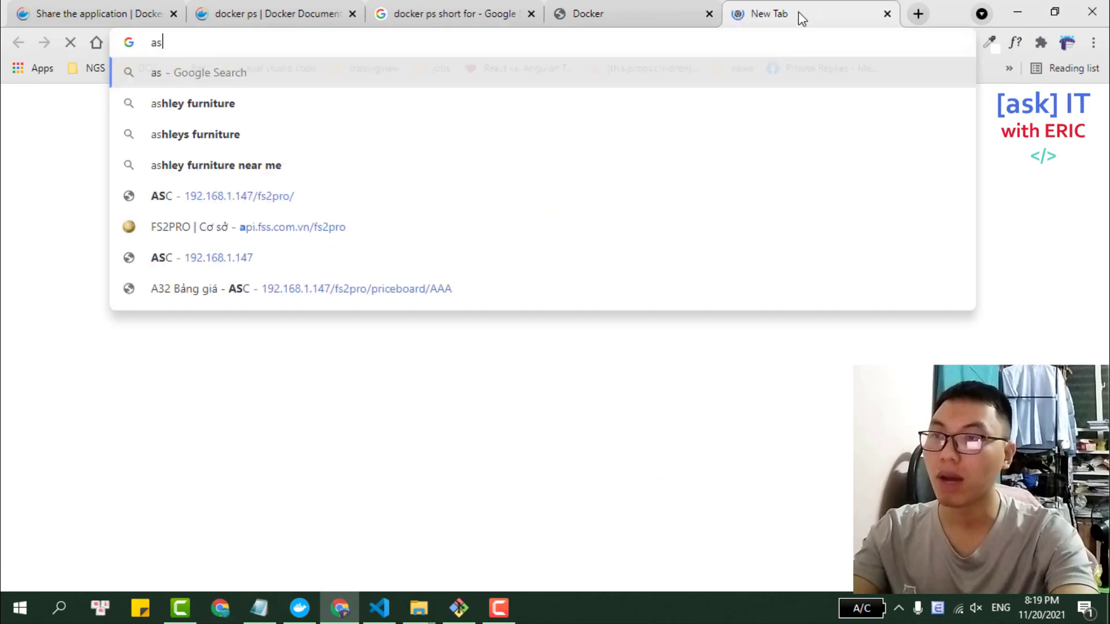
key(ctrl+shift+Tab)
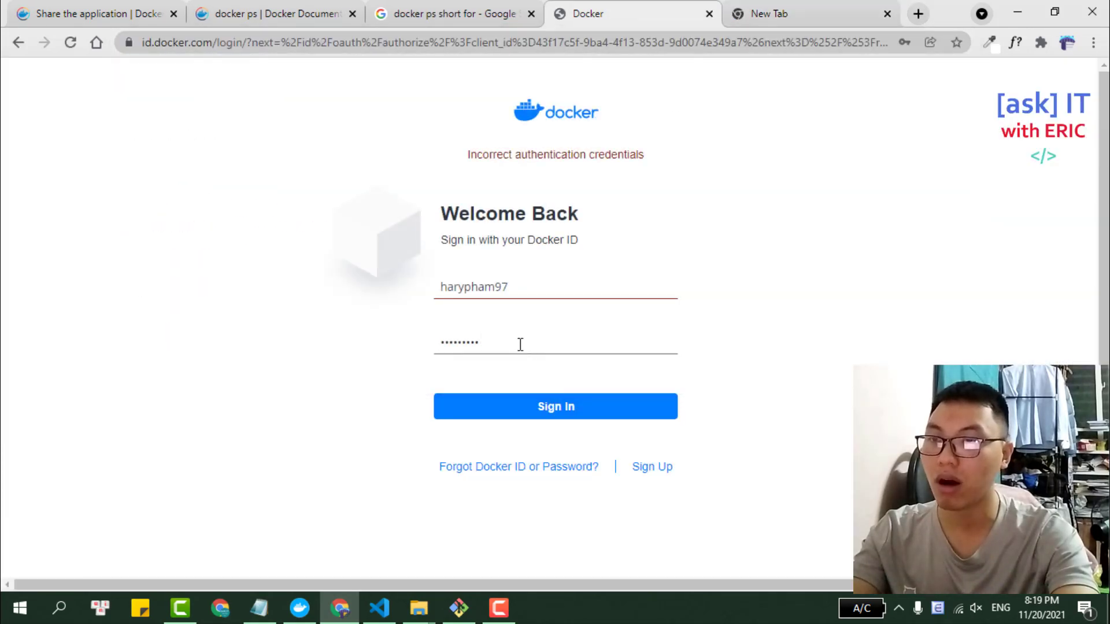
double_click(521, 347)
text(•)
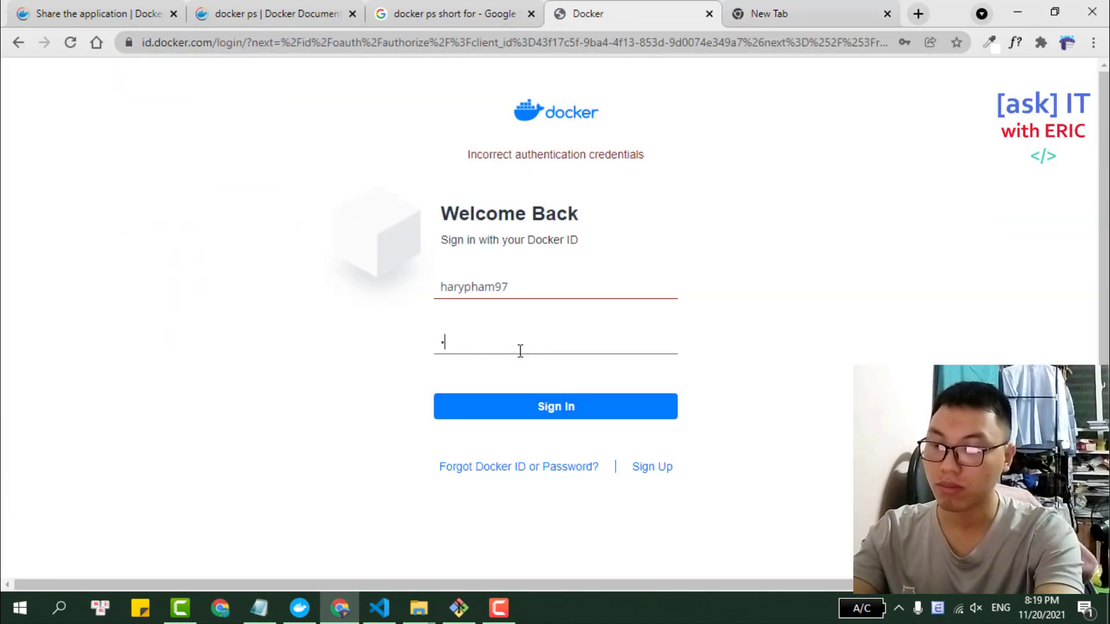
text(••)
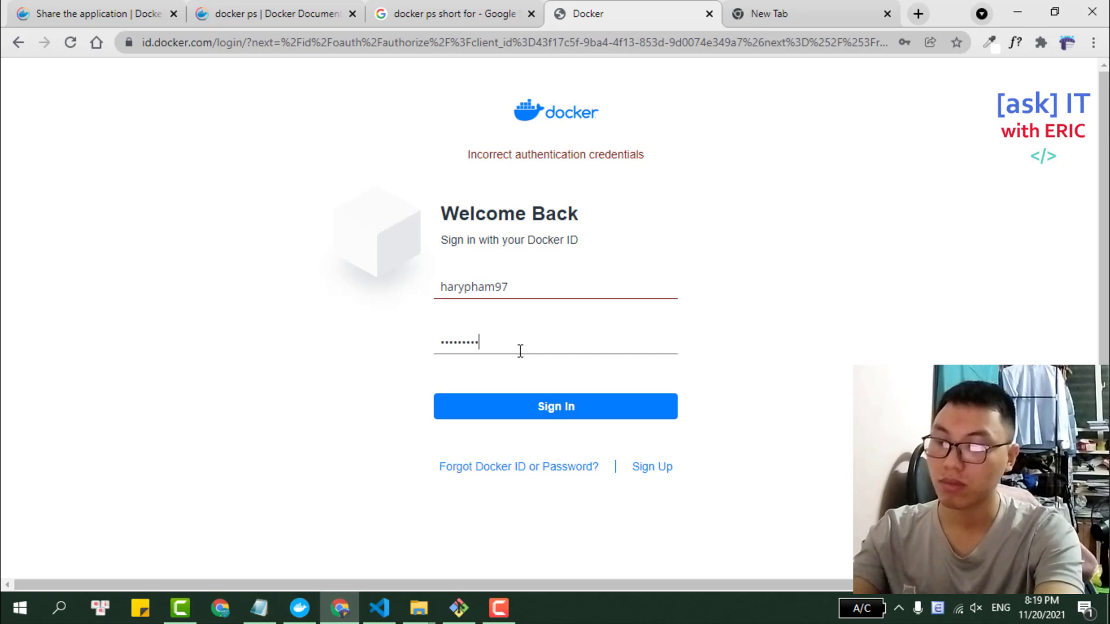
text(•)
key(Return)
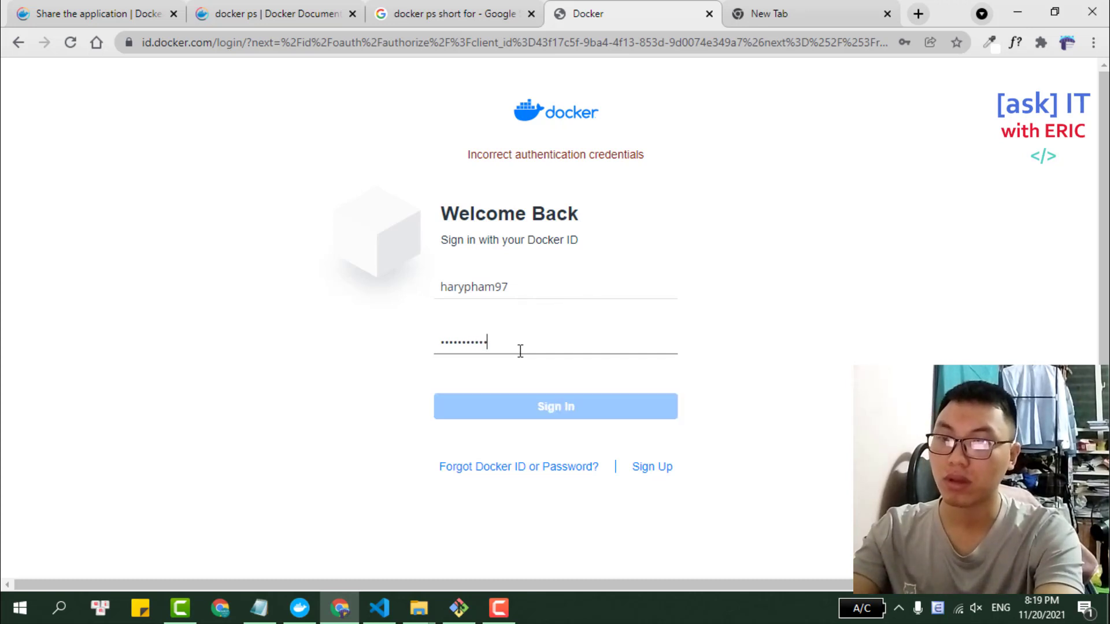
Step: Enter the corrected account password and submit until the Docker Hub sign-in succeeds
key(ctrl+a)
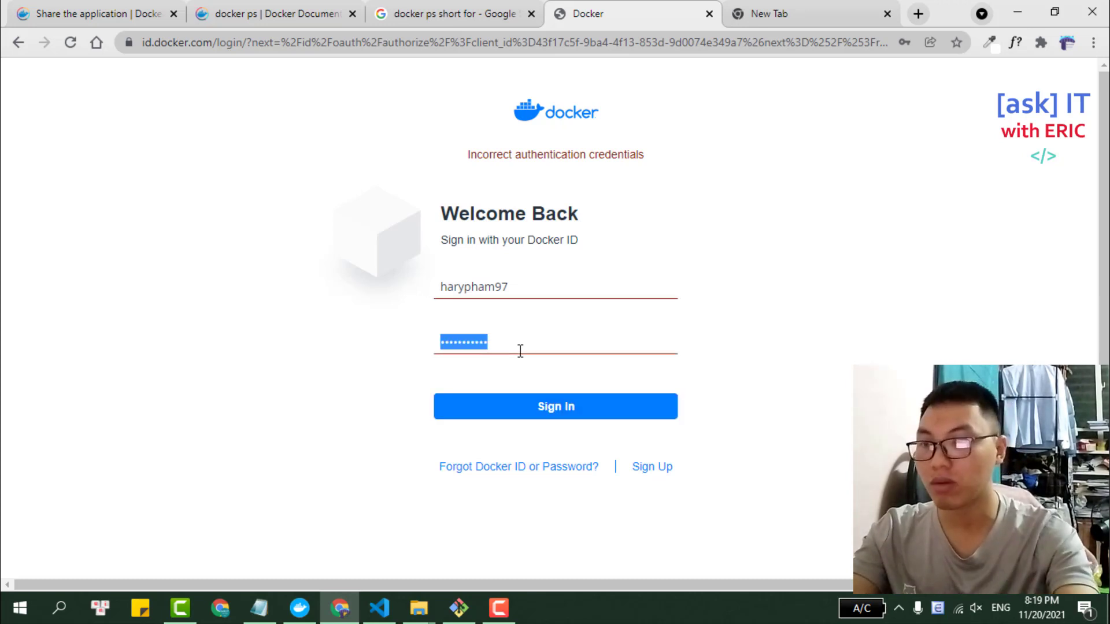
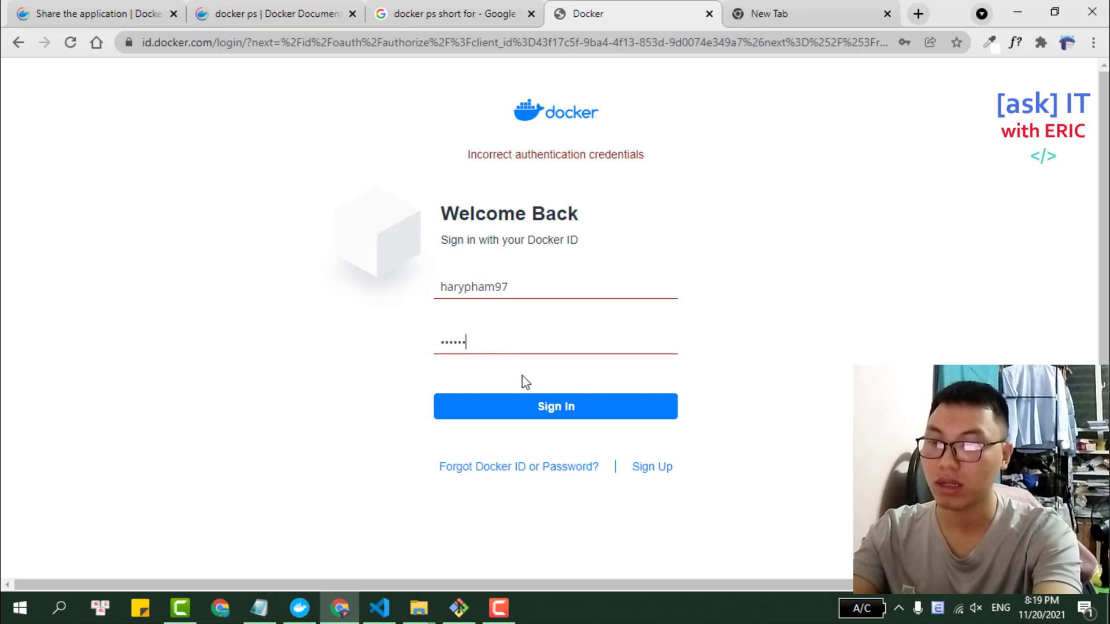
key(Return)
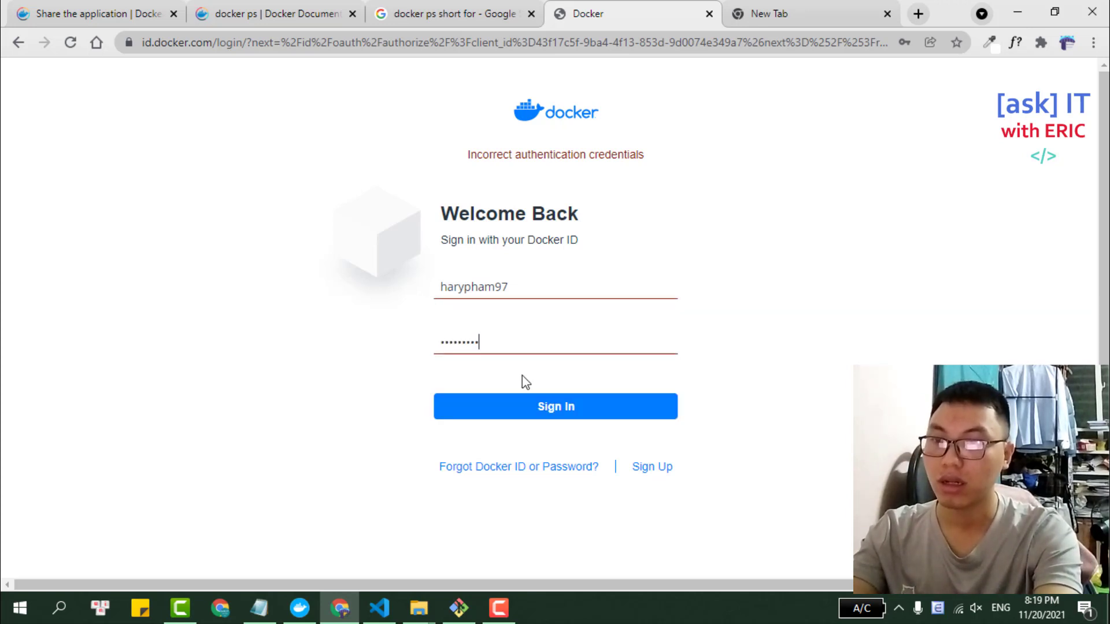
click(505, 352)
key(ctrl+a)
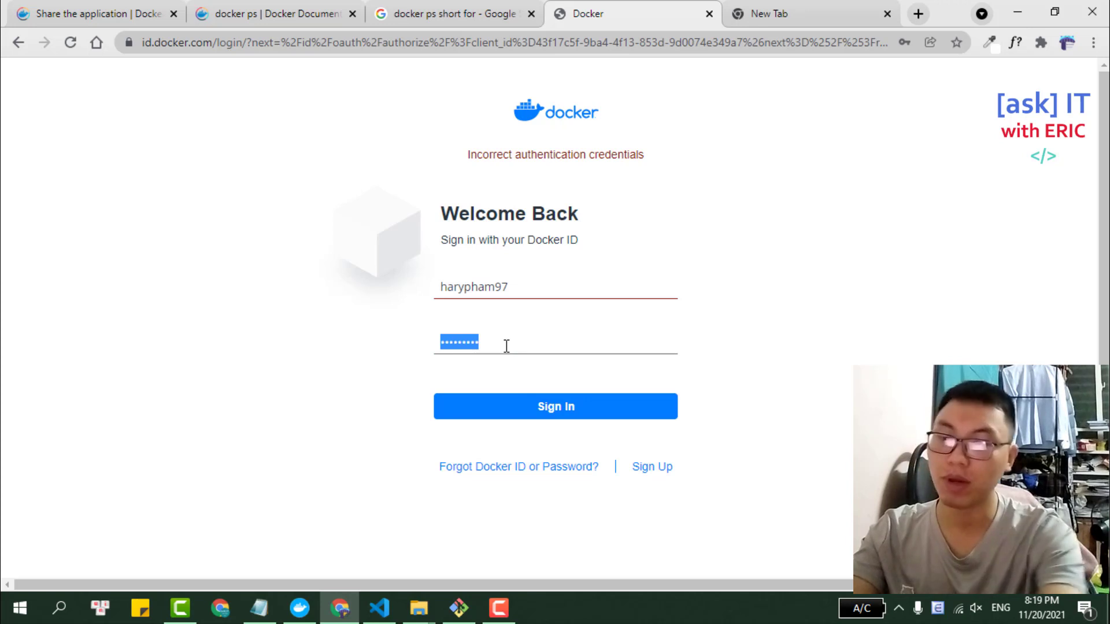
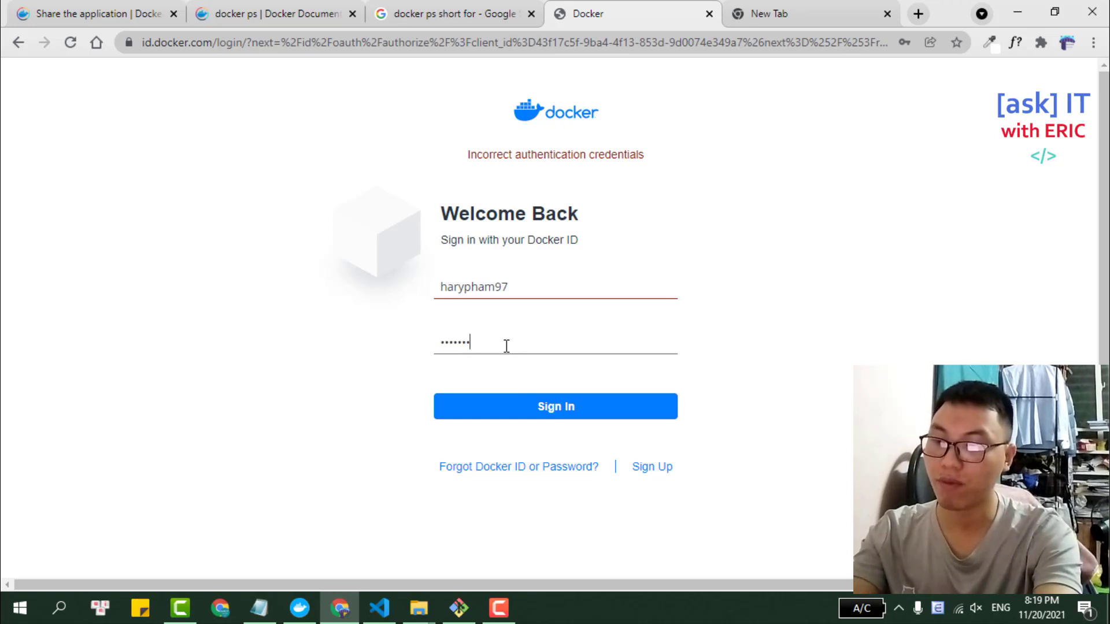
key(Return)
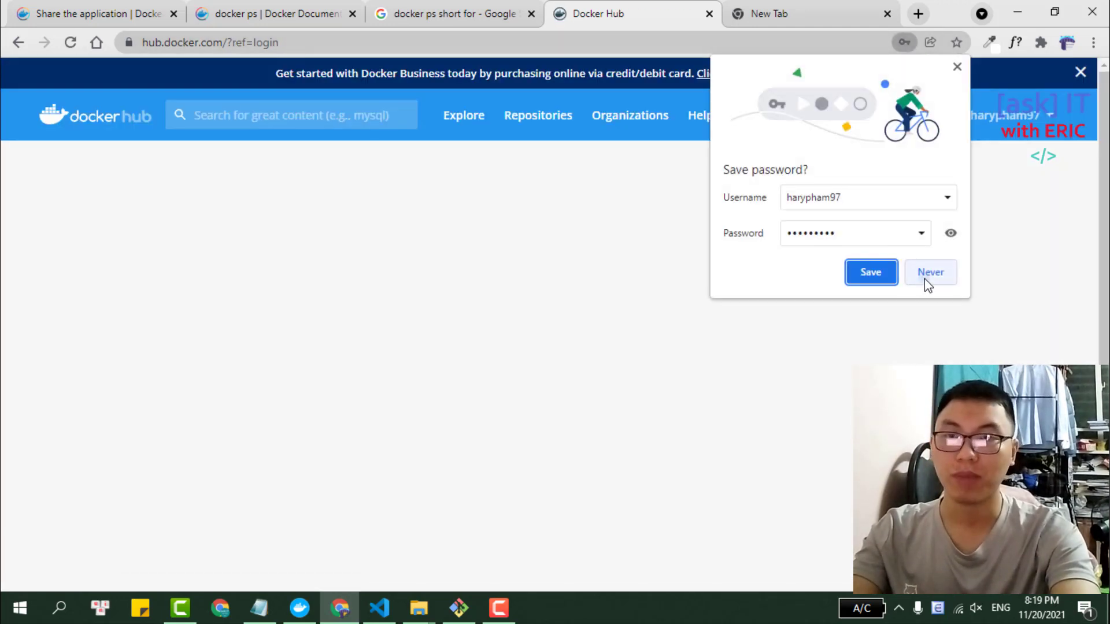
Step: Decline Chrome's password saving and load the Docker Hub repositories page
click(925, 275)
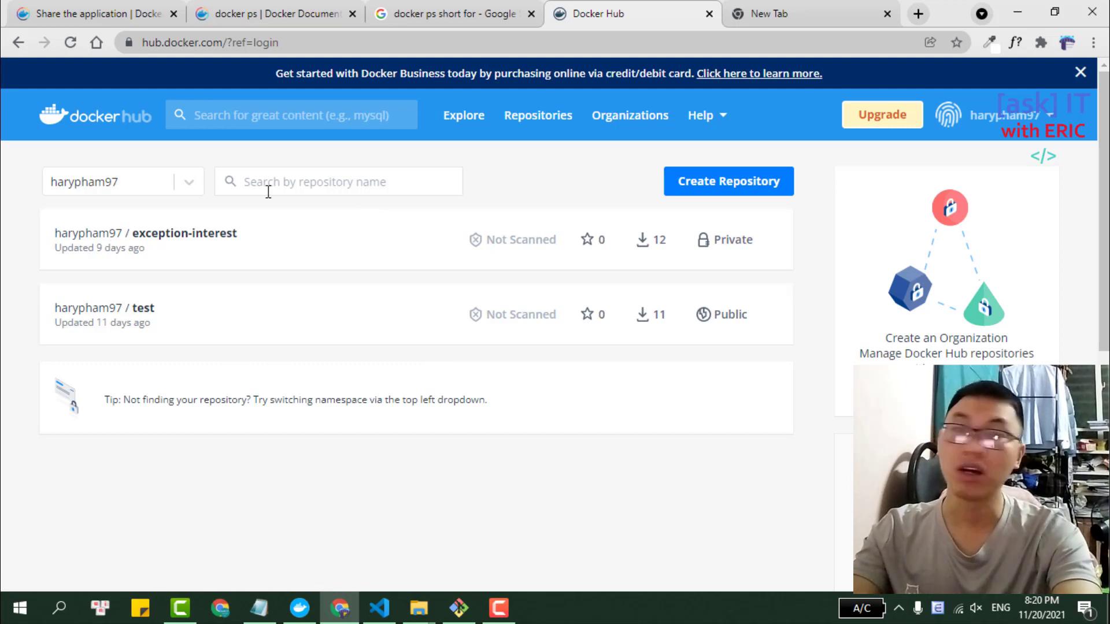
click(87, 125)
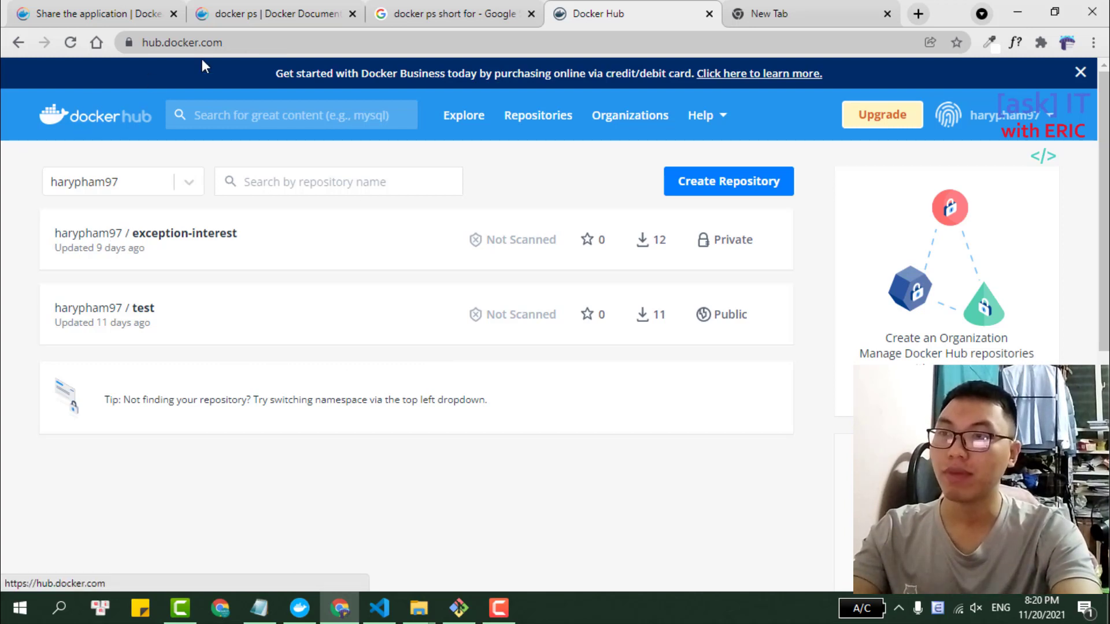
click(272, 39)
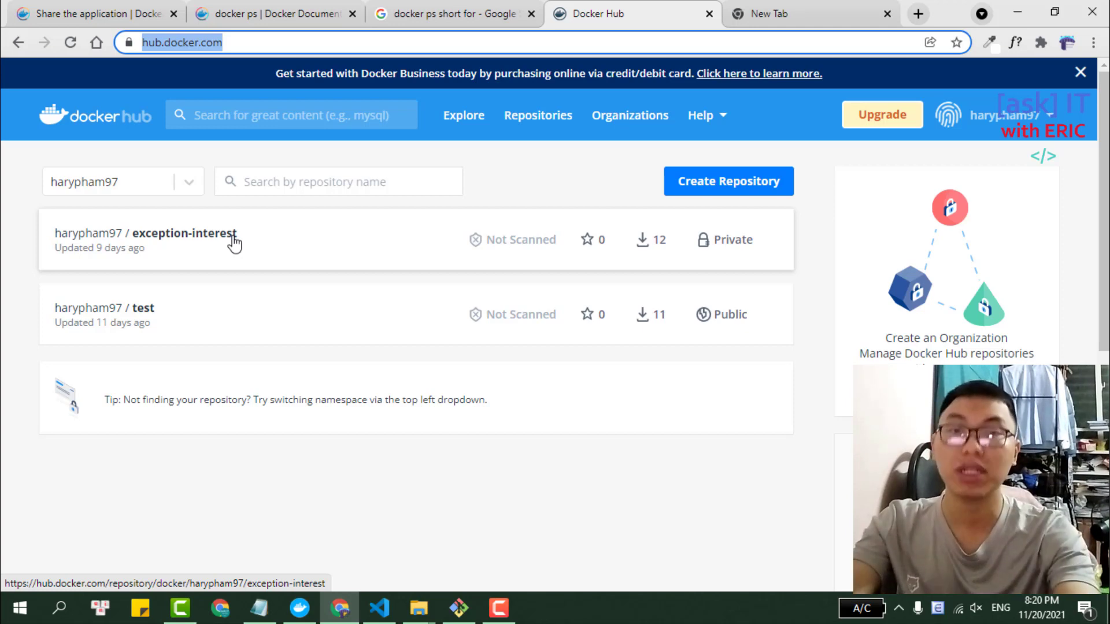
Step: Move the Docker Hub tab beside the docs and close the docker ps documentation tab
drag(573, 6, 272, 9)
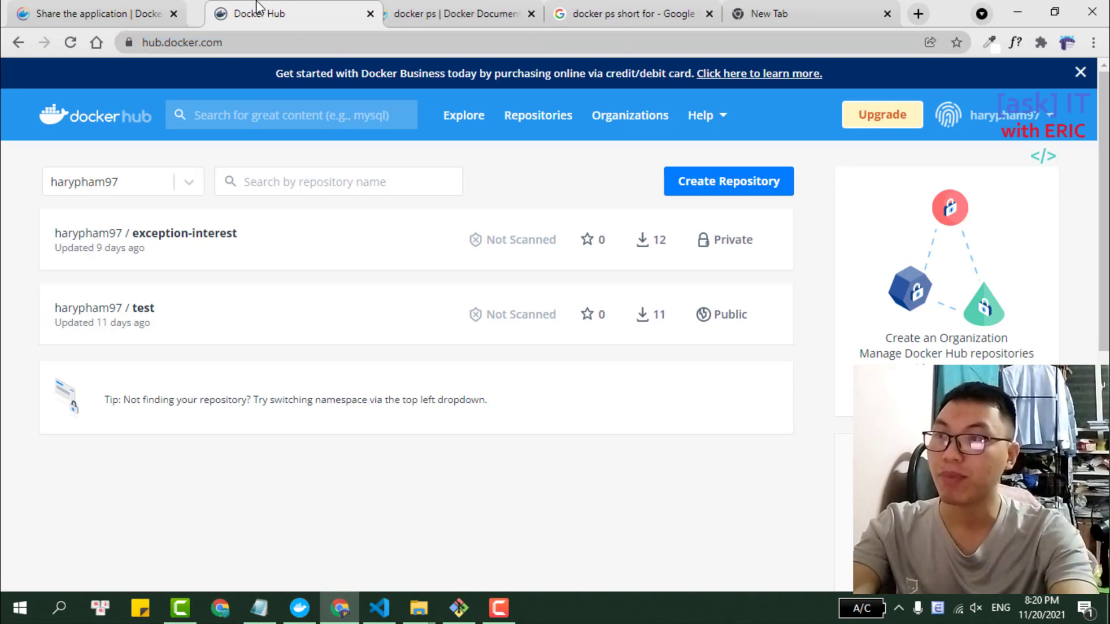
click(87, 13)
click(531, 13)
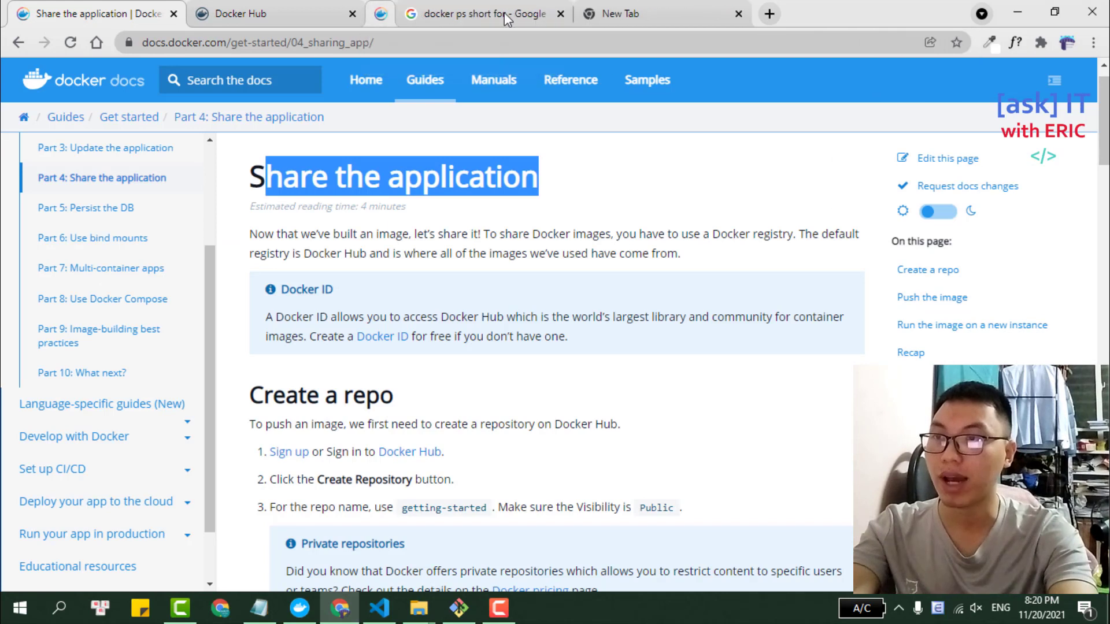
scroll(483, 278, down, 1)
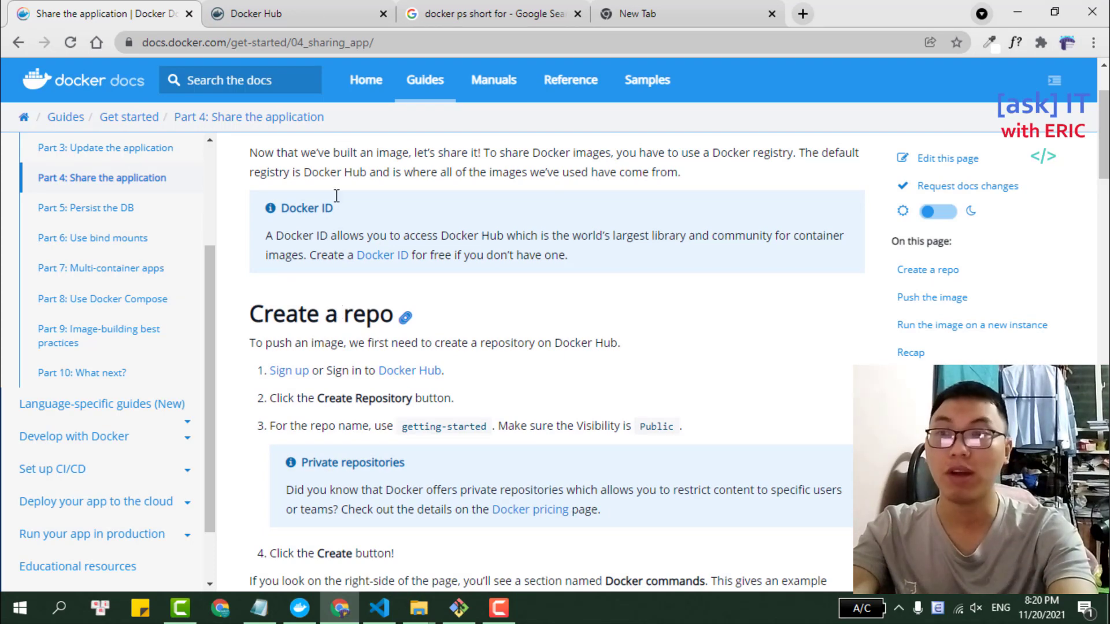
click(353, 5)
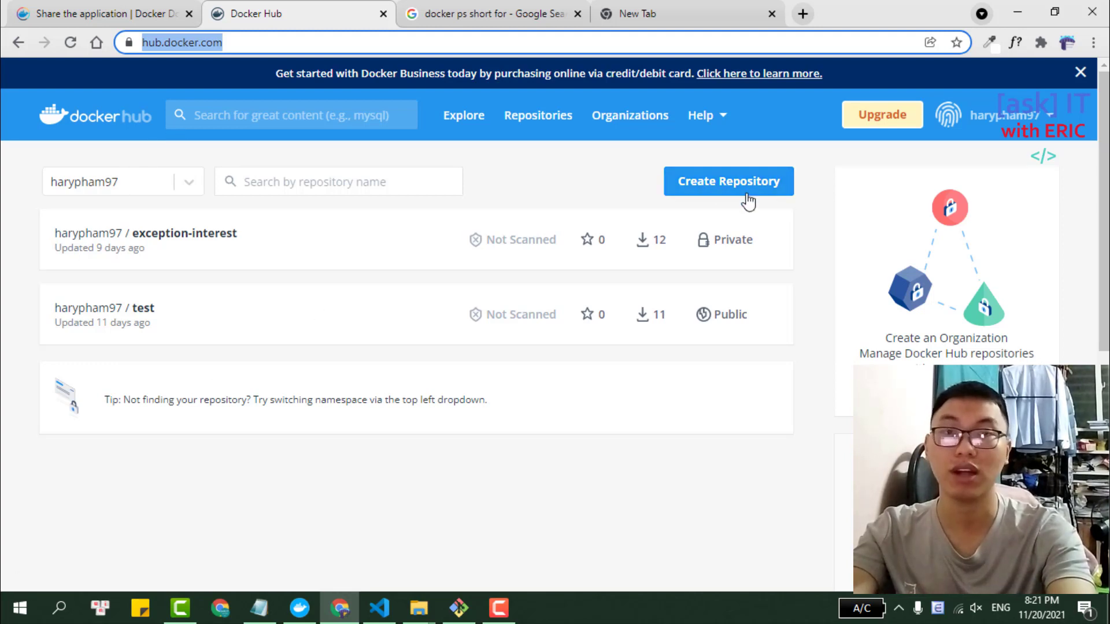
Step: Read the Create a repo steps, noting the getting-started name and Public visibility
click(164, 21)
drag(412, 316, 250, 315)
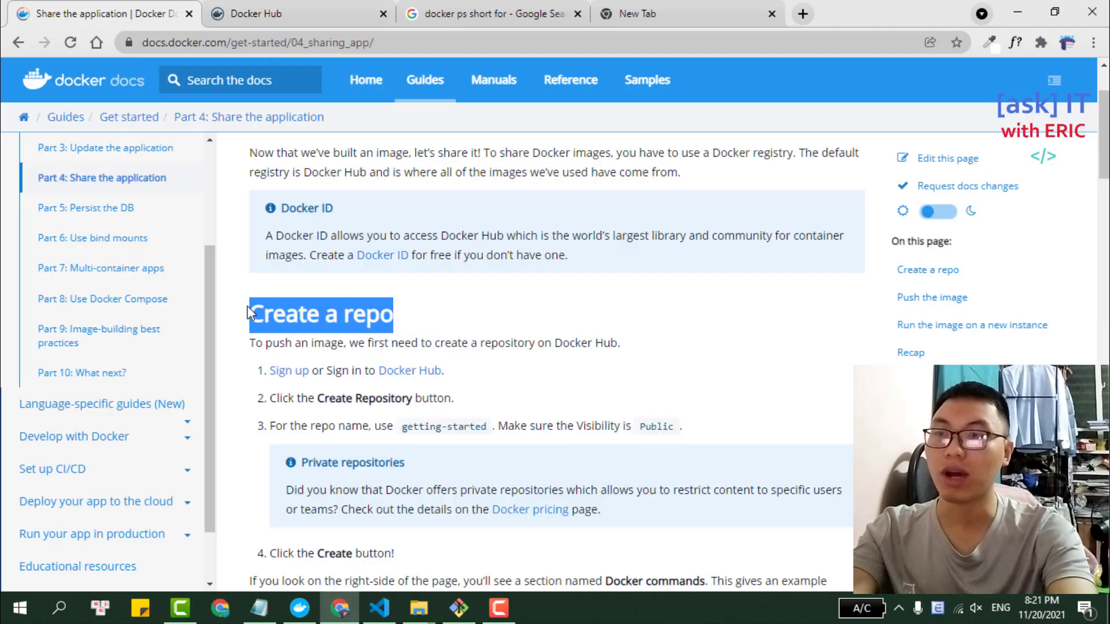
scroll(435, 250, down, 1)
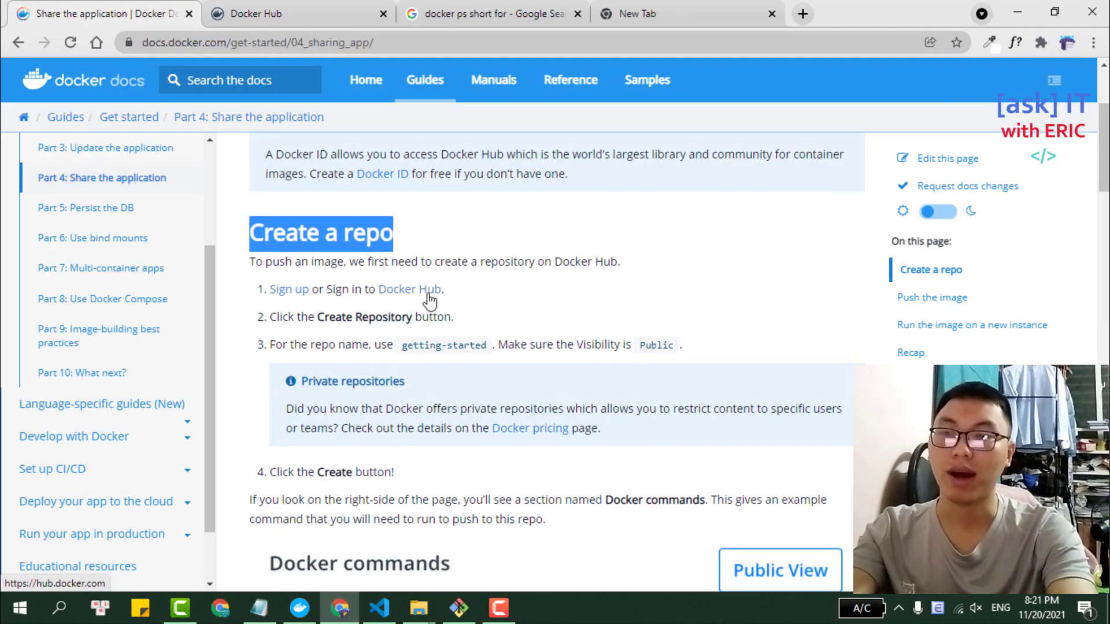
drag(497, 292, 250, 300)
scroll(433, 257, down, 1)
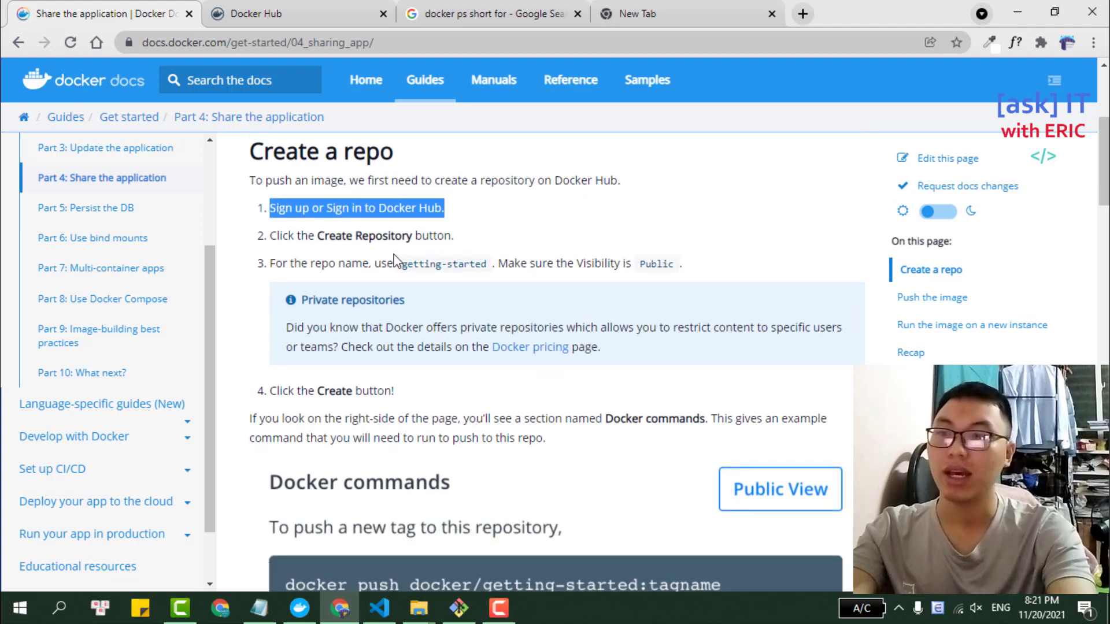
drag(317, 236, 491, 242)
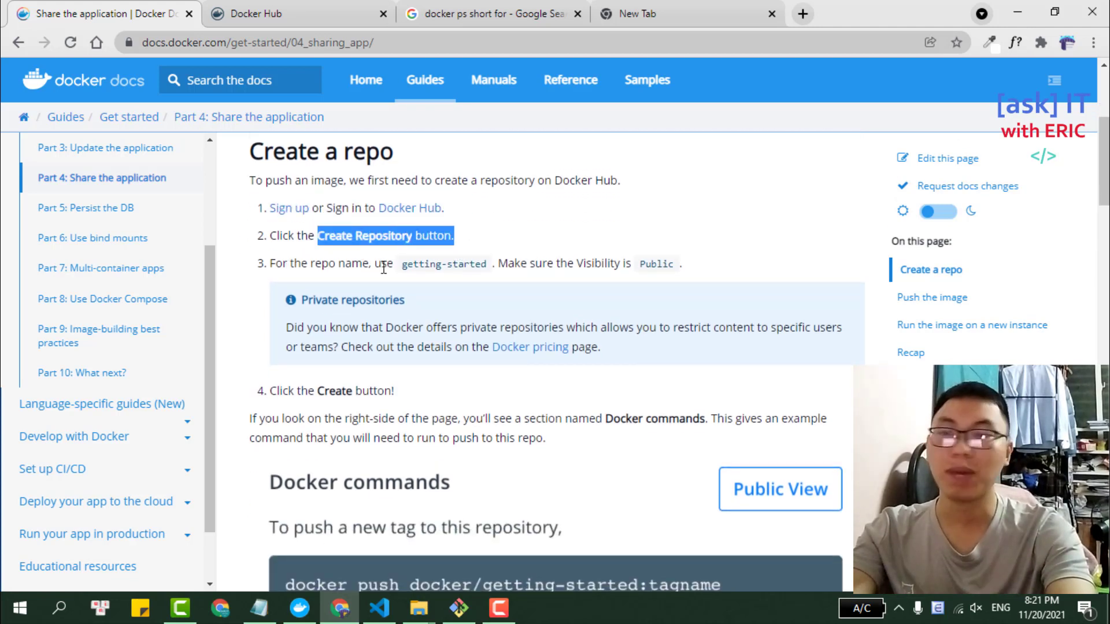
drag(401, 265, 490, 272)
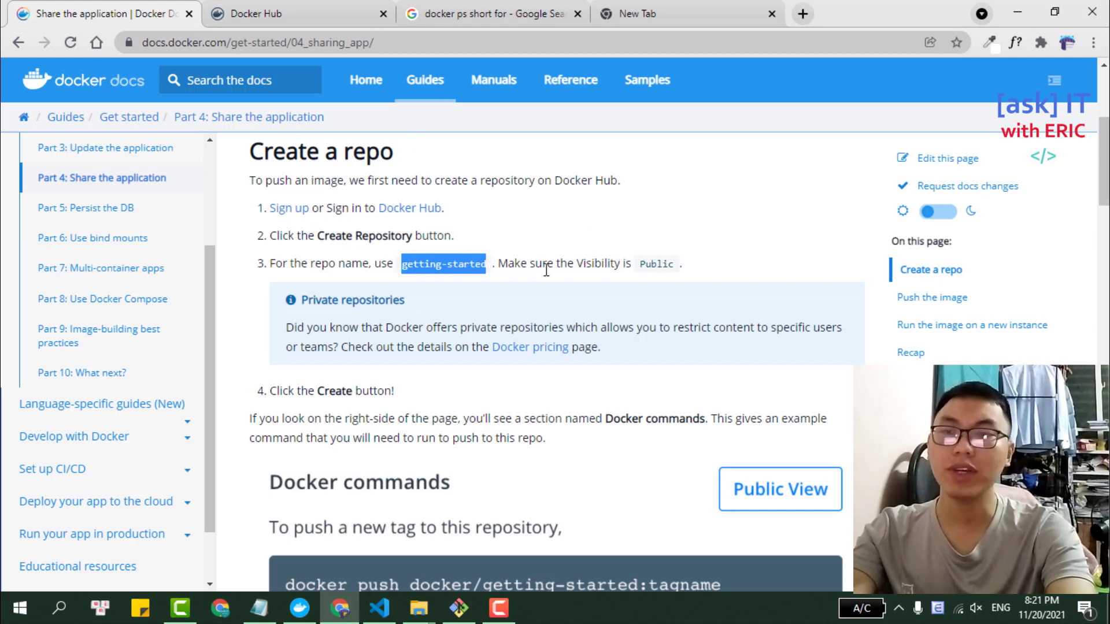
drag(508, 264, 746, 266)
click(720, 263)
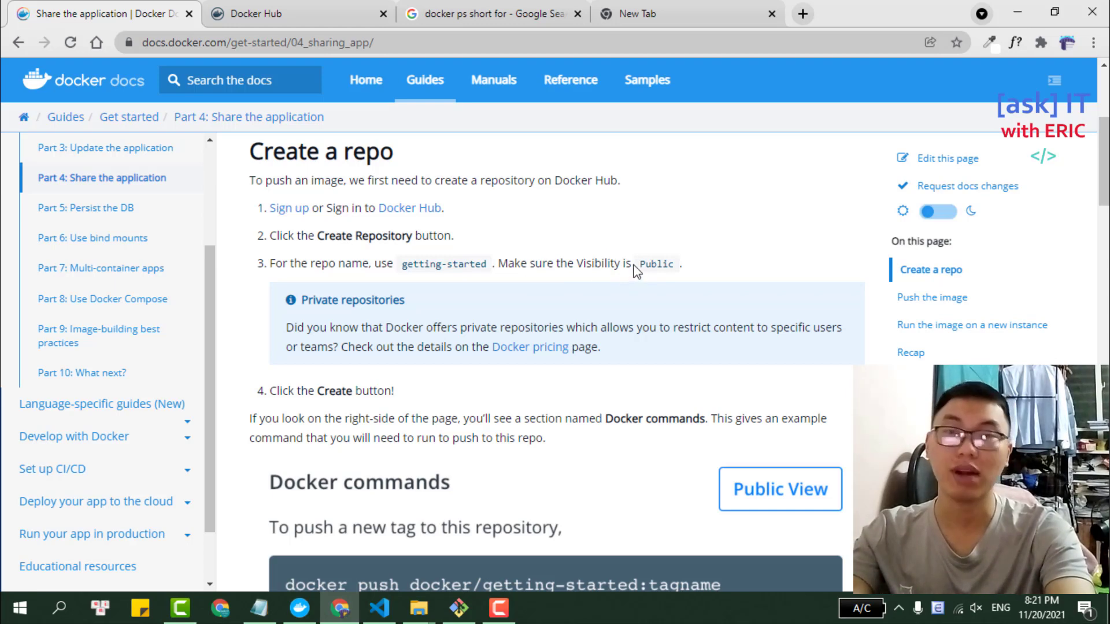
click(254, 14)
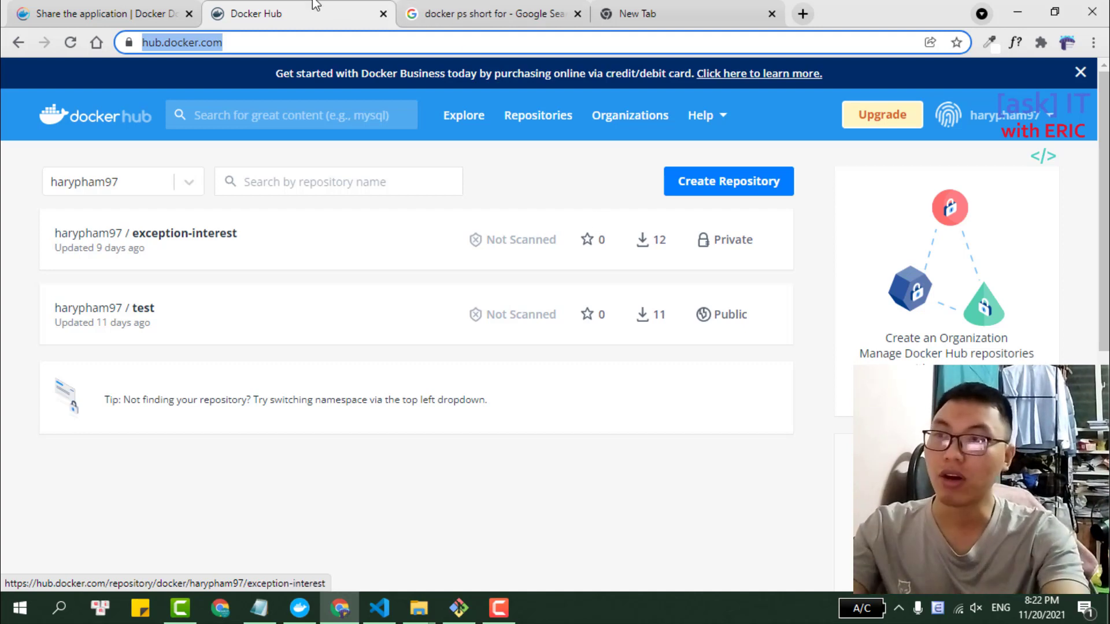
Step: Recheck the Public visibility note, then start a new repository on Docker Hub
click(174, 13)
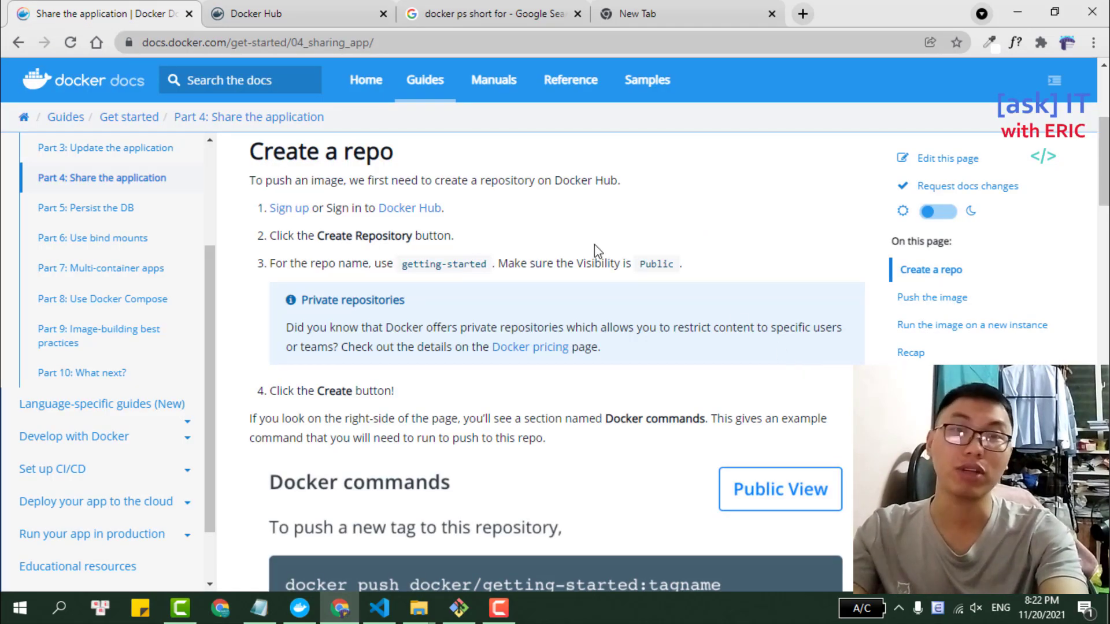
drag(677, 264, 503, 262)
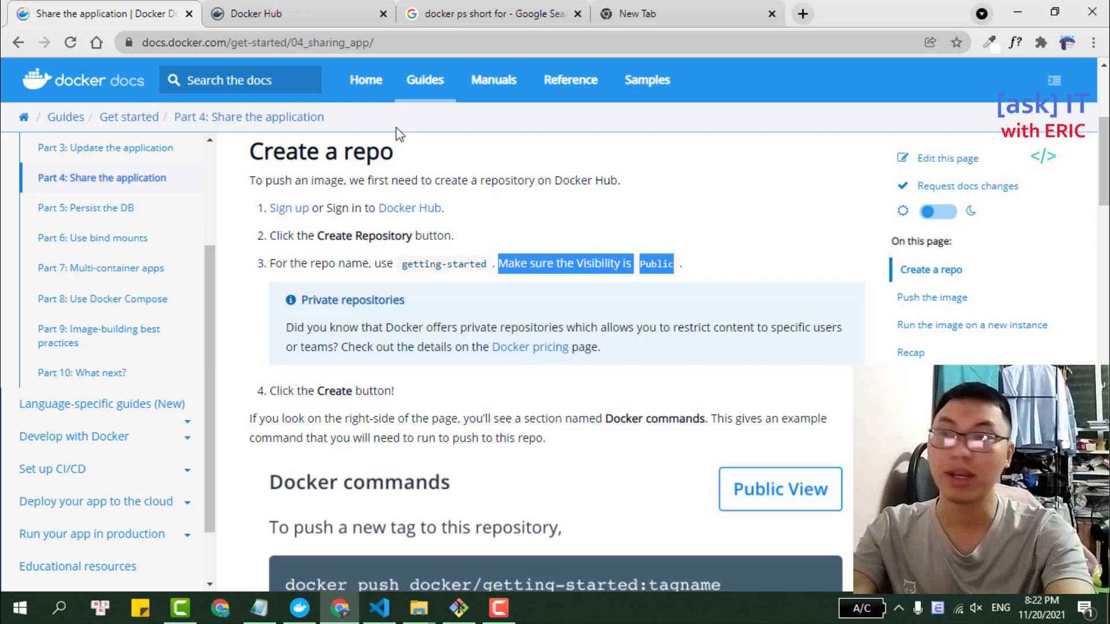
click(266, 13)
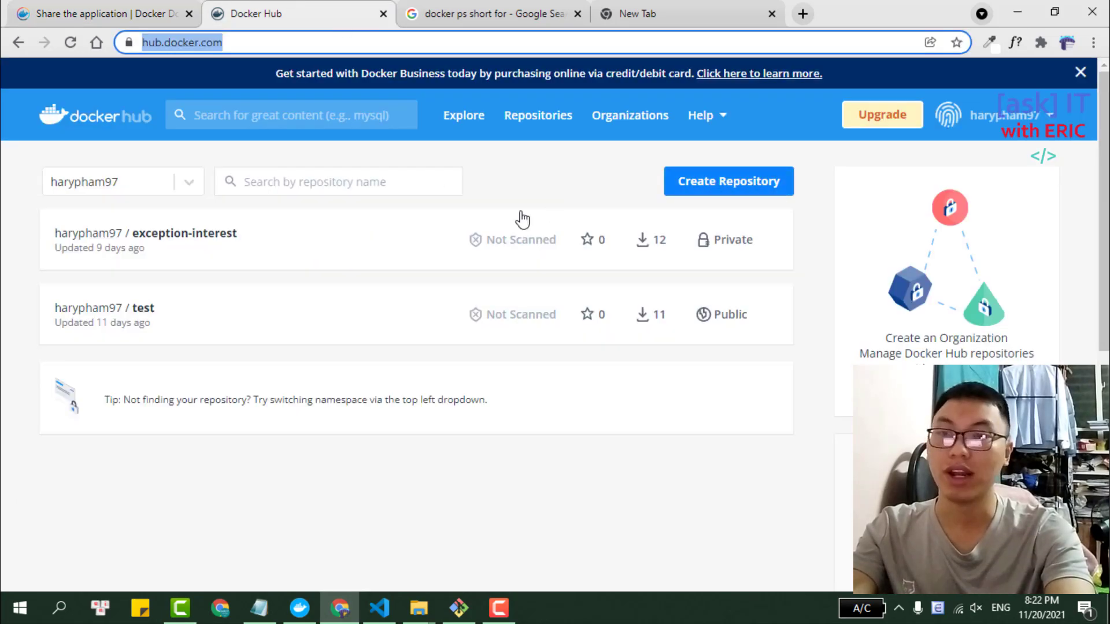
click(752, 253)
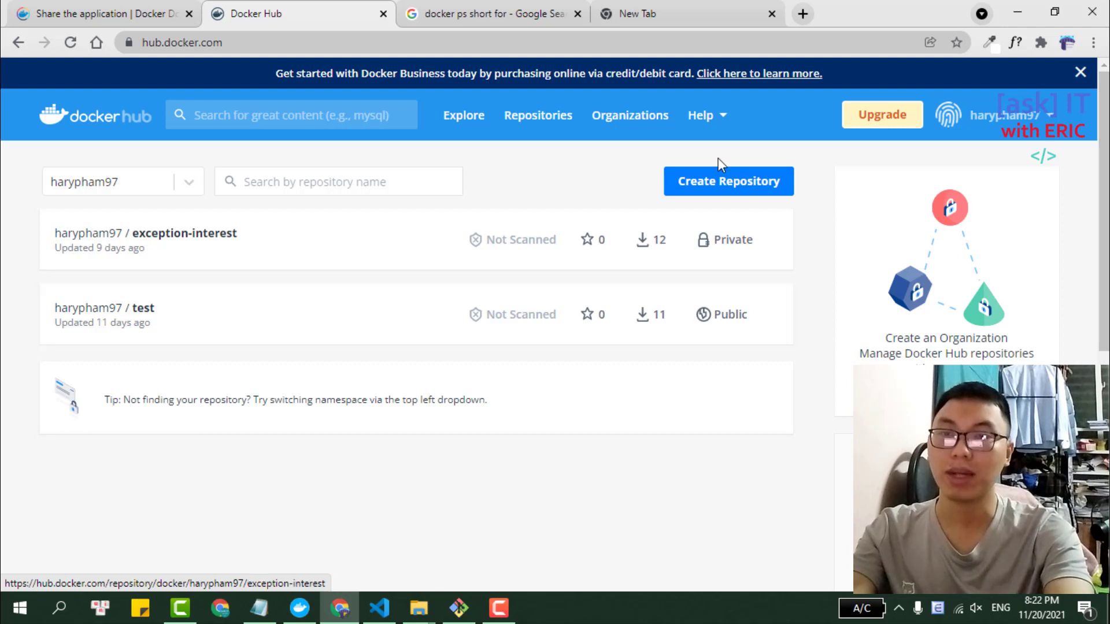
click(726, 184)
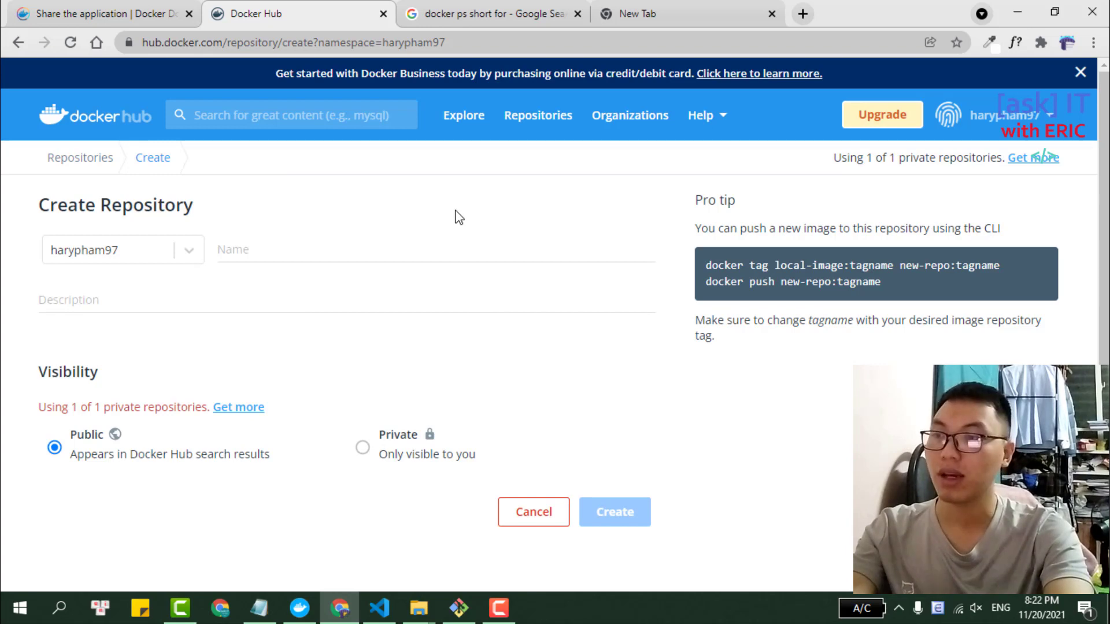
Step: Copy the name getting-started from the Create a repo guide for the new repository
click(248, 250)
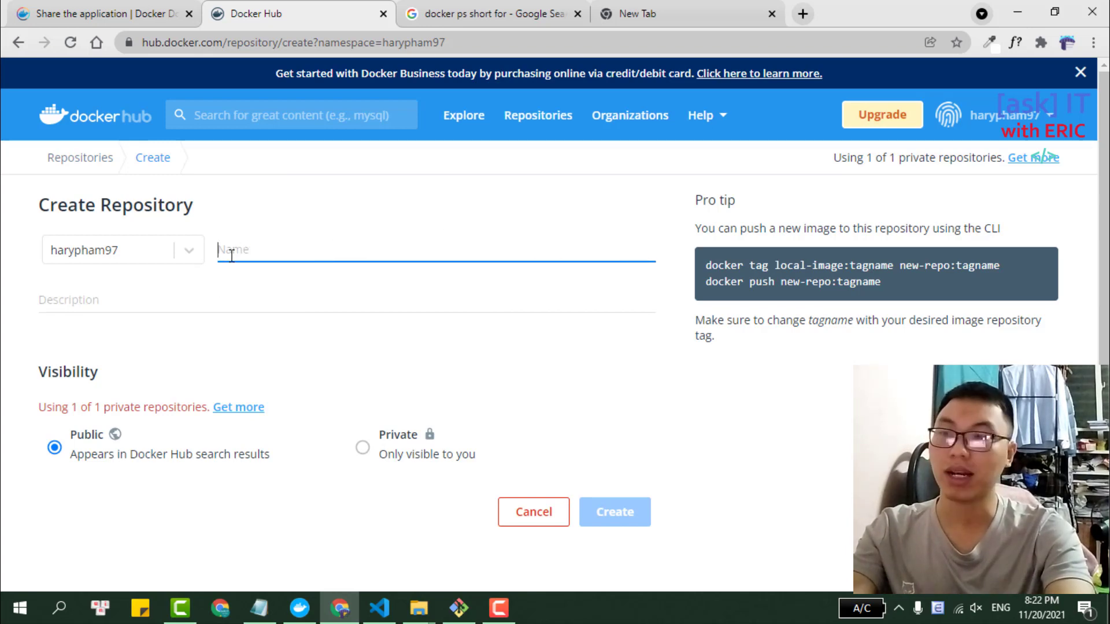
click(72, 11)
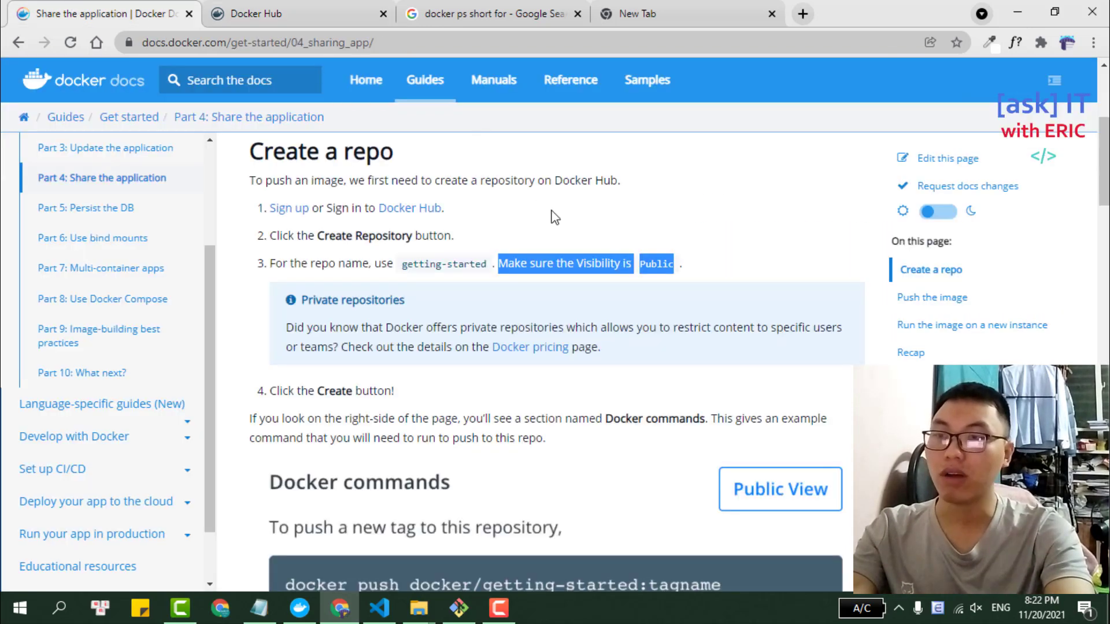
drag(408, 263, 480, 264)
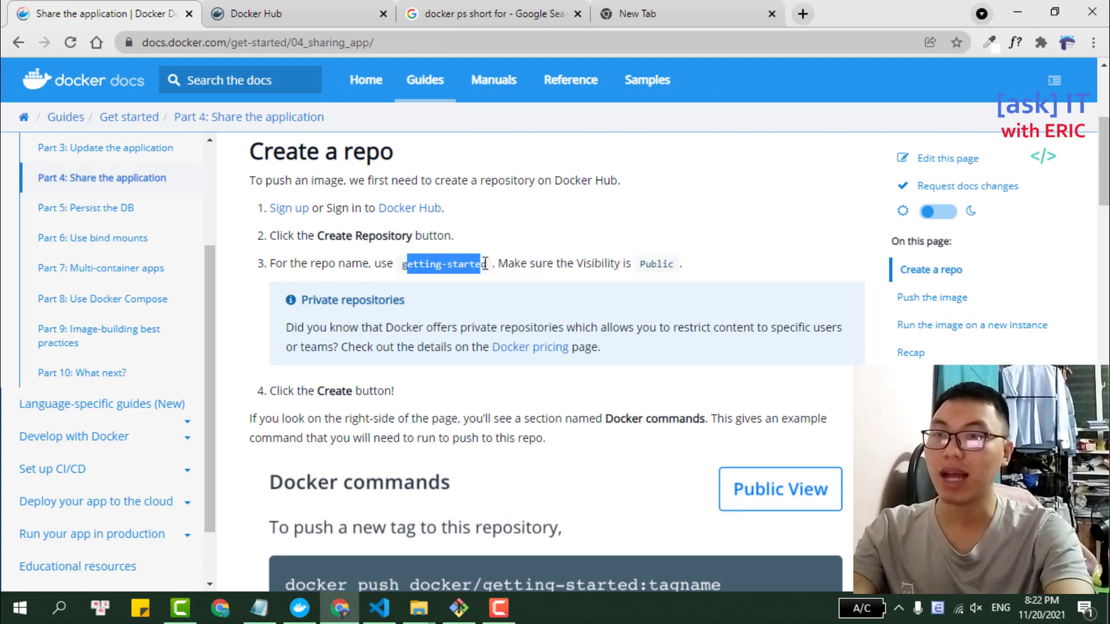
drag(406, 260, 491, 265)
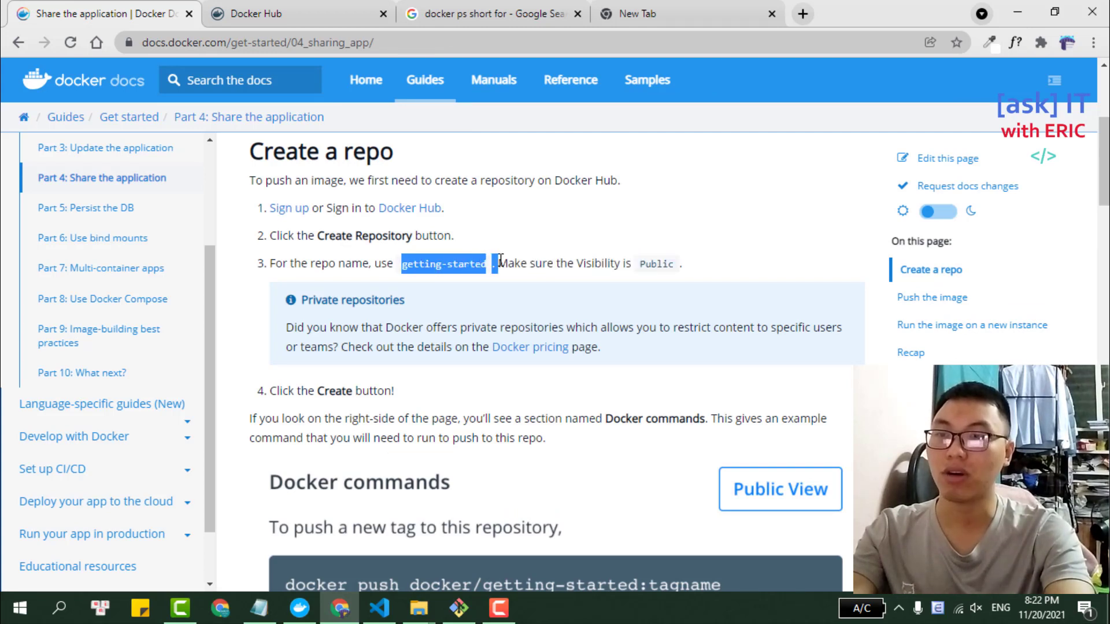
right_click(486, 276)
click(485, 276)
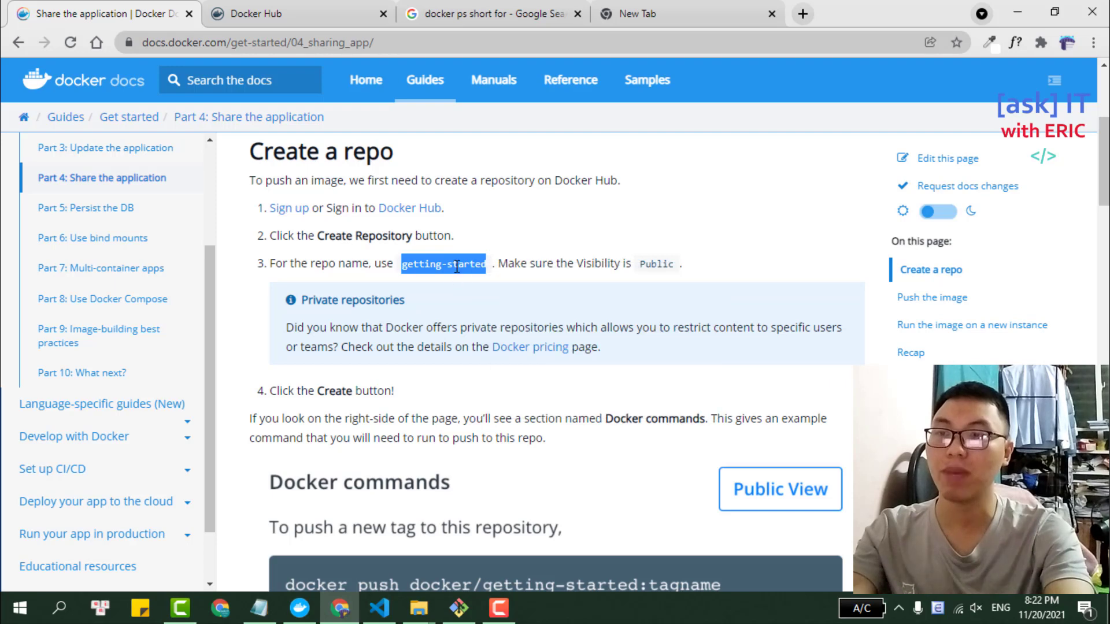
click(277, 15)
Step: Name the repository getting-started and add a short description
key(ctrl+v)
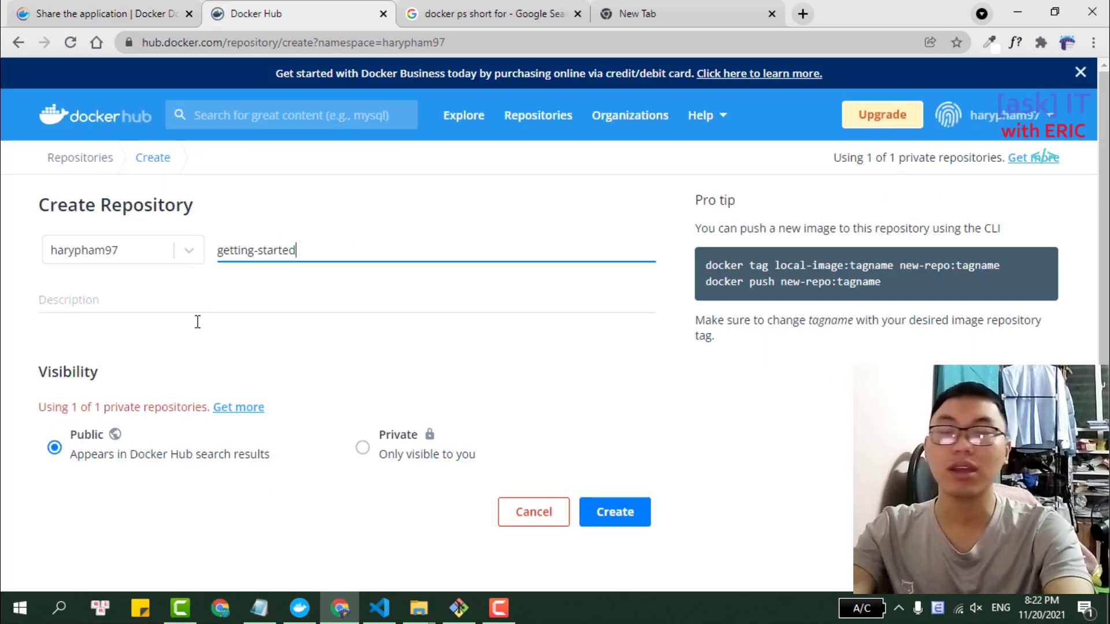
click(113, 306)
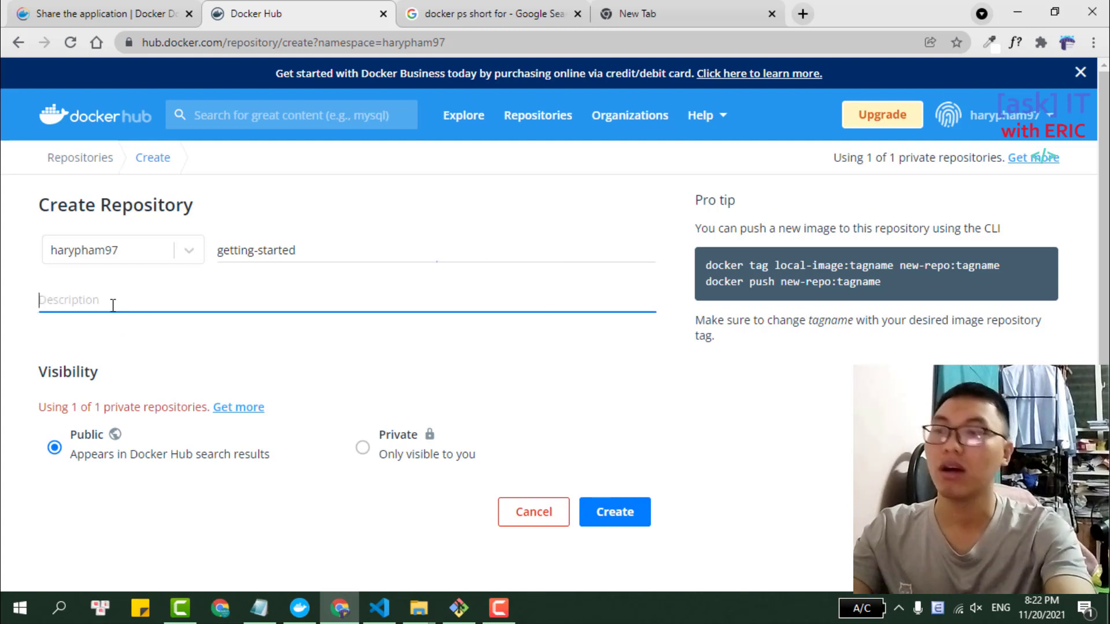
text(hoi)
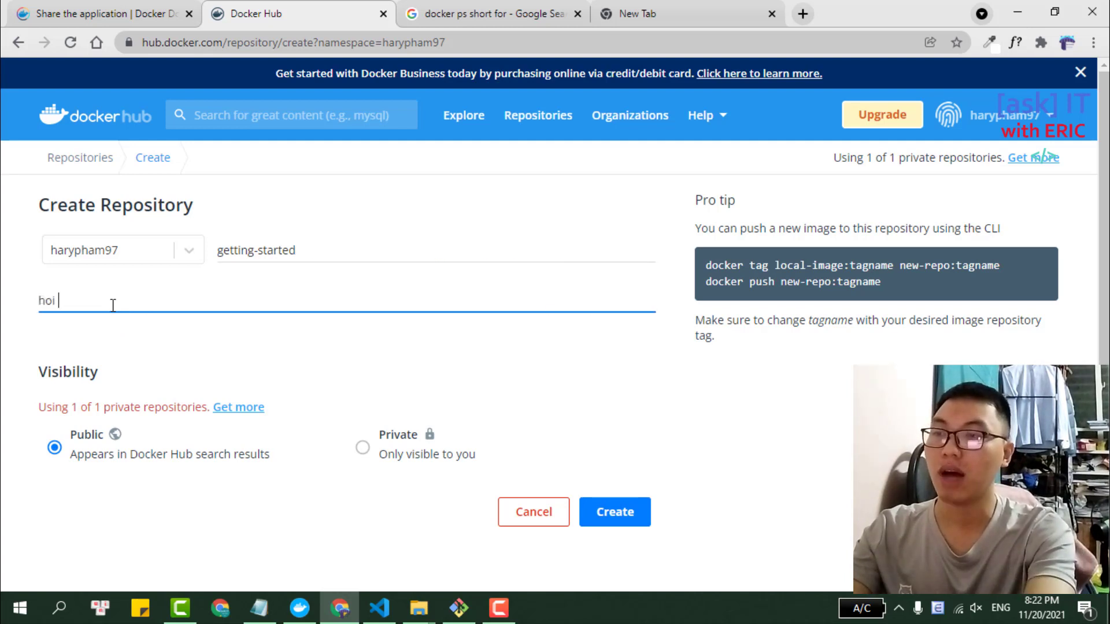
key(BackSpace)
key(BackSpace)
key(BackSpace)
key(BackSpace)
text(Ho)
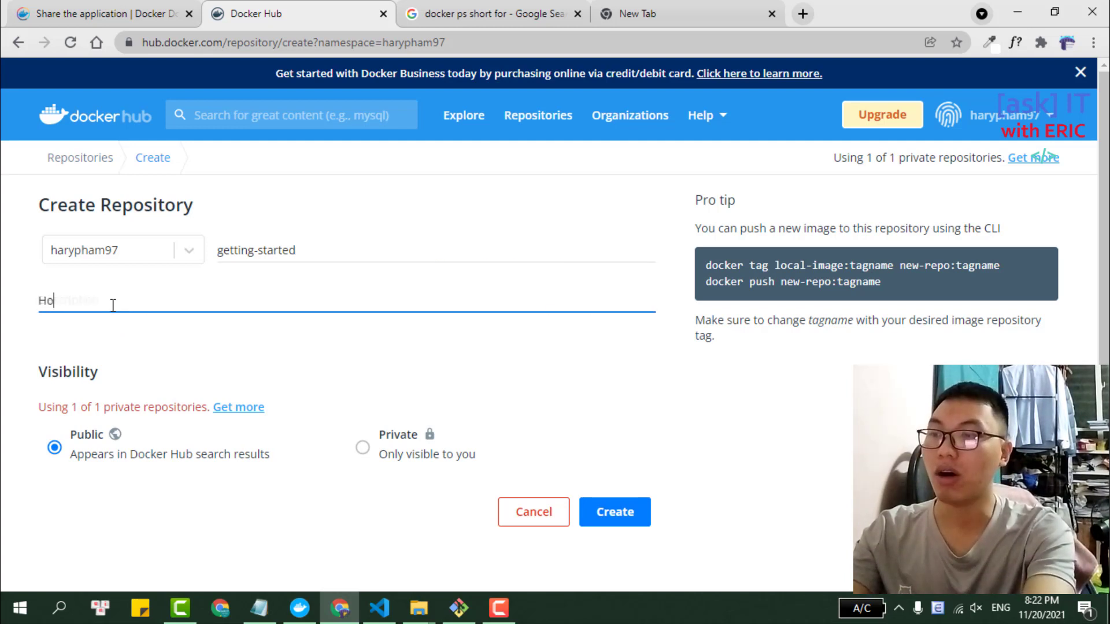
text(an IT w)
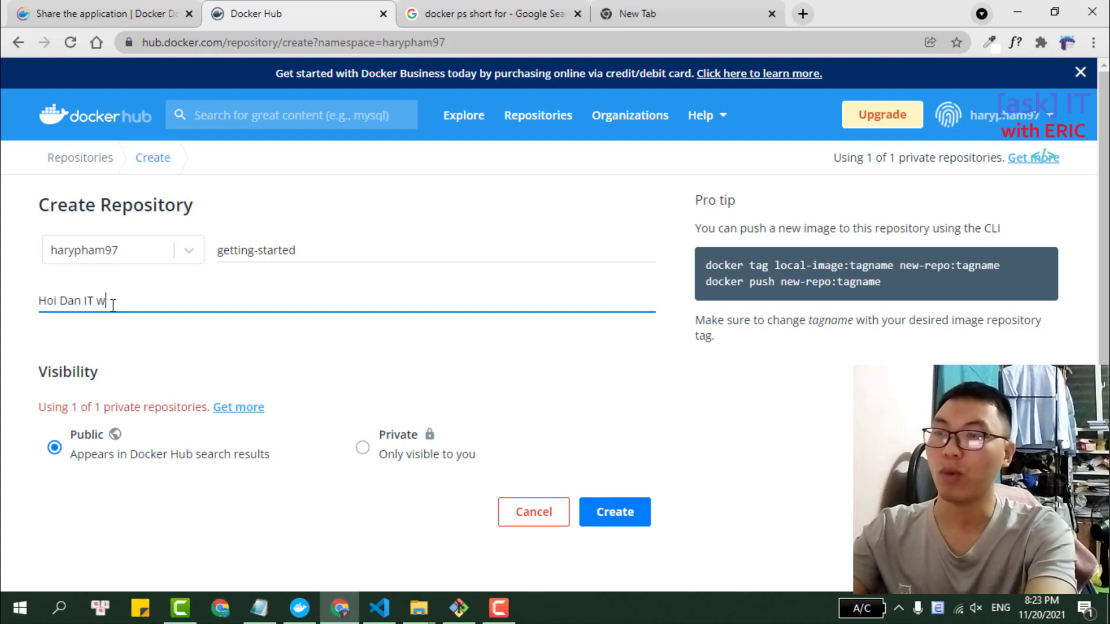
text(ith Eric)
key(BackSpace)
key(BackSpace)
key(BackSpace)
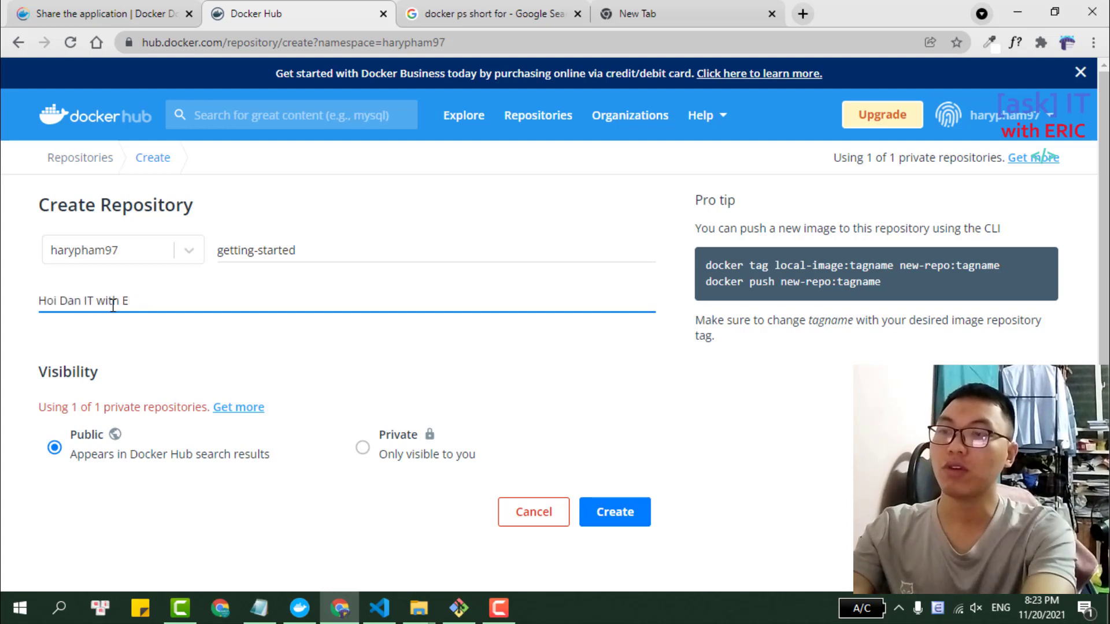
text(rc)
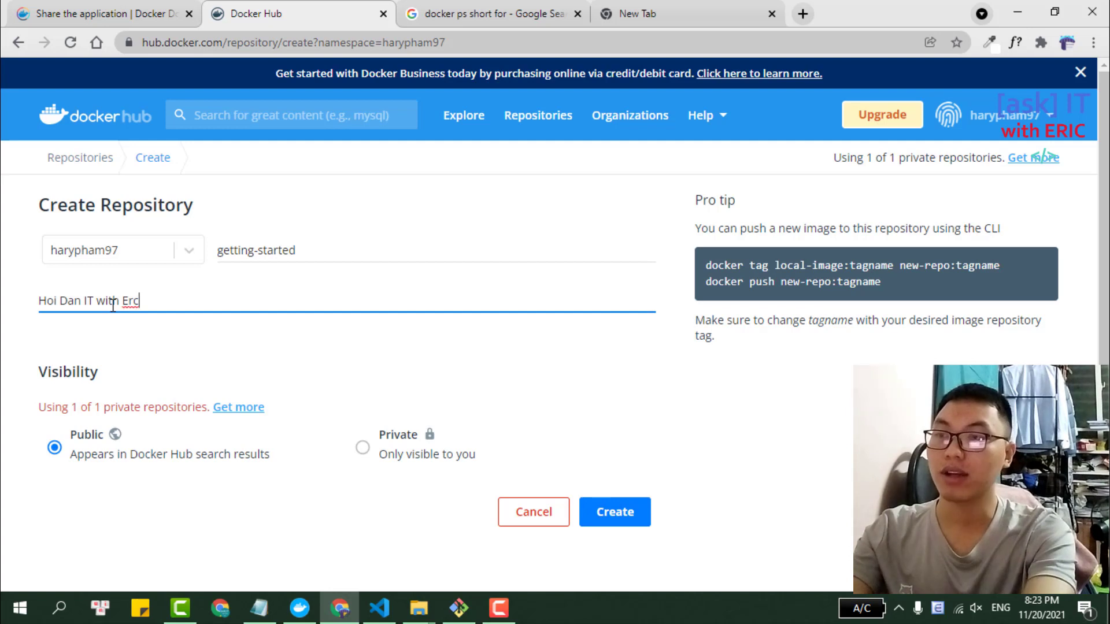
key(BackSpace)
text(i)
Step: Keep Public visibility and create the getting-started repository
scroll(227, 300, down, 2)
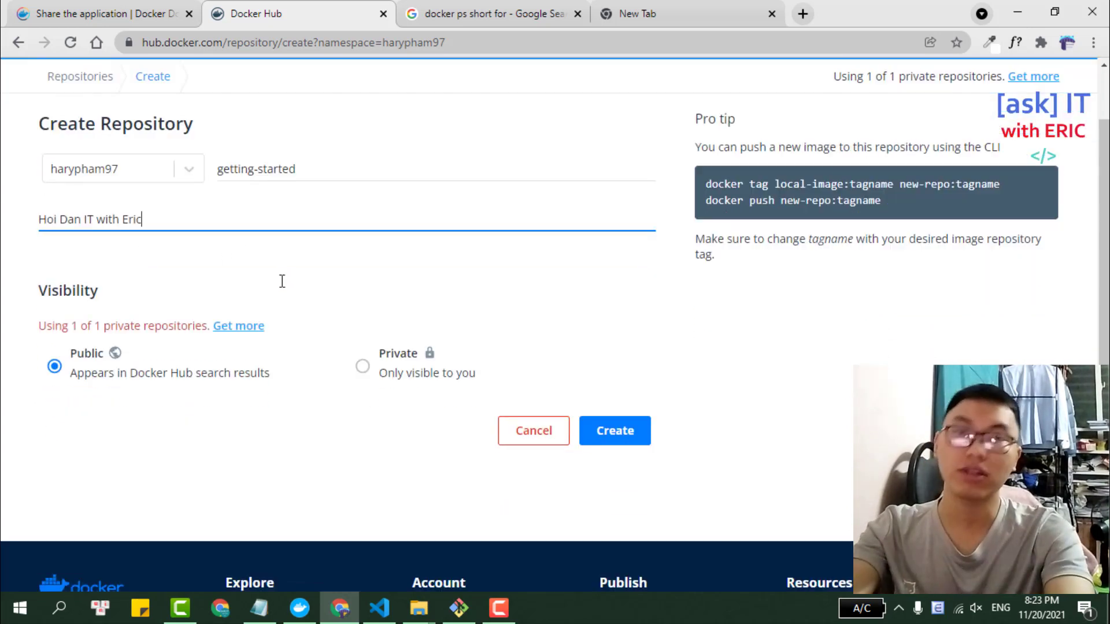
drag(27, 300, 141, 299)
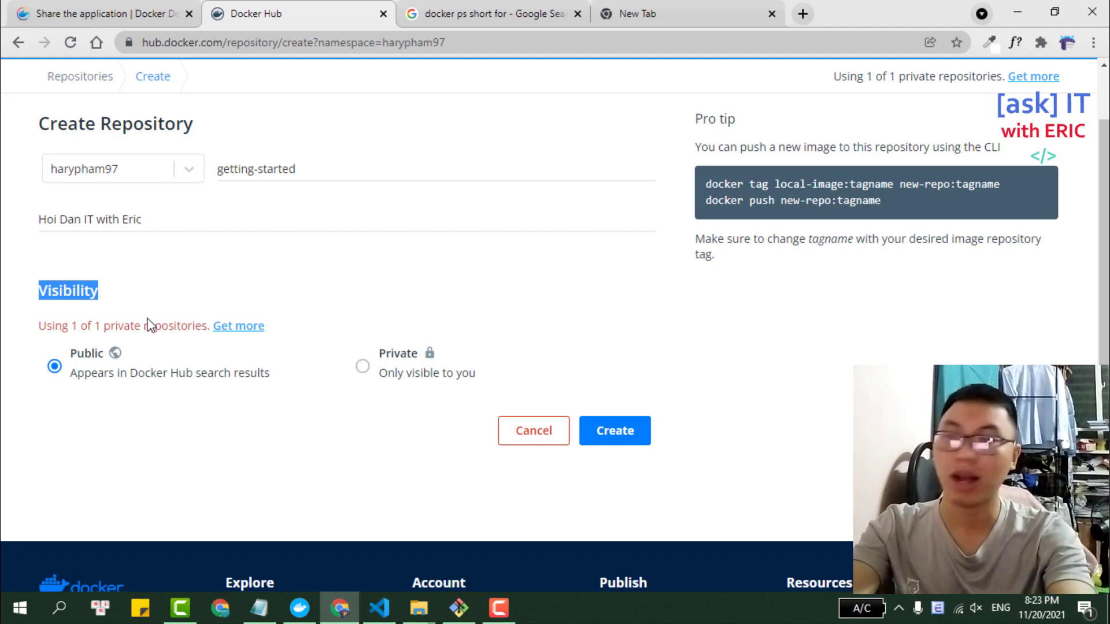
drag(209, 325, 34, 327)
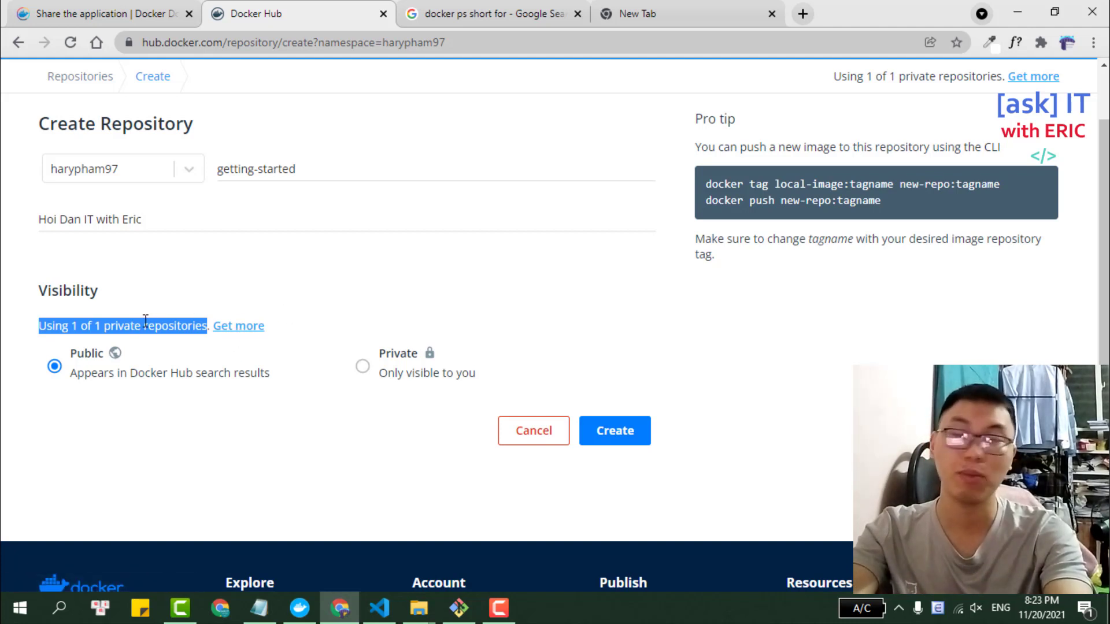
click(74, 417)
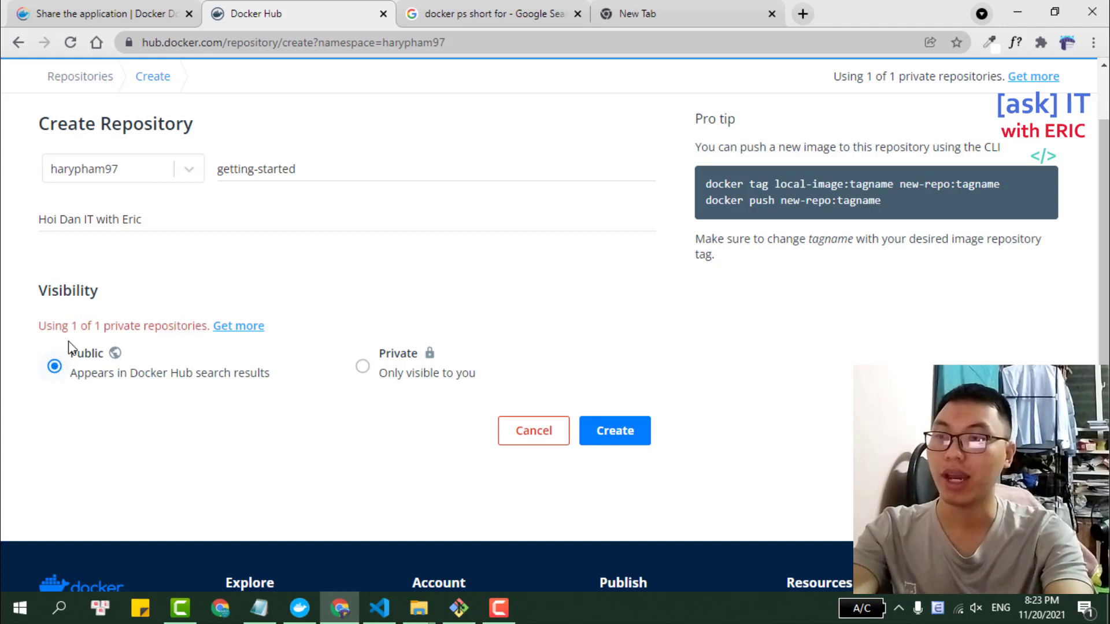
click(615, 433)
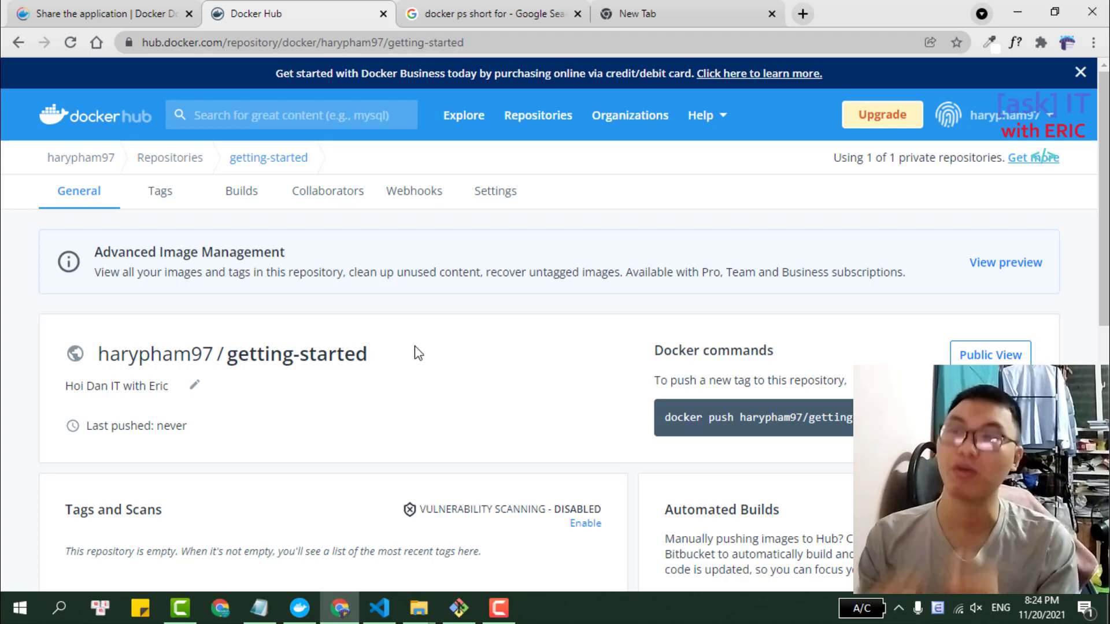
Step: Scroll the new getting-started repository page to check its 'Last pushed: never' status and push command
scroll(264, 254, down, 3)
scroll(264, 255, up, 2)
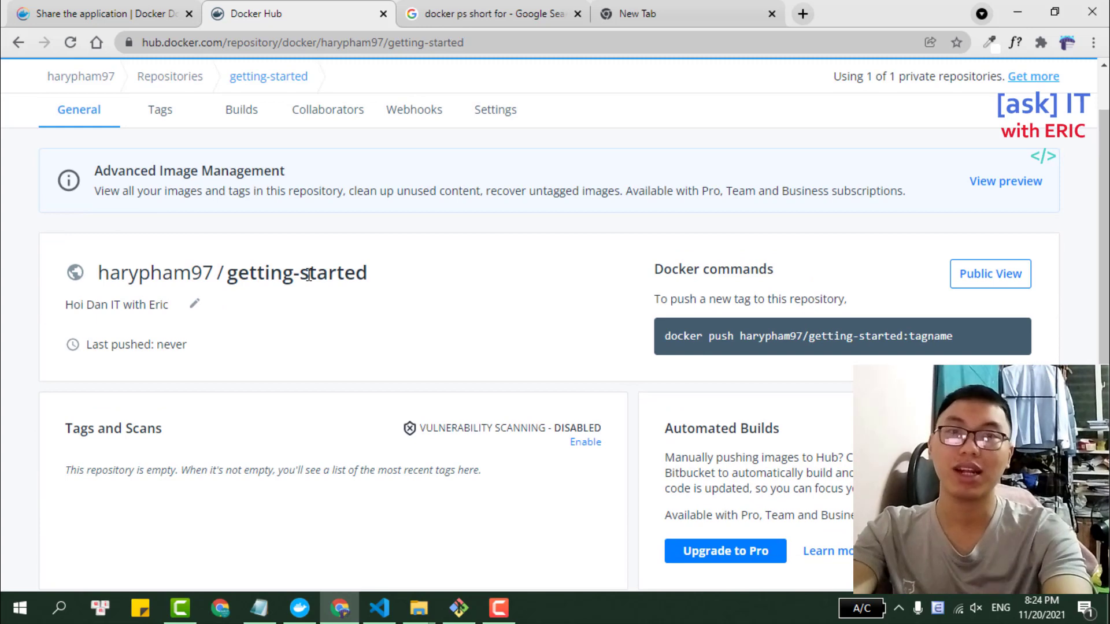
click(138, 10)
scroll(399, 259, down, 2)
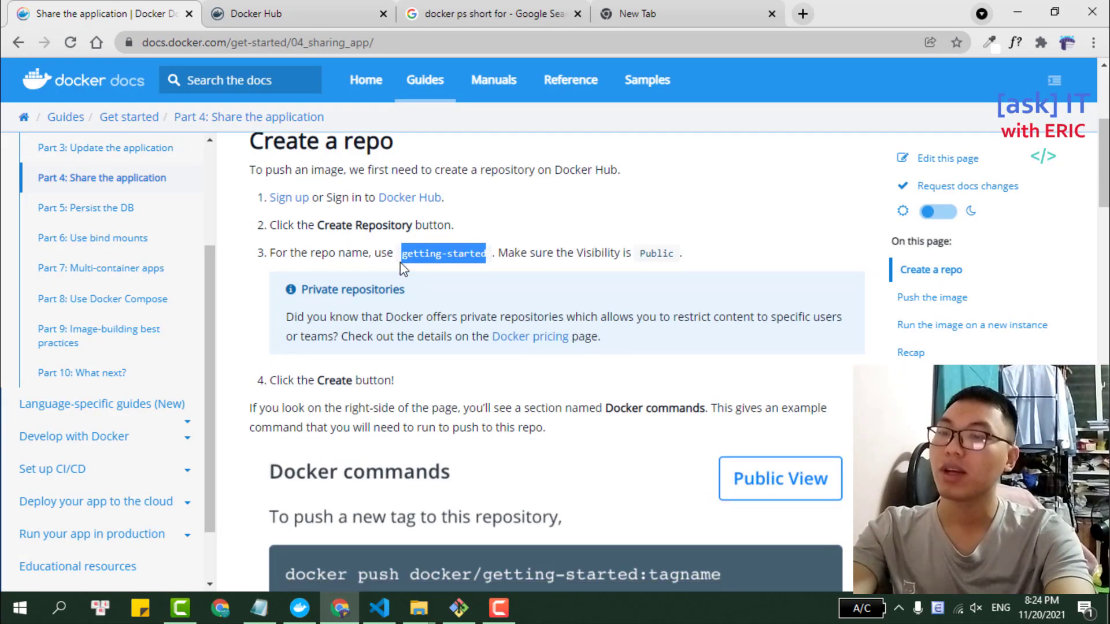
scroll(399, 260, up, 1)
scroll(400, 259, down, 1)
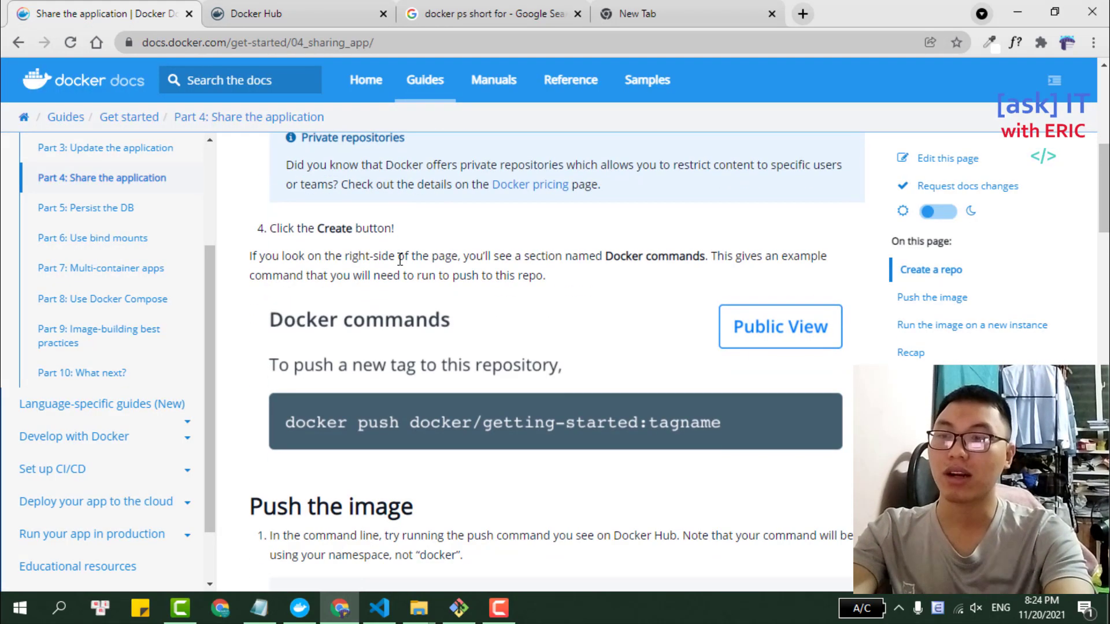
drag(266, 257, 547, 269)
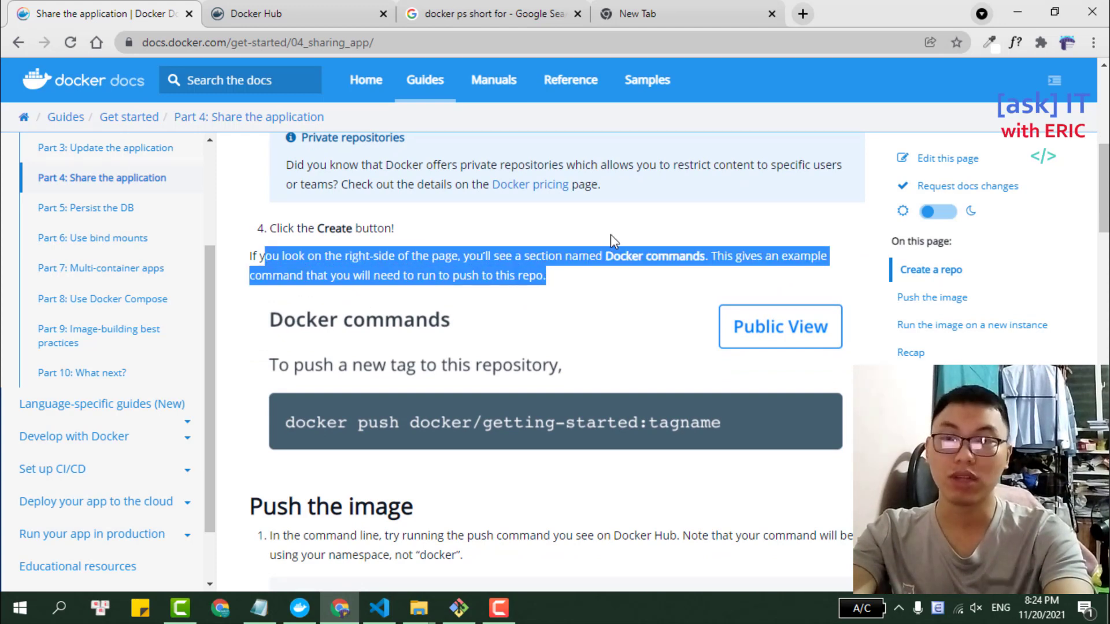
click(618, 262)
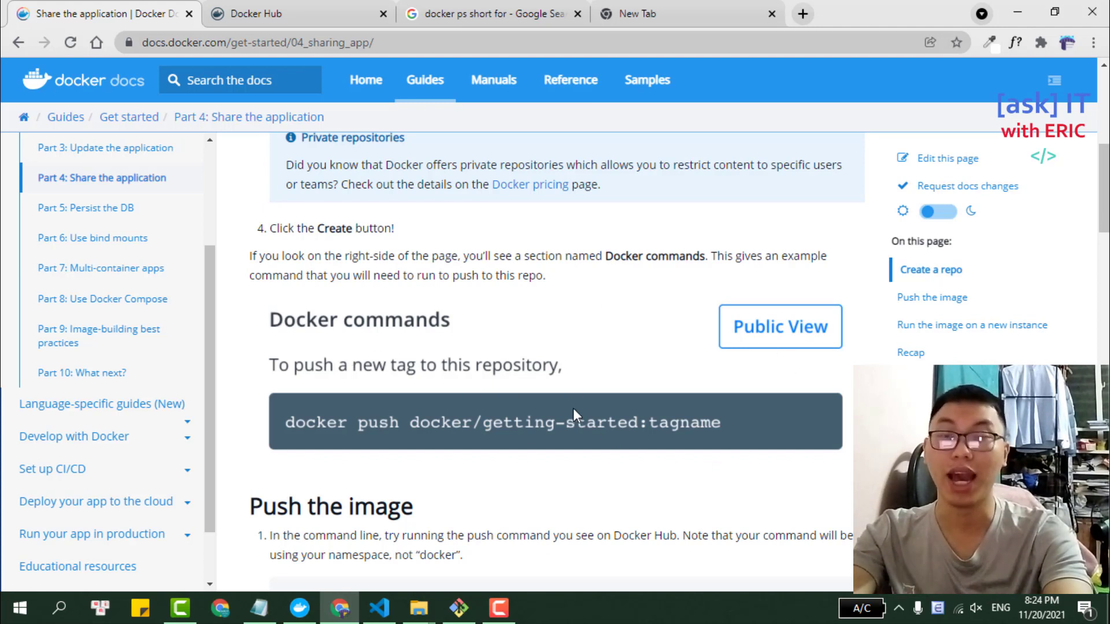
Step: Review the Docker commands section and the ':tagname' ending of the getting-started push command
click(283, 11)
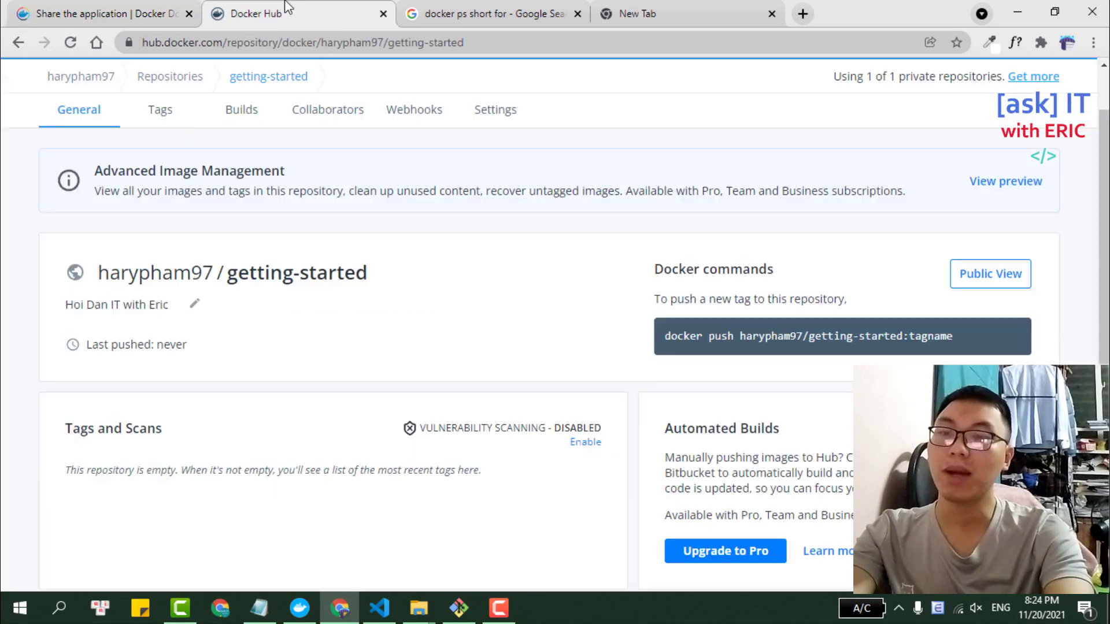
drag(654, 269, 815, 270)
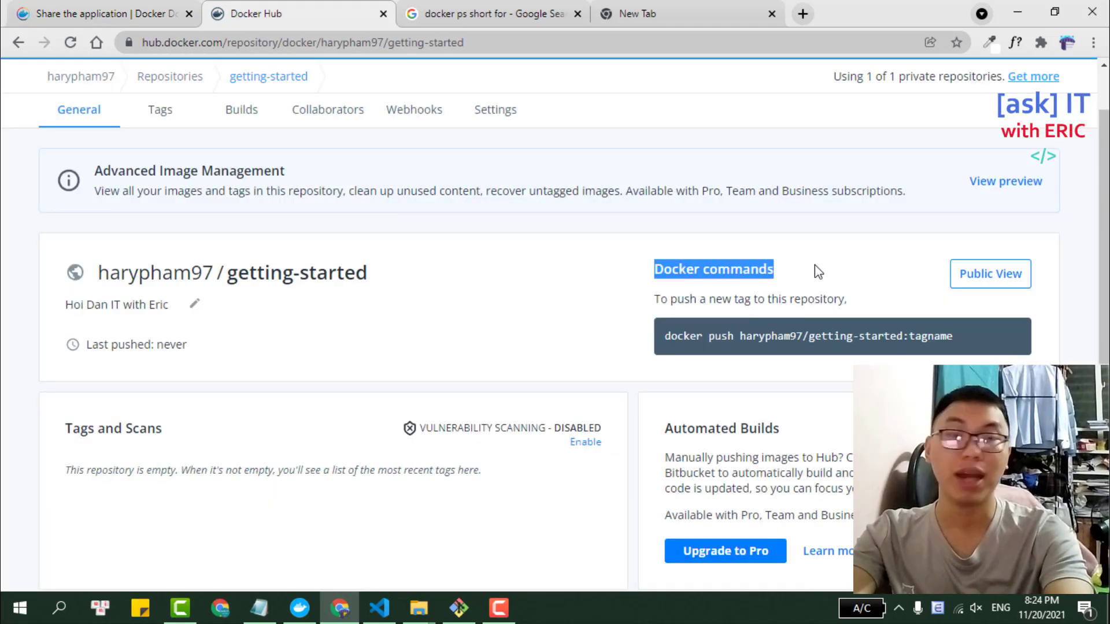
drag(661, 299, 849, 299)
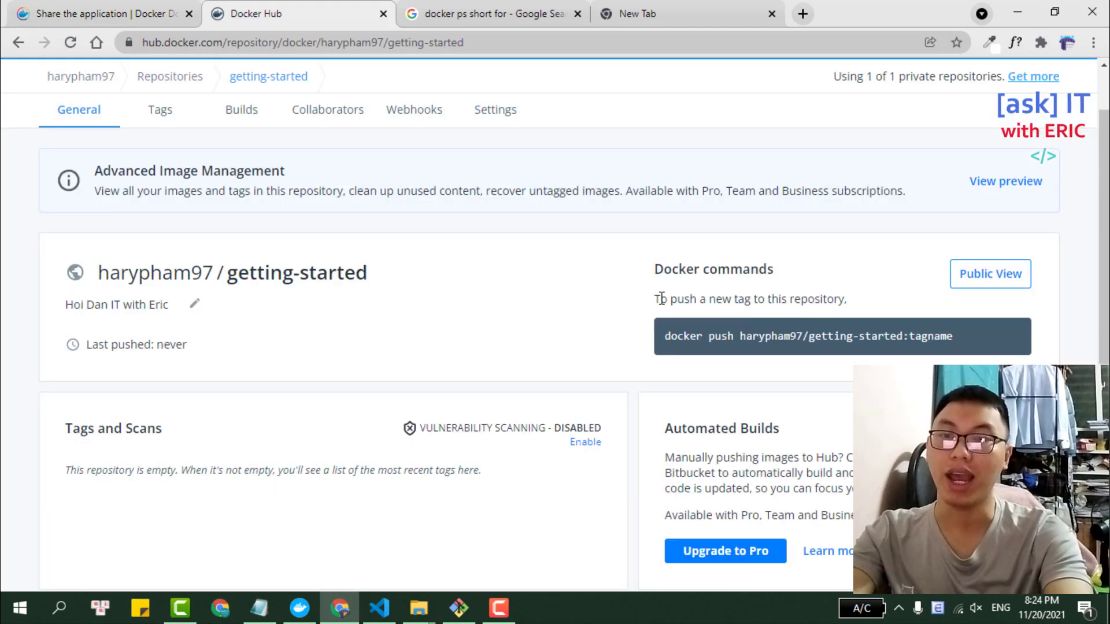
click(845, 350)
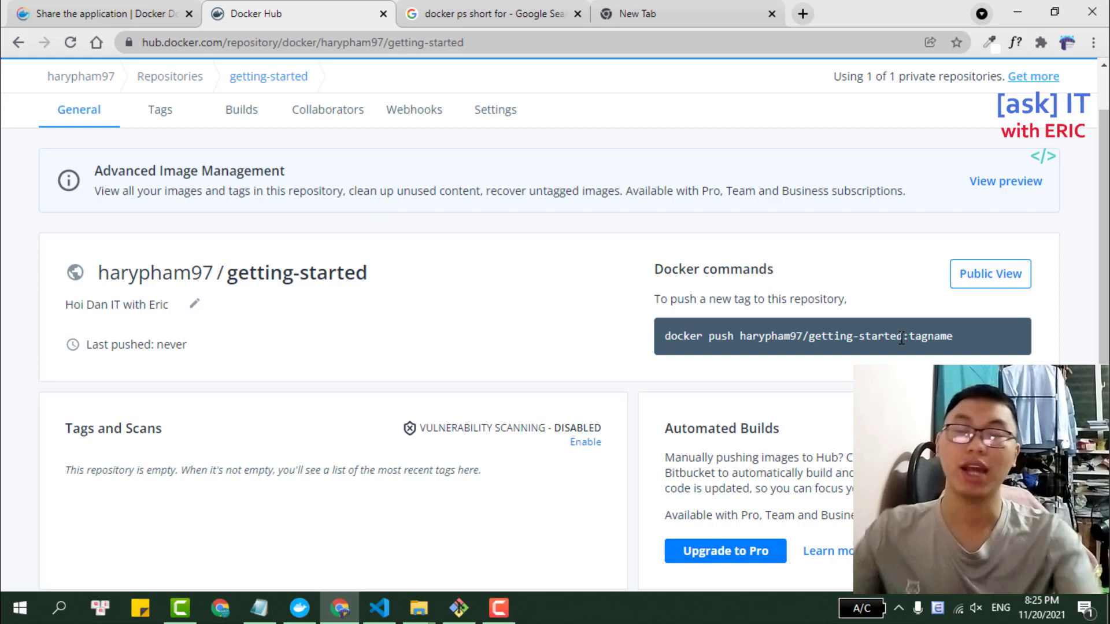
drag(957, 336, 907, 340)
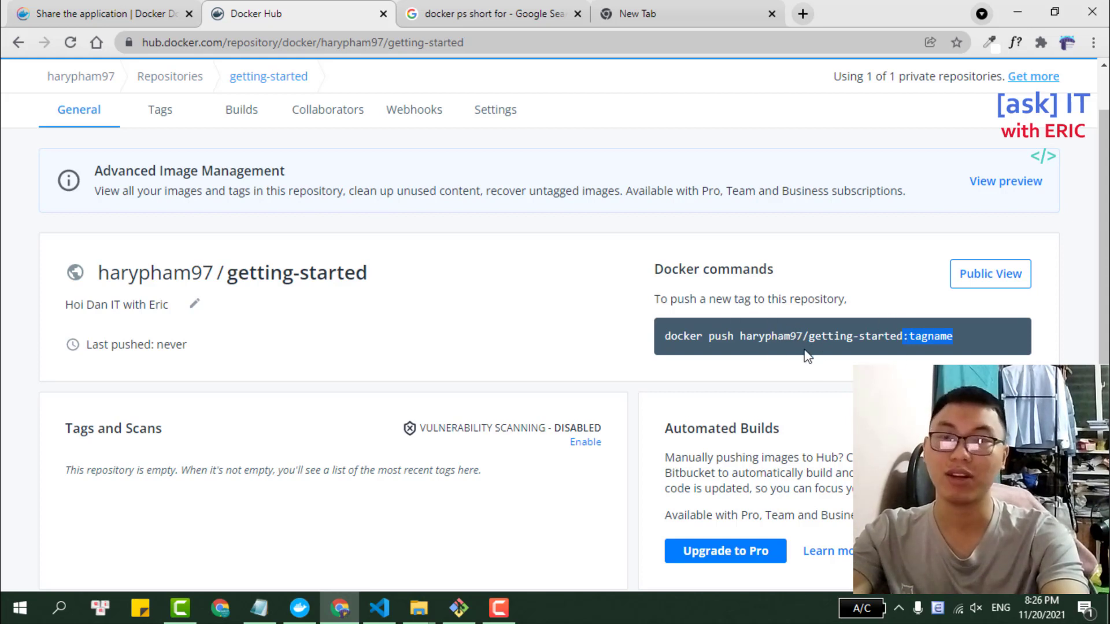
Step: Go back to the Docker sharing guide and scroll down to the Push the image section
click(65, 8)
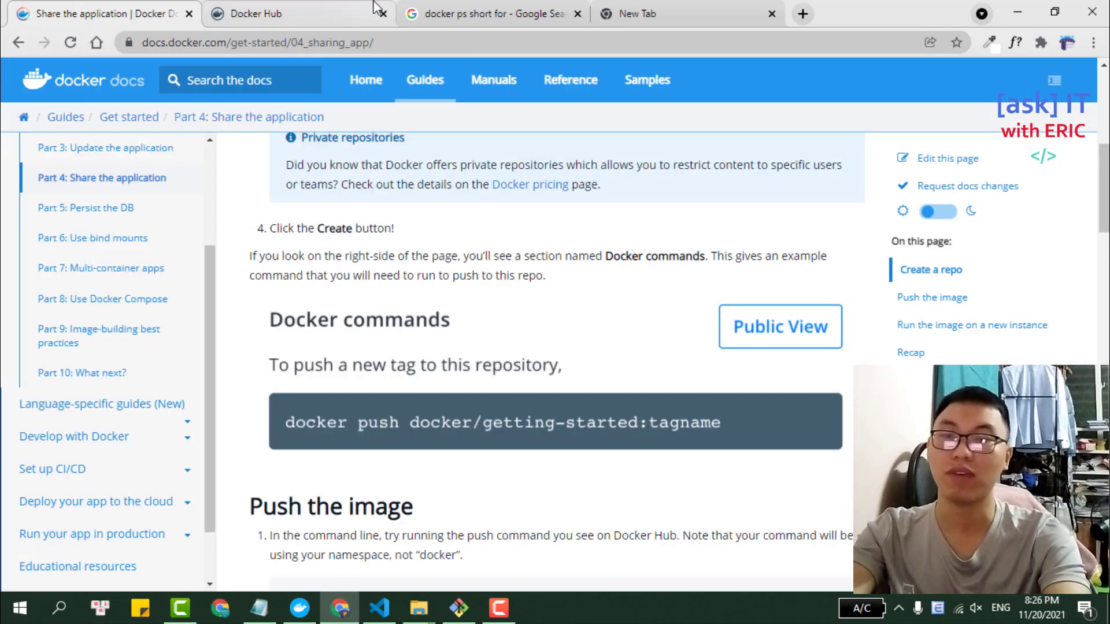
scroll(475, 327, up, 1)
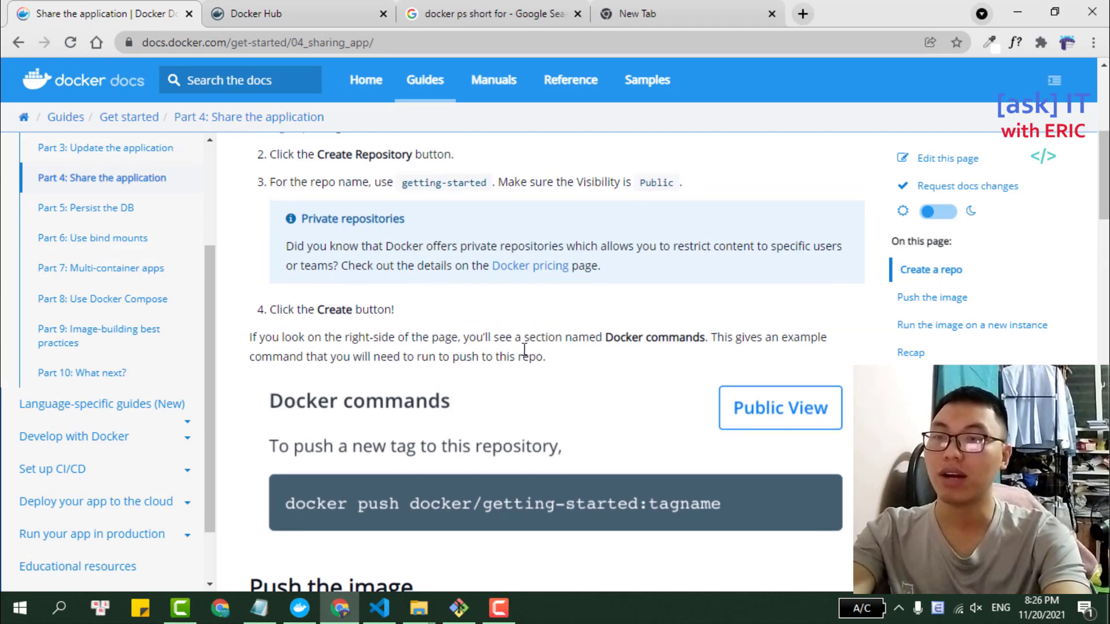
drag(545, 357, 261, 310)
scroll(347, 289, down, 2)
scroll(397, 291, down, 2)
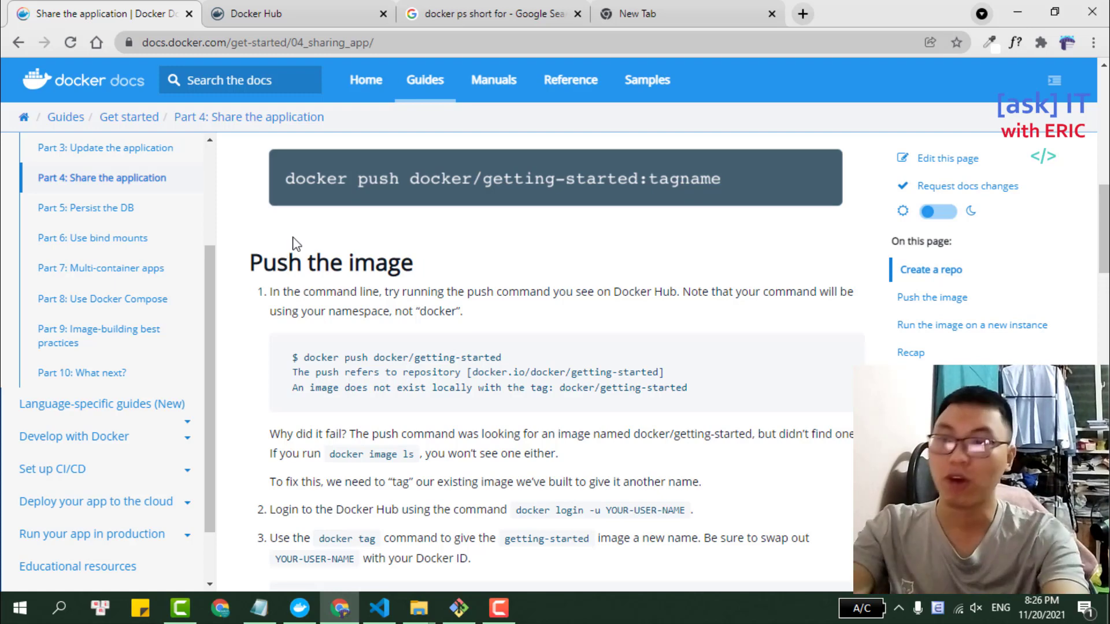
scroll(297, 245, down, 1)
Step: Copy the docker push docker/getting-started command and bring up the VS Code terminal
drag(302, 276, 514, 278)
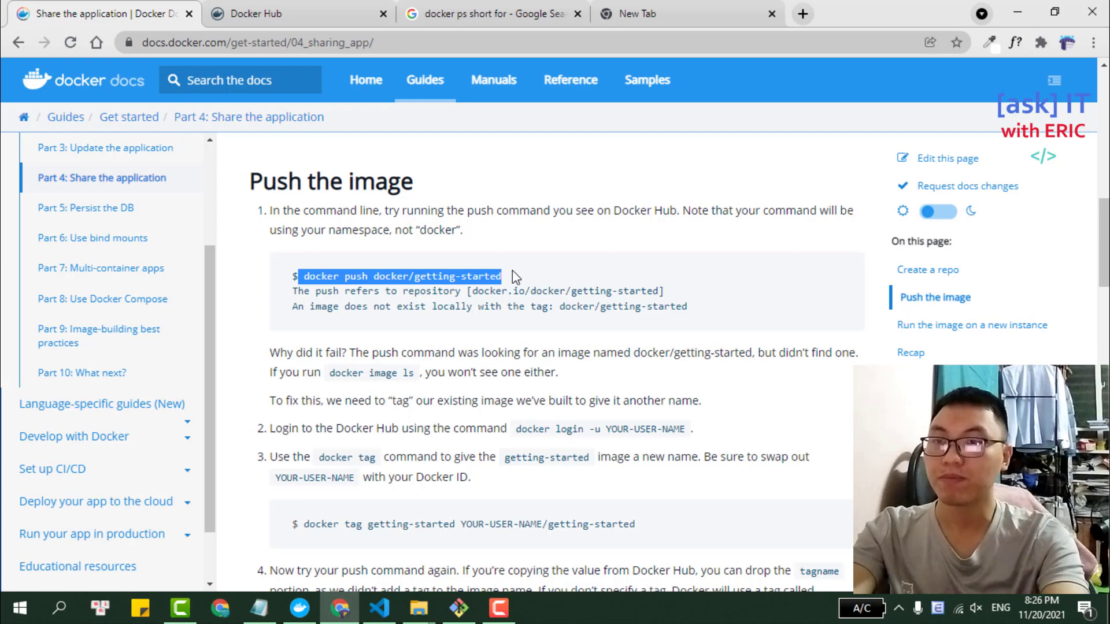
scroll(512, 270, up, 3)
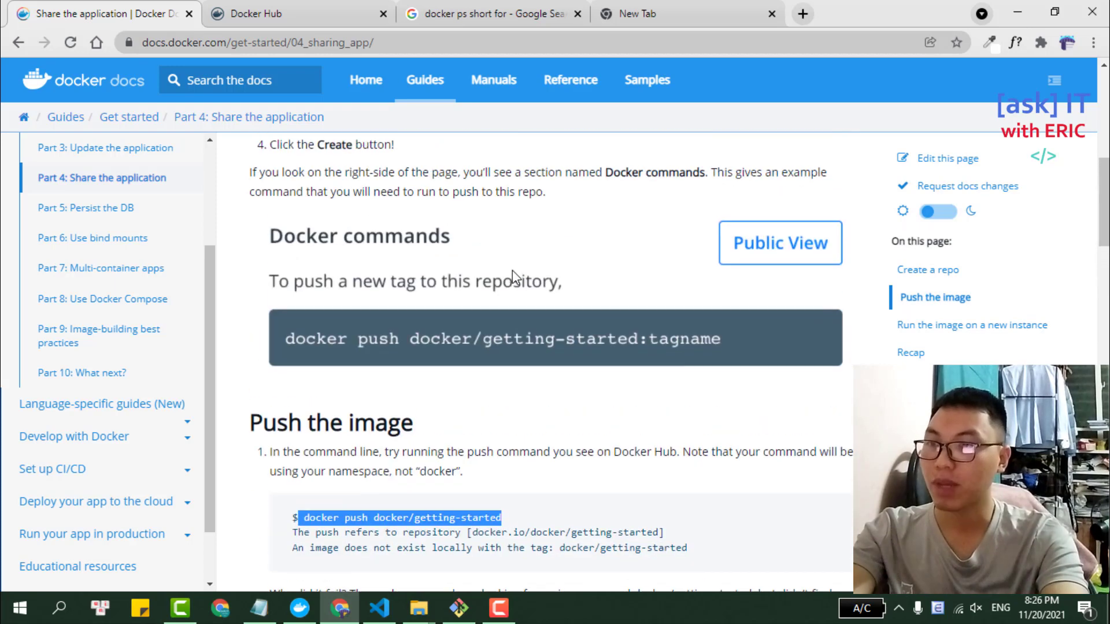
scroll(512, 271, up, 3)
scroll(512, 270, up, 2)
scroll(512, 271, up, 2)
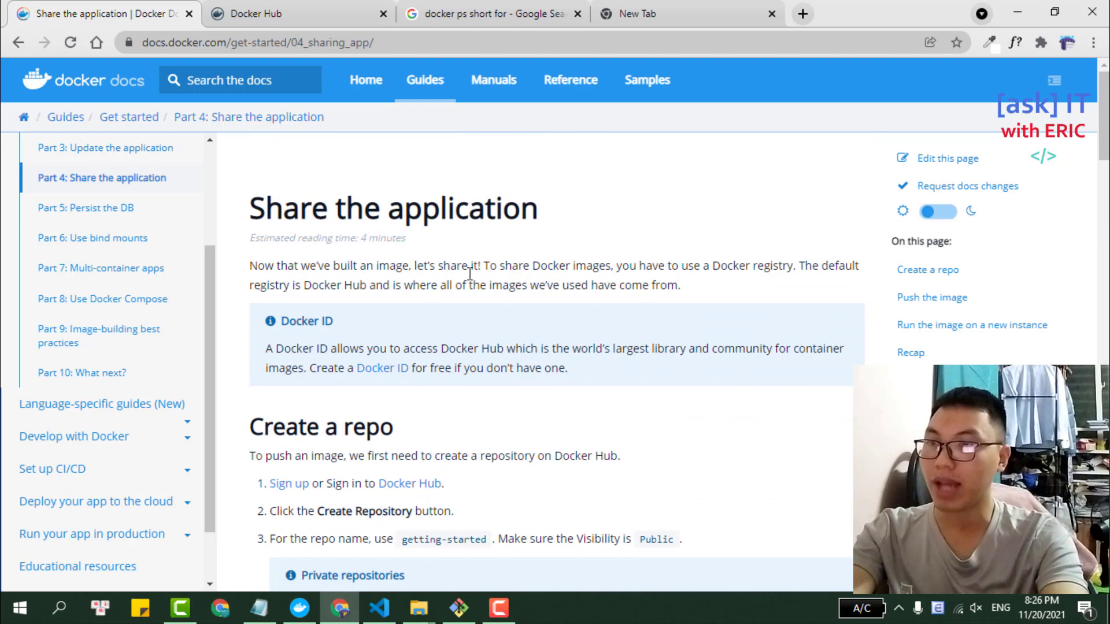
scroll(471, 275, down, 6)
scroll(470, 281, down, 2)
scroll(473, 283, down, 2)
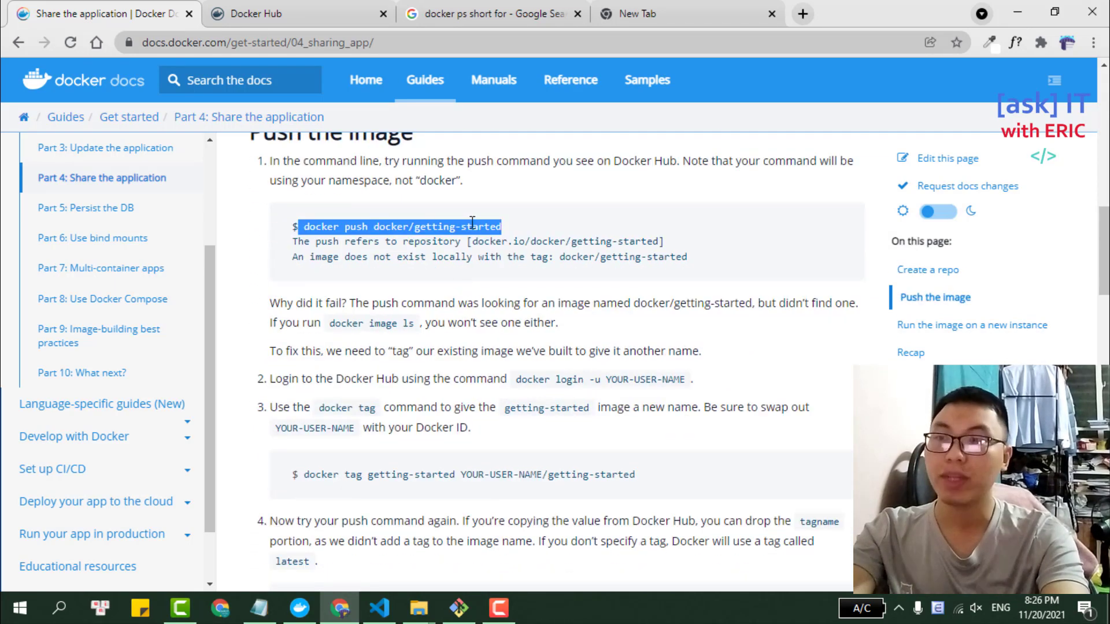
right_click(471, 225)
click(509, 236)
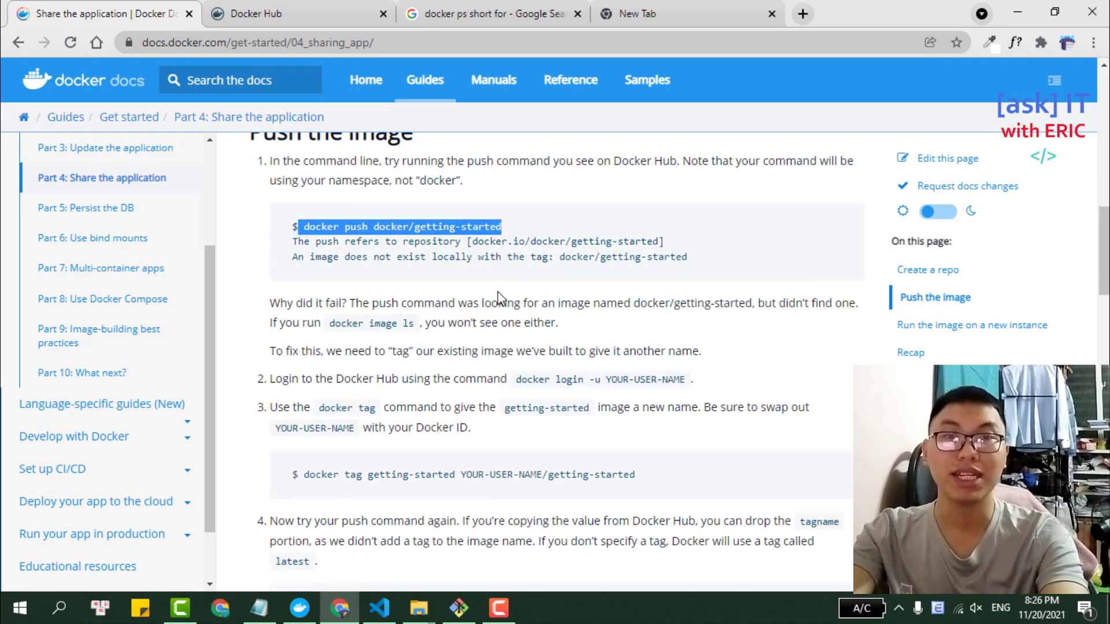
click(380, 607)
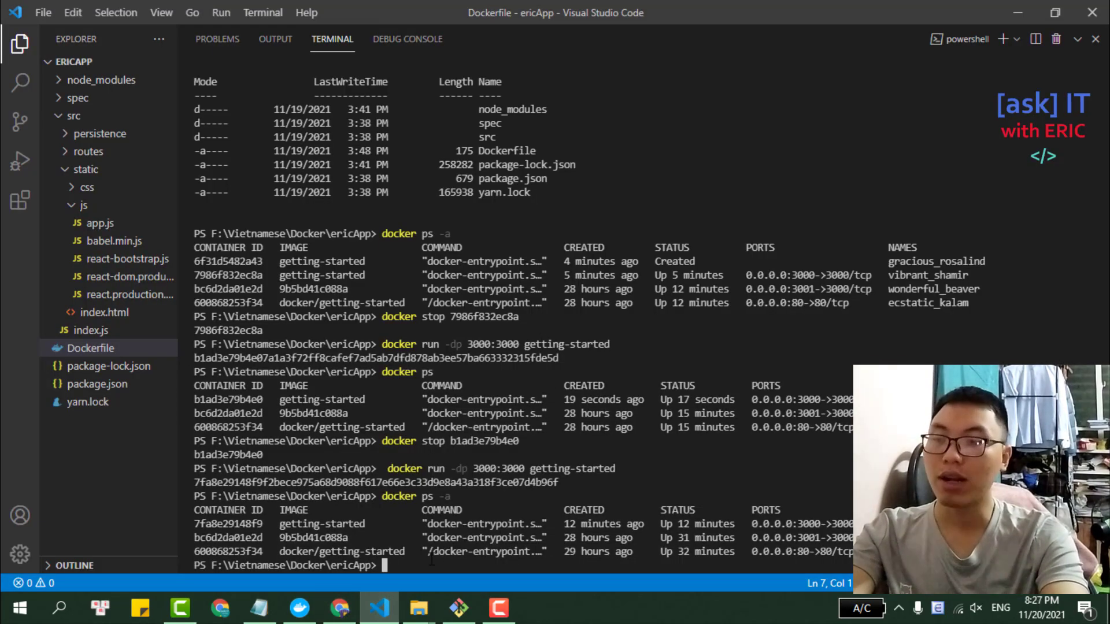
Step: Run docker push docker/getting-started in the terminal and copy the docker.io/docker/getting-started reference from the error
key(ctrl+v)
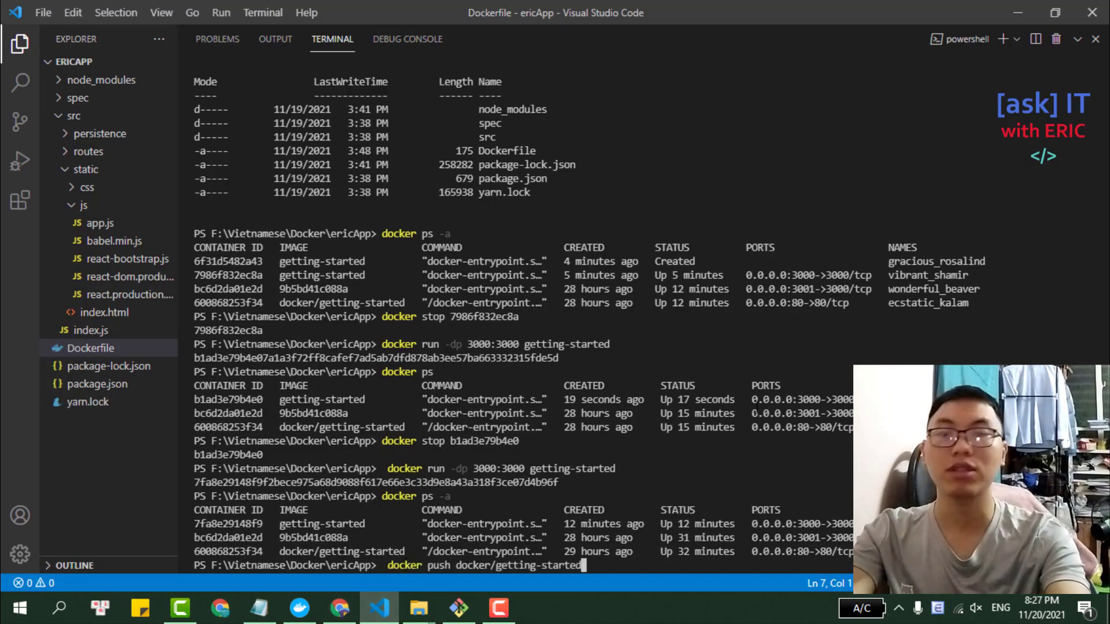
key(Return)
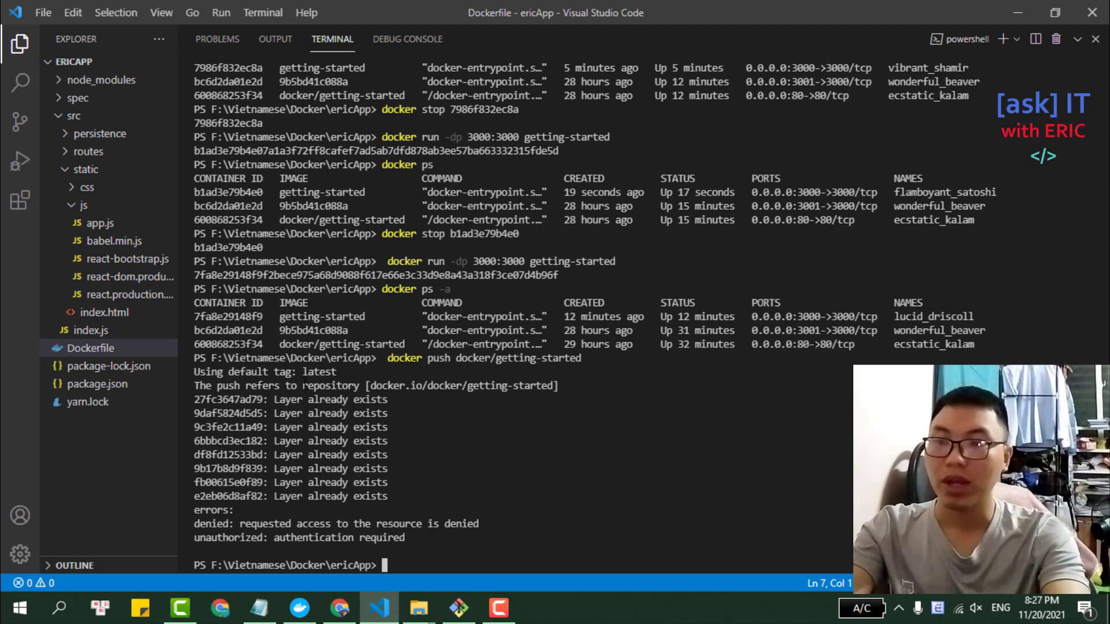
drag(370, 386, 426, 386)
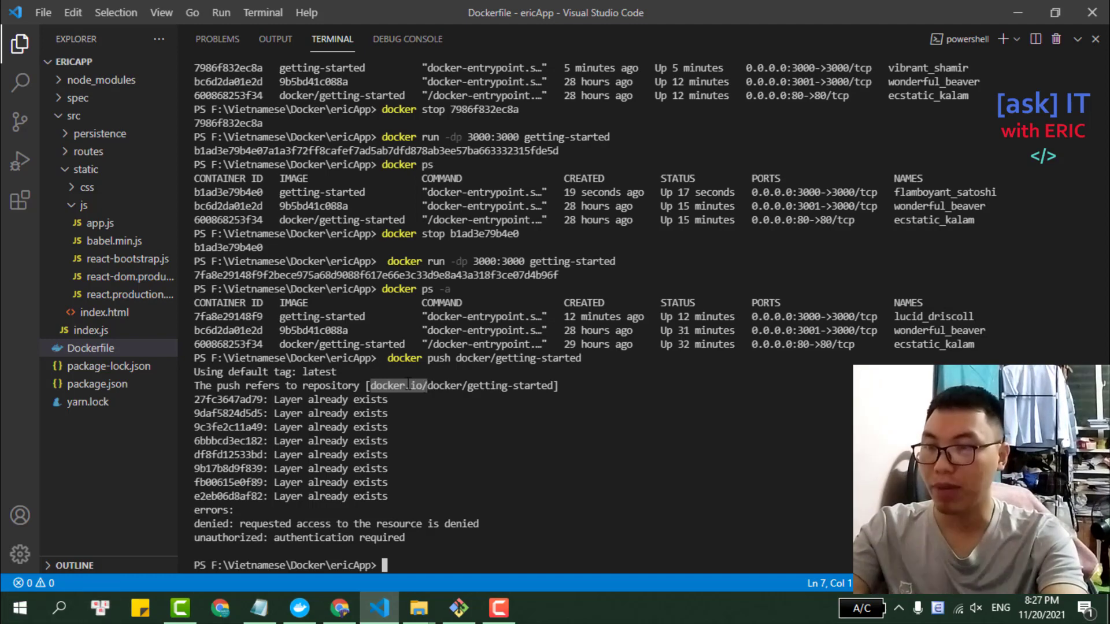
drag(366, 386, 557, 386)
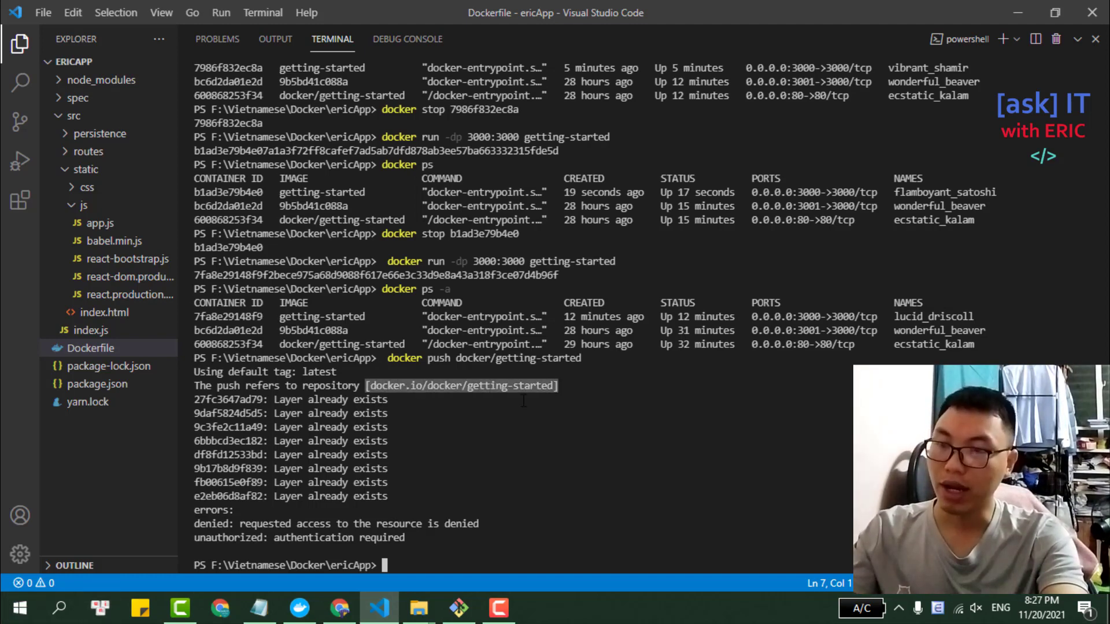
key(super)
Step: Paste docker.io/docker/getting-started into a new Notepad note, with the Docker Hub repository URL below it
click(457, 336)
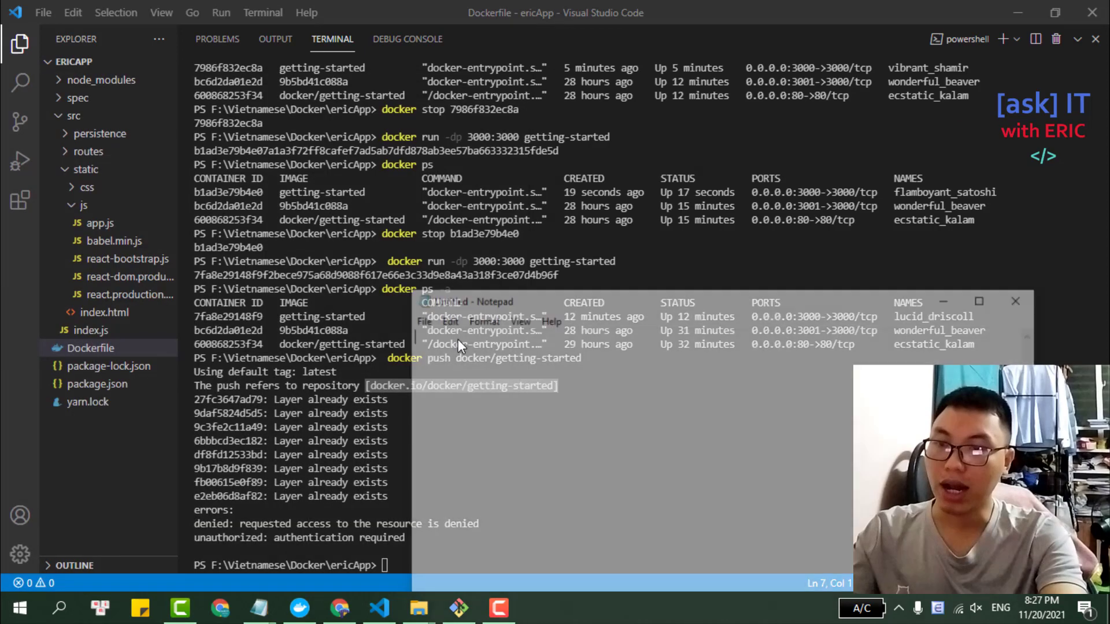
key(ctrl+v)
mouse_move(660, 293)
mouse_down()
mouse_move(552, 126)
mouse_move(549, 98)
mouse_up()
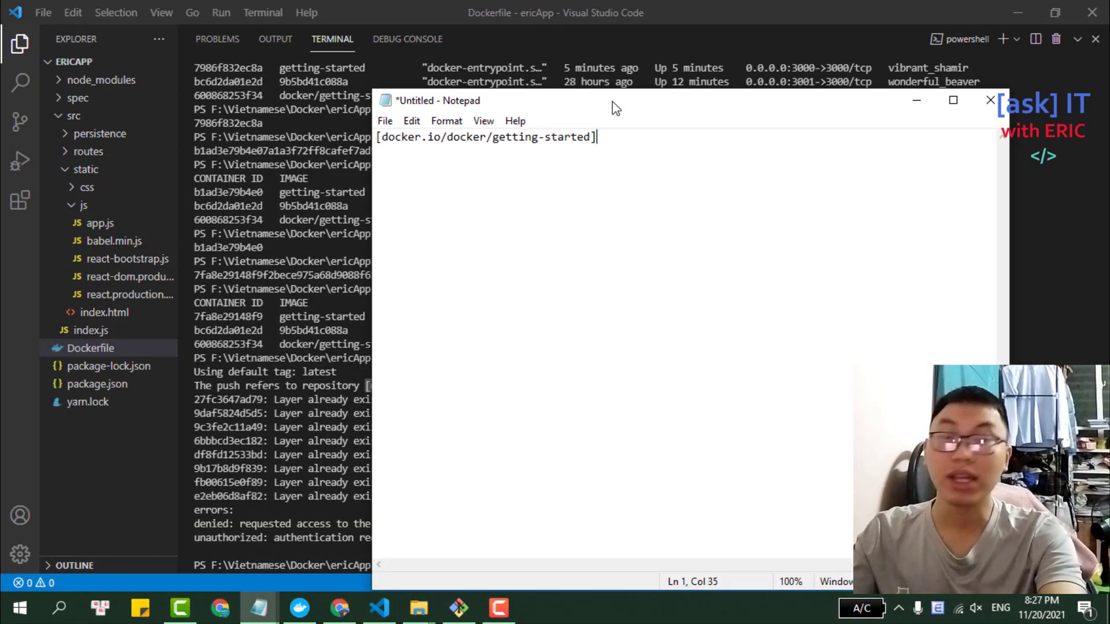
mouse_move(631, 92)
mouse_down()
mouse_move(631, 240)
mouse_move(623, 123)
mouse_up()
click(340, 608)
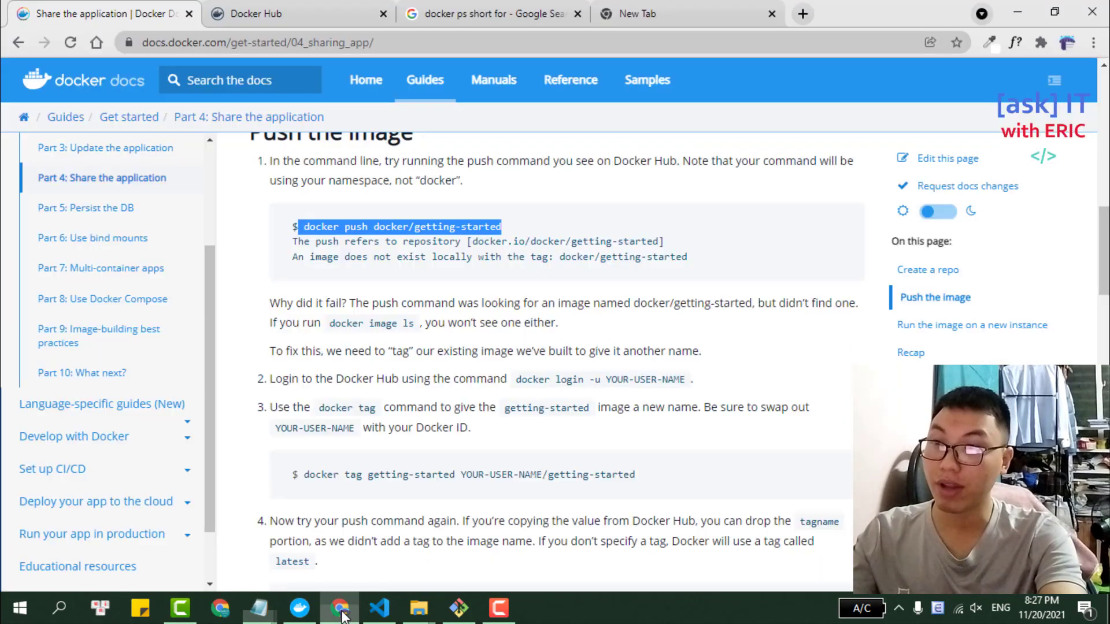
key(ctrl+Tab)
click(477, 49)
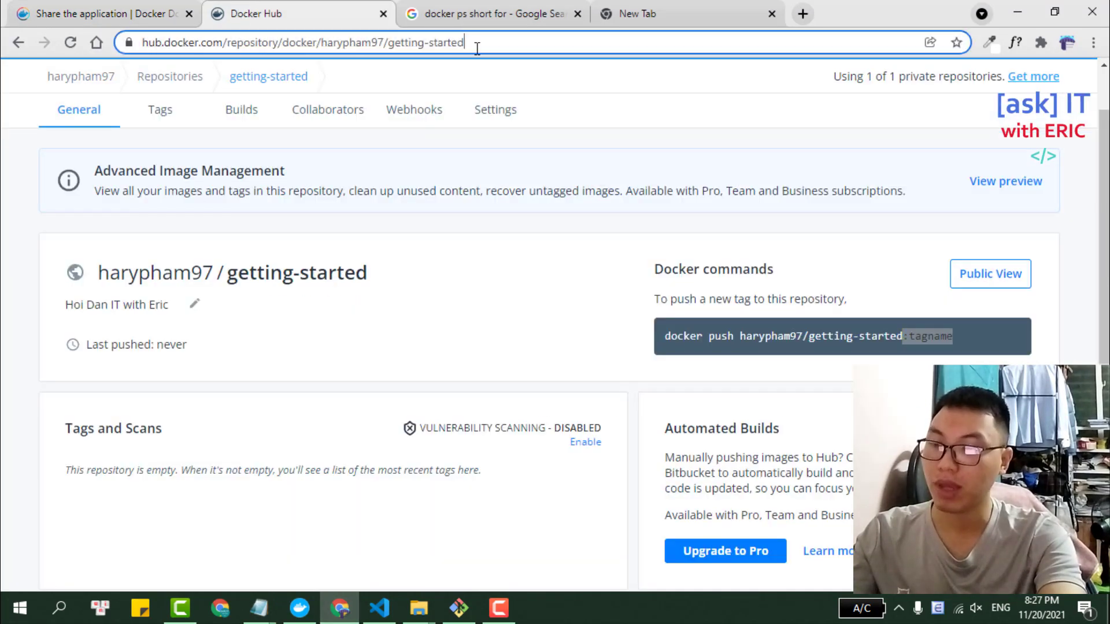
click(259, 608)
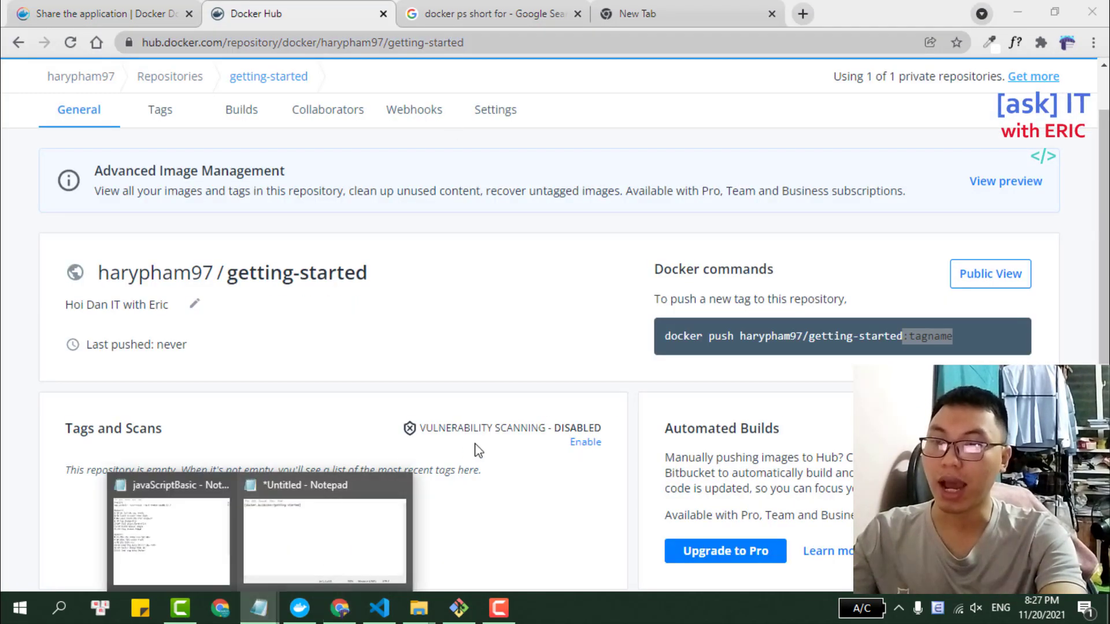
click(332, 530)
key(Return)
key(Return)
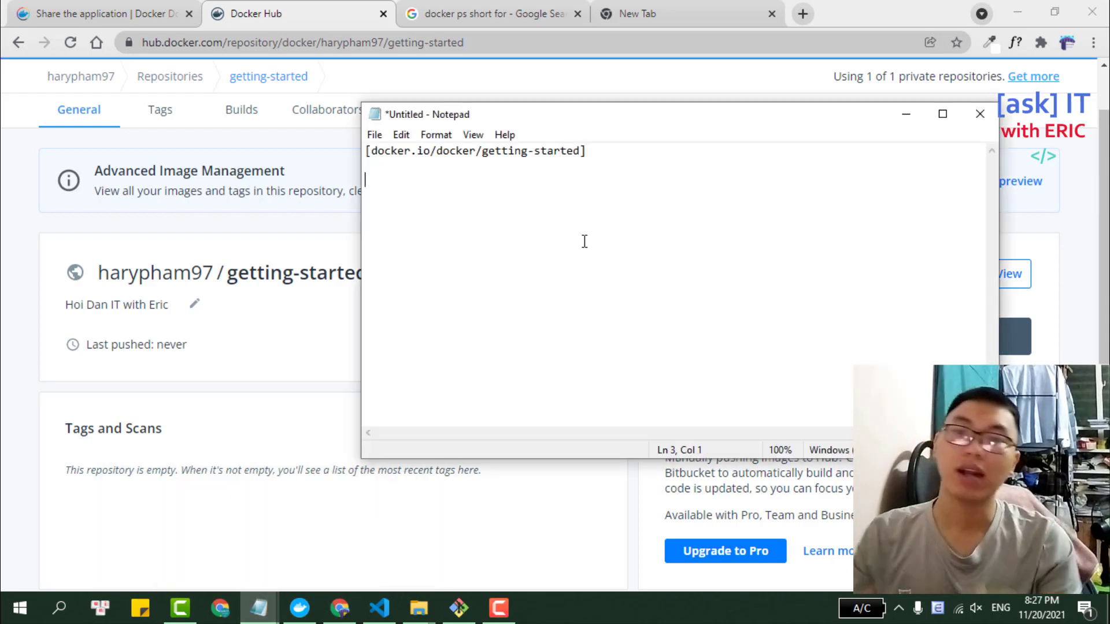
key(ctrl+v)
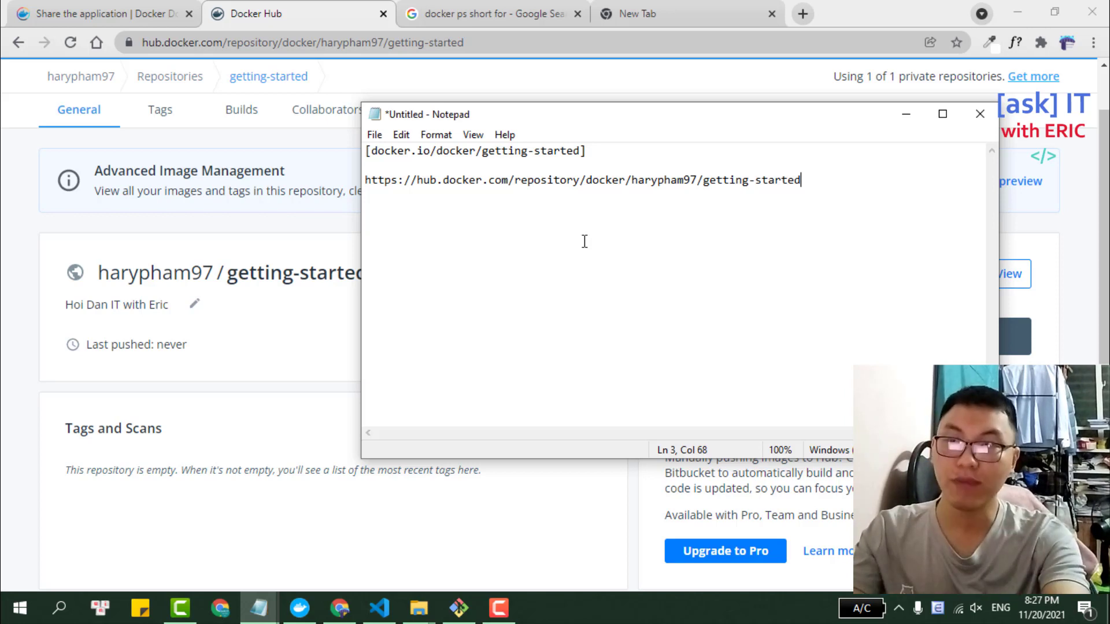
Step: Compare the docker.io and hub.docker.com hosts and their paths, then return to the browser
drag(587, 151, 366, 151)
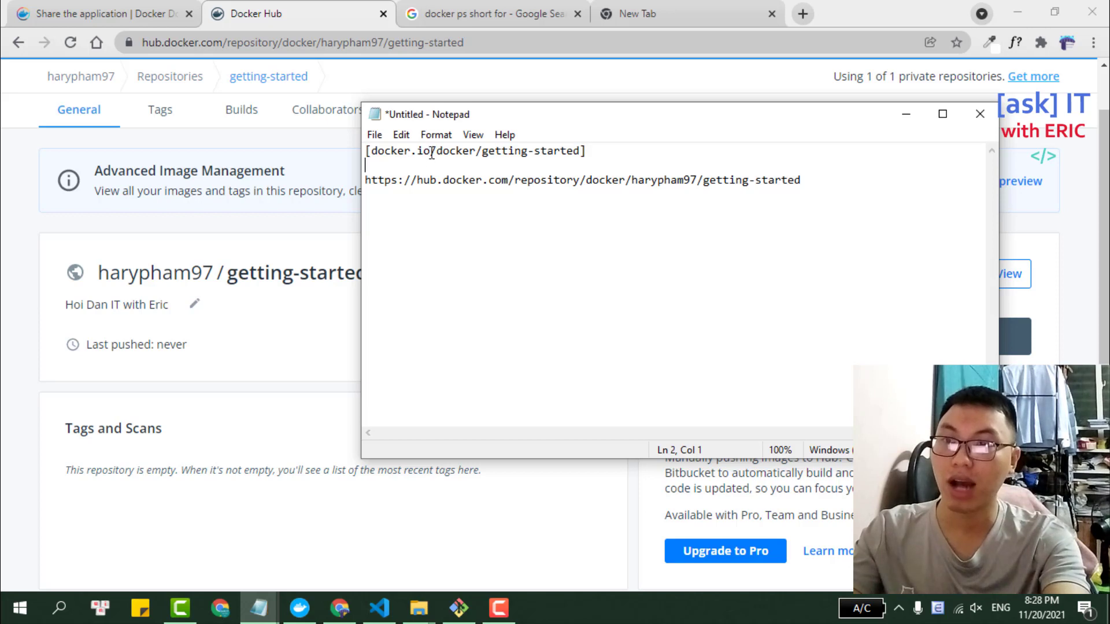
drag(431, 151, 368, 151)
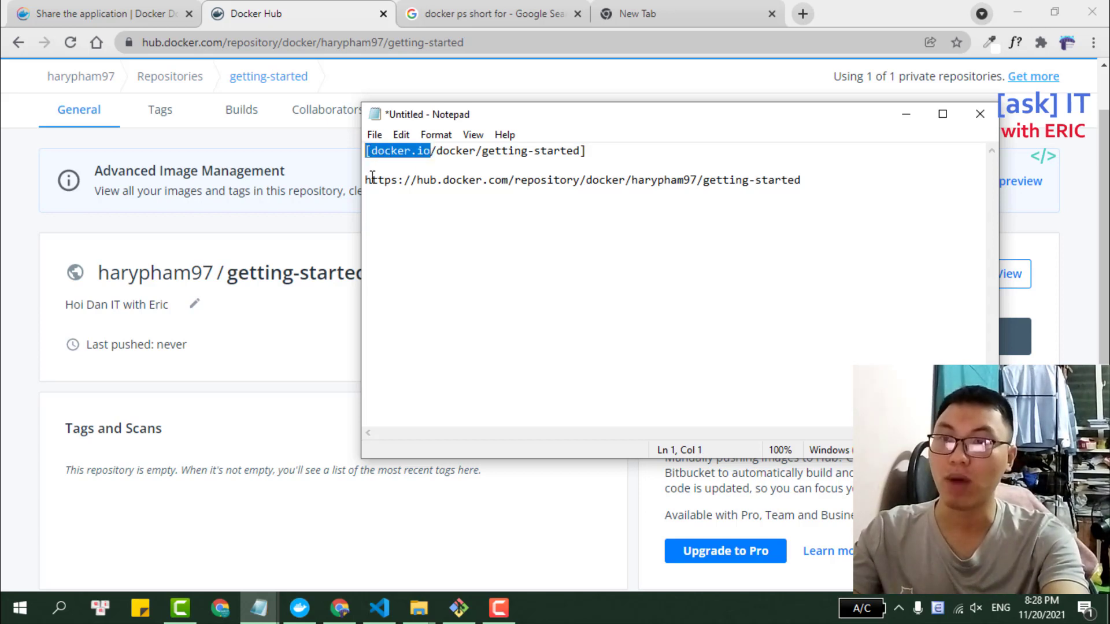
drag(371, 180, 511, 182)
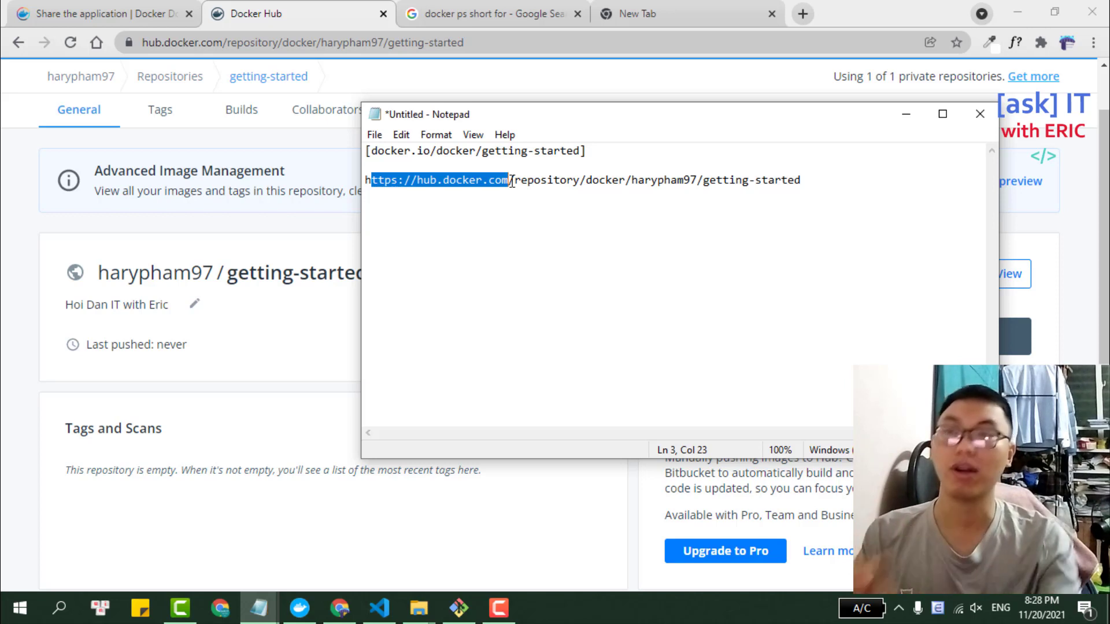
drag(580, 149, 397, 151)
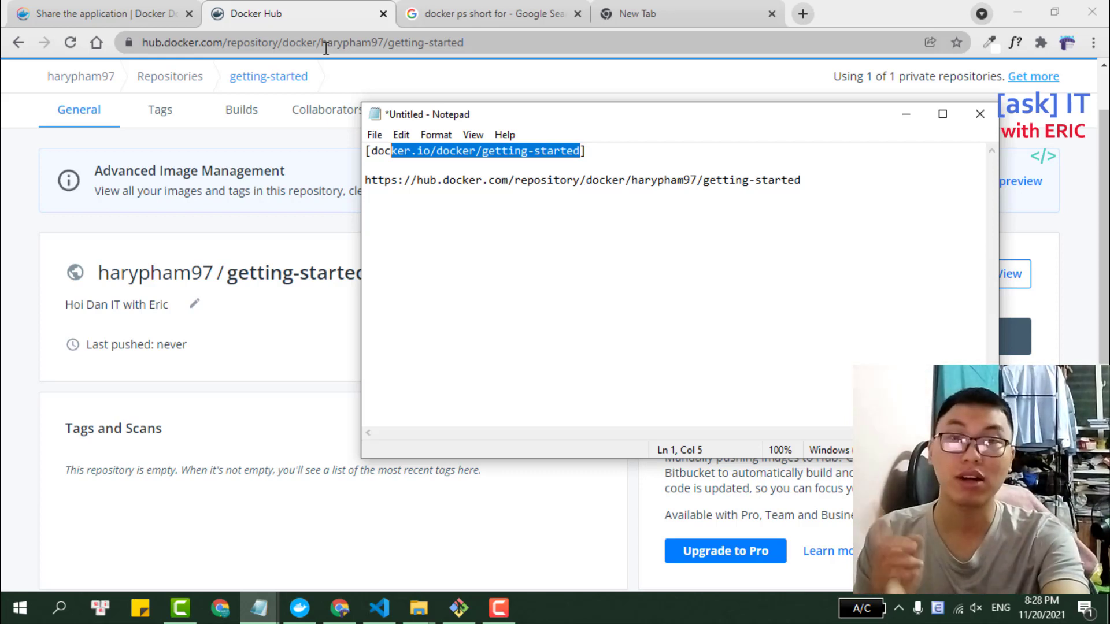
click(256, 36)
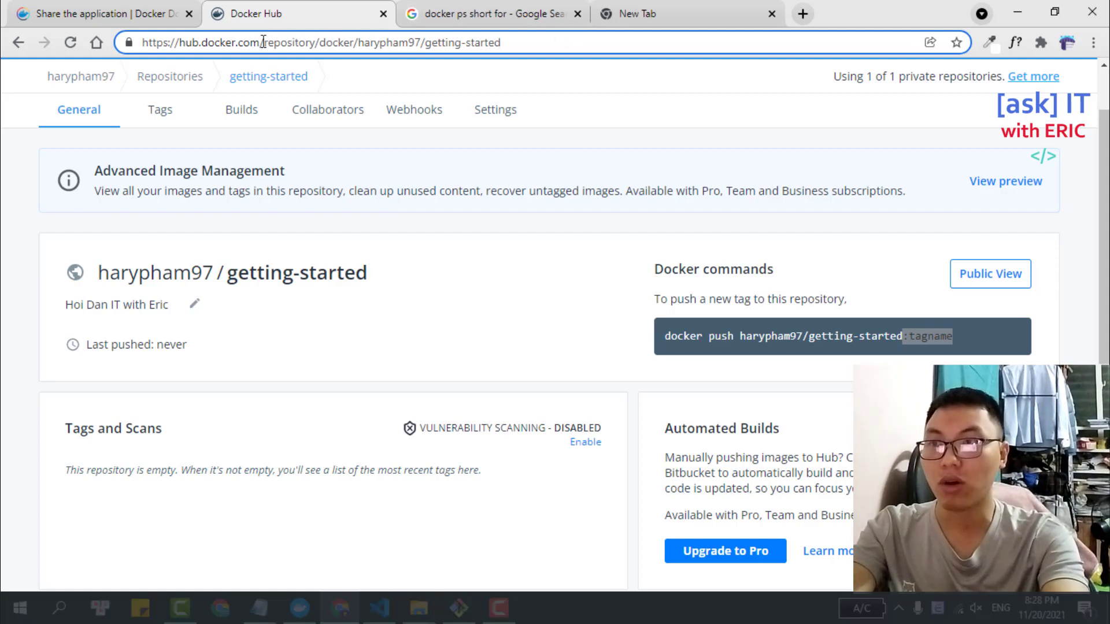
drag(259, 42, 313, 42)
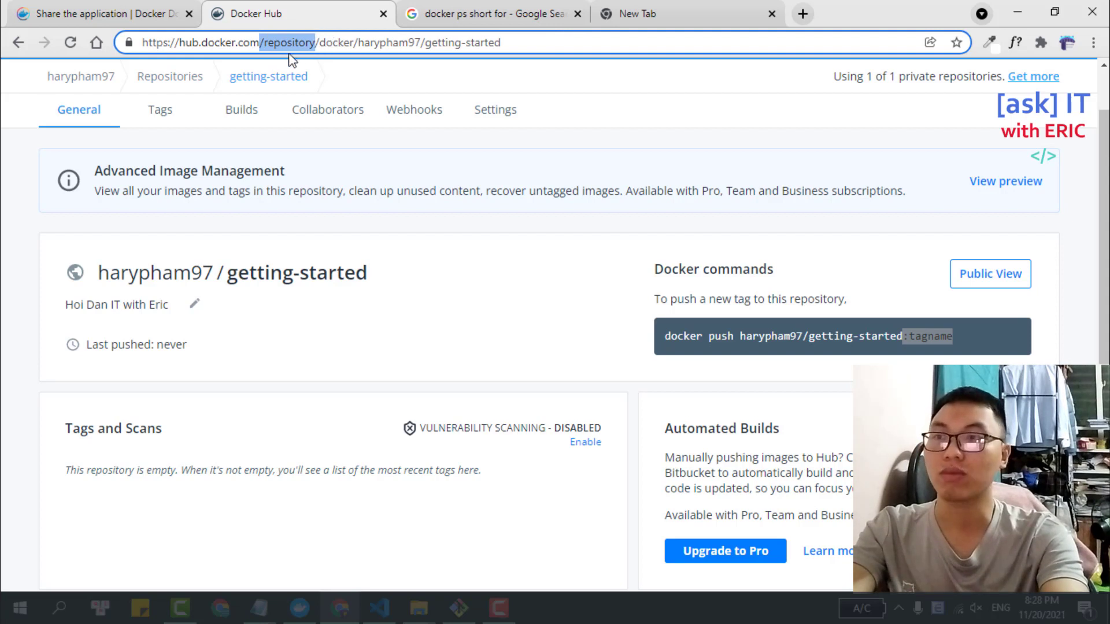
click(393, 42)
double_click(283, 43)
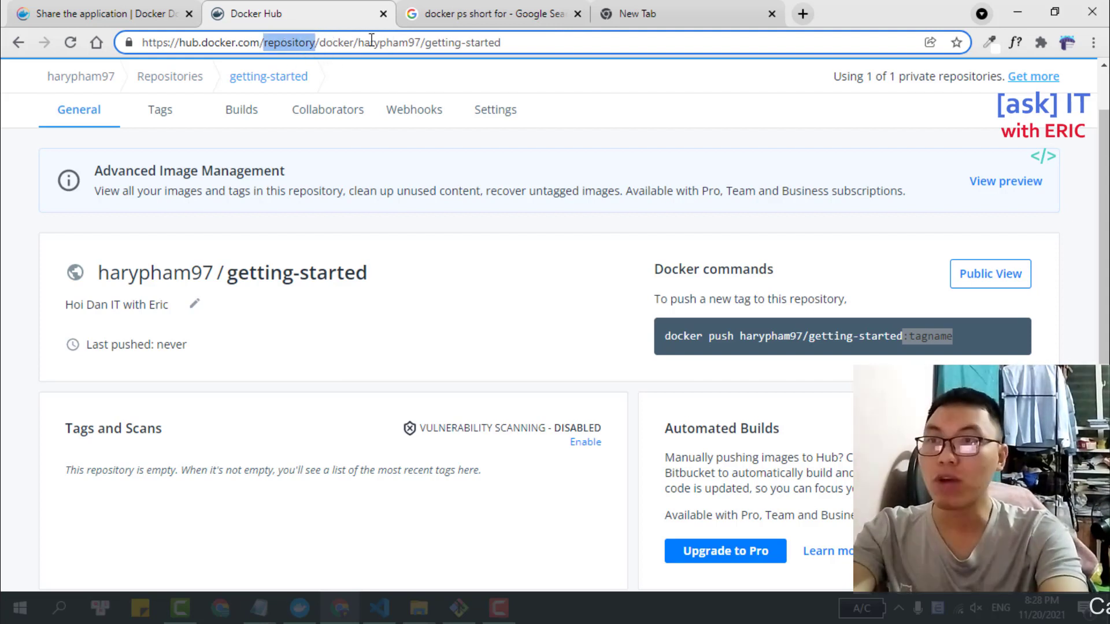
drag(353, 43, 425, 51)
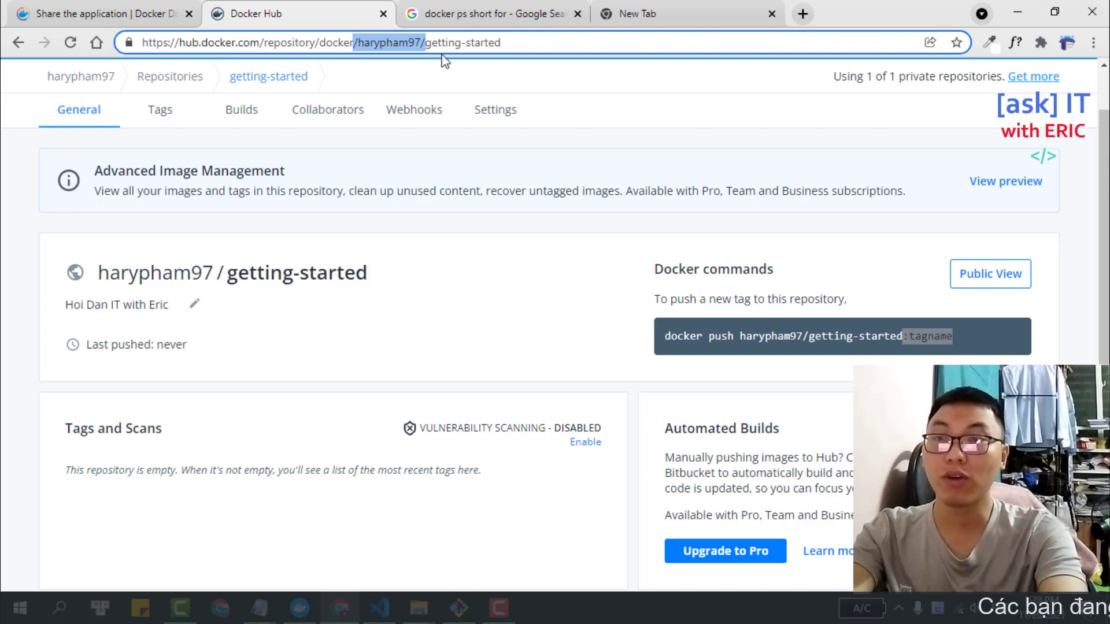
drag(521, 42, 421, 45)
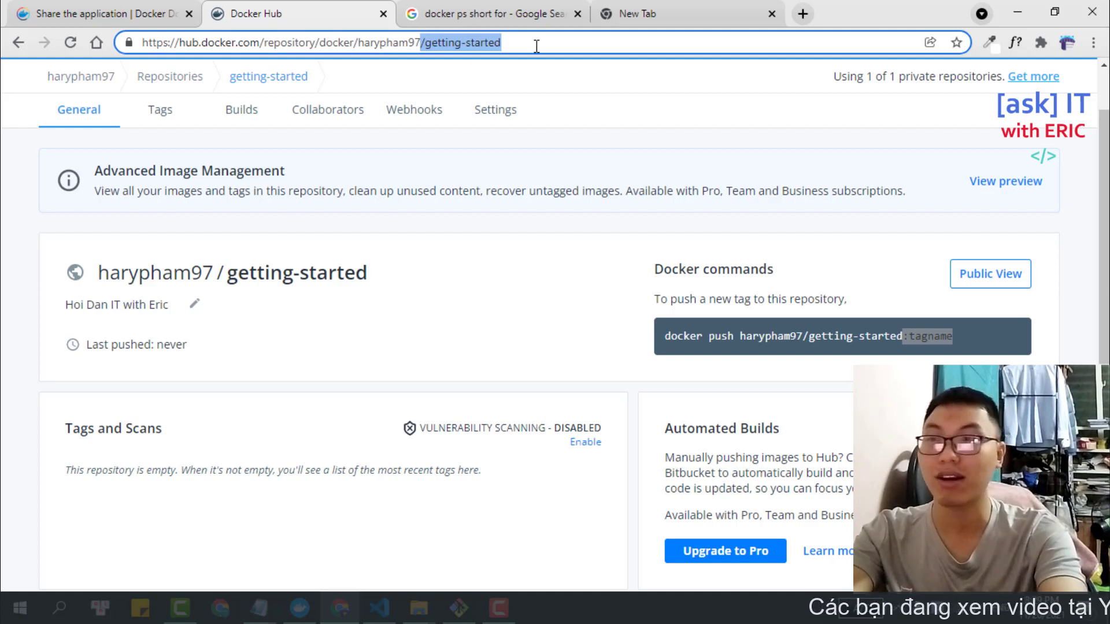
drag(503, 42, 142, 42)
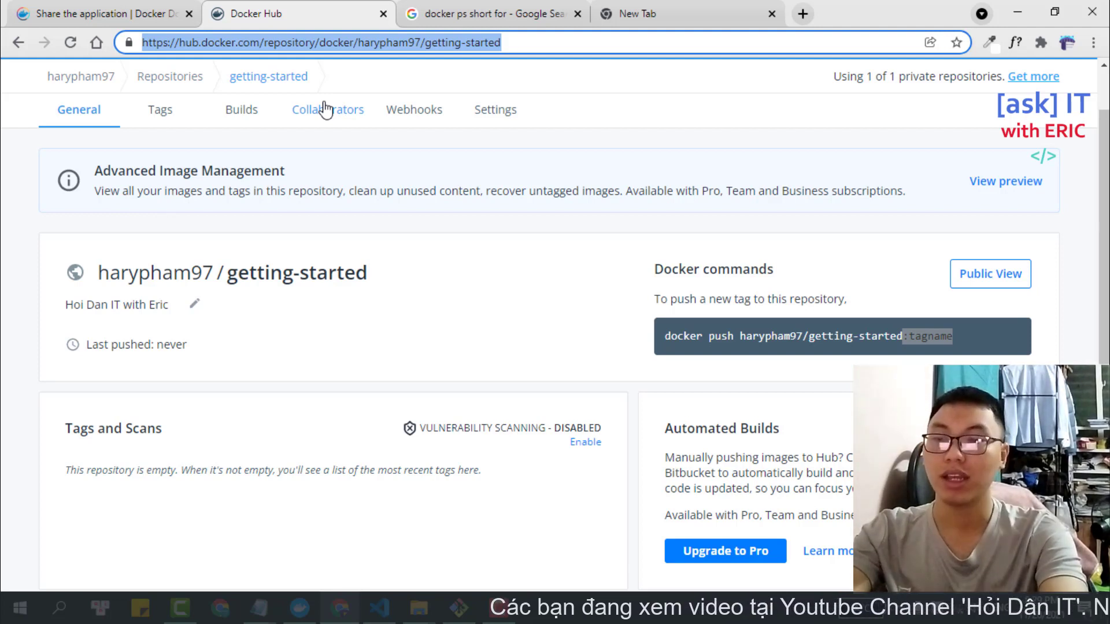
click(276, 607)
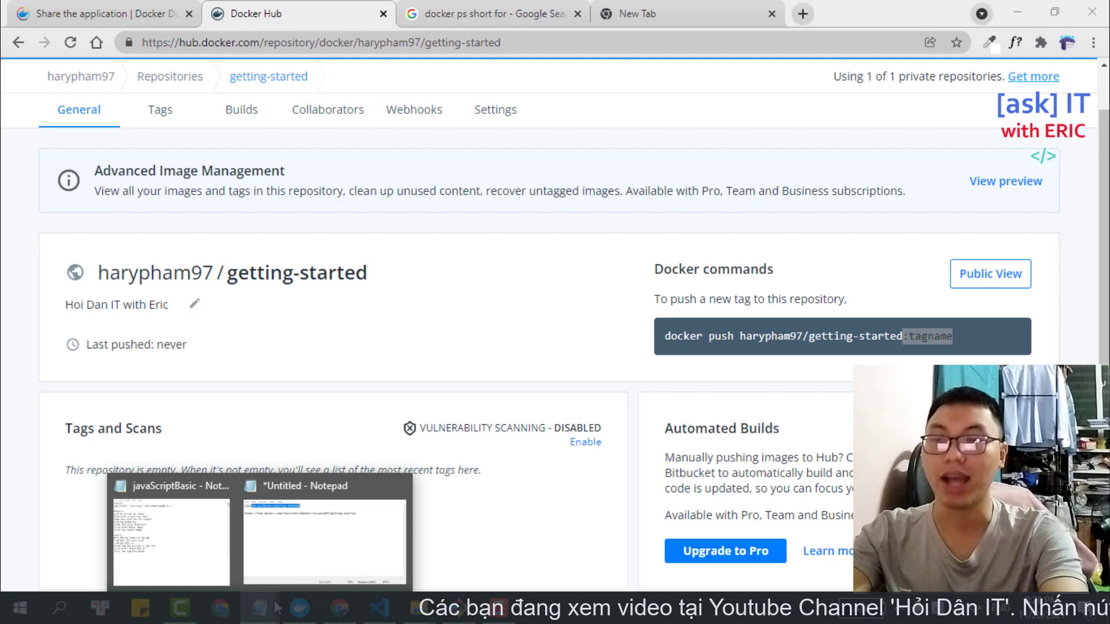
Step: Pick apart the docker namespace and getting-started image name in line 1, then return to VS Code
click(297, 556)
click(581, 269)
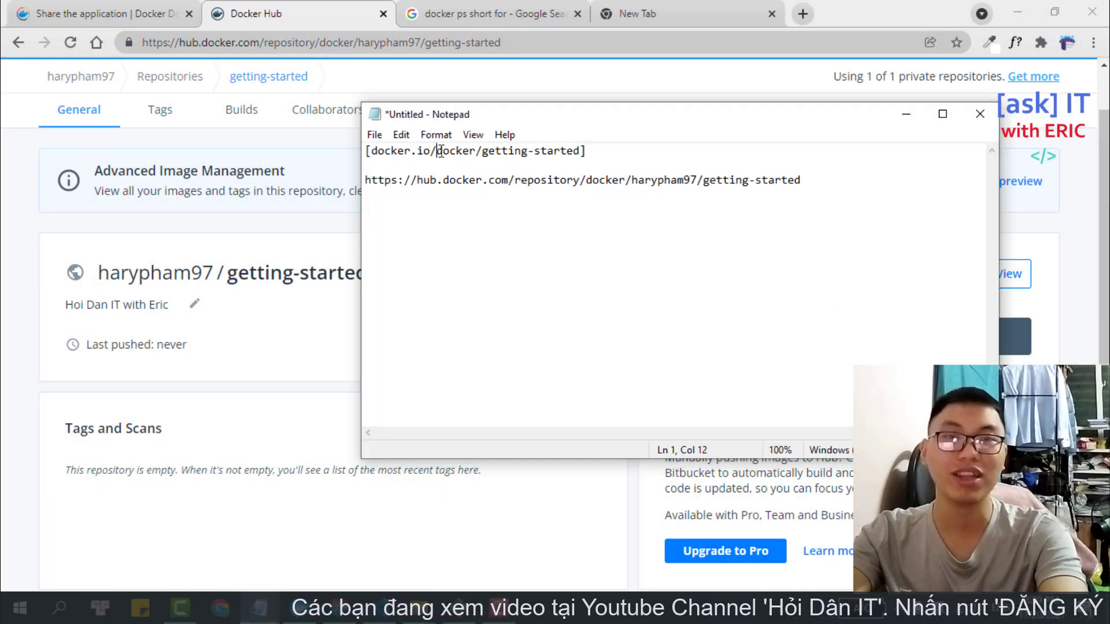
drag(437, 151, 481, 152)
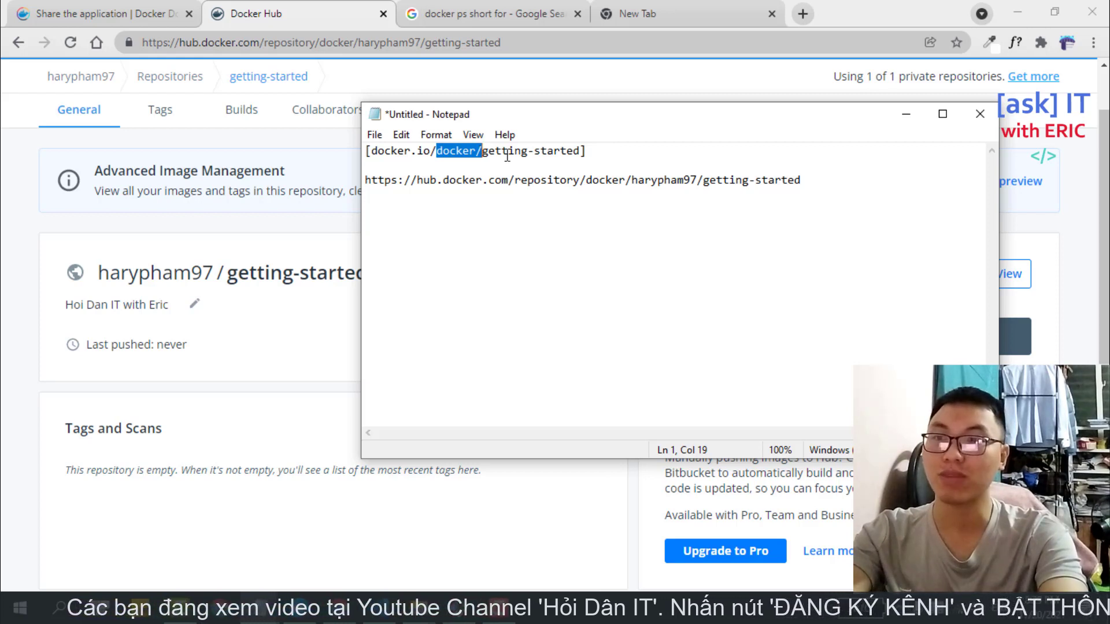
drag(482, 151, 578, 149)
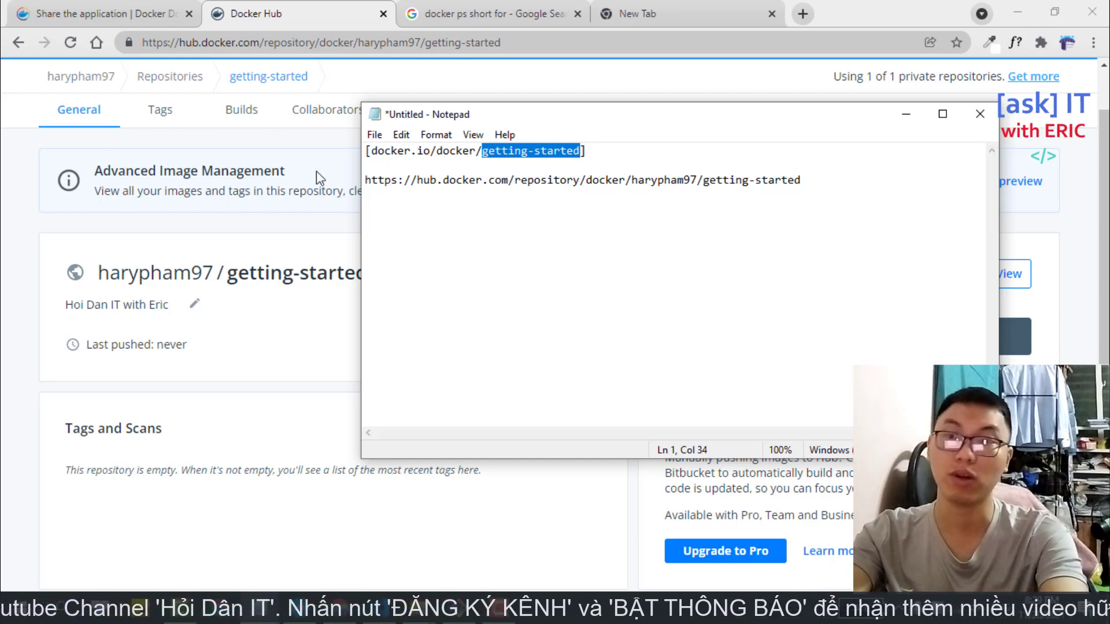
drag(366, 151, 533, 151)
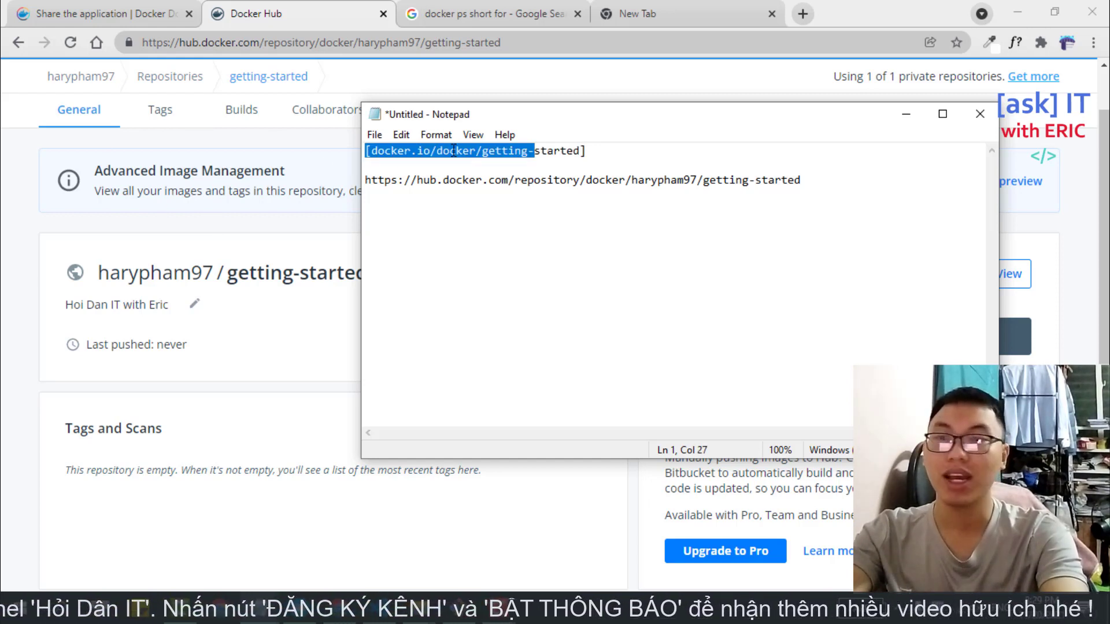
drag(437, 151, 598, 144)
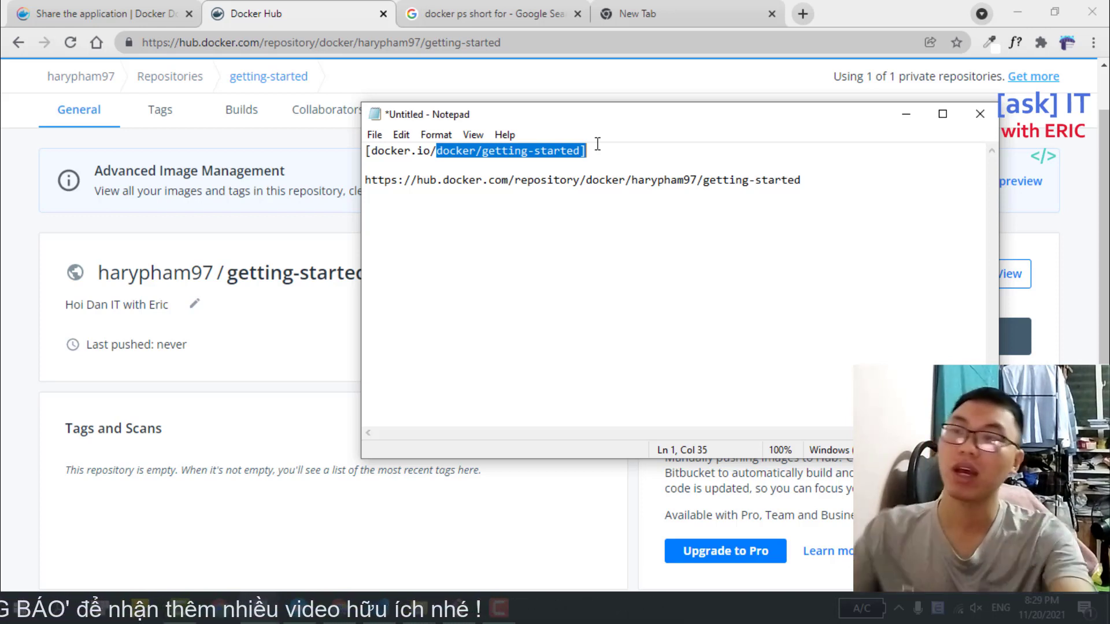
key(alt+Tab)
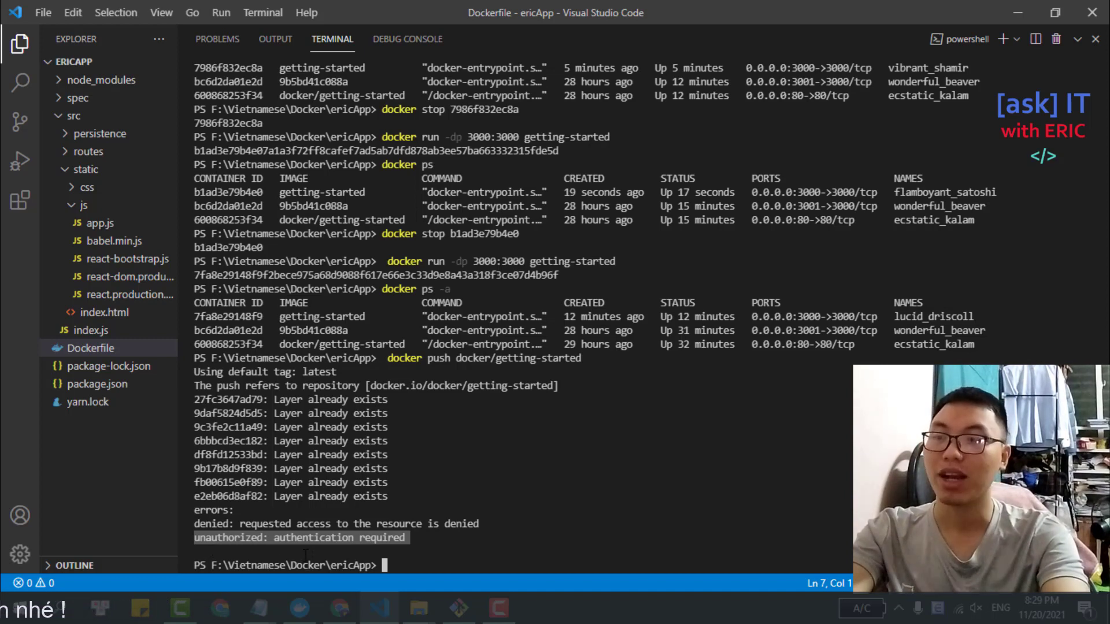
Step: Check the push output and the docs' image-does-not-exist error, then view wonderful_beaver's logs in Docker Desktop
drag(428, 497, 196, 385)
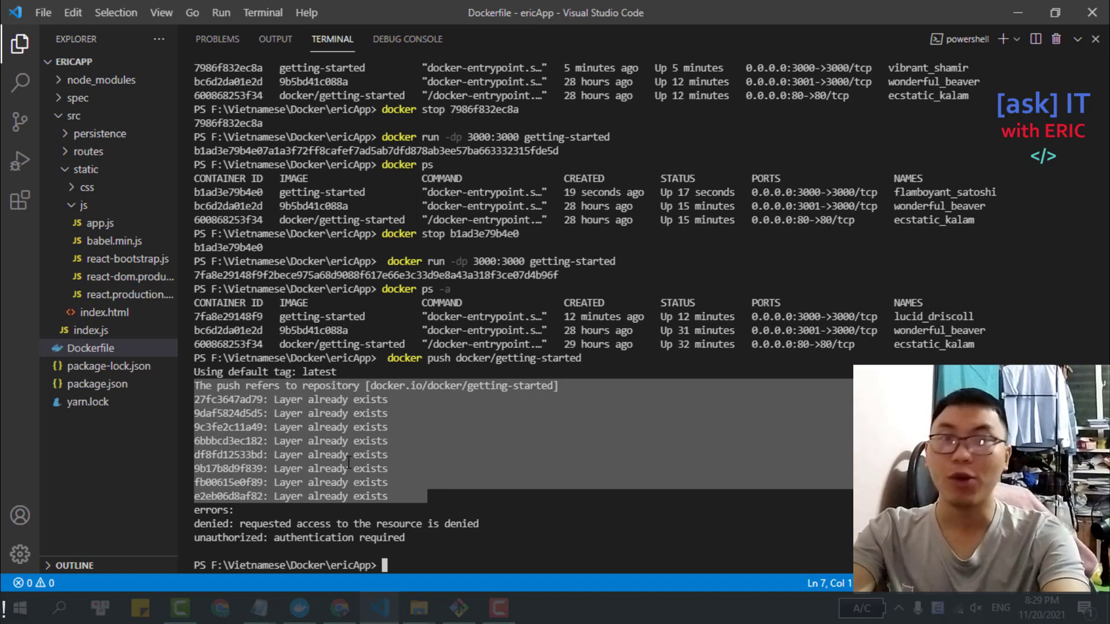
click(341, 609)
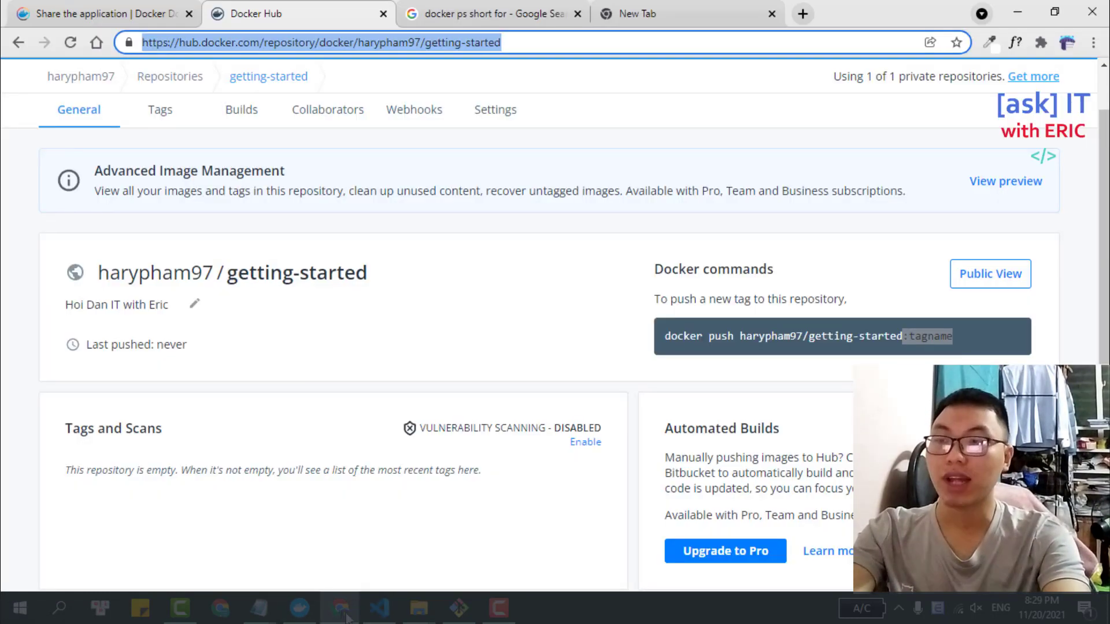
click(102, 13)
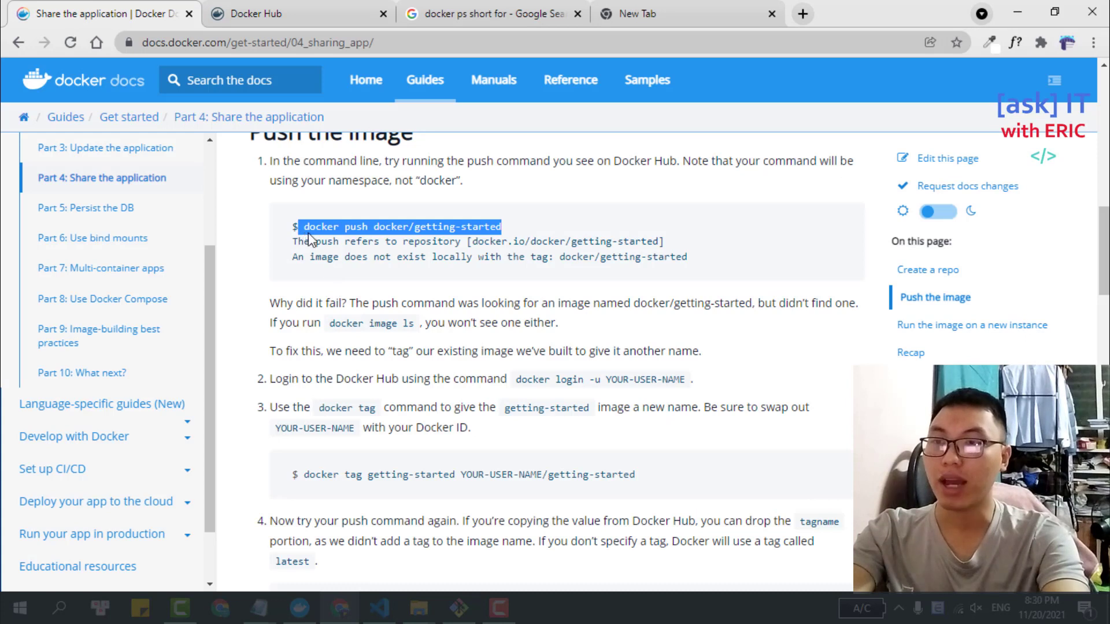
triple_click(534, 257)
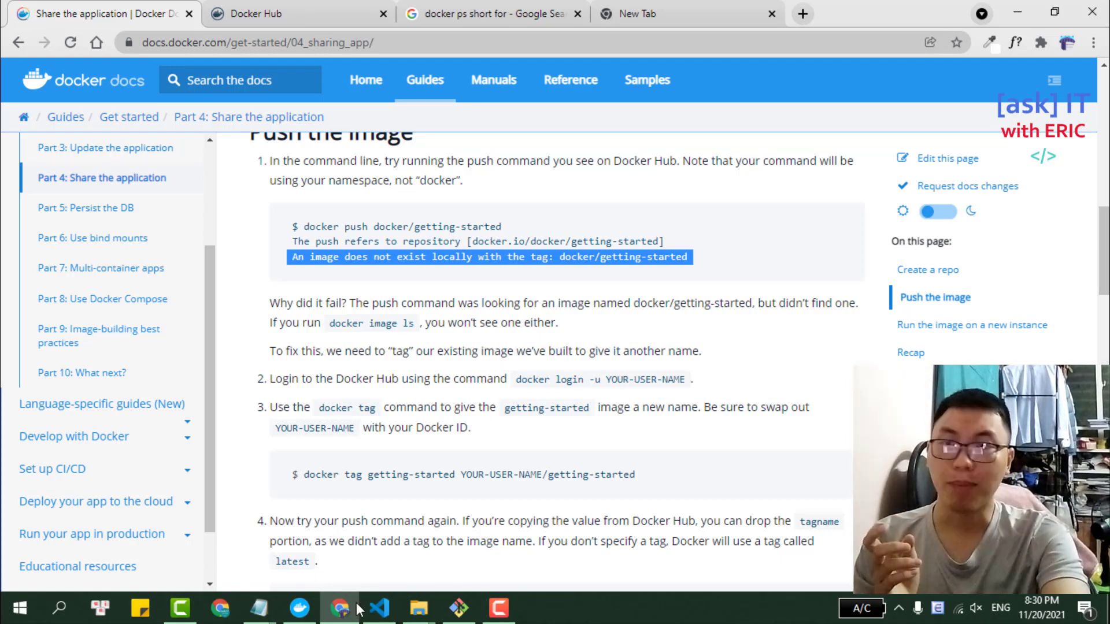
click(300, 608)
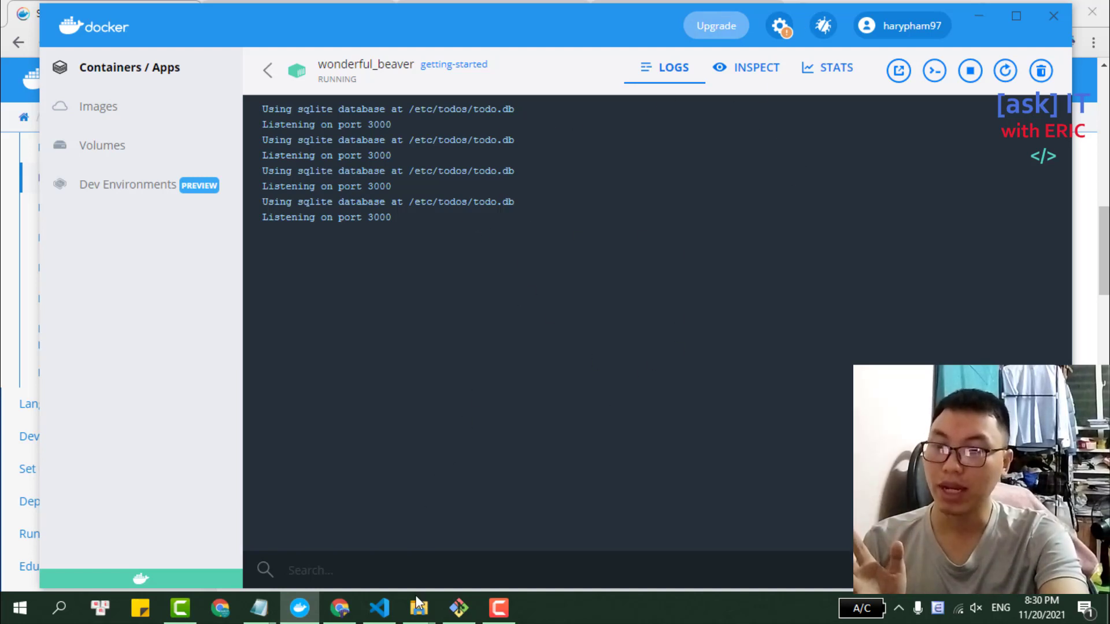
Step: Browse the .docker folder's config.json and daemon.json, then go back to the VS Code terminal
mouse_move(418, 608)
click(483, 556)
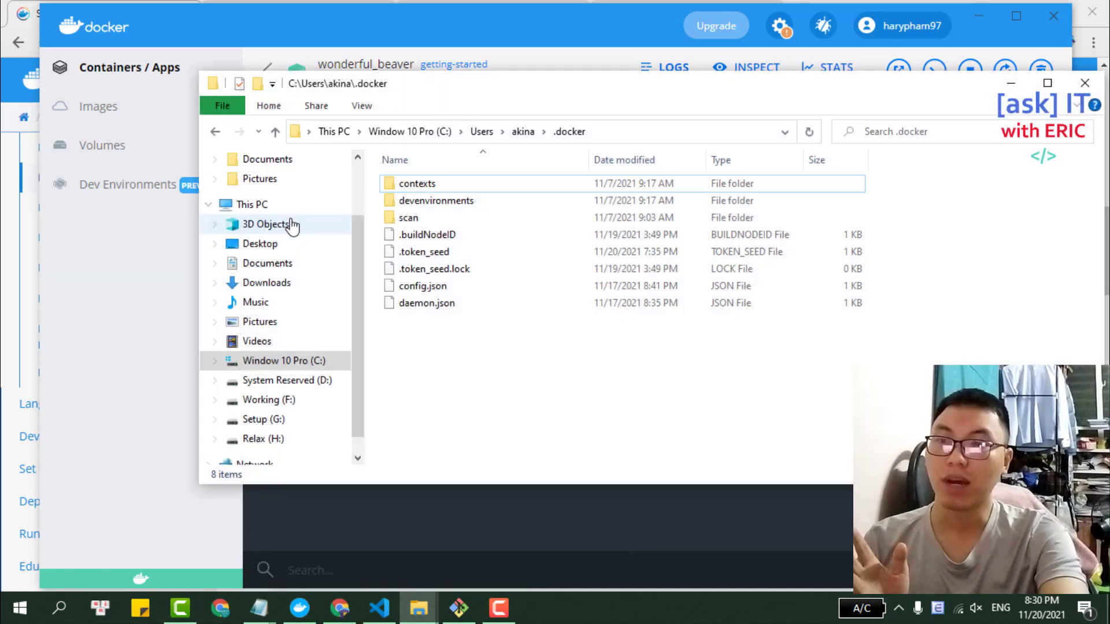
drag(565, 398, 387, 184)
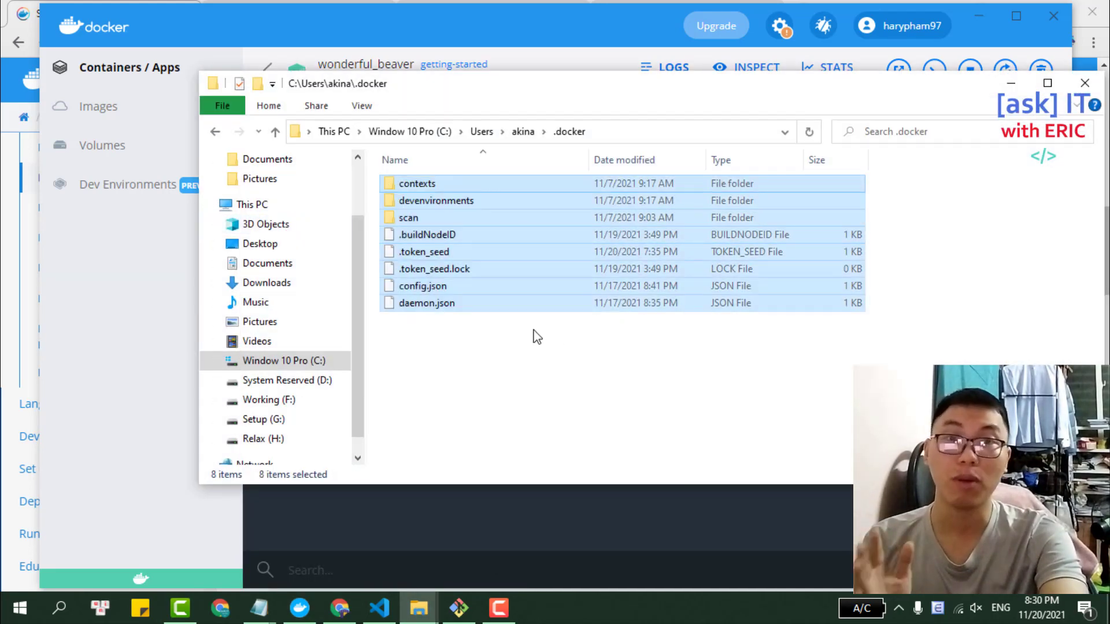
click(552, 396)
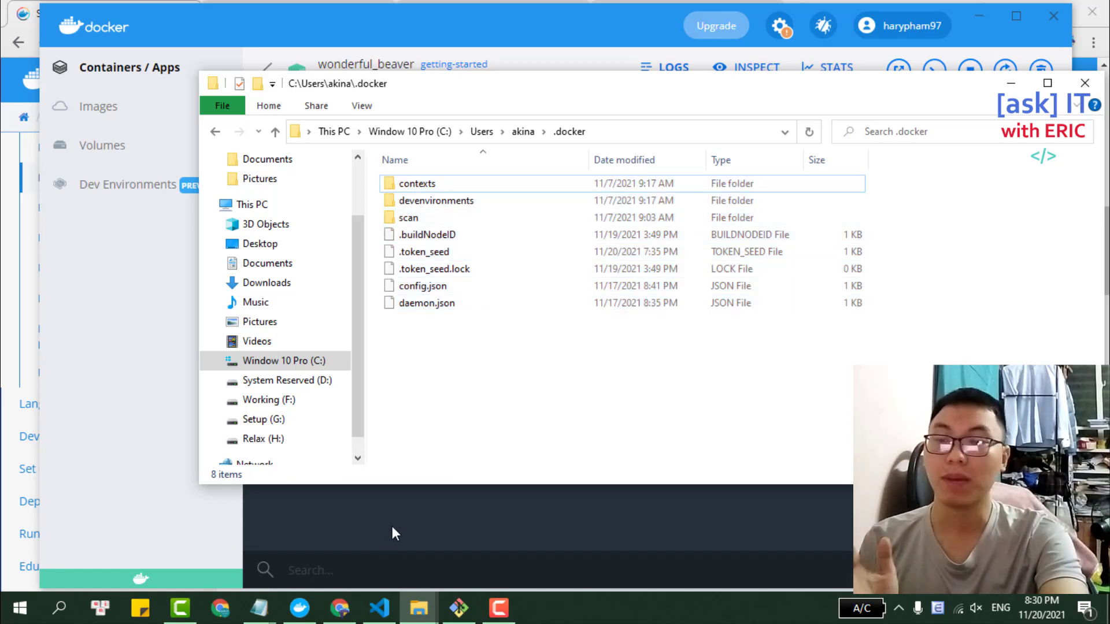
click(379, 608)
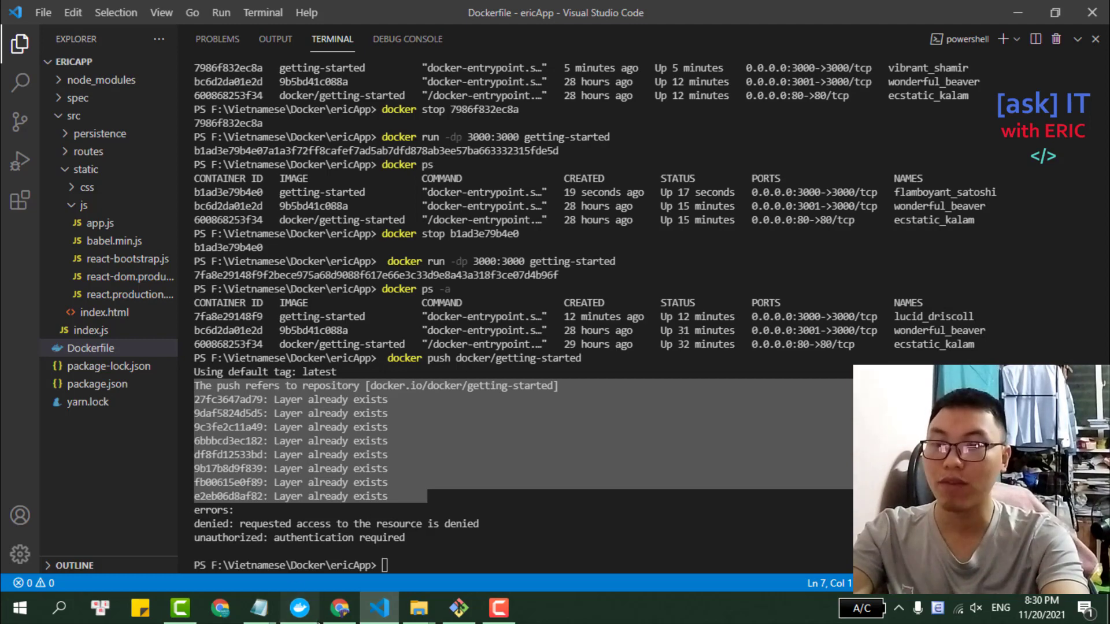
click(300, 608)
click(340, 608)
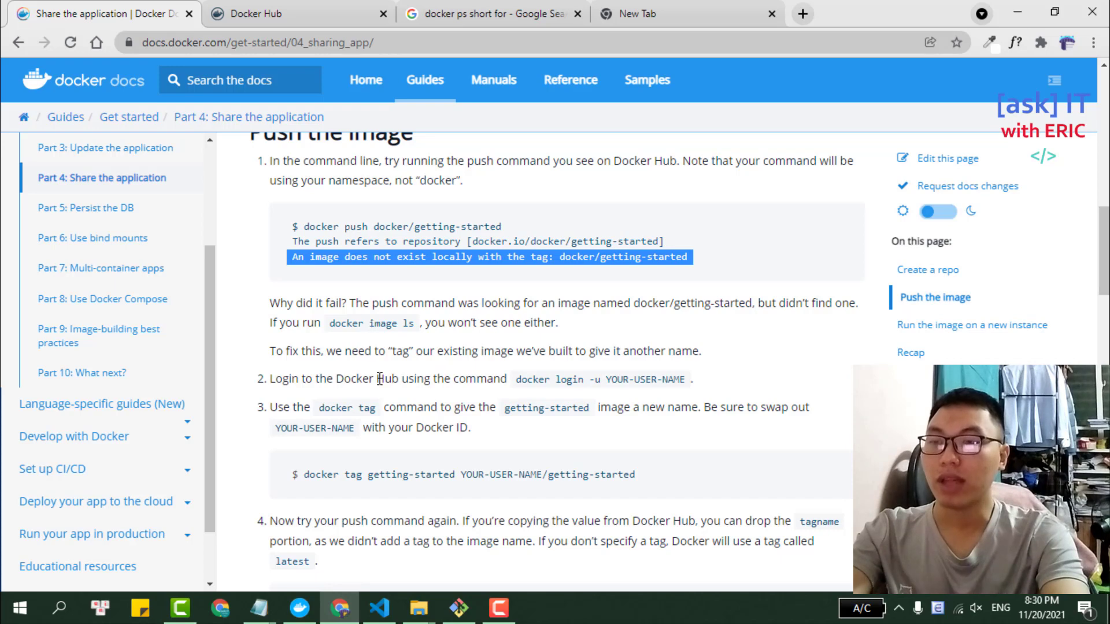
scroll(380, 379, down, 1)
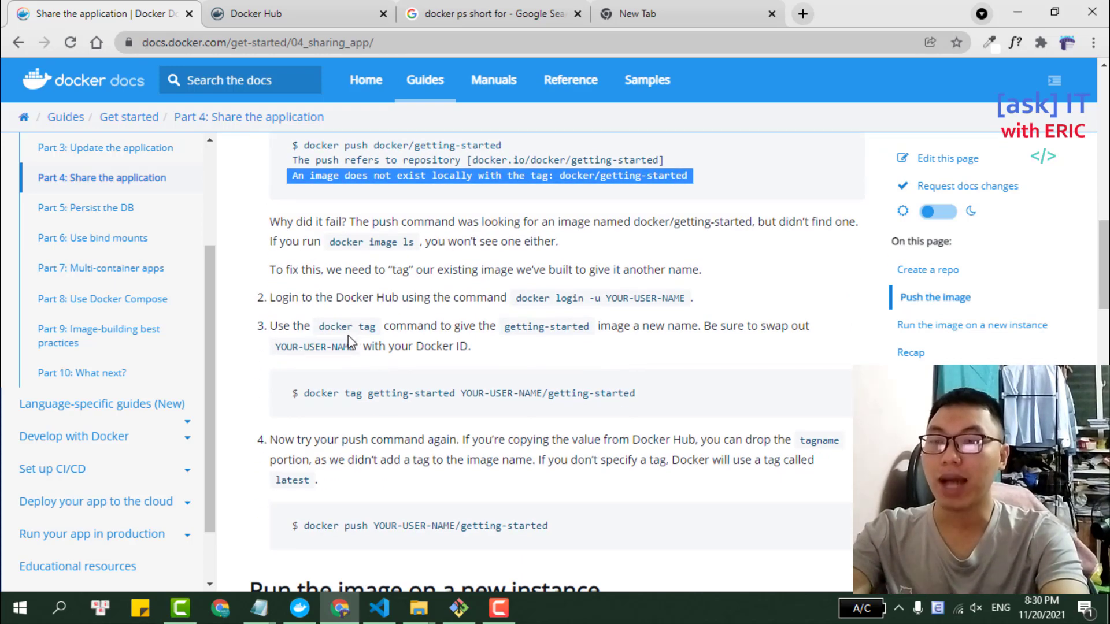
drag(450, 298, 721, 302)
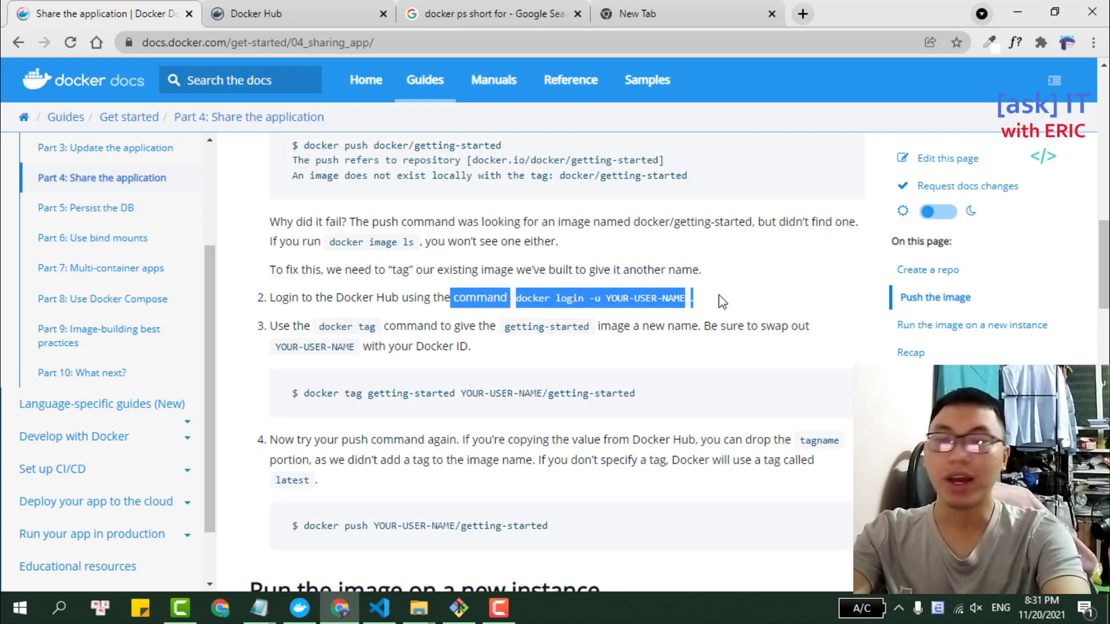
scroll(610, 312, down, 1)
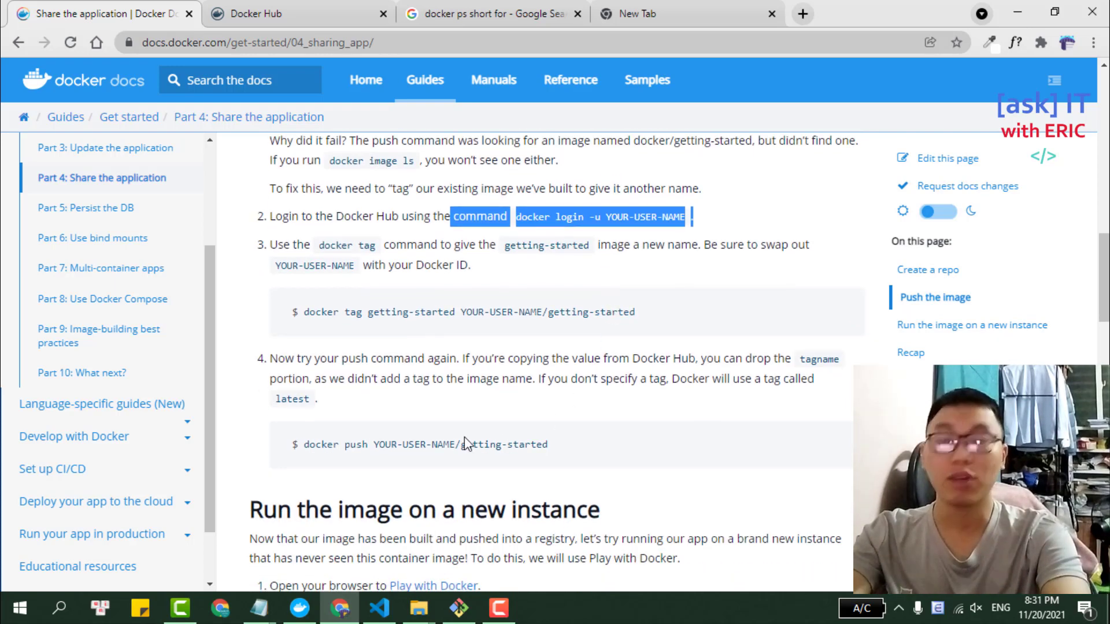
drag(306, 443, 580, 455)
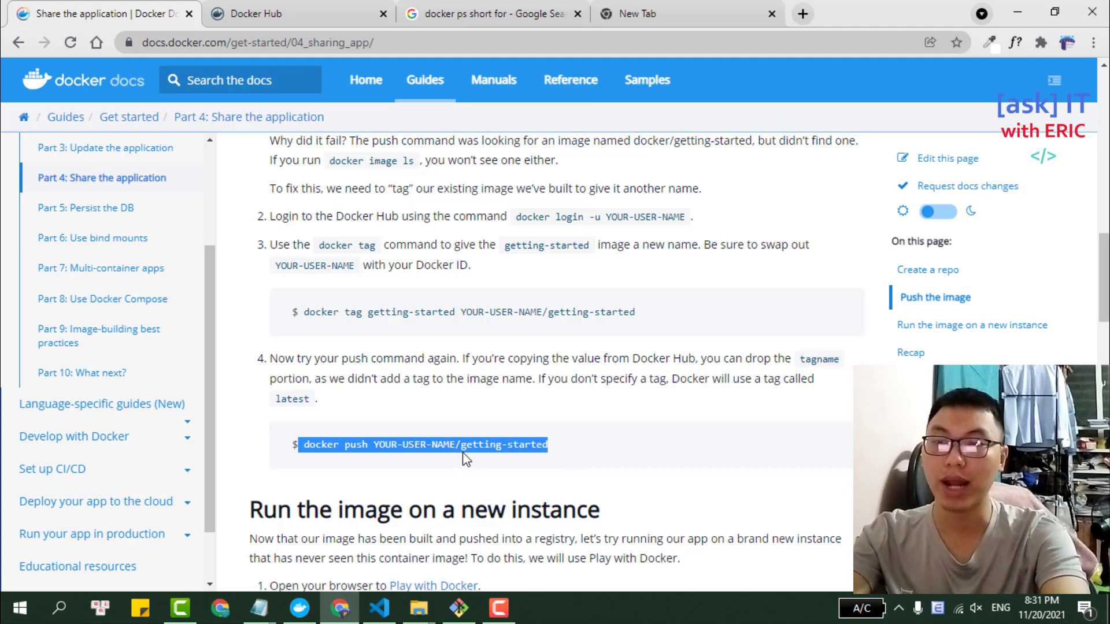
drag(461, 445, 581, 451)
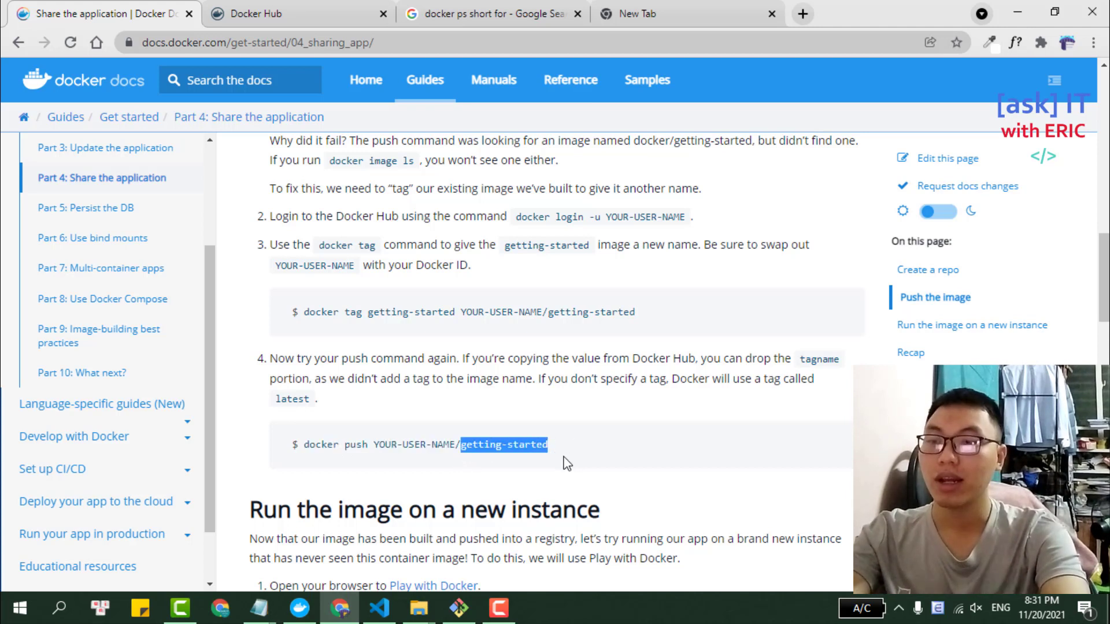
key(alt+Tab)
Step: Run docker push <your Docker ID>/getting-started; it fails because no local image has that tag
click(431, 564)
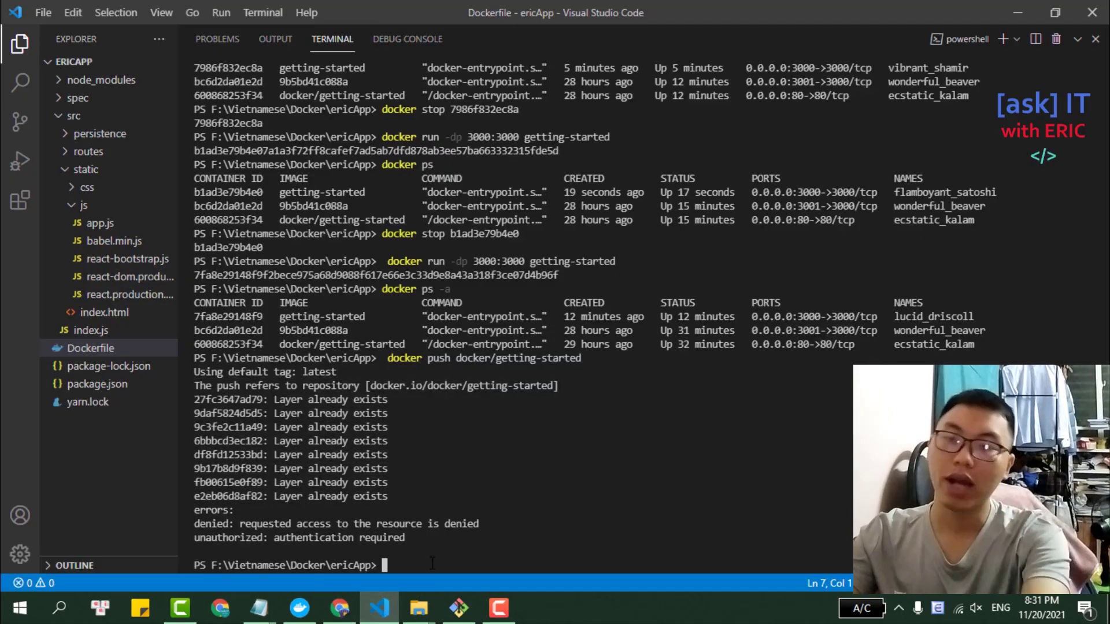
text(docke)
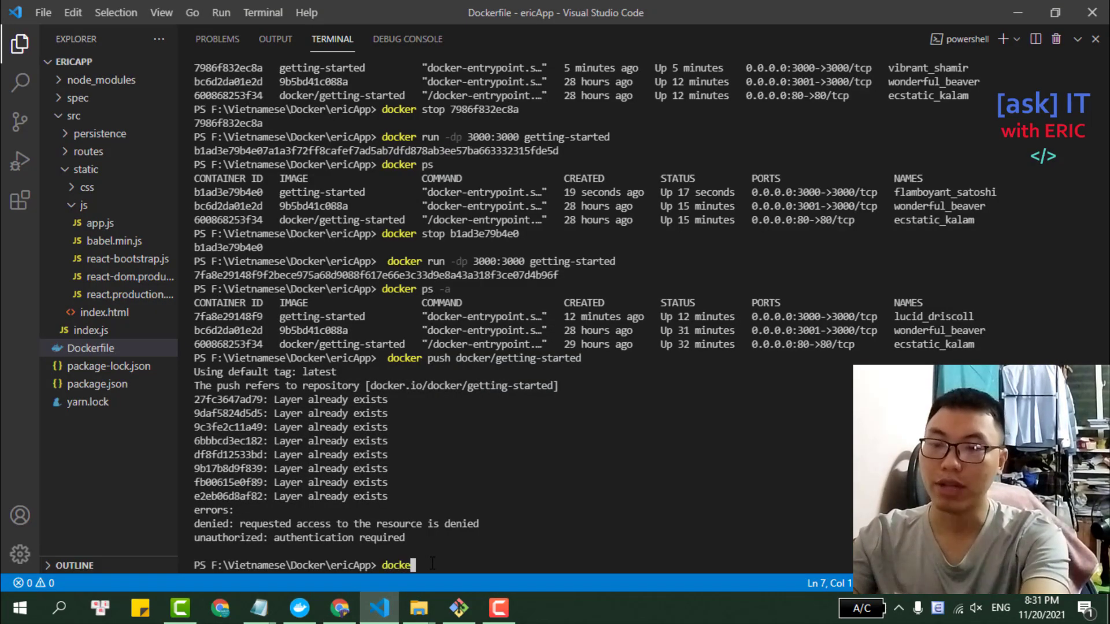
text(r push )
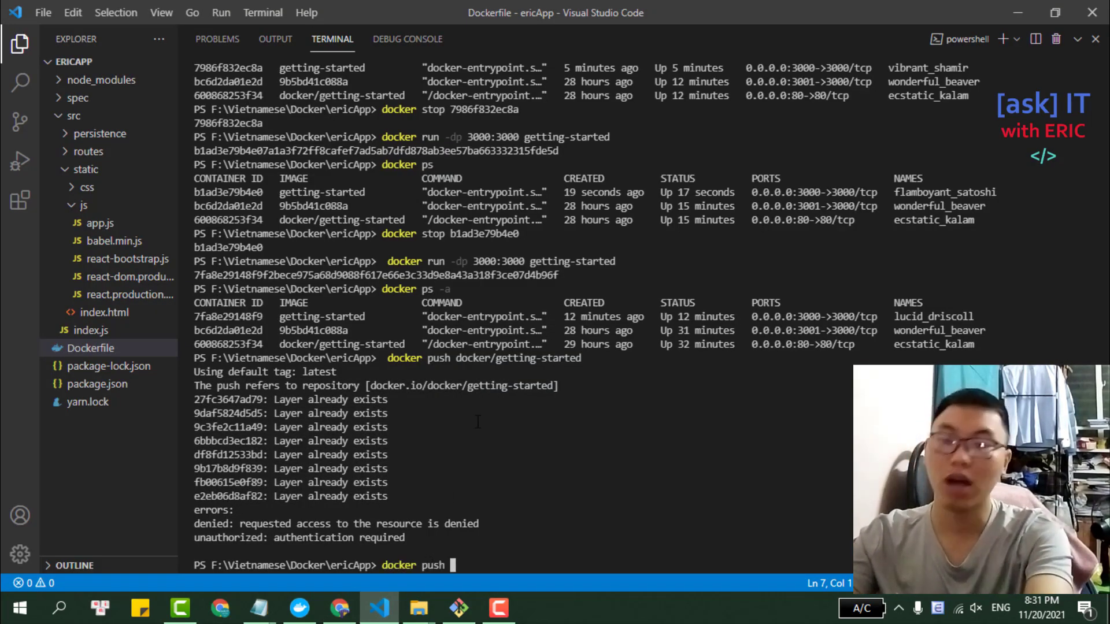
text(ha)
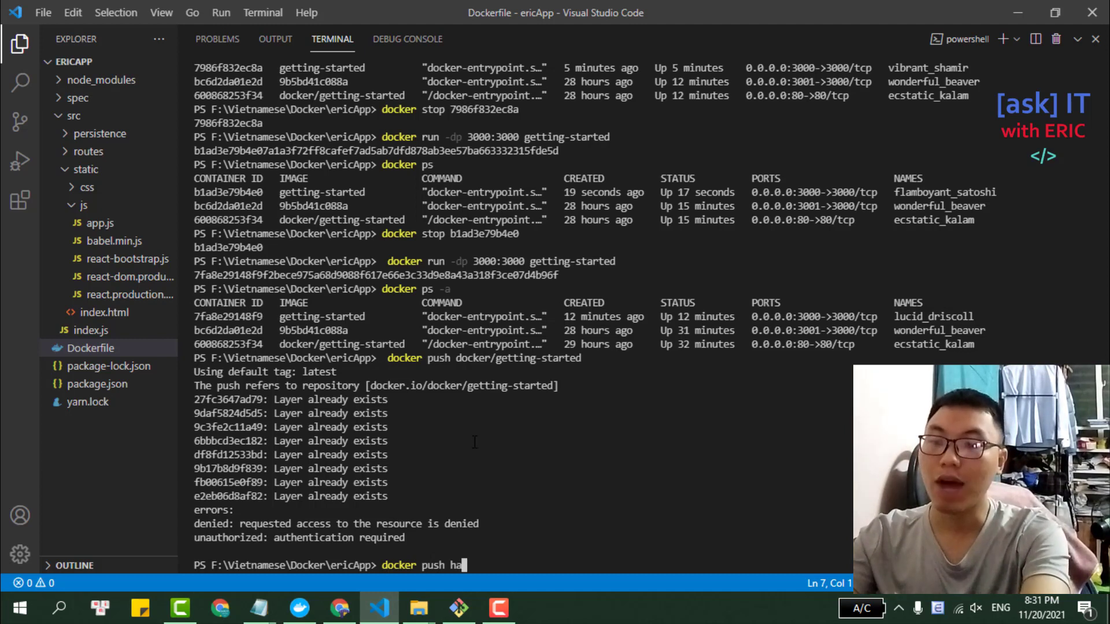
text(rpham97)
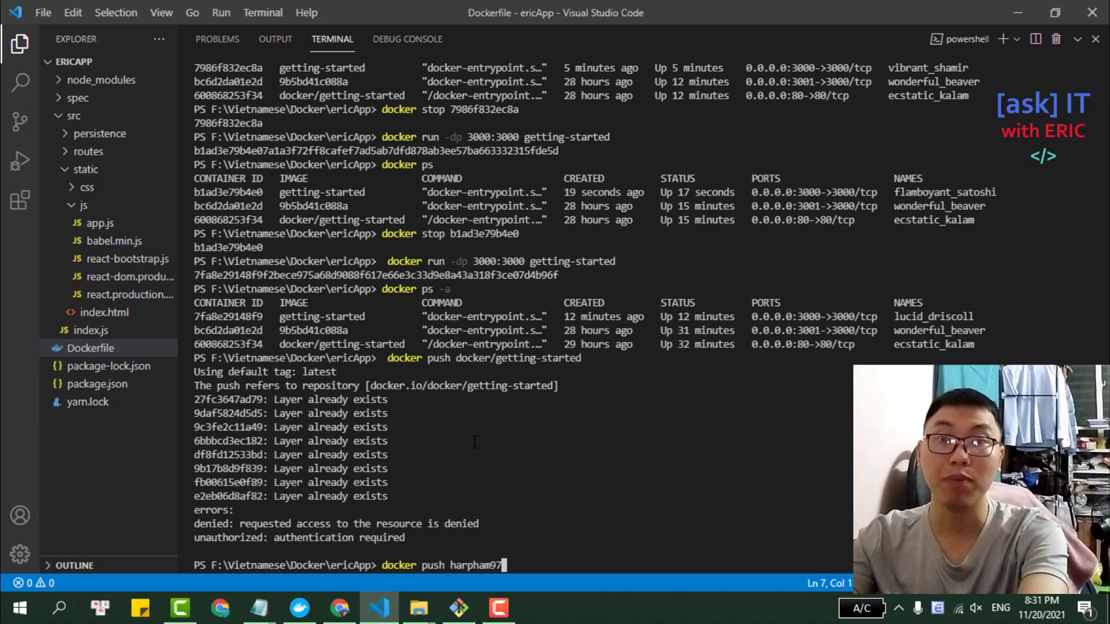
text(/)
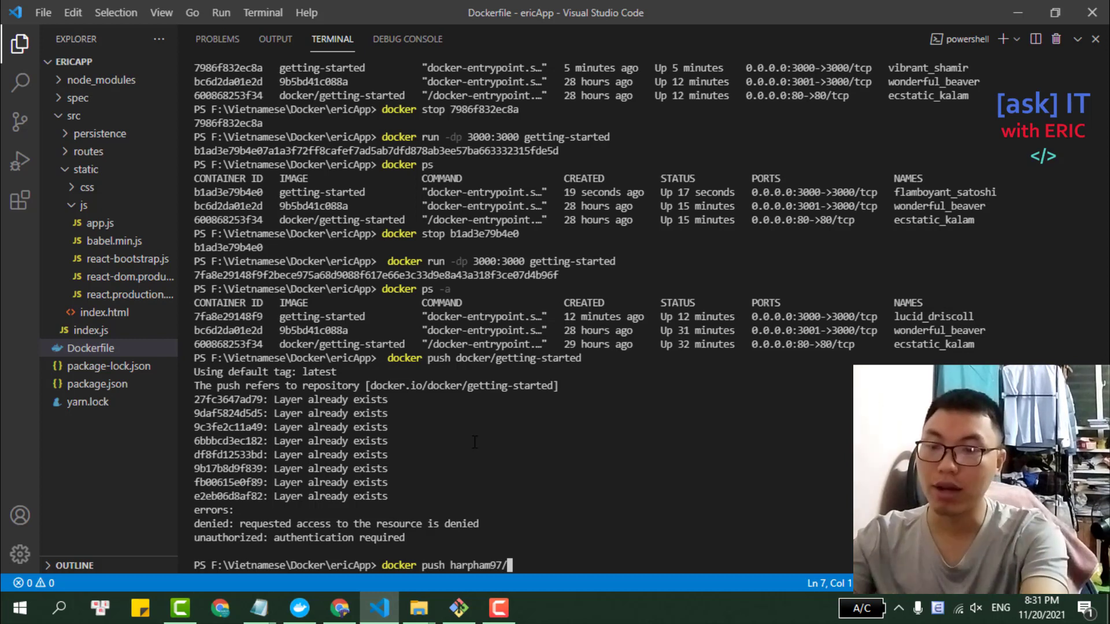
text(getting)
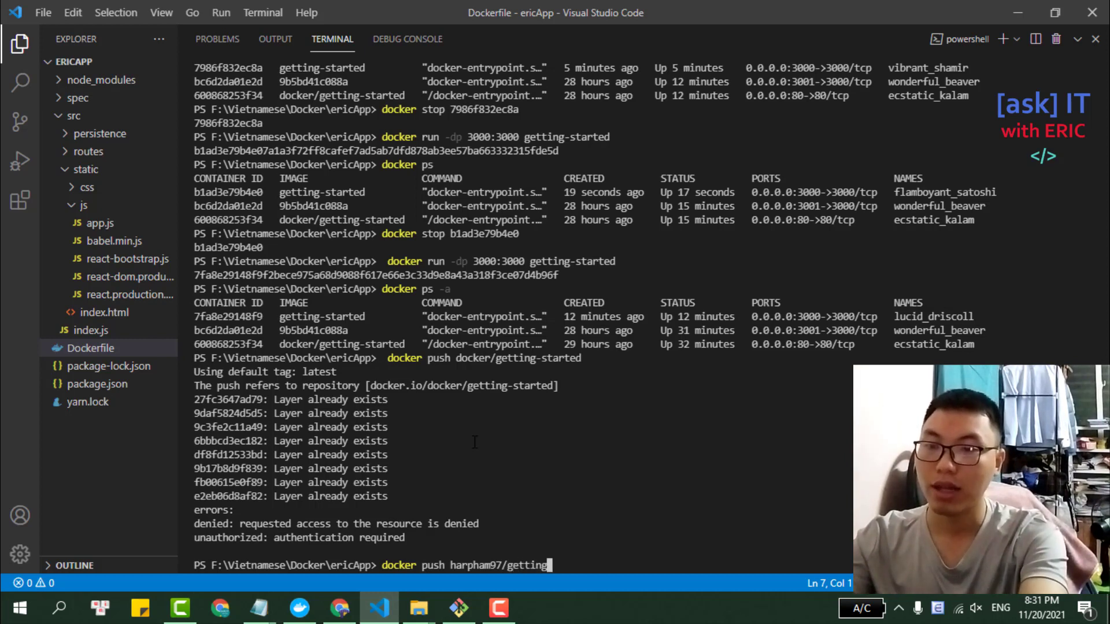
text(-start)
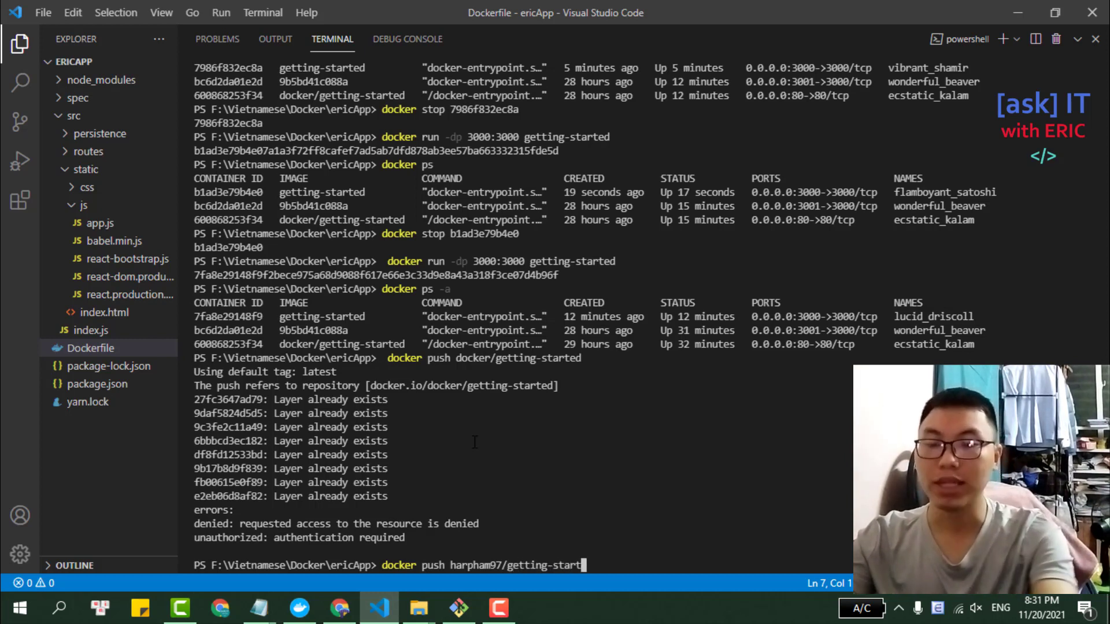
text(ed)
key(Return)
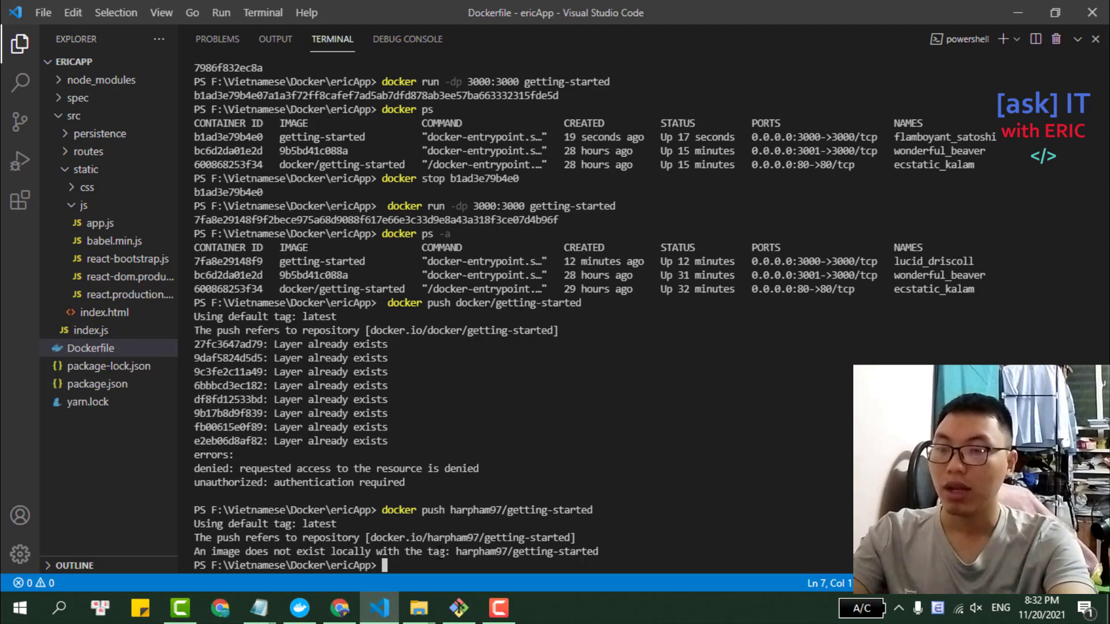
Step: Copy the example docker tag command from the Docker docs
click(340, 608)
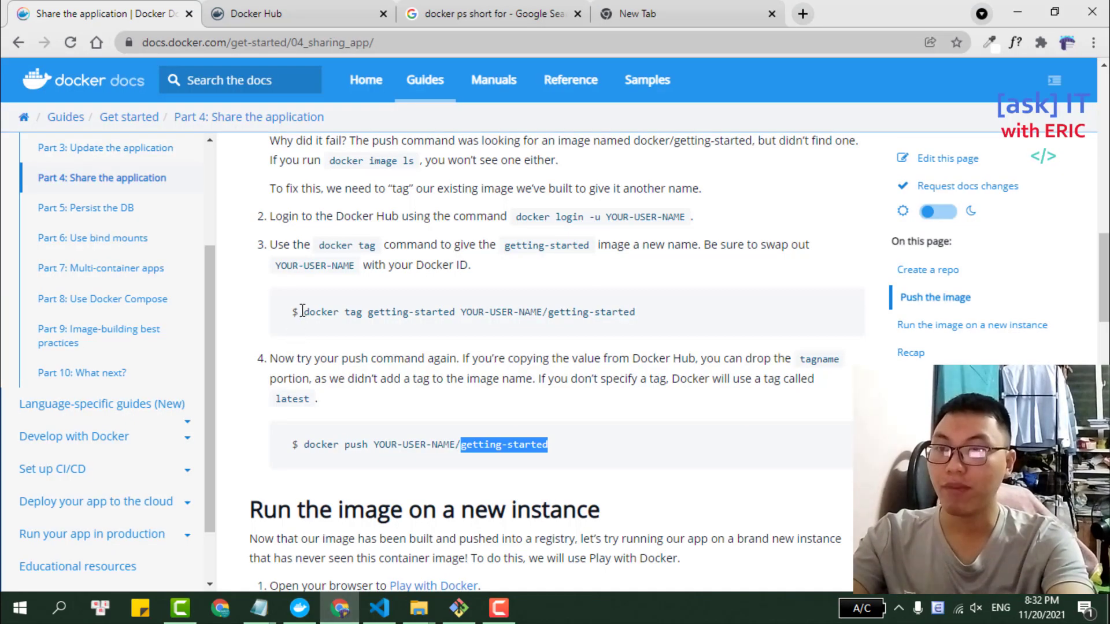
drag(300, 311, 657, 313)
key(ctrl+c)
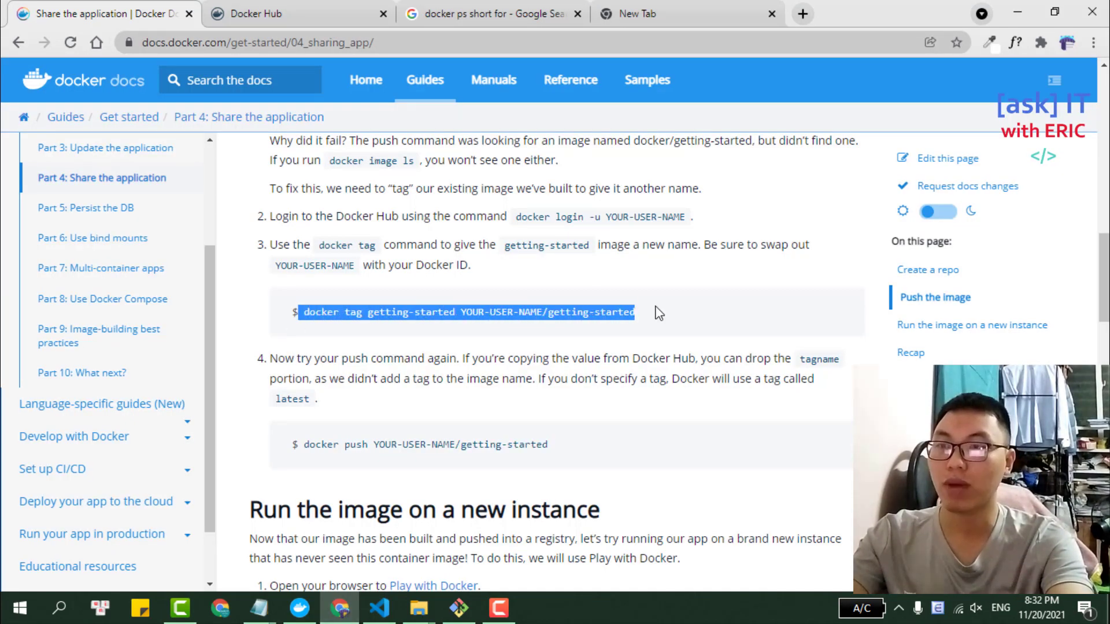
right_click(488, 319)
click(527, 332)
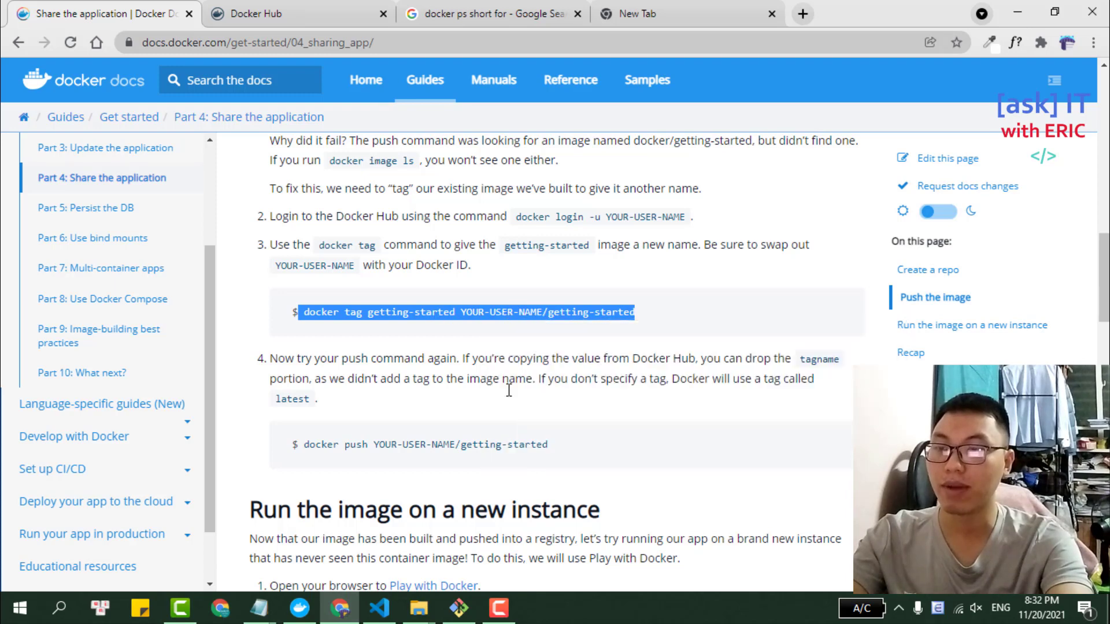
Step: Paste the docker tag command into the notes, replace the user-name placeholder with your Docker ID, and copy it
click(263, 608)
click(324, 540)
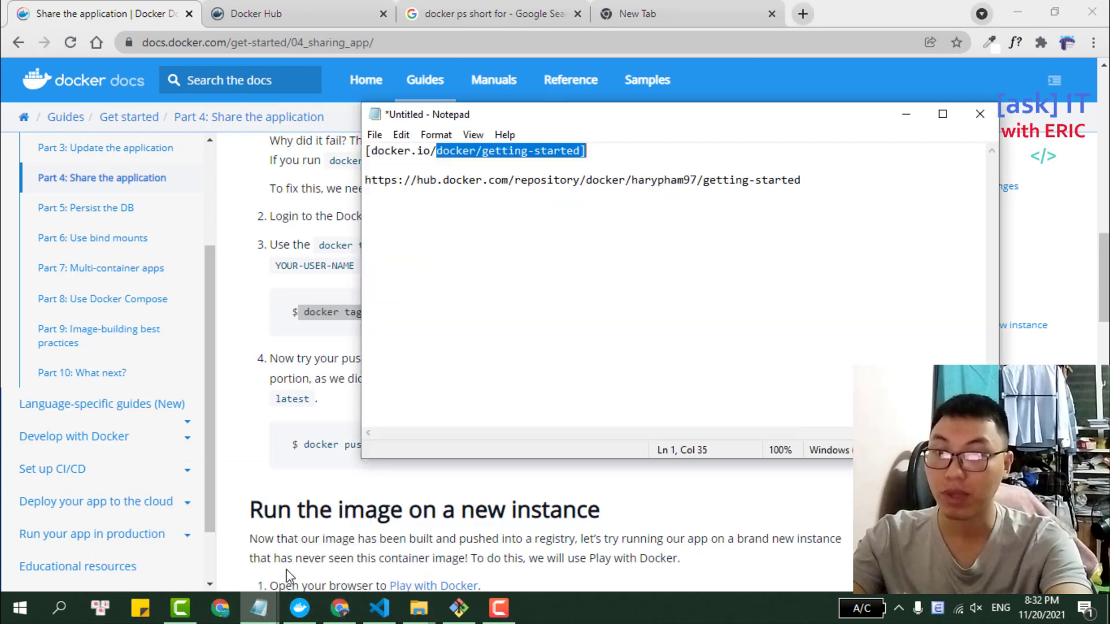
click(649, 153)
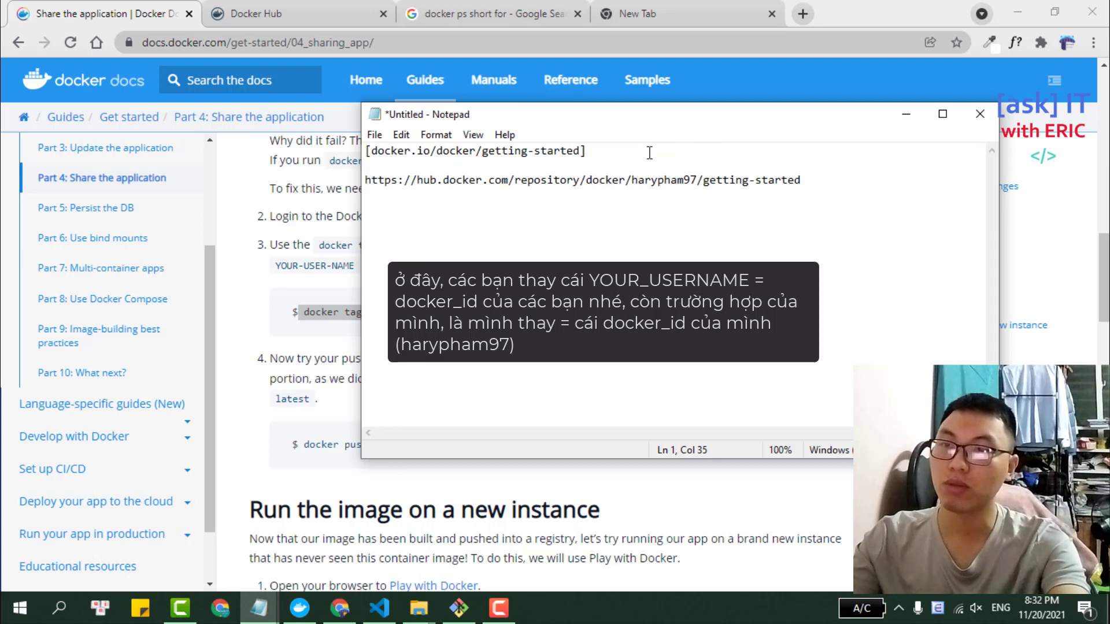
key(Return)
key(Return)
key(ctrl+v)
click(640, 179)
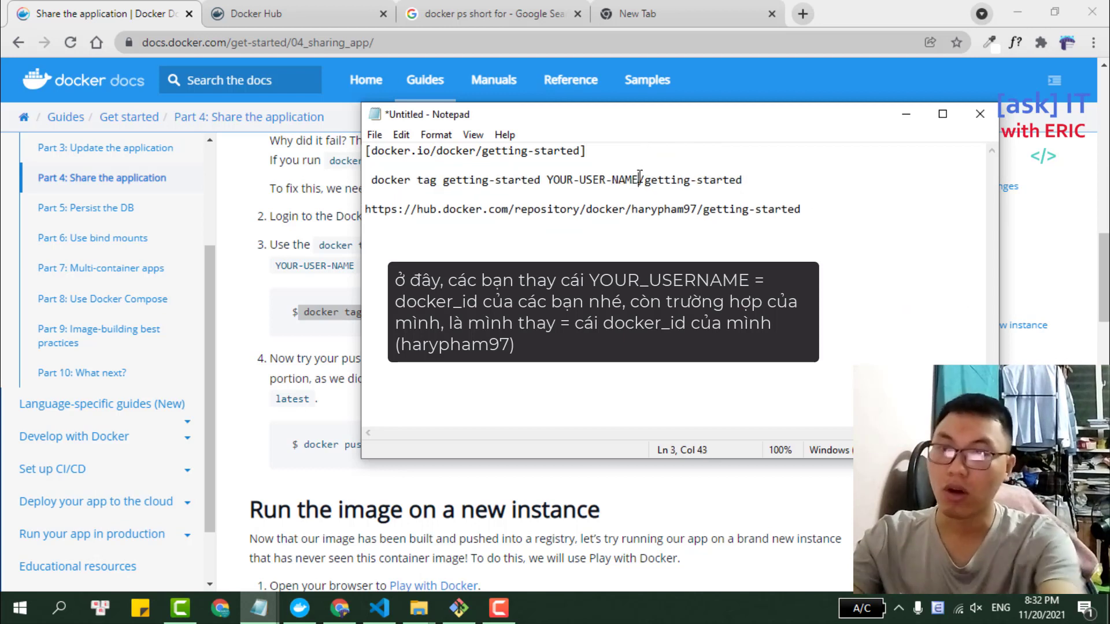
key(BackSpace)
key(BackSpace)
key(BackSpace)
key(BackSpace)
key(BackSpace)
key(BackSpace)
key(BackSpace)
key(BackSpace)
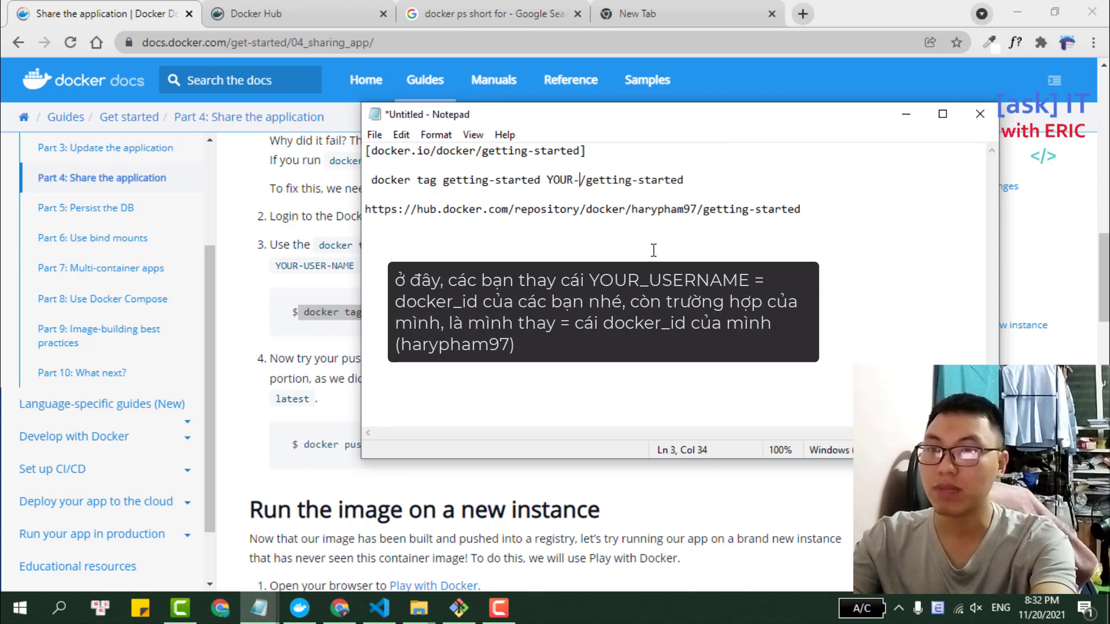
key(BackSpace)
key(BackSpace)
key(BackSpace)
key(BackSpace)
key(BackSpace)
text(har)
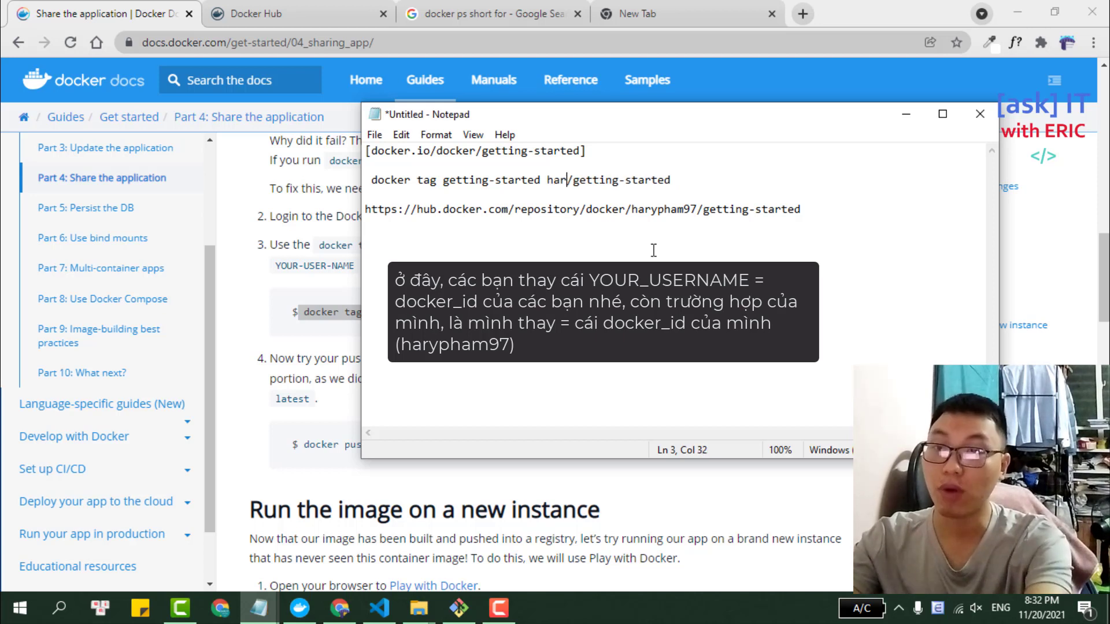
text(ypham)
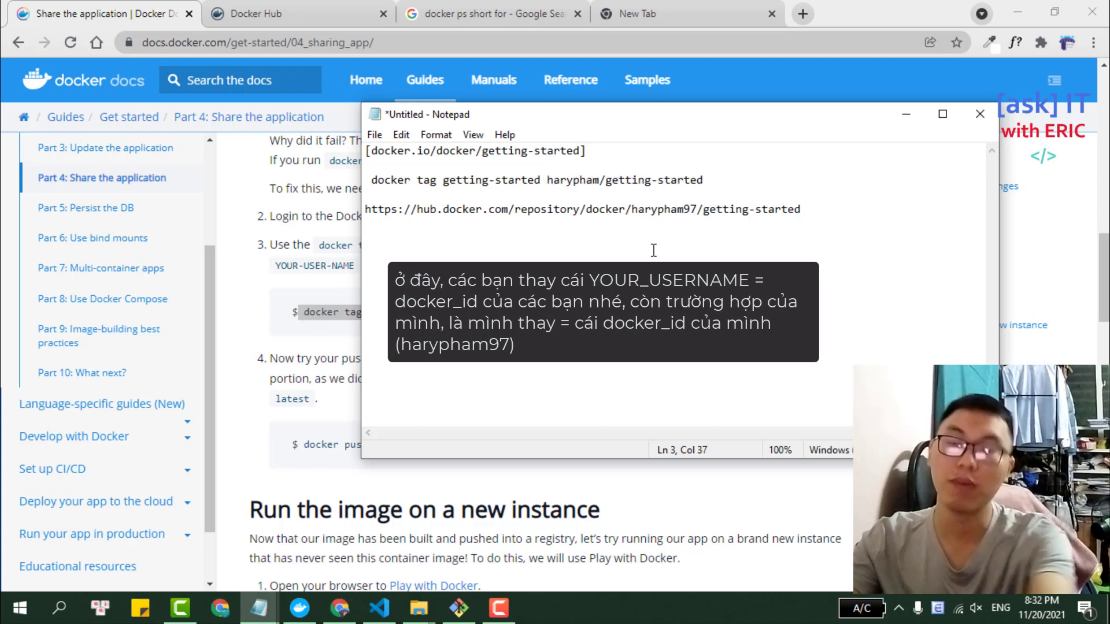
text(97)
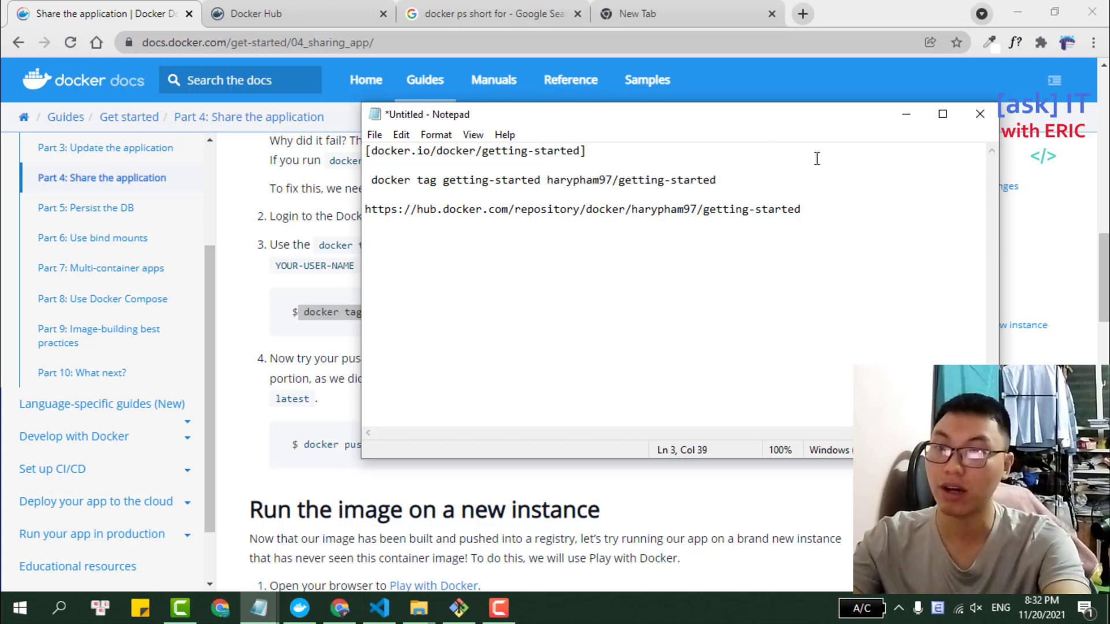
drag(737, 179, 372, 180)
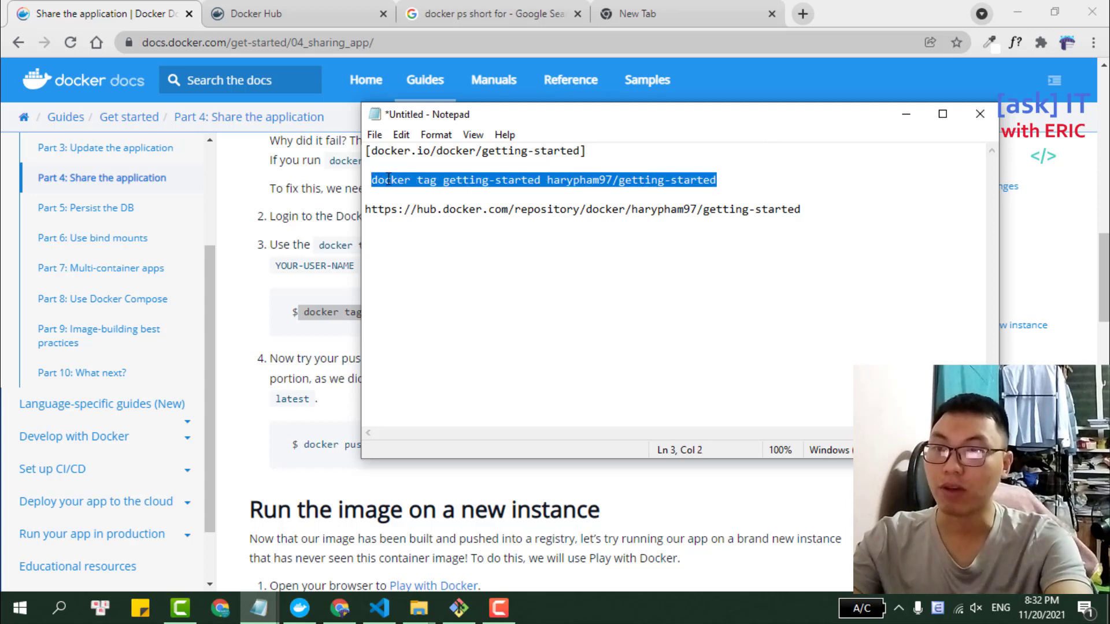
right_click(388, 179)
click(420, 229)
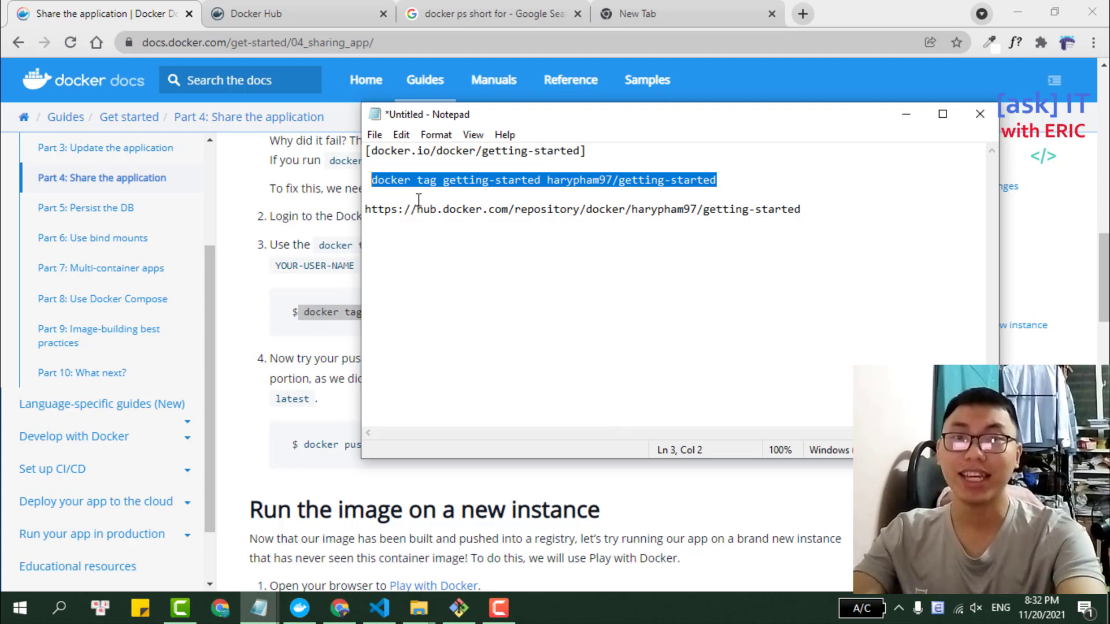
Step: Run the edited docker tag command in the VS Code terminal
click(486, 198)
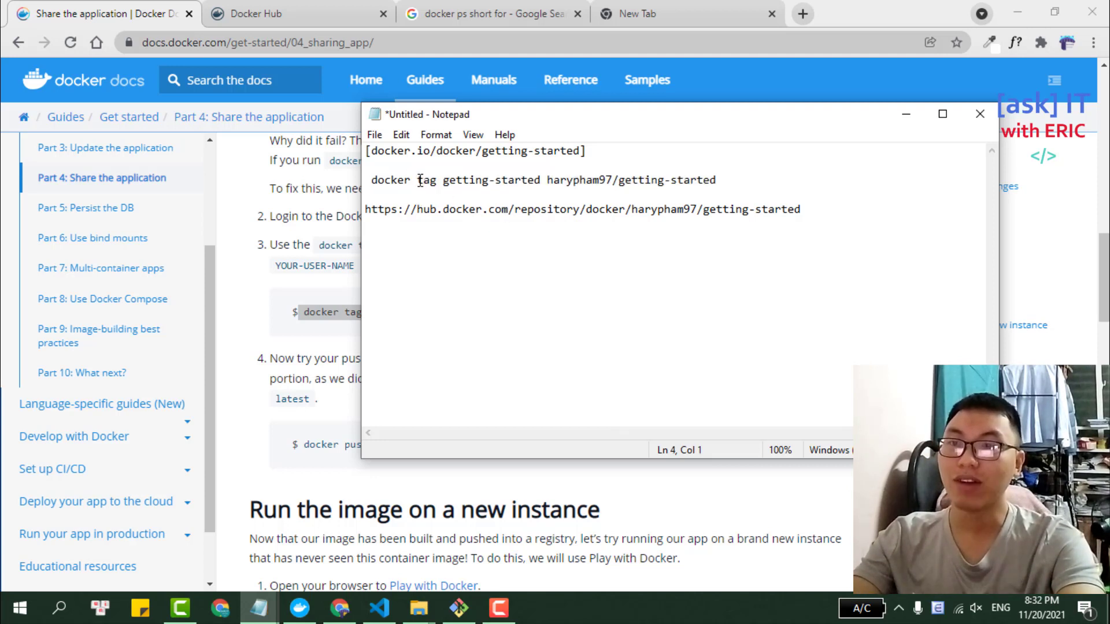
drag(441, 181, 724, 183)
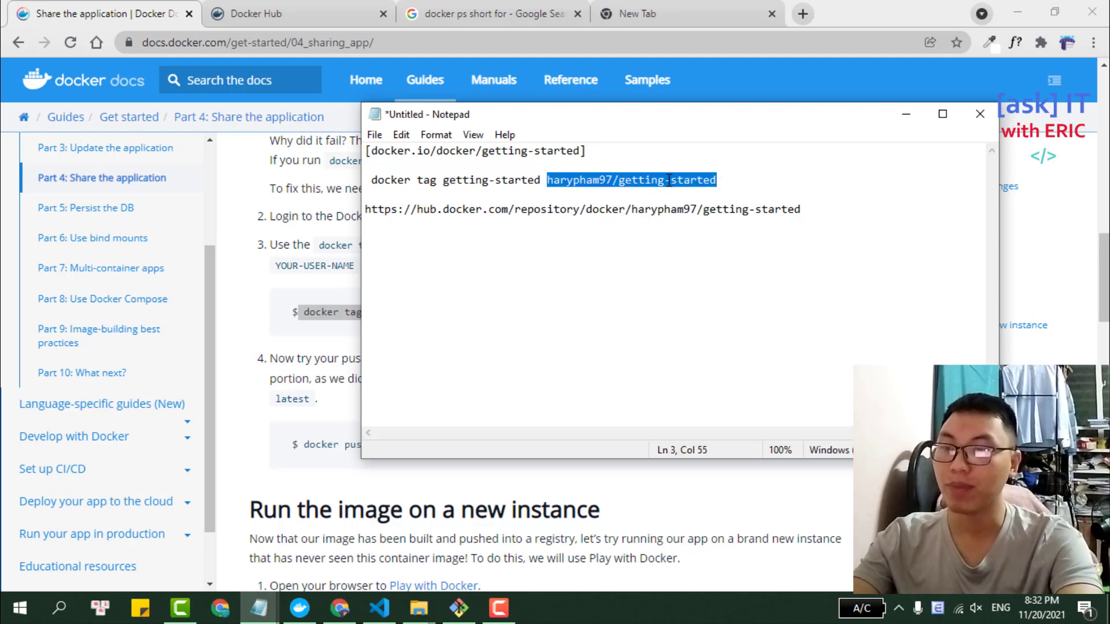
click(379, 608)
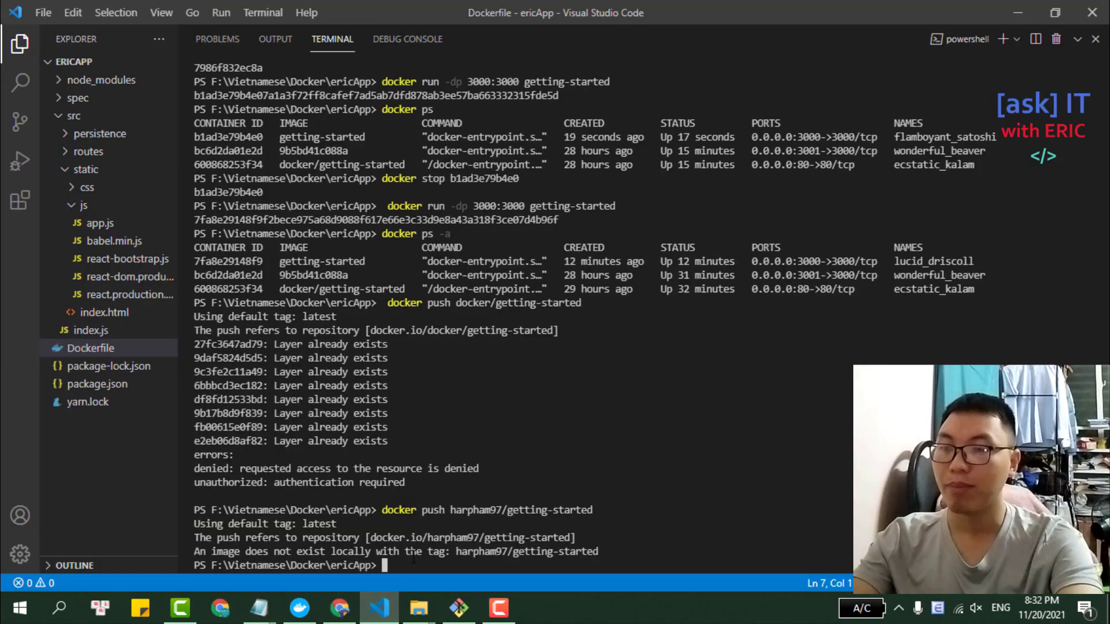
key(ctrl+v)
key(Return)
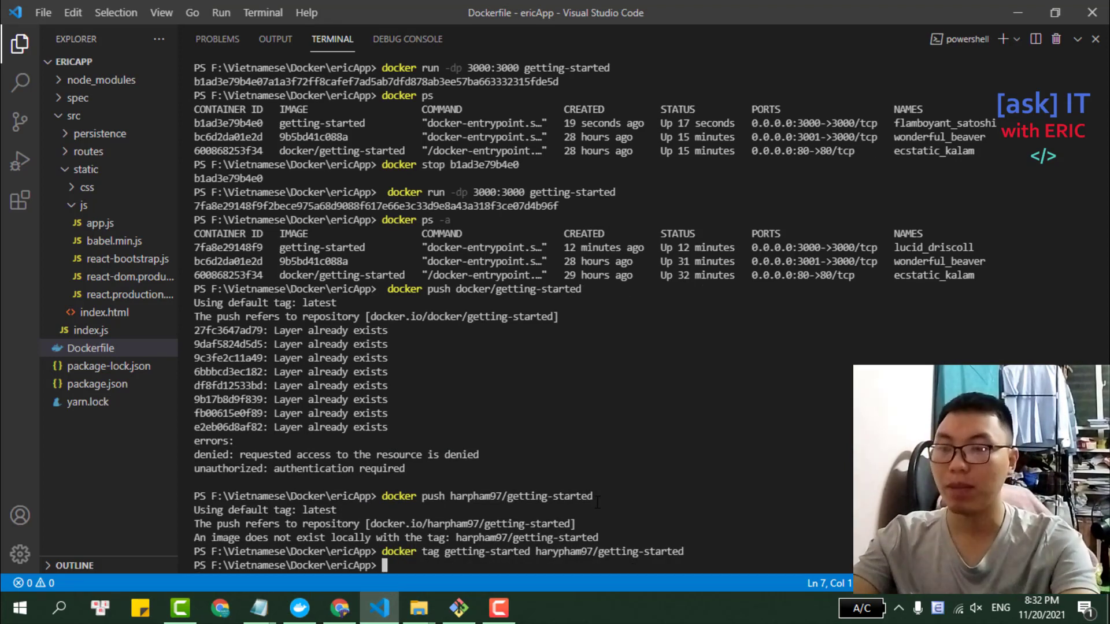
Step: Retry the docker push of the namespaced image, then check the Docker docs
key(Up)
key(Up)
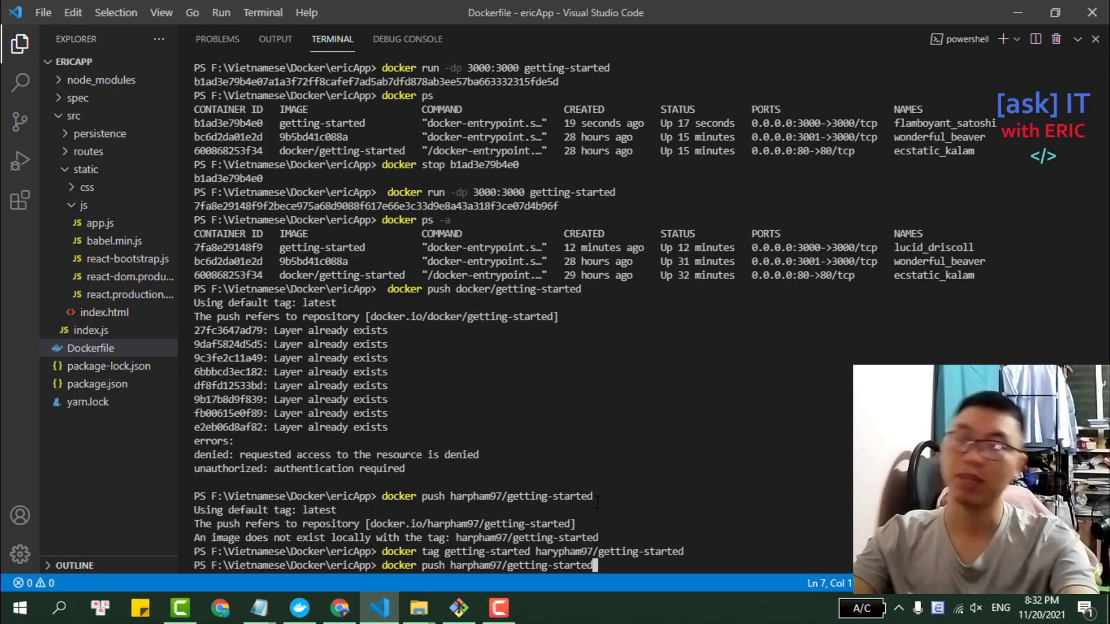
key(Return)
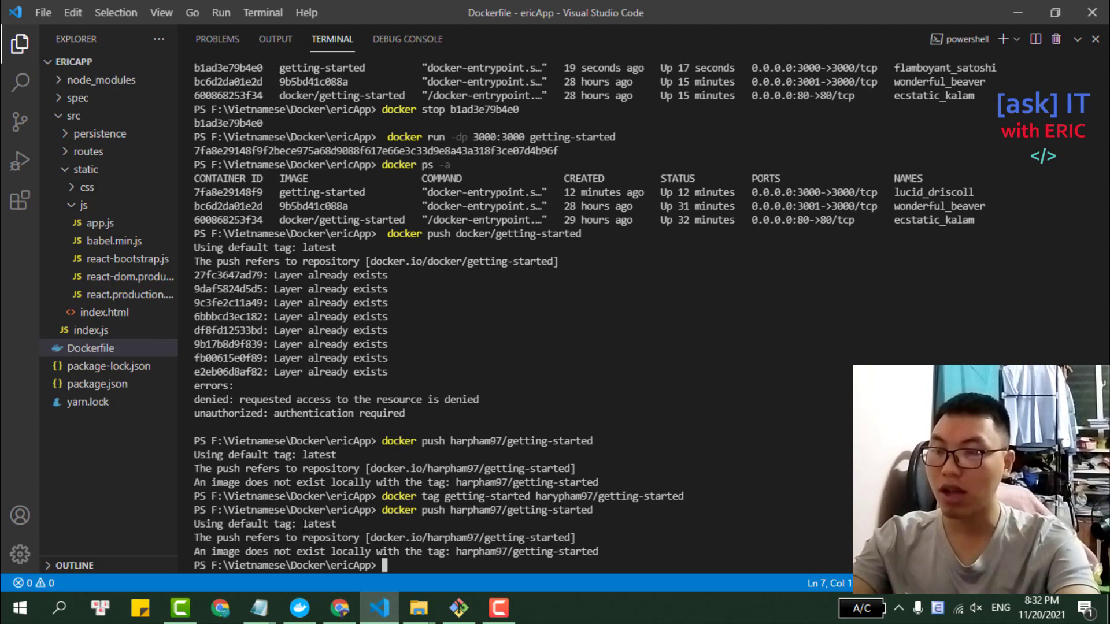
click(340, 613)
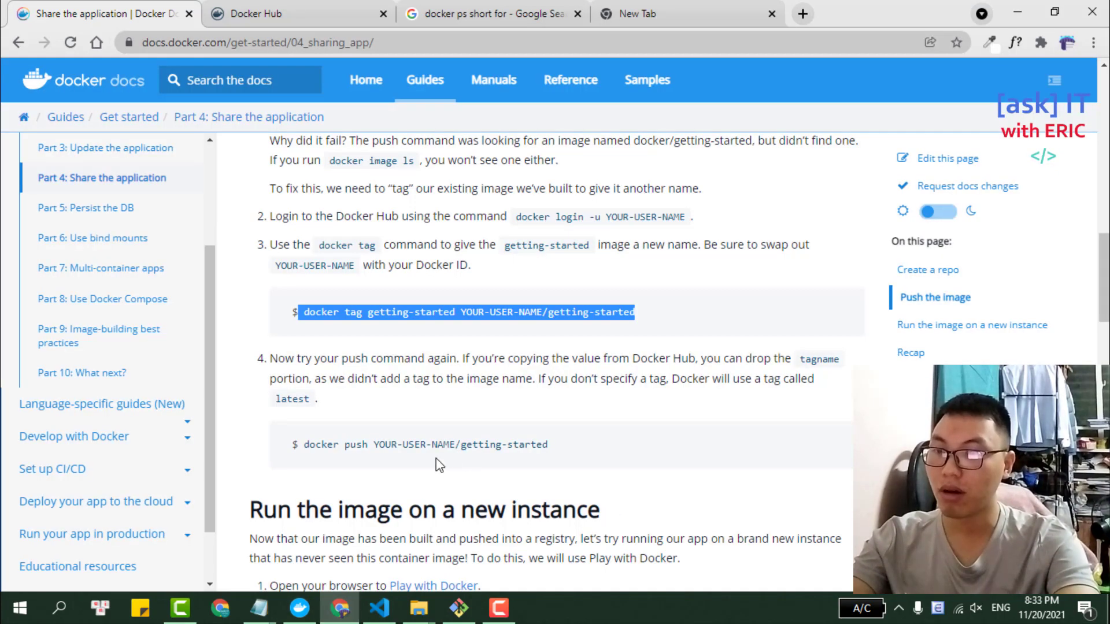
Step: List all containers, including stopped ones, with docker ps -a
click(391, 615)
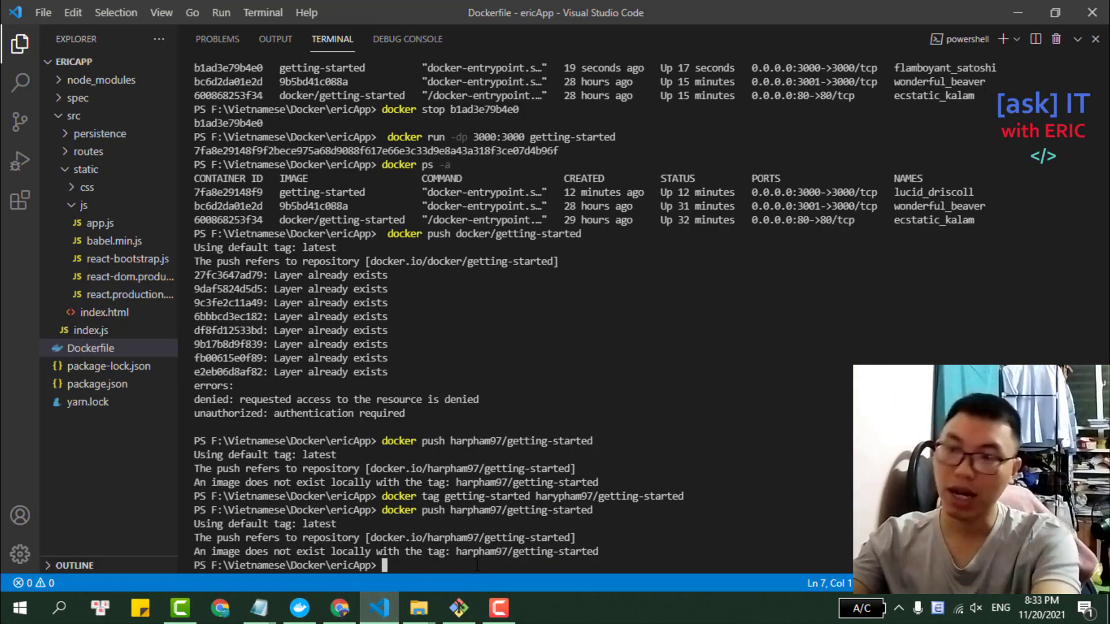
text(docker )
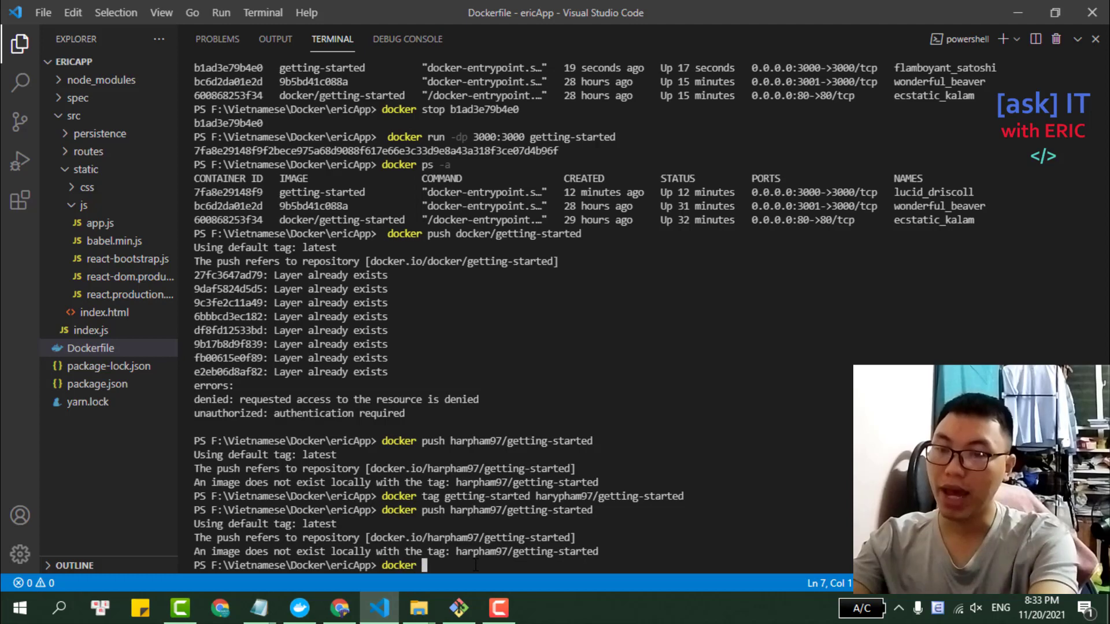
text(ps -a)
key(Return)
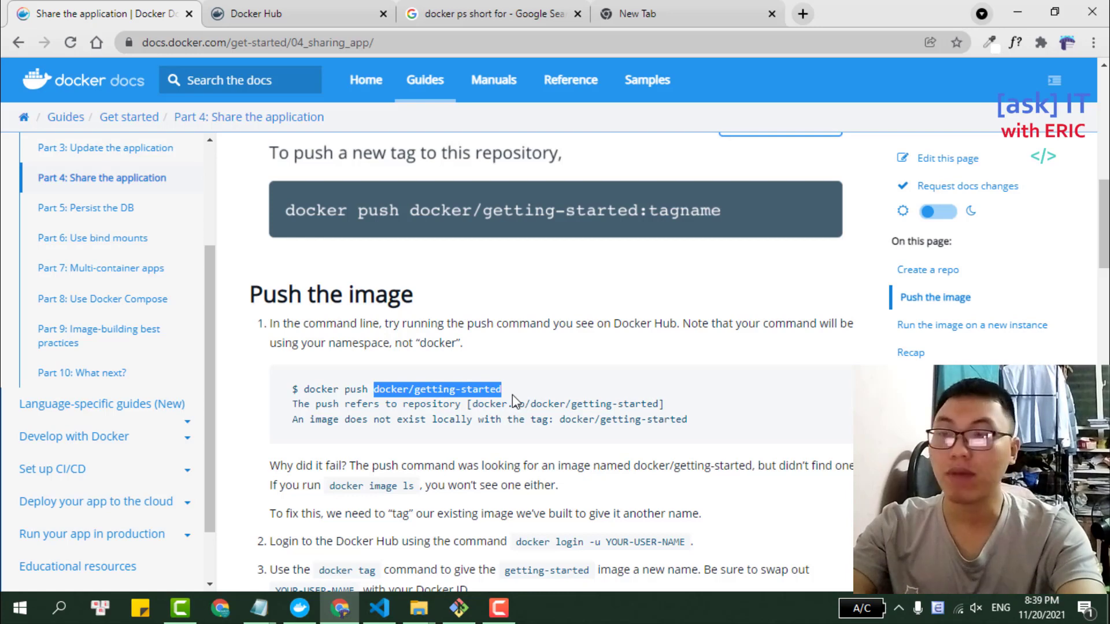
Step: Run docker ps -a and point out the getting-started container's image, creation time and 3000 port
click(379, 608)
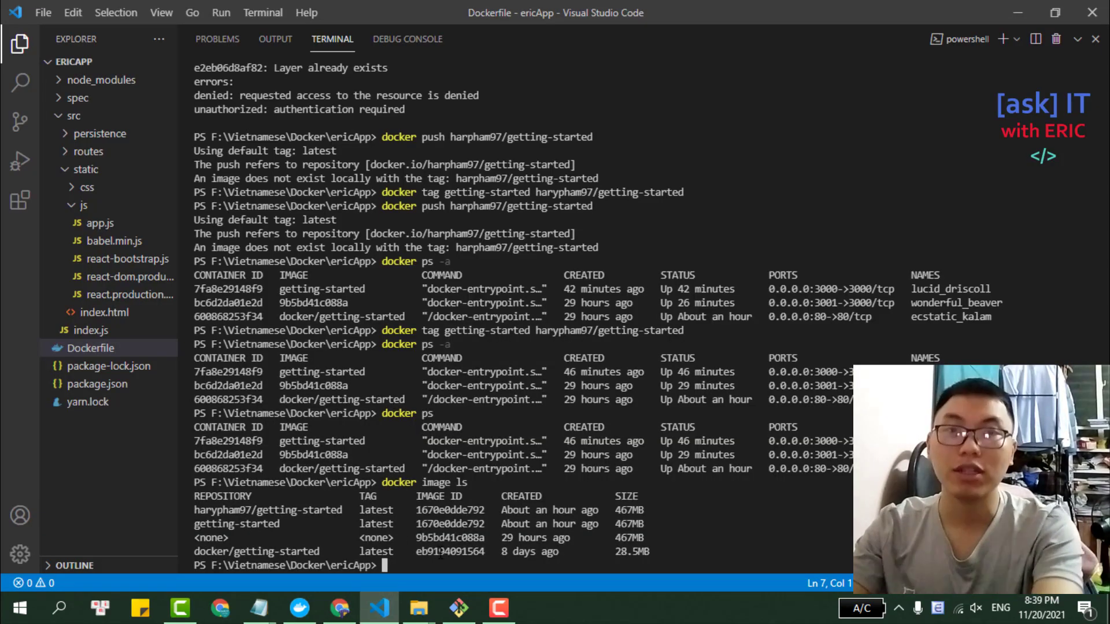
text(docker)
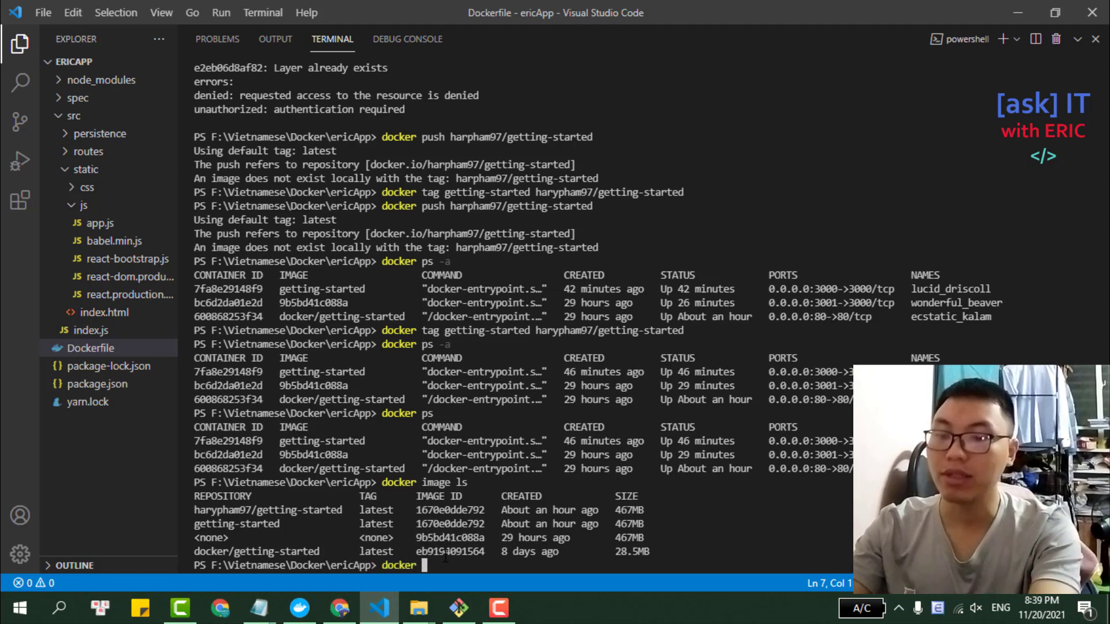
text( ps -a)
key(Return)
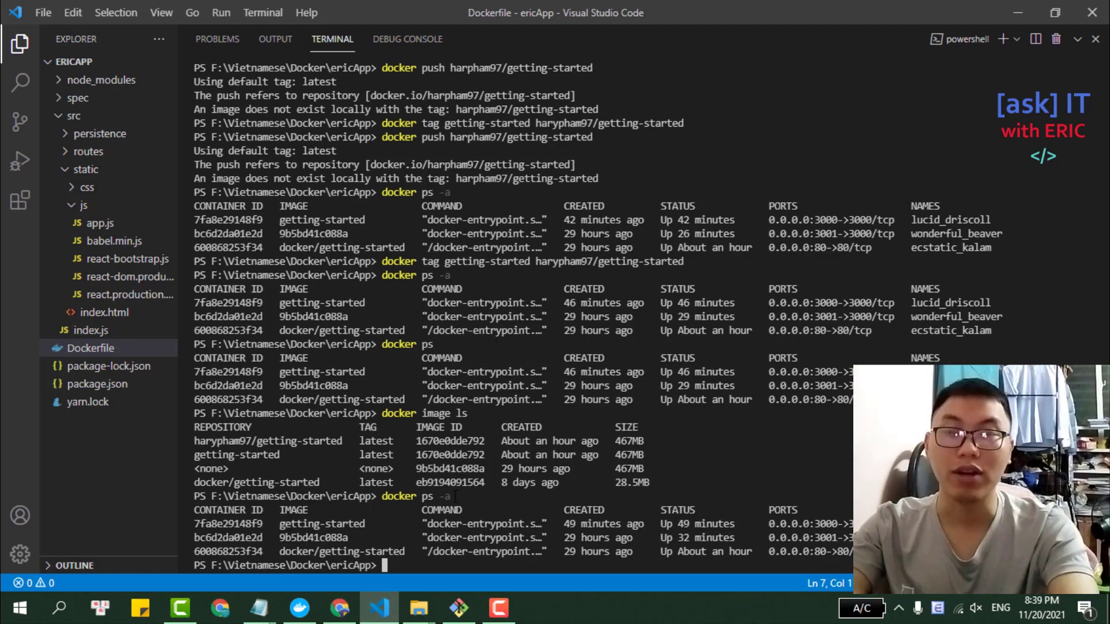
drag(262, 524, 468, 524)
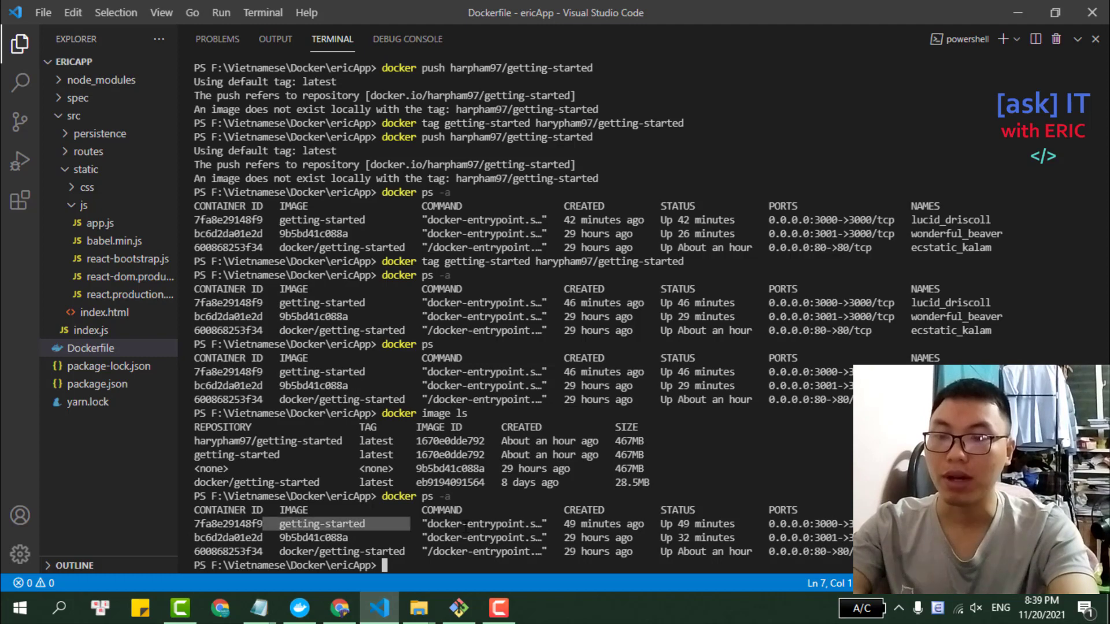
drag(559, 524, 637, 523)
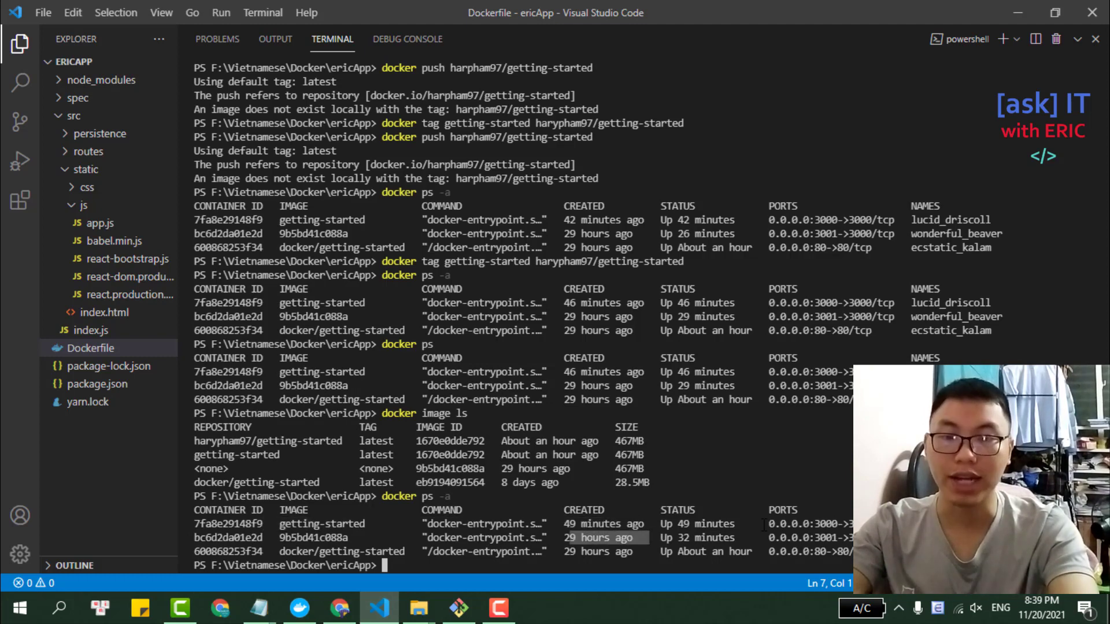
drag(769, 524, 854, 523)
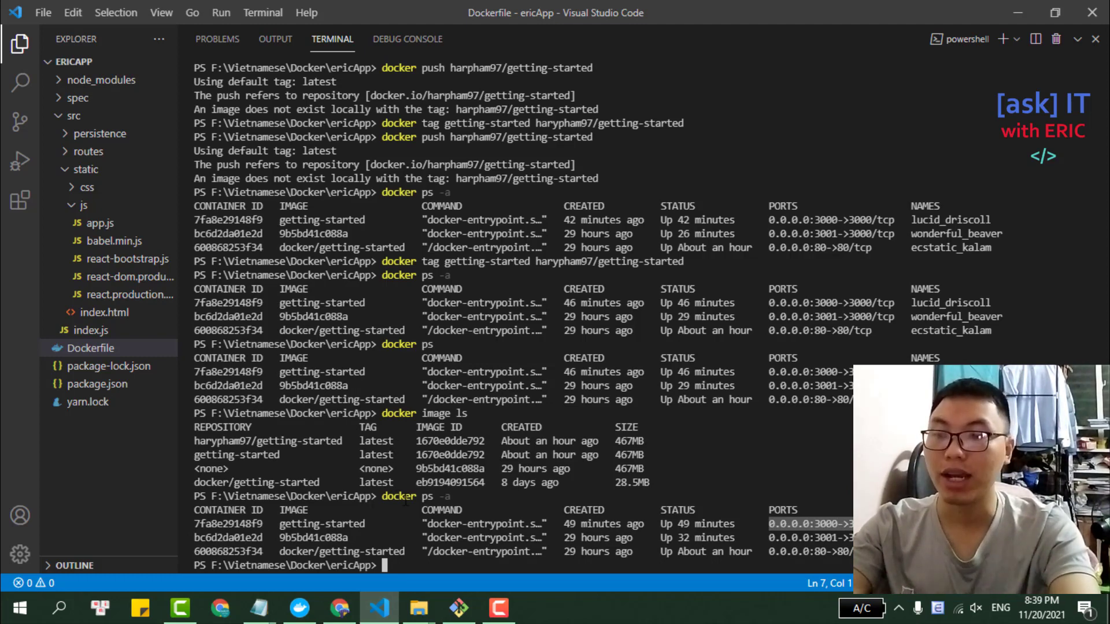
drag(268, 496, 185, 511)
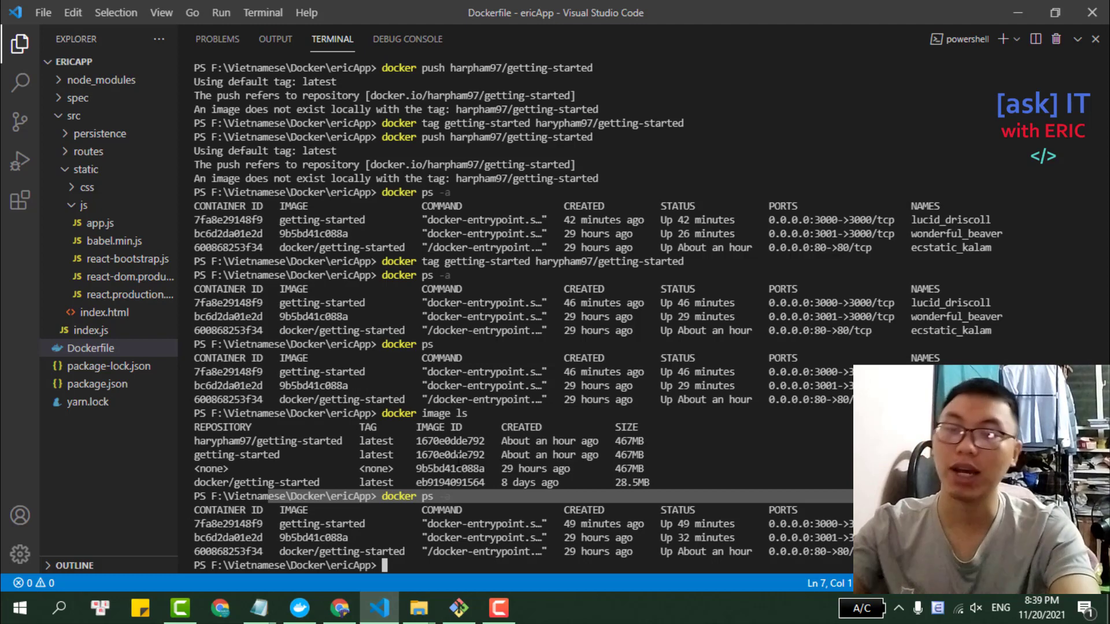
click(424, 559)
Step: List local images with docker image ls and point out the namespaced getting-started image
text(doc)
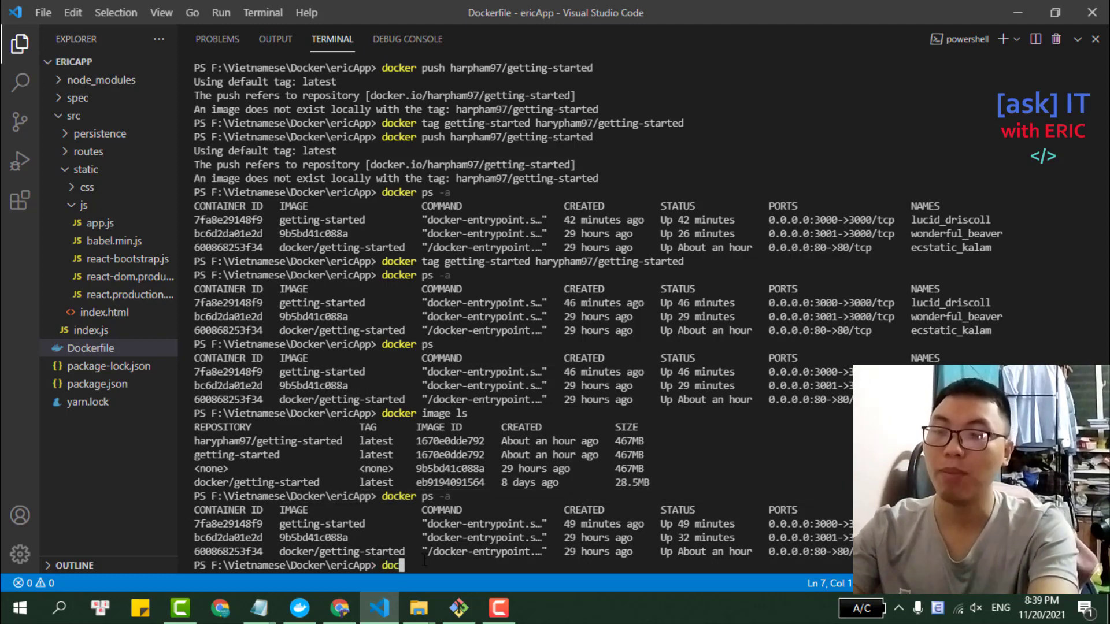
text(ker image)
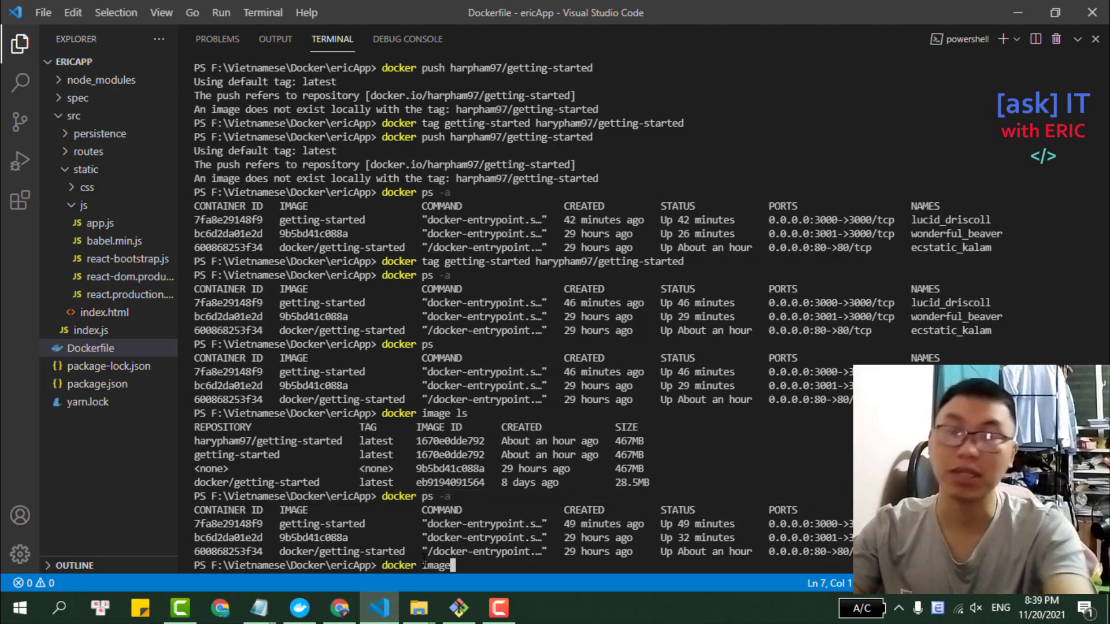
text( ls)
key(Return)
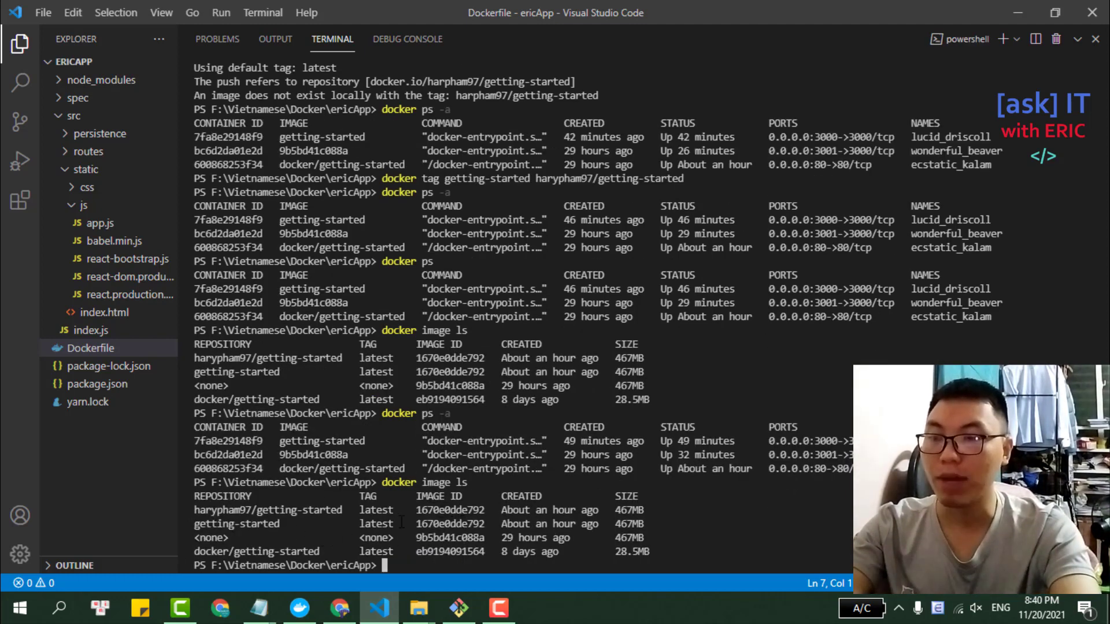
drag(347, 511, 194, 515)
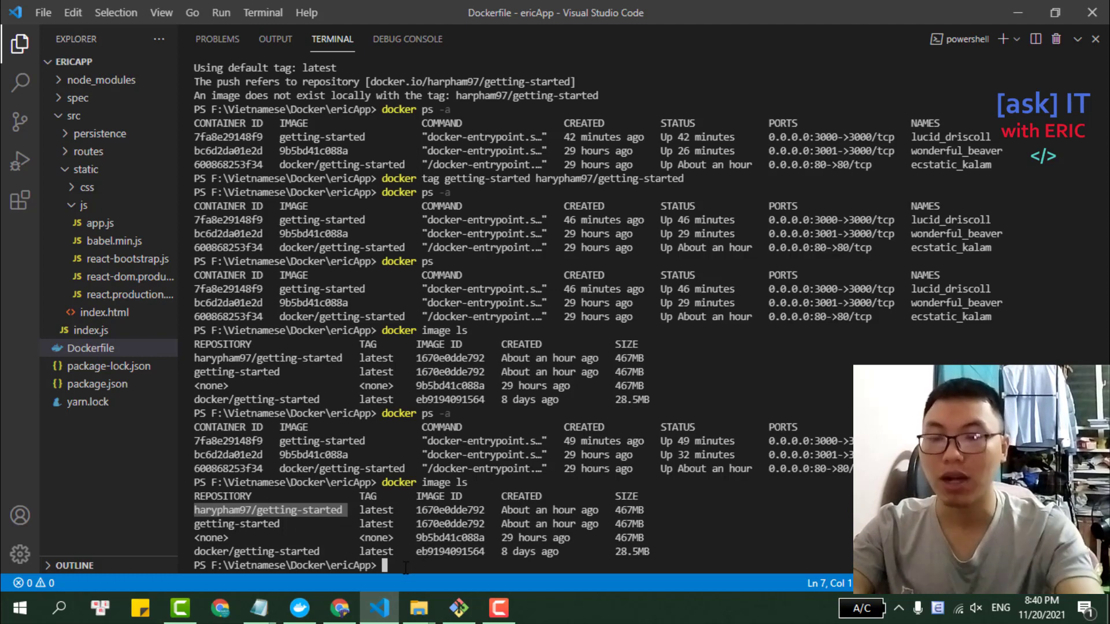
key(ctrl+c)
Step: Recall the push command, add the missing 'y' to the repository name, and push again
key(Up)
key(Up)
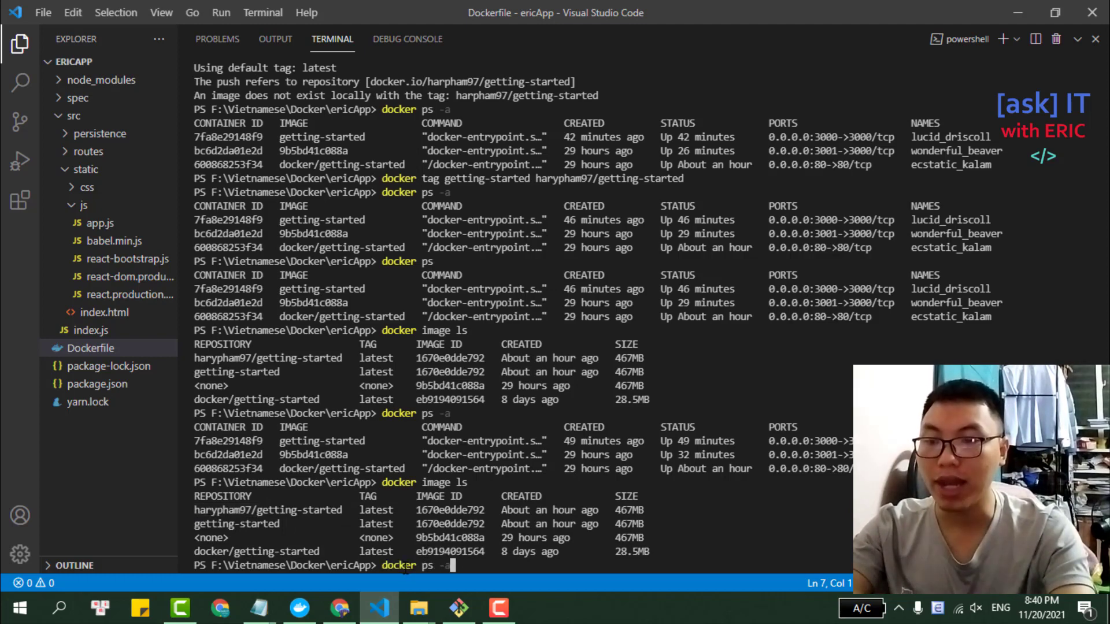
key(Up)
key(Up)
key(Up)
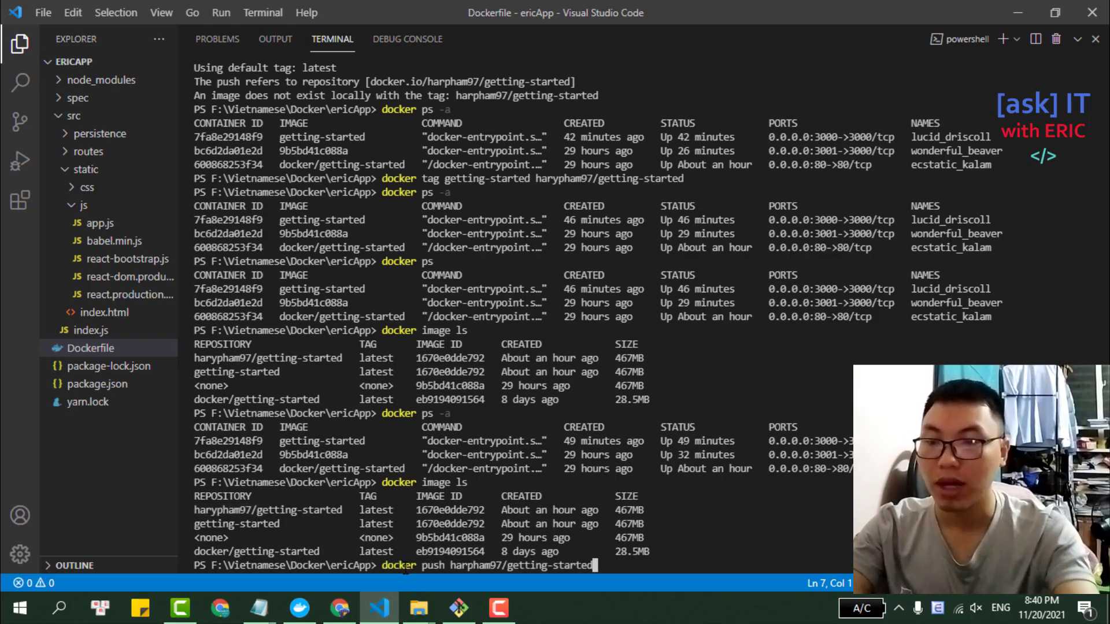
key(Left)
key(Left)
key(Left)
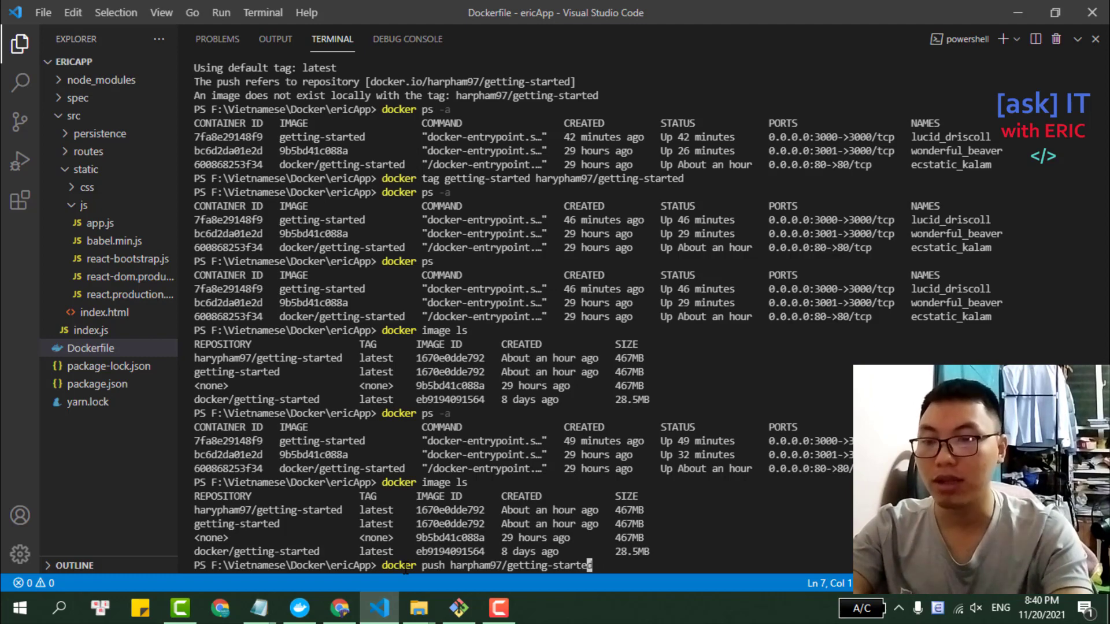
key(Left)
key(Left)
key(Left)
key(Left)
key(Left)
key(Left)
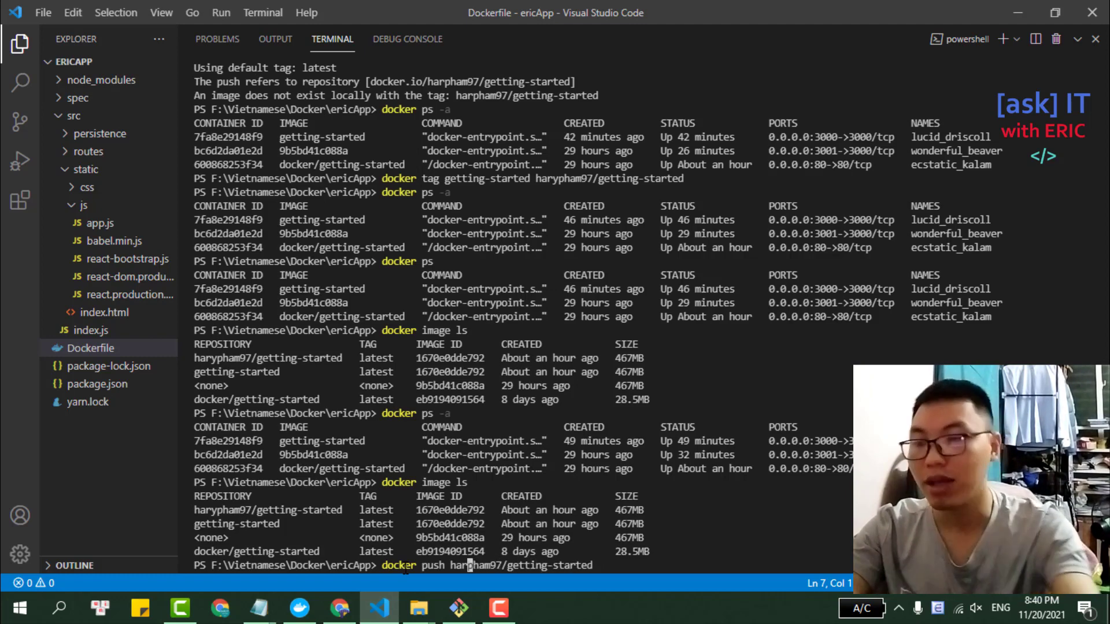
key(Left)
text(y)
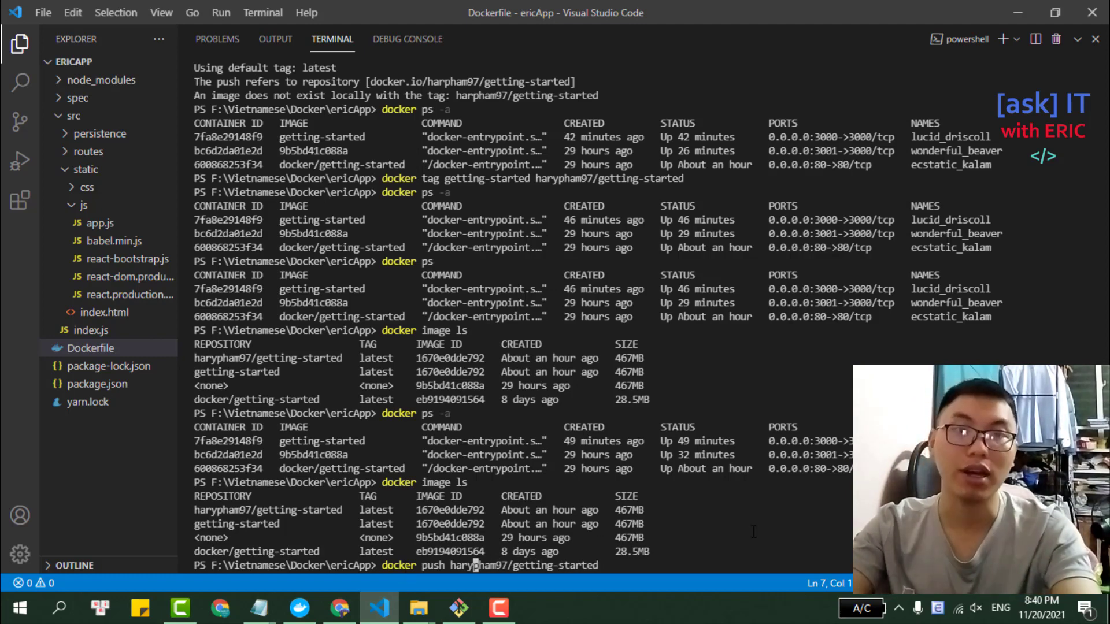
key(Return)
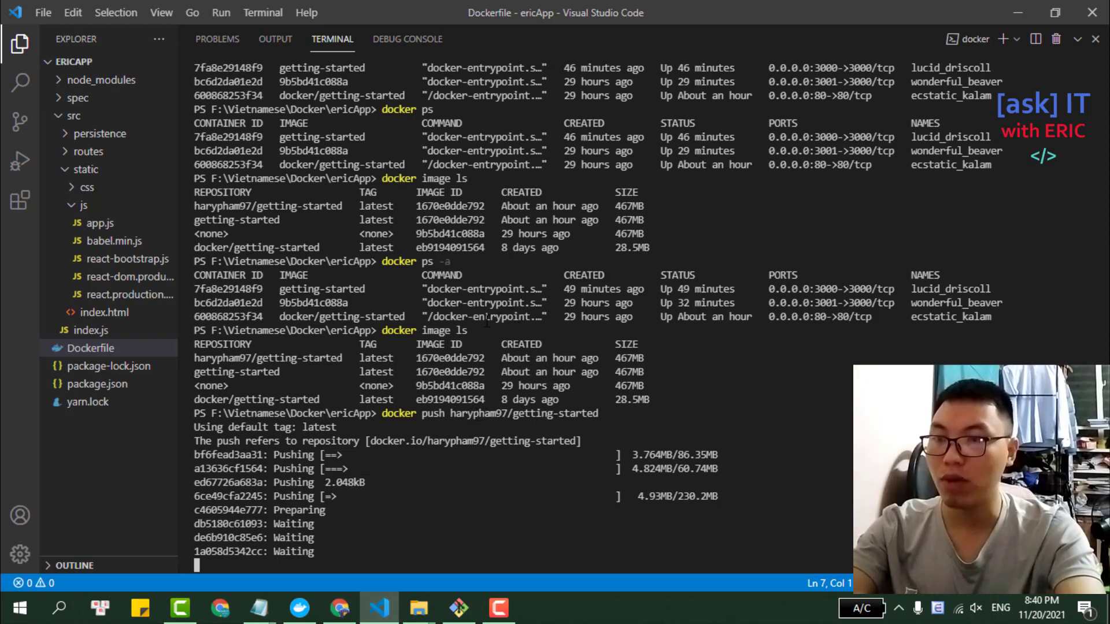
Step: Point out the 467MB image size while the layers upload to Docker Hub
drag(613, 358, 651, 359)
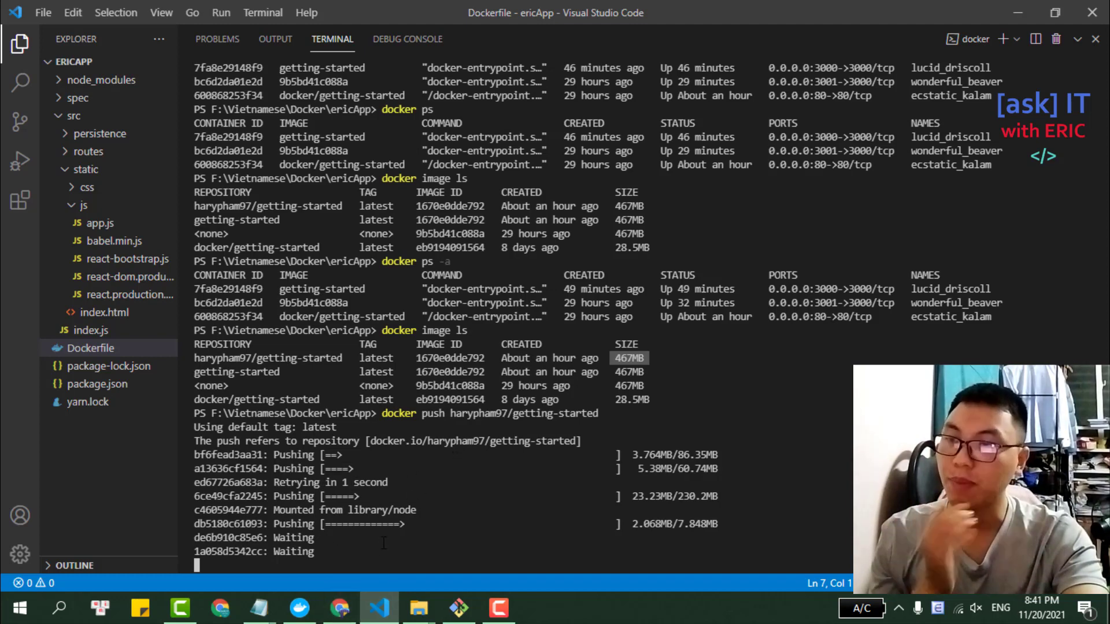
Step: Review the docker namespace in the docs' example push command and open the Docker Hub repository page
click(345, 610)
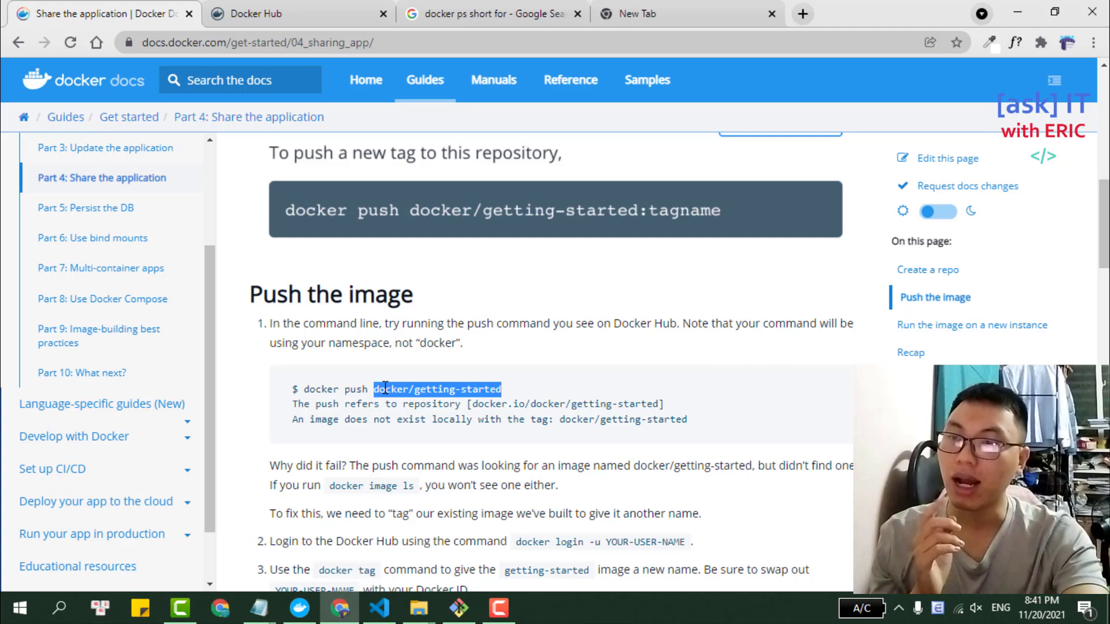
double_click(386, 389)
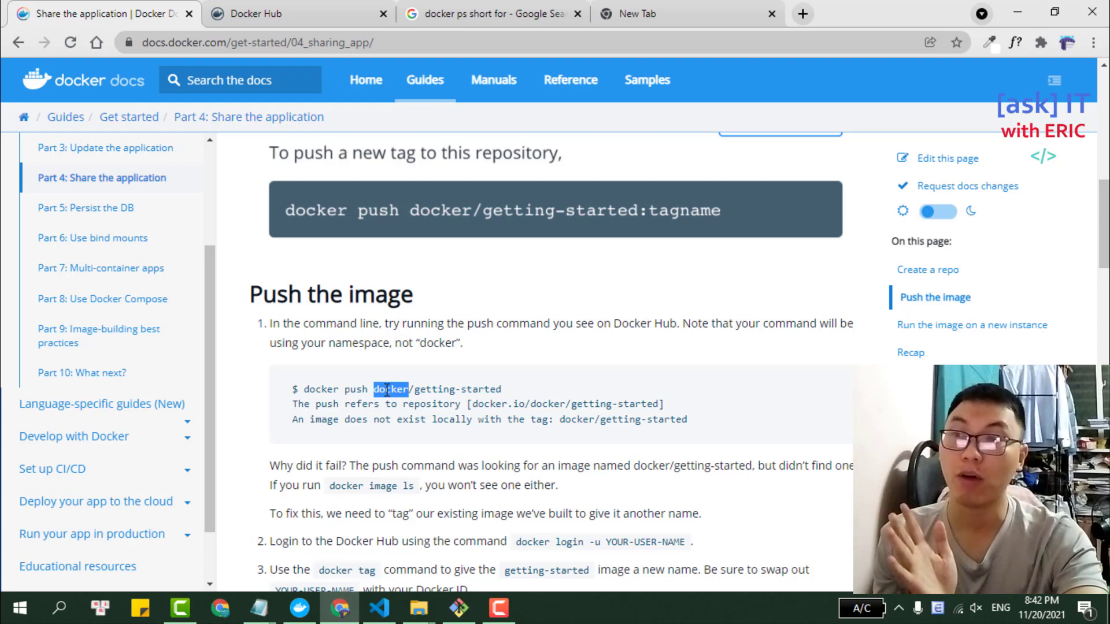
click(269, 12)
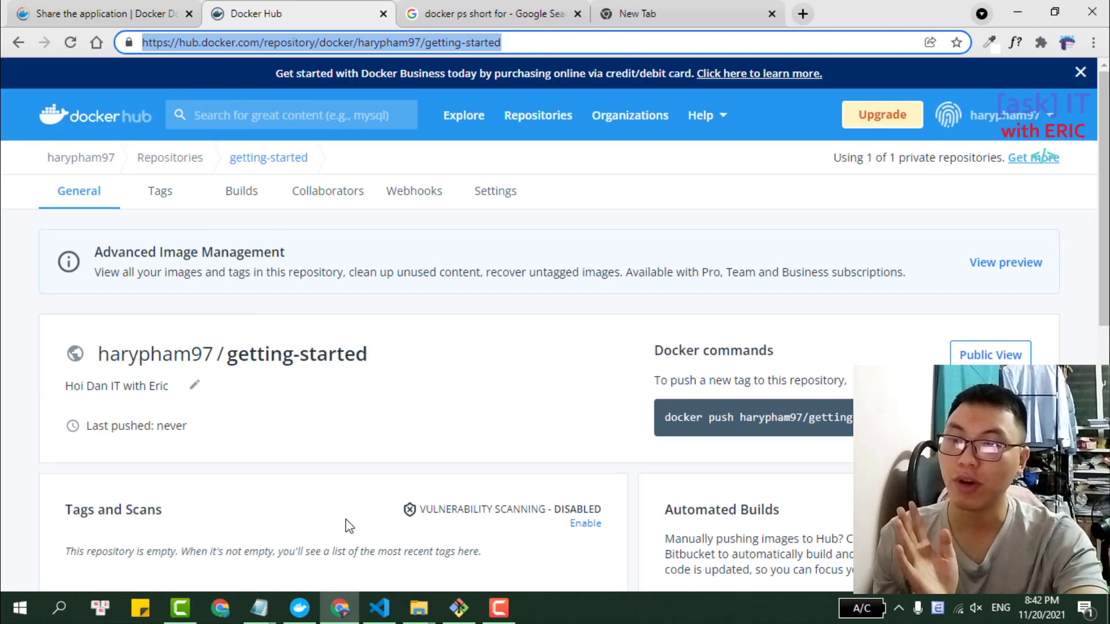
Step: Check the first layer's and the 230.2MB layer's upload progress, then return to Docker Hub
click(371, 610)
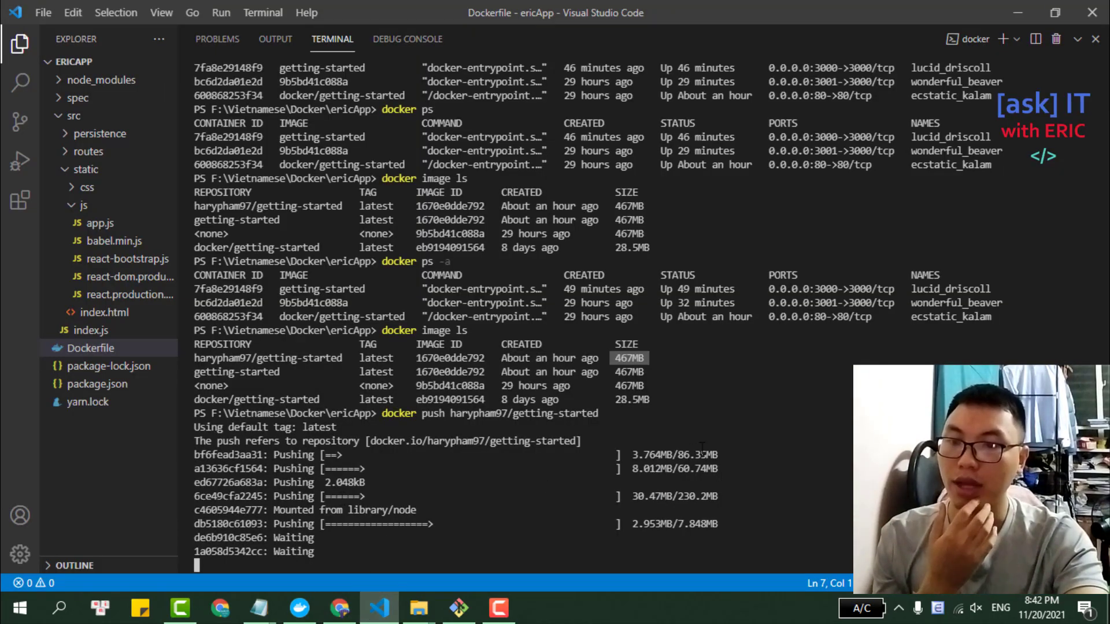
drag(730, 455, 638, 455)
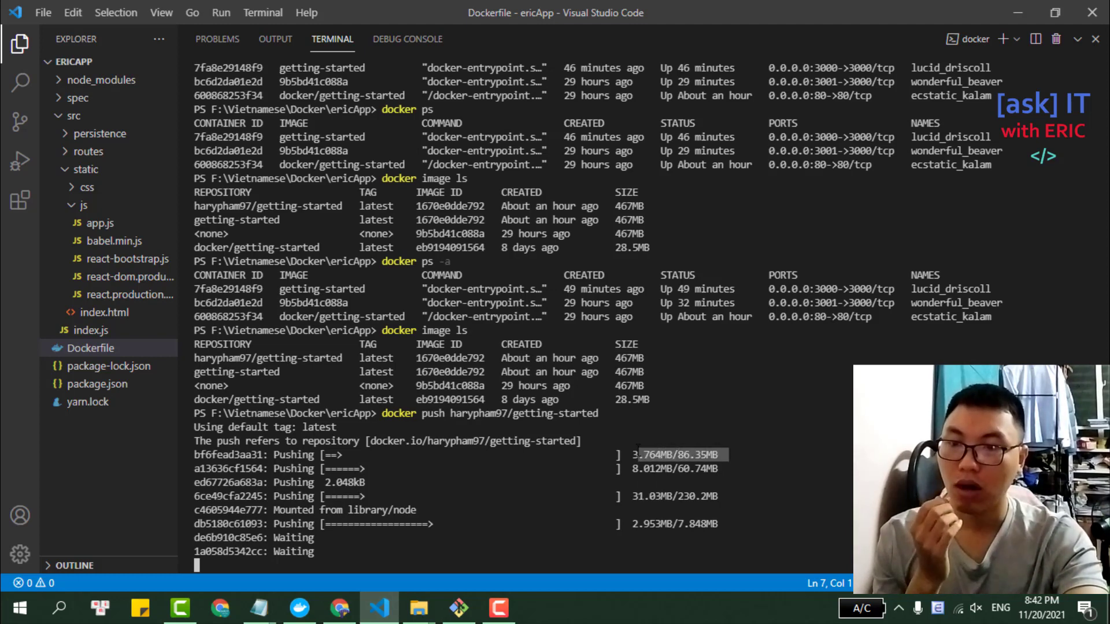
drag(718, 497, 628, 498)
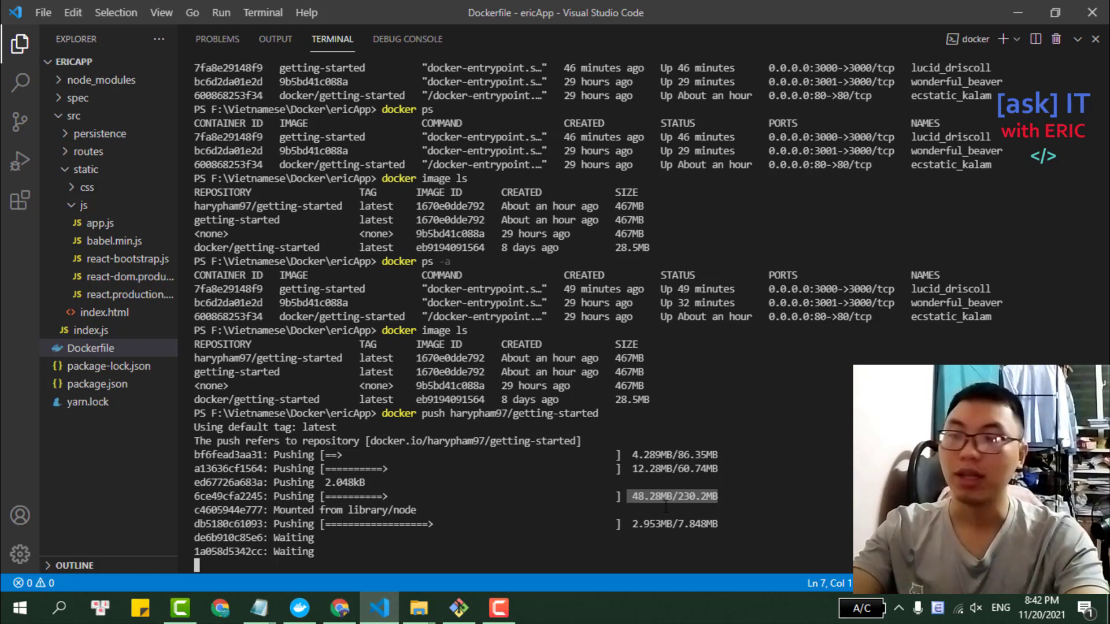
click(340, 608)
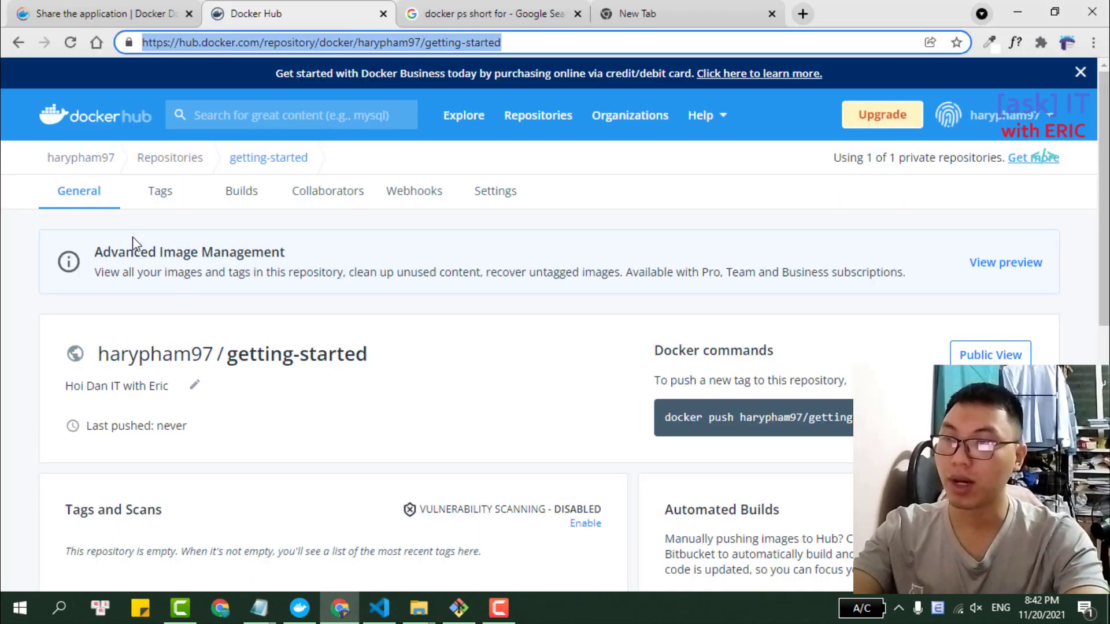
Step: Go to the Docker Hub home page, checking the running push and the network connection
click(84, 119)
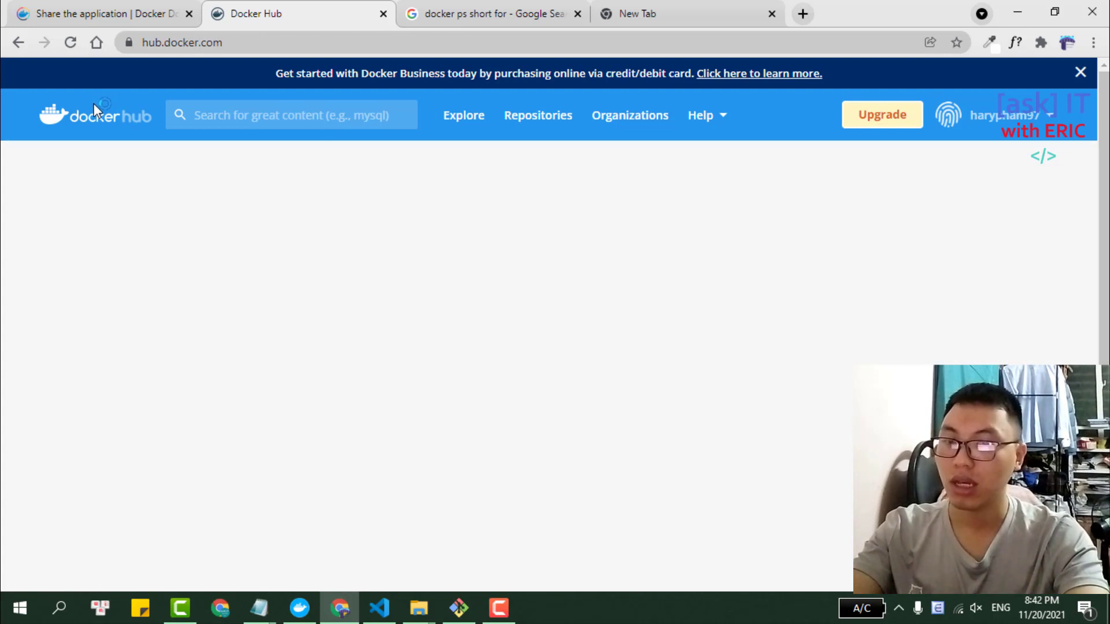
click(379, 607)
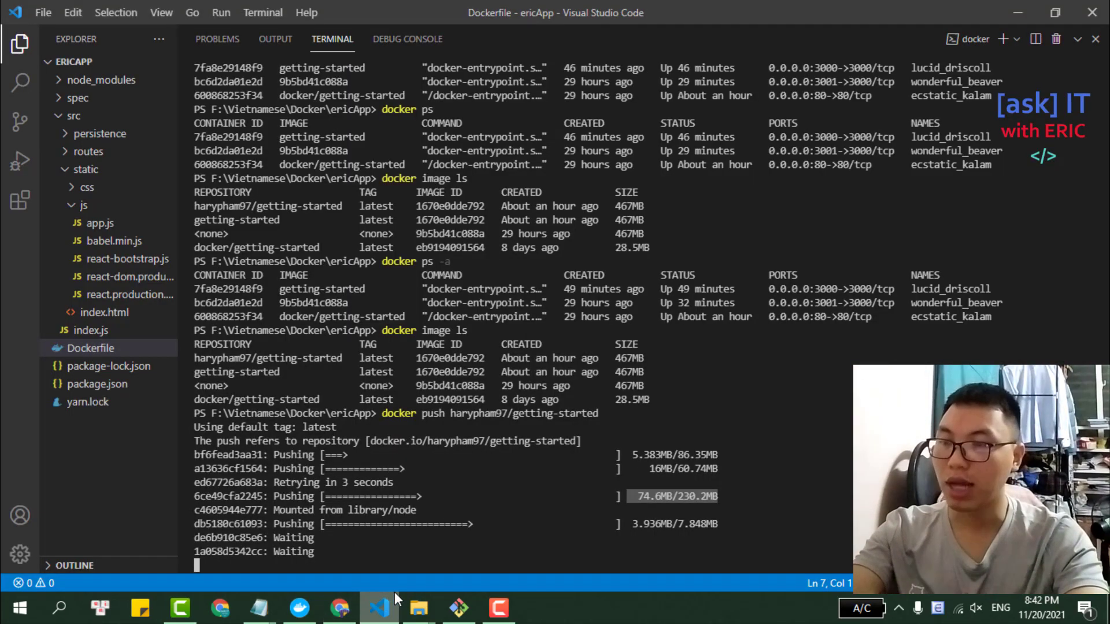
click(358, 606)
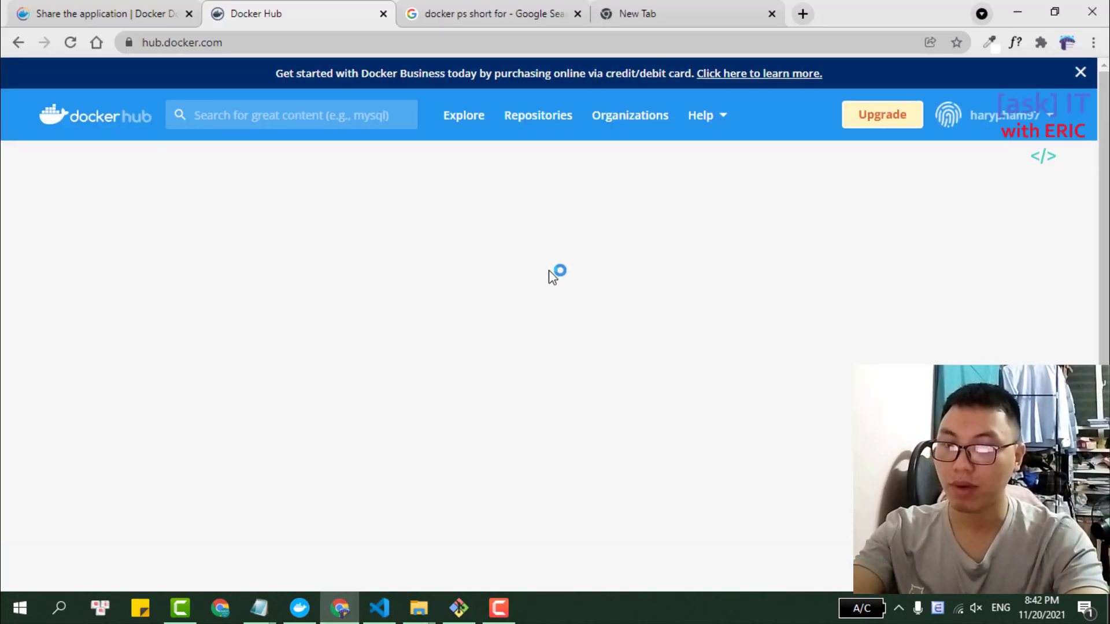
click(958, 610)
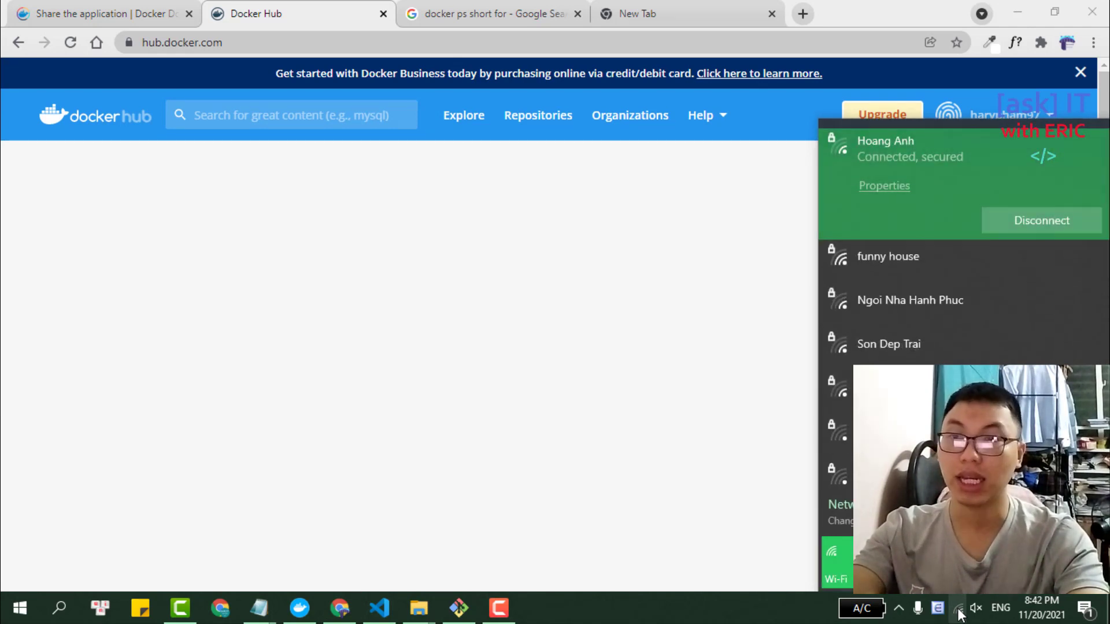
click(959, 612)
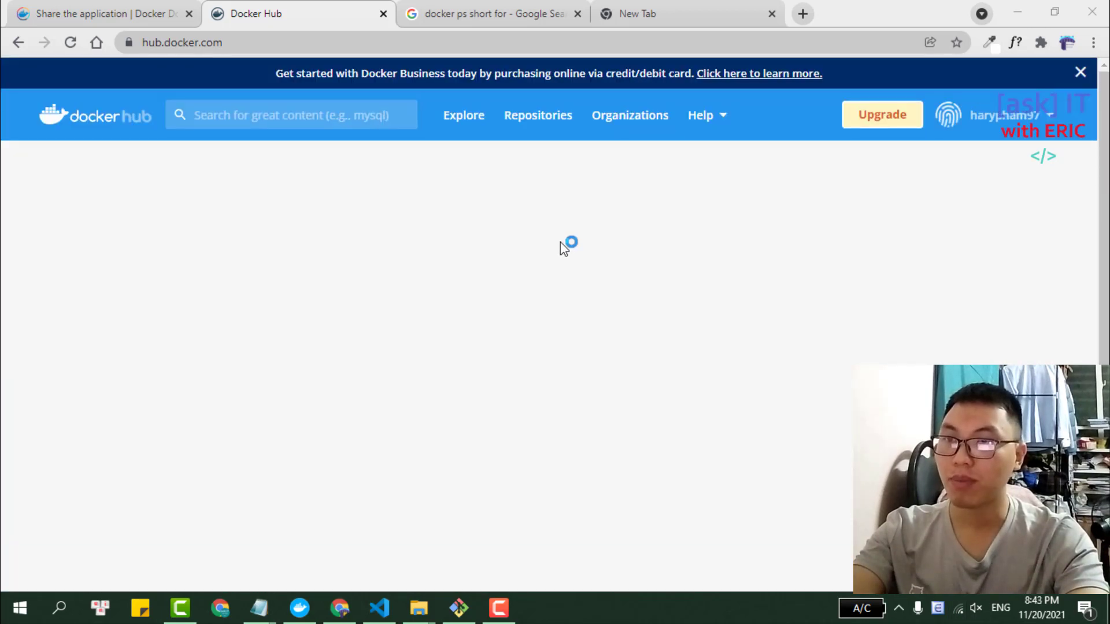
Step: Start a new repository from Repositories, naming it ericTest with description 'asdf'
click(538, 122)
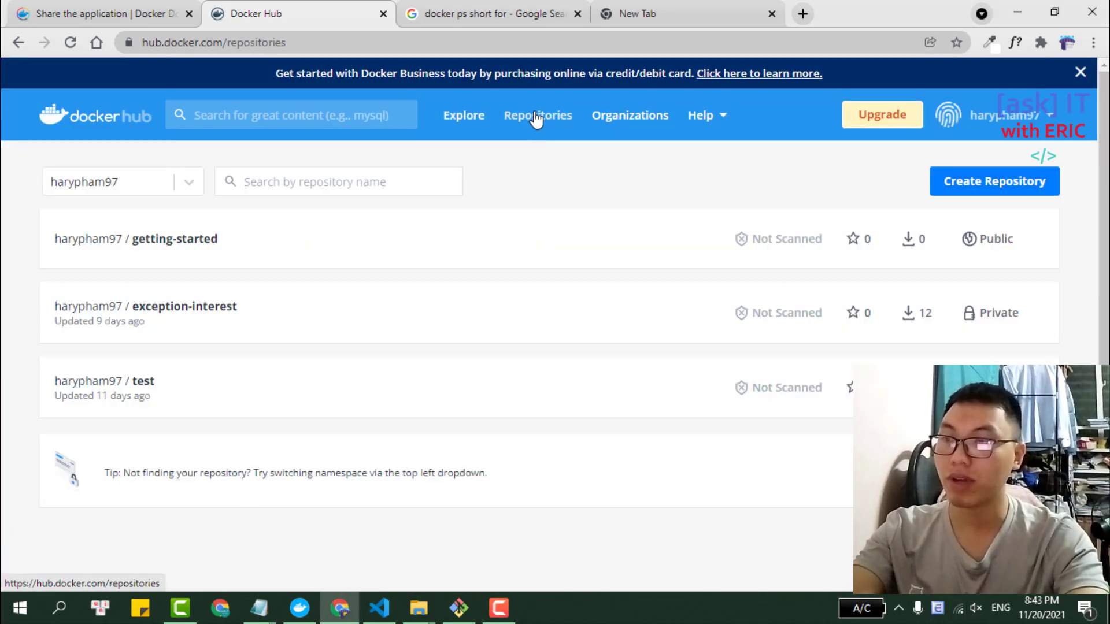
click(980, 186)
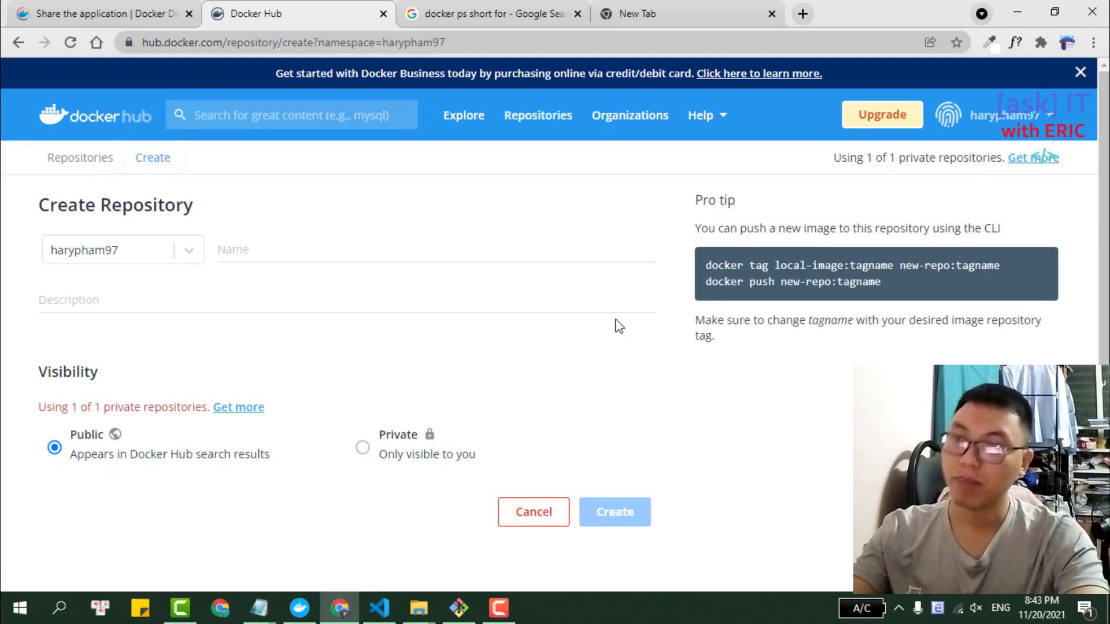
click(307, 252)
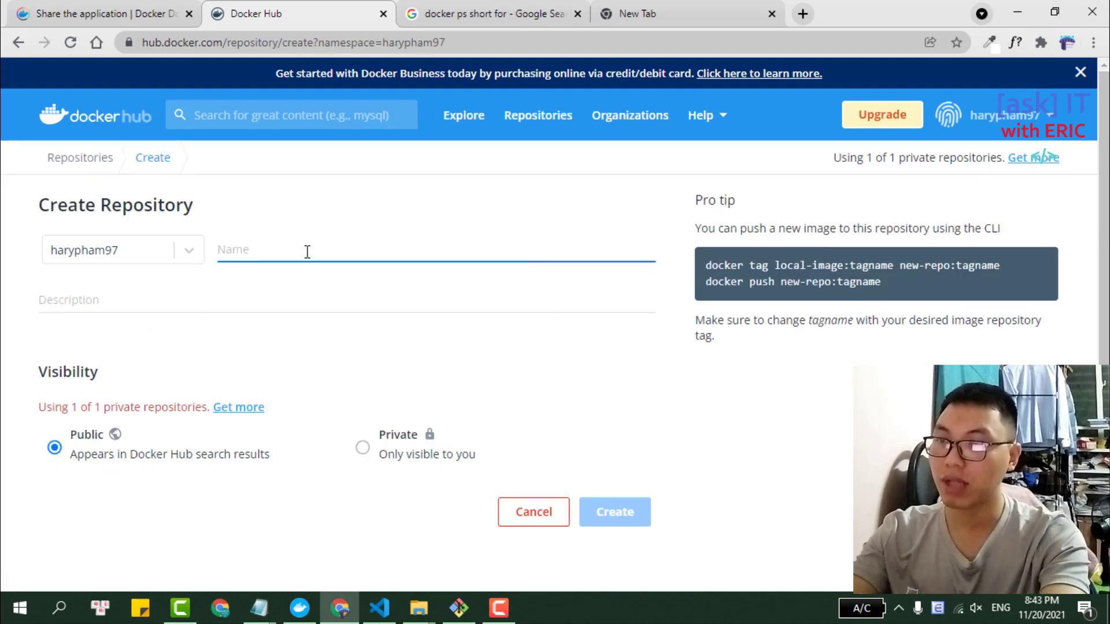
text(newtes)
key(ctrl+a)
text(e)
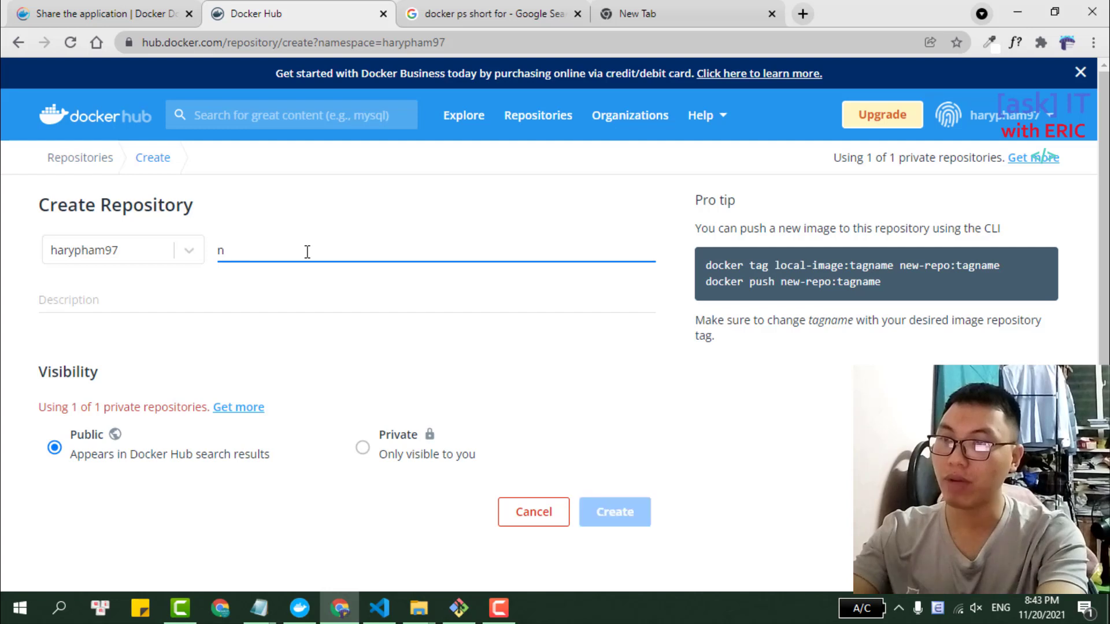
text(ricTes)
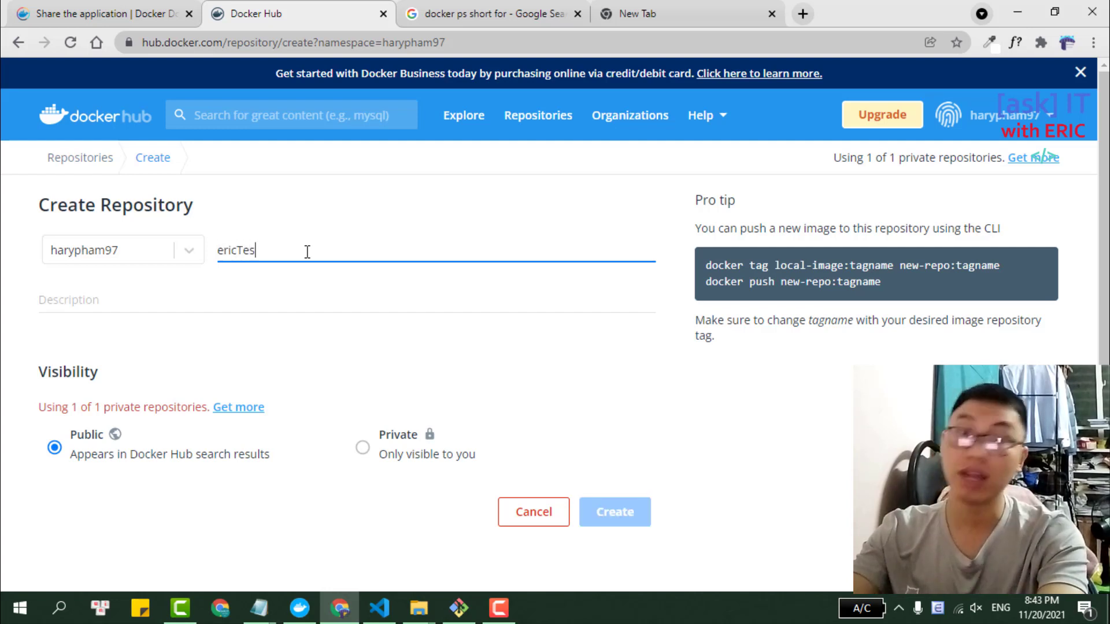
text(t)
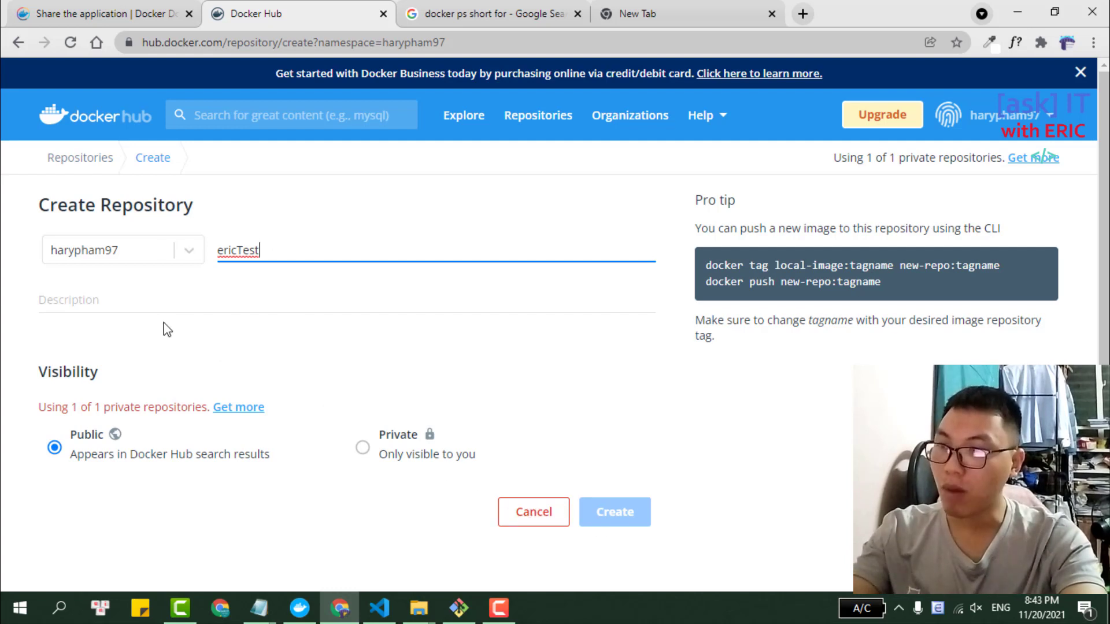
click(145, 306)
text(asdf)
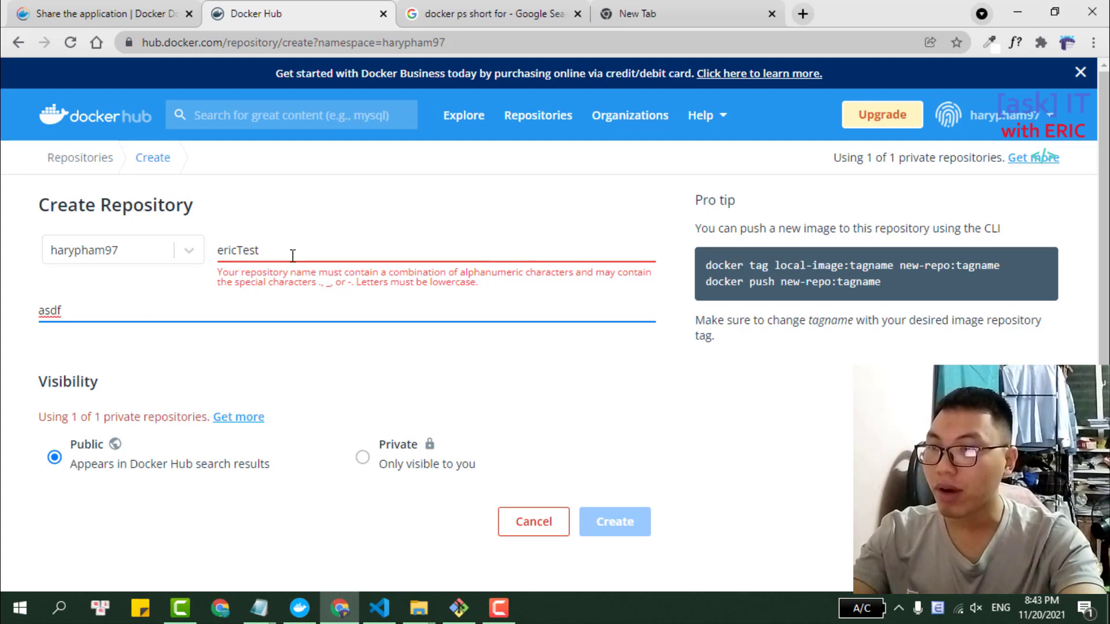
Step: Fix the name to lowercase erictest, clear the description, and create the public repository
click(234, 254)
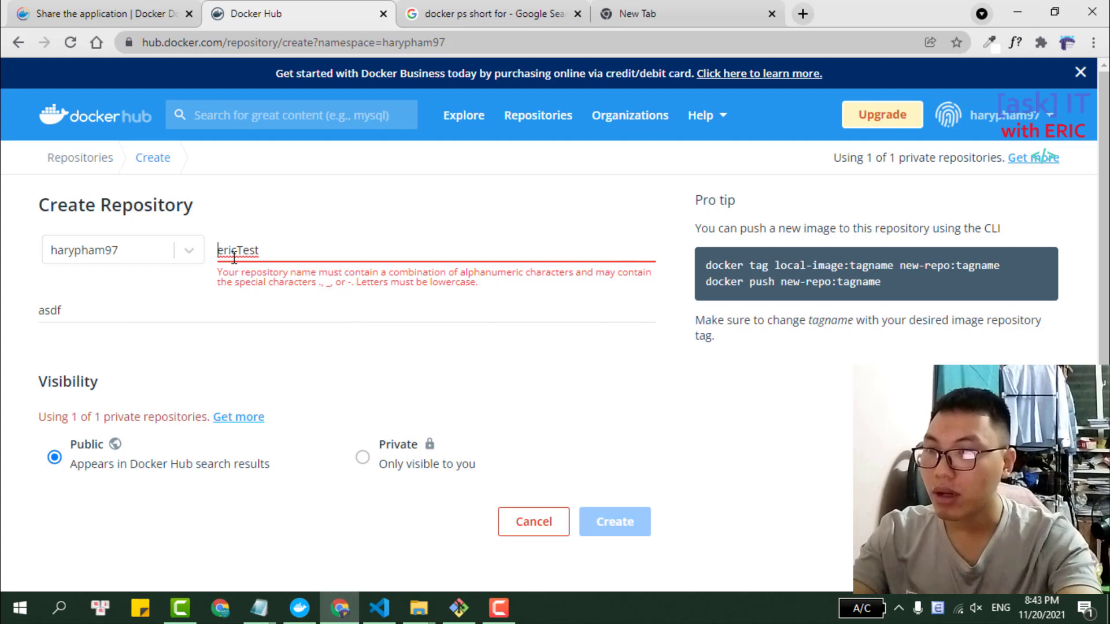
key(Home)
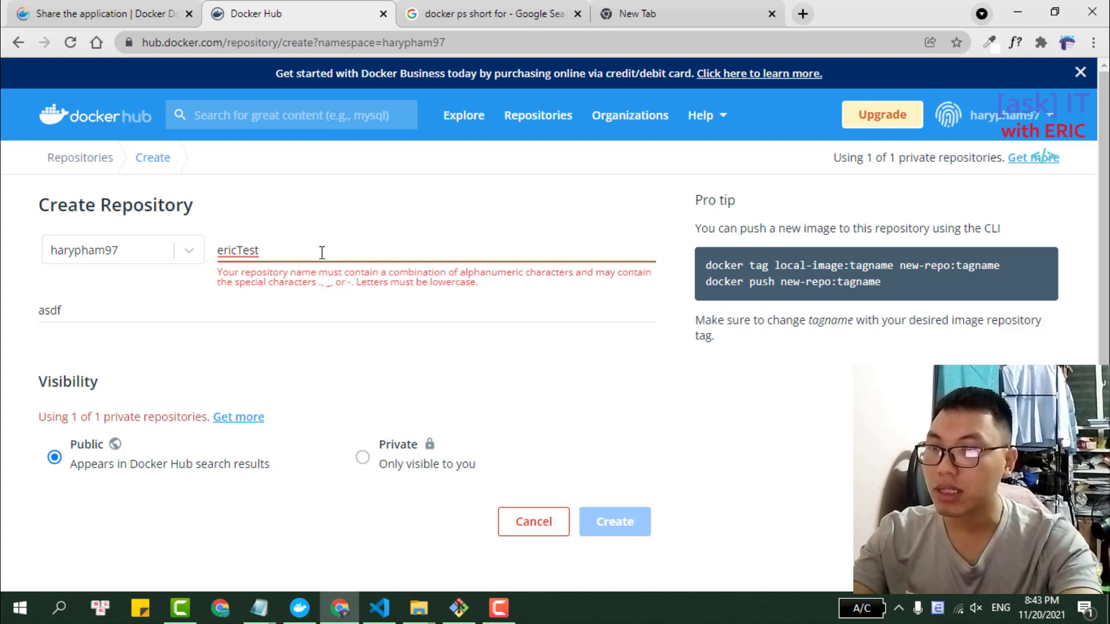
key(End)
key(BackSpace)
key(BackSpace)
key(BackSpace)
key(BackSpace)
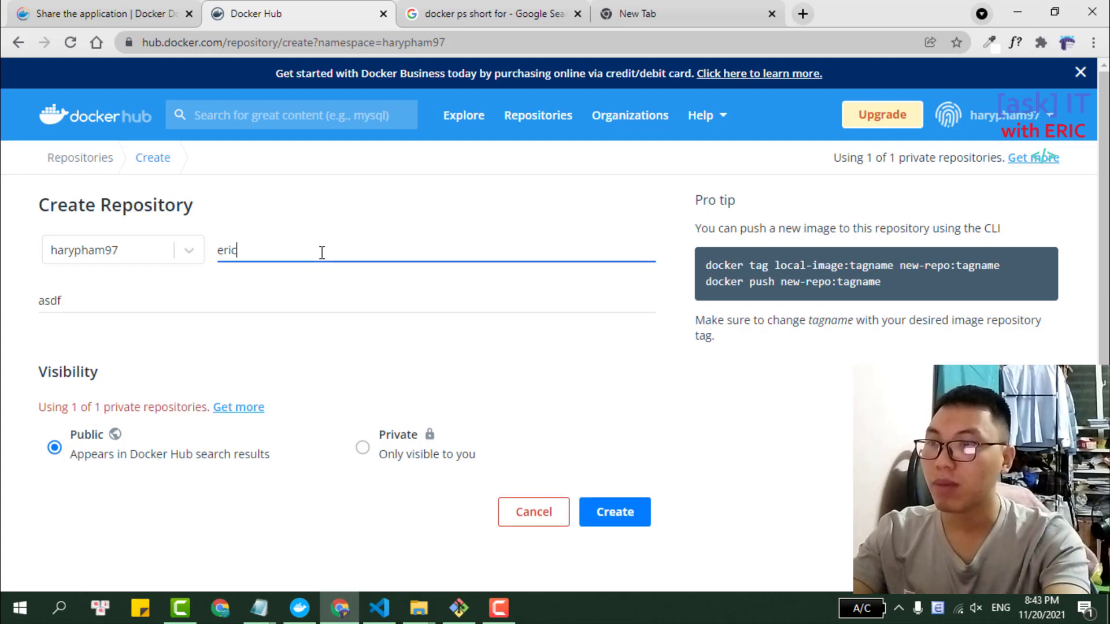
text(te)
key(BackSpace)
key(BackSpace)
key(BackSpace)
text(ctest)
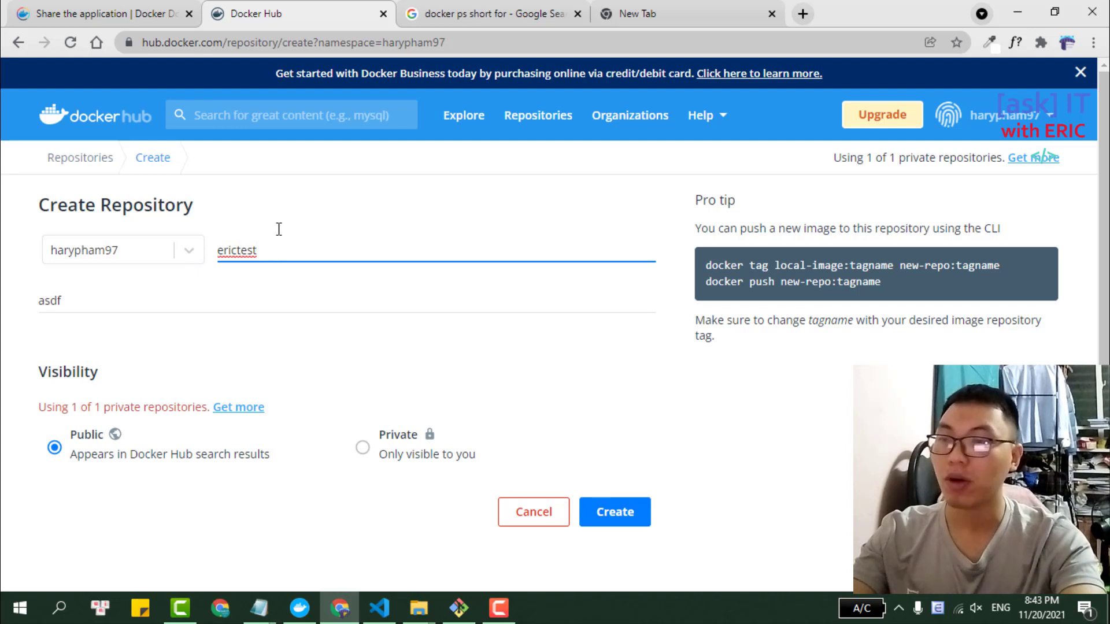
double_click(104, 302)
key(BackSpace)
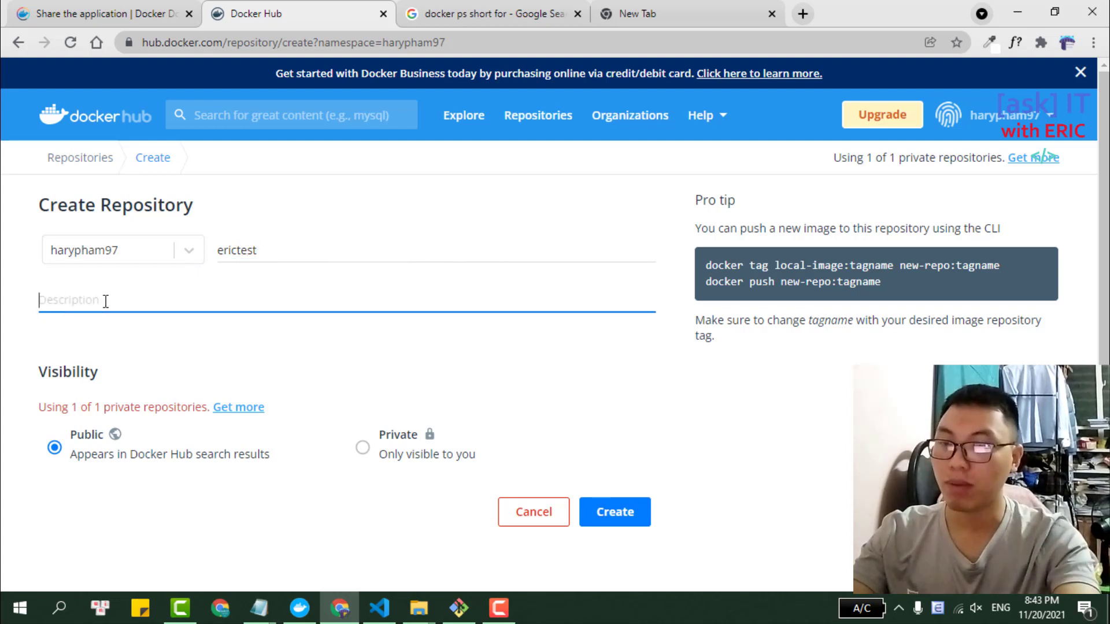
click(623, 516)
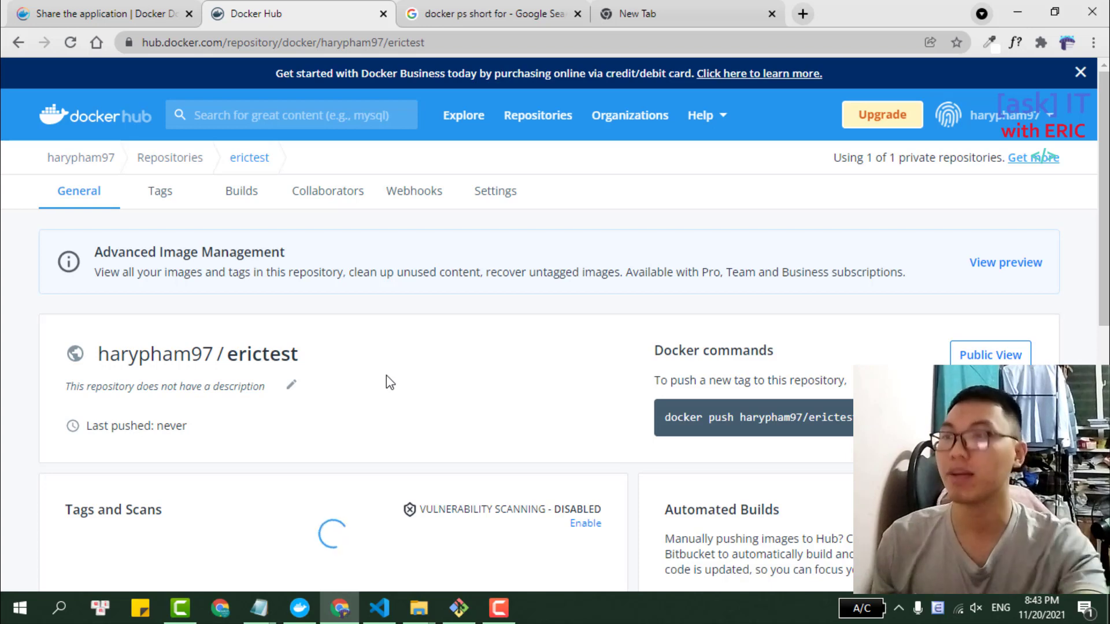
Step: Scroll to step 3 and highlight the parts of docker tag getting-started YOUR-USER-NAME/getting-started
click(76, 8)
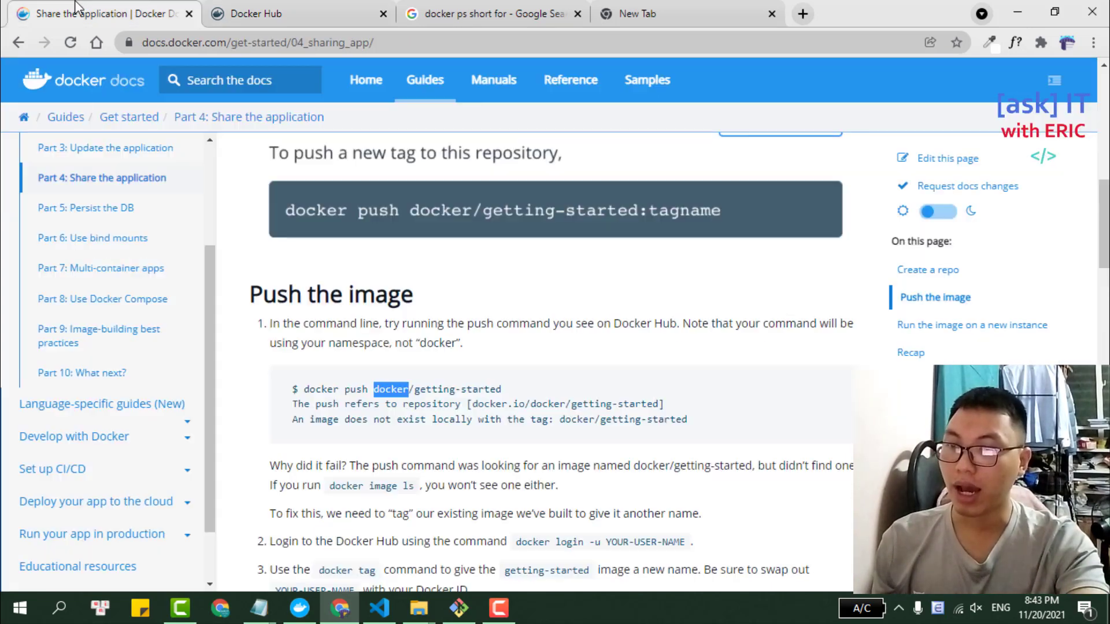
scroll(521, 292, down, 3)
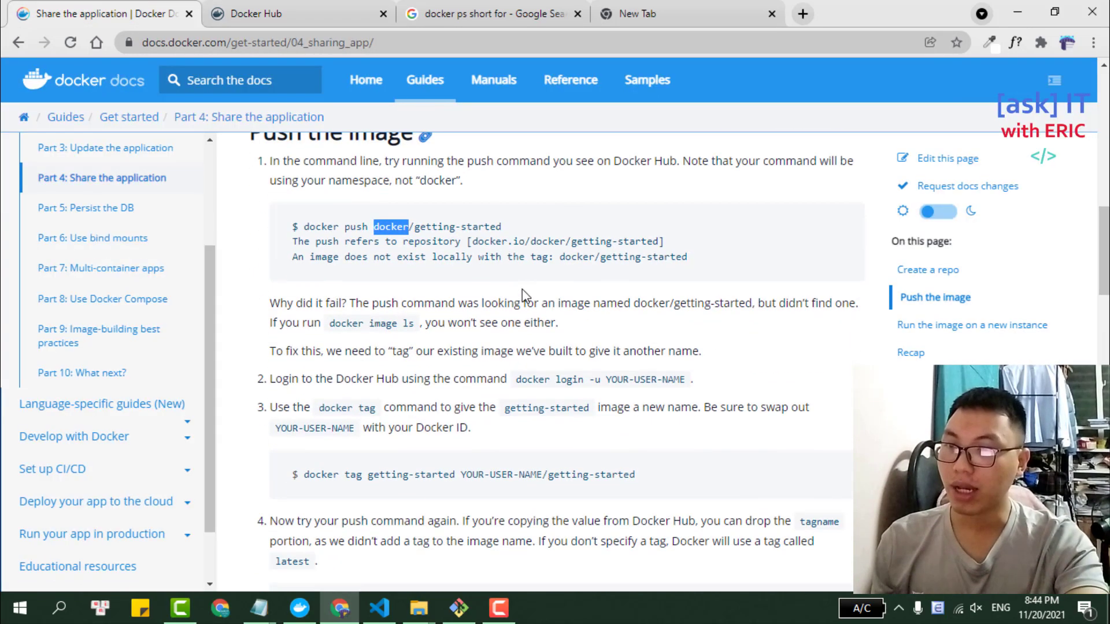
scroll(525, 297, down, 4)
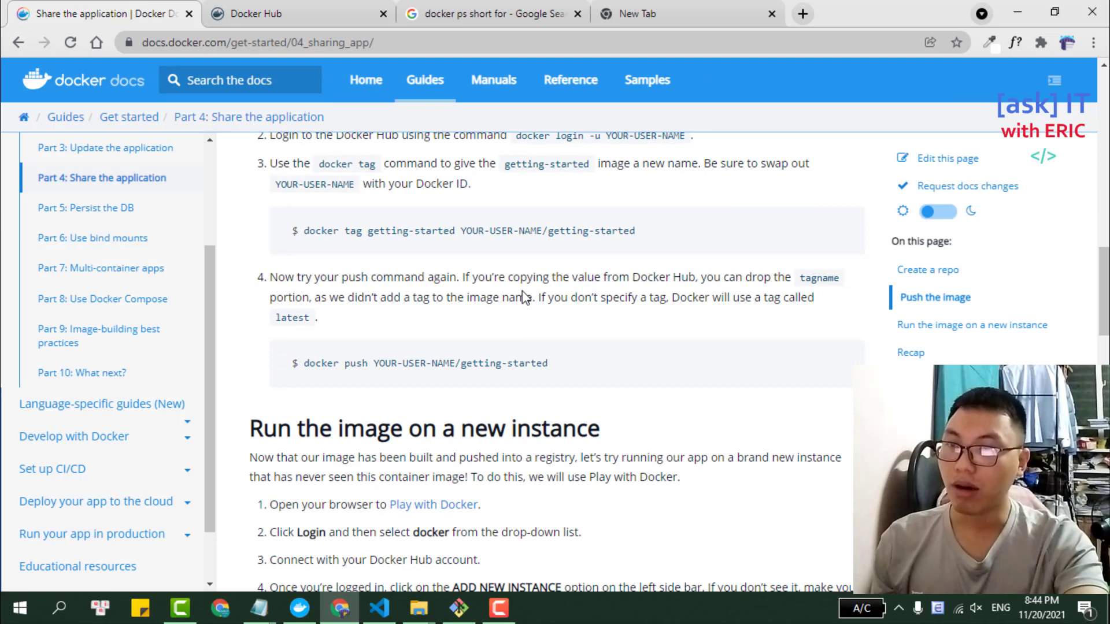
drag(467, 227, 641, 234)
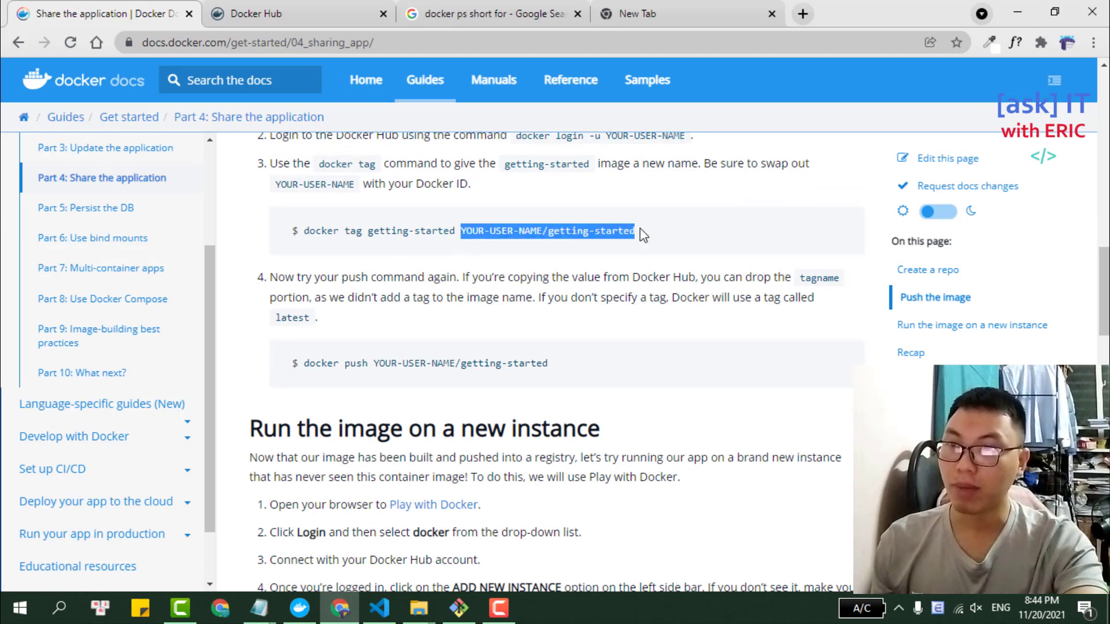
drag(304, 231, 683, 236)
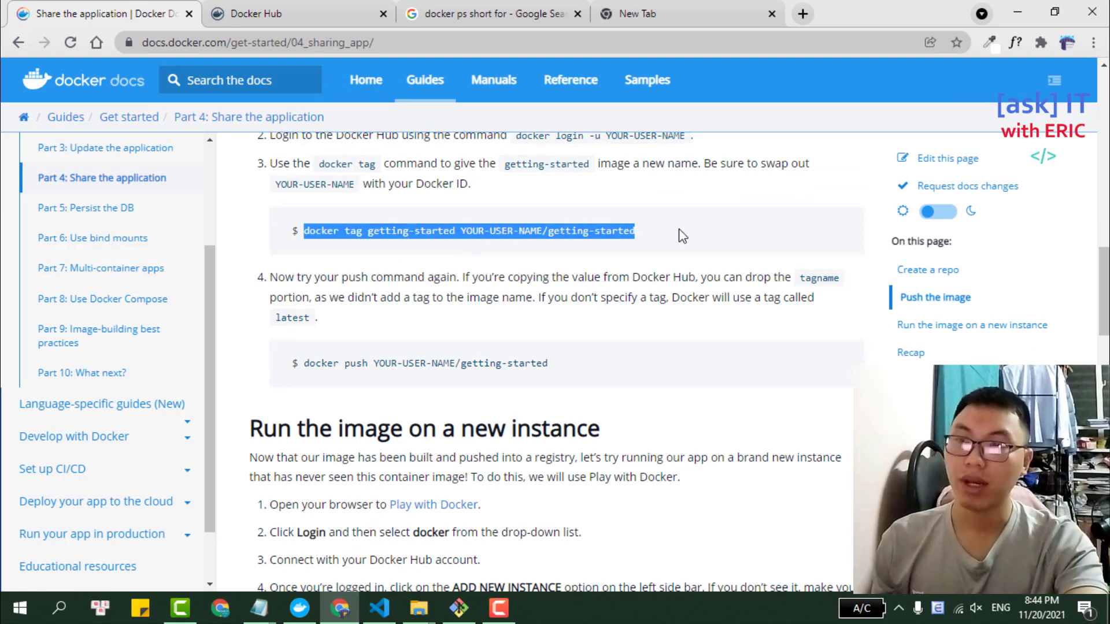
click(452, 235)
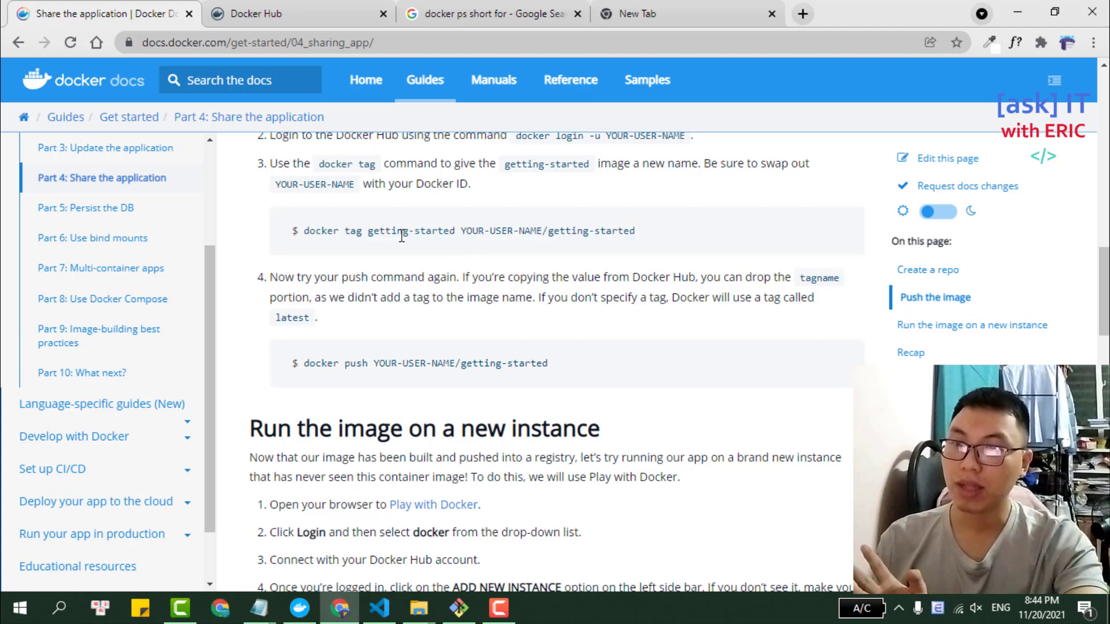
drag(366, 229, 463, 228)
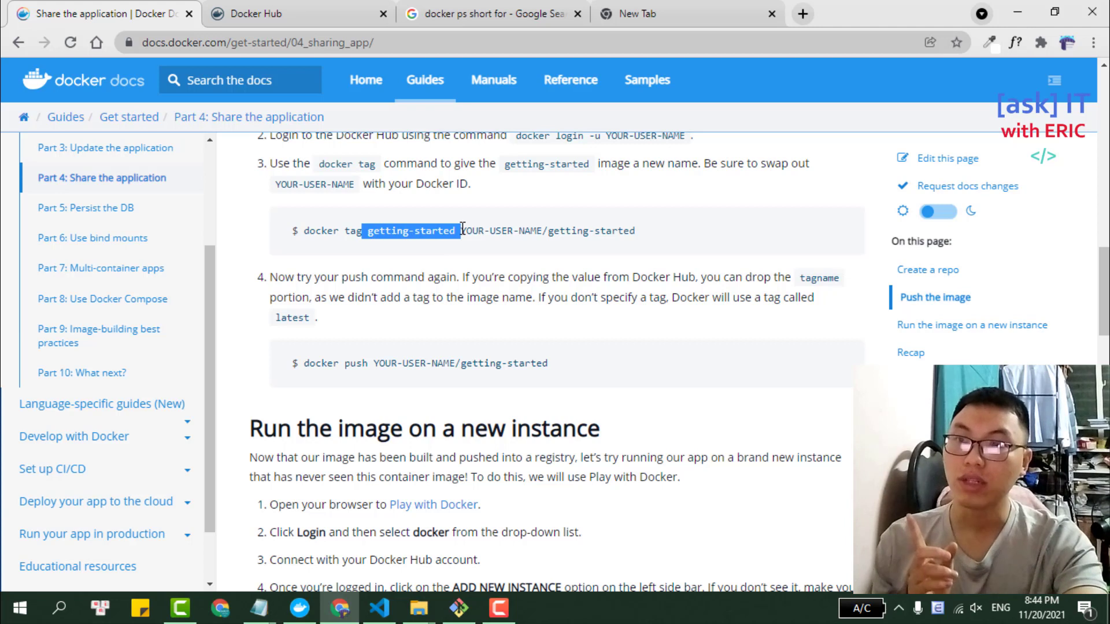
click(466, 230)
drag(459, 230, 639, 233)
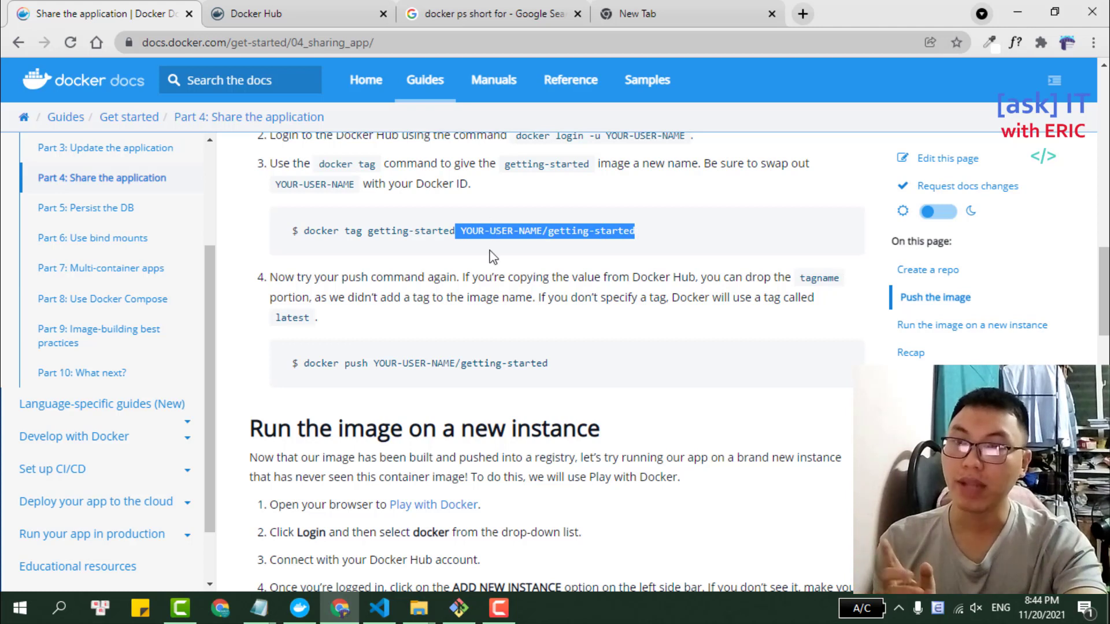
drag(547, 231, 644, 232)
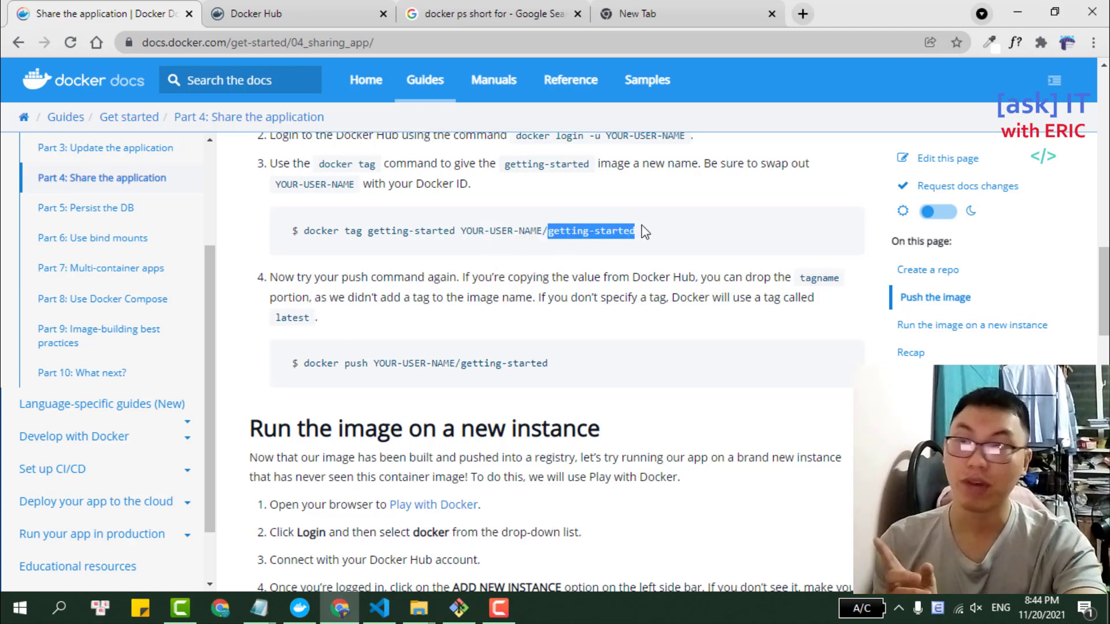
drag(456, 231, 375, 232)
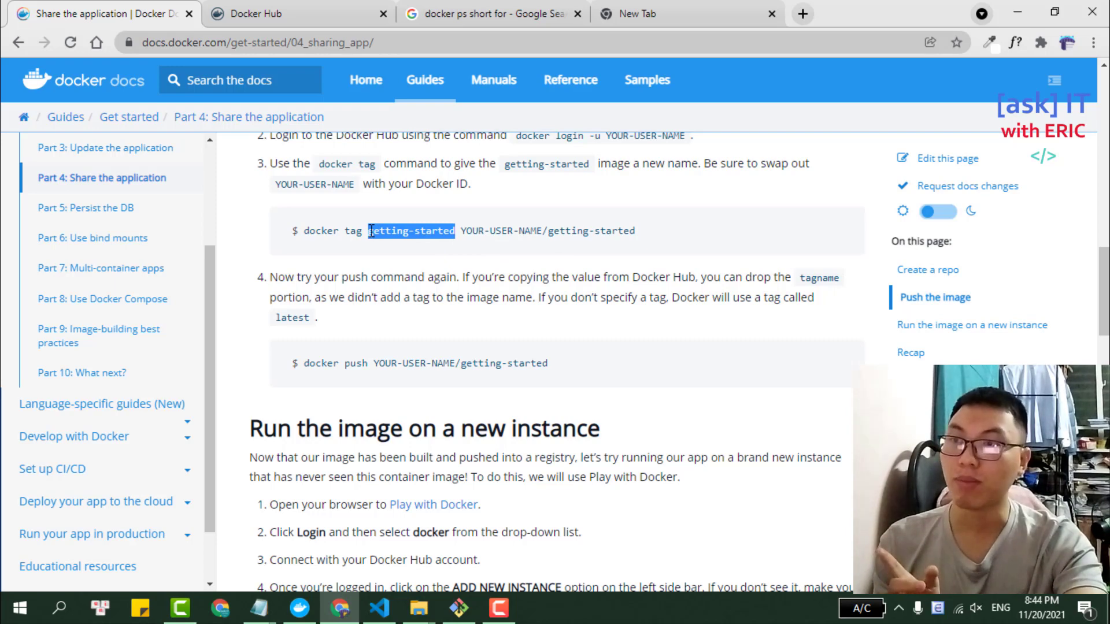
Step: Select and copy the docker push command ending in erictest:tagname from the repository page
click(256, 13)
scroll(196, 344, down, 4)
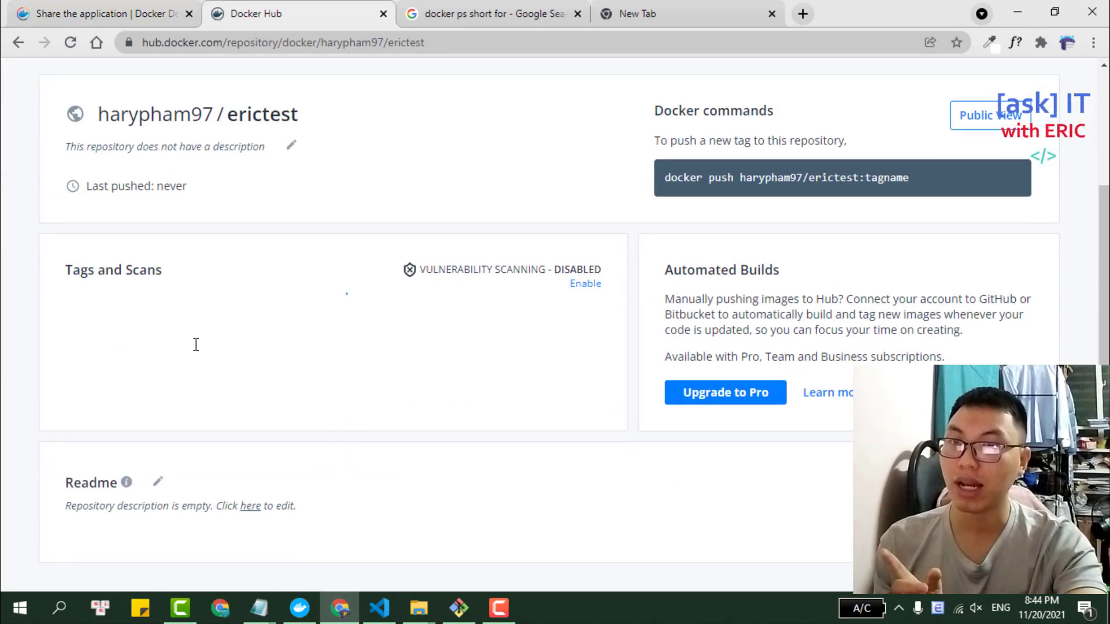
scroll(864, 339, up, 3)
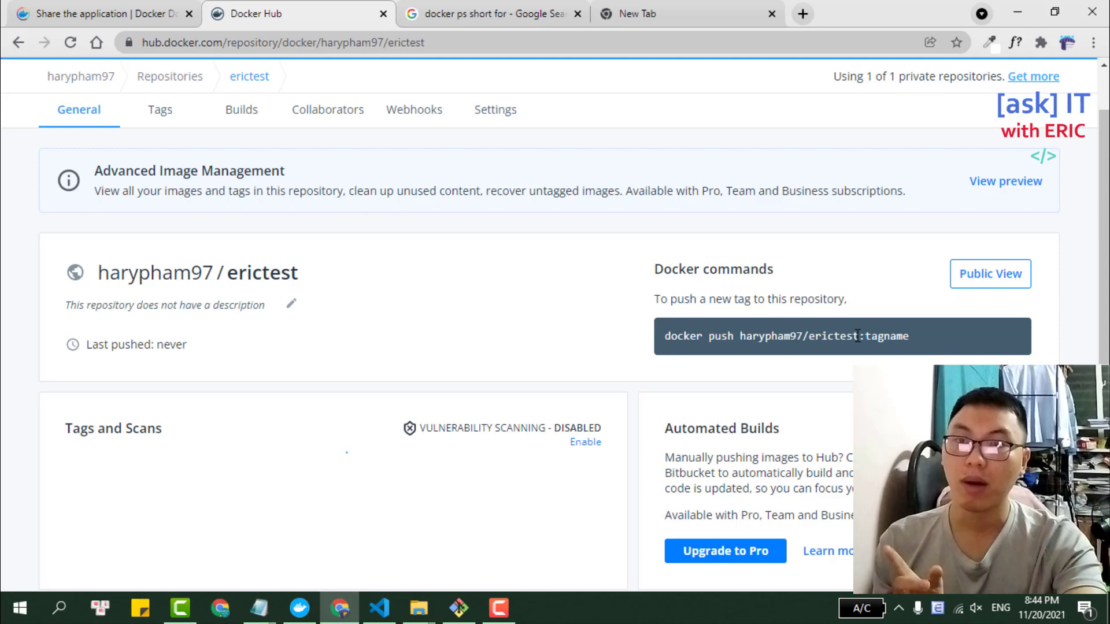
drag(913, 338, 822, 337)
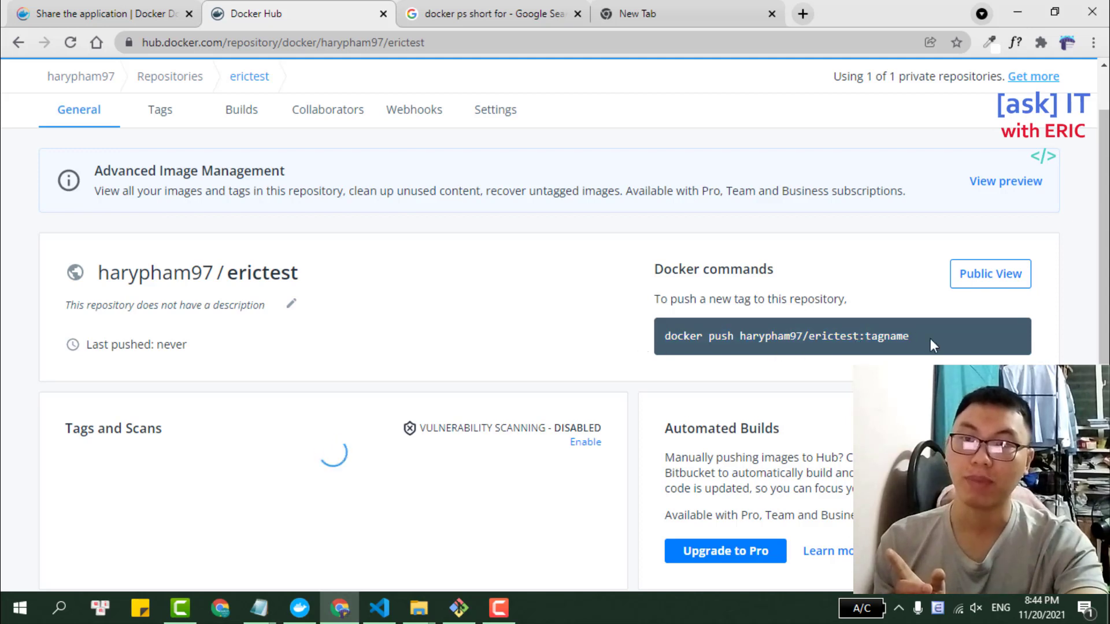
drag(931, 338, 641, 334)
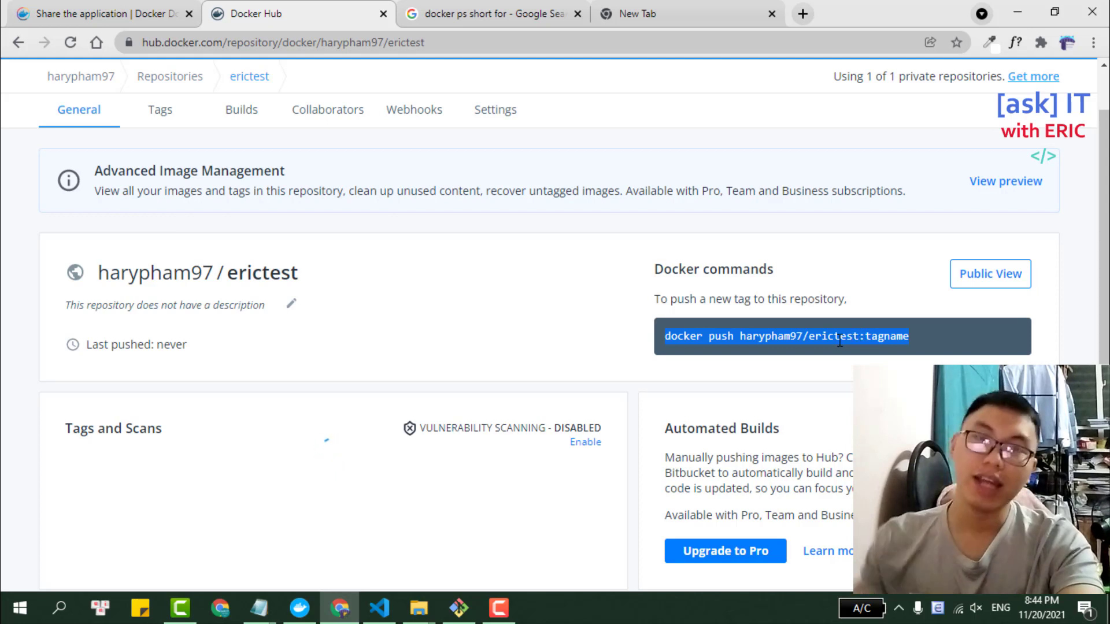
right_click(840, 342)
click(833, 354)
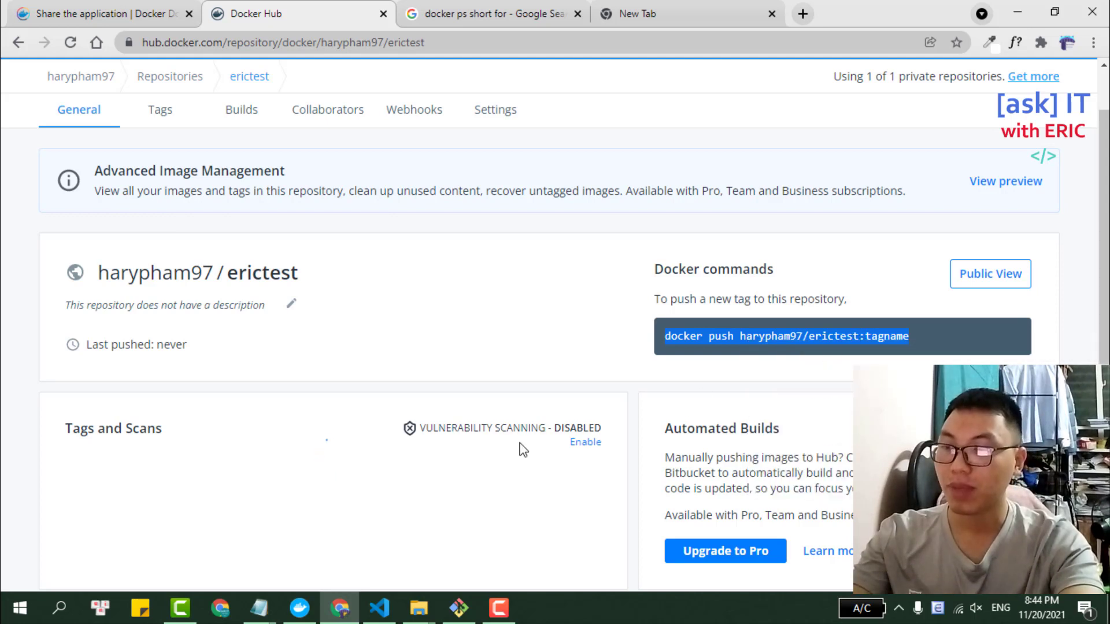
Step: Paste the push command on a new Notepad line and replace tagname with getting-started
click(310, 545)
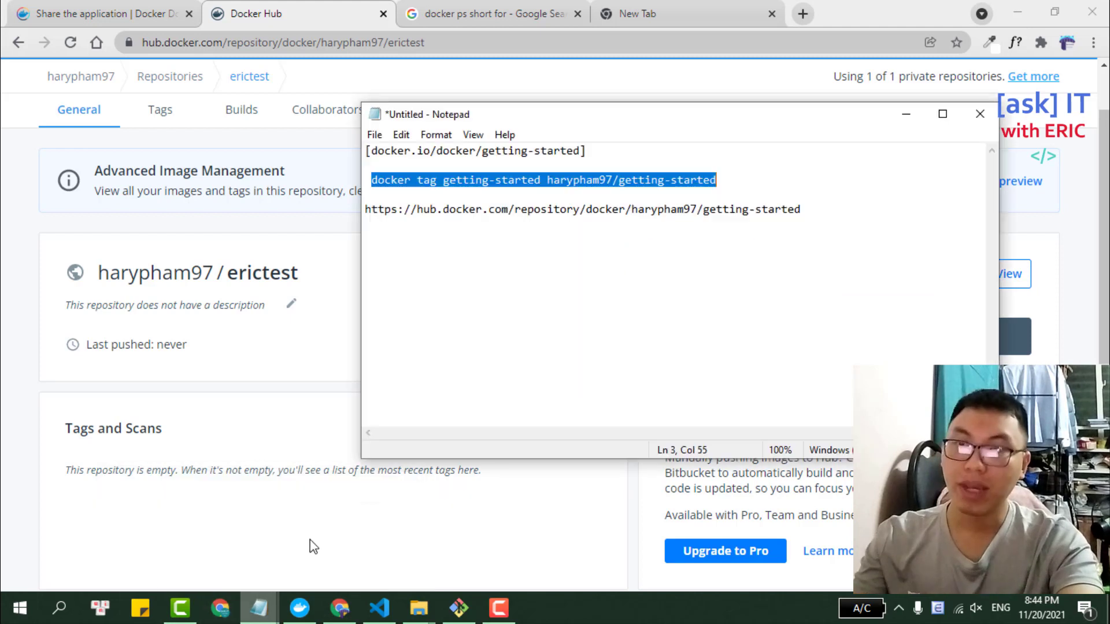
click(844, 214)
key(Return)
key(Return)
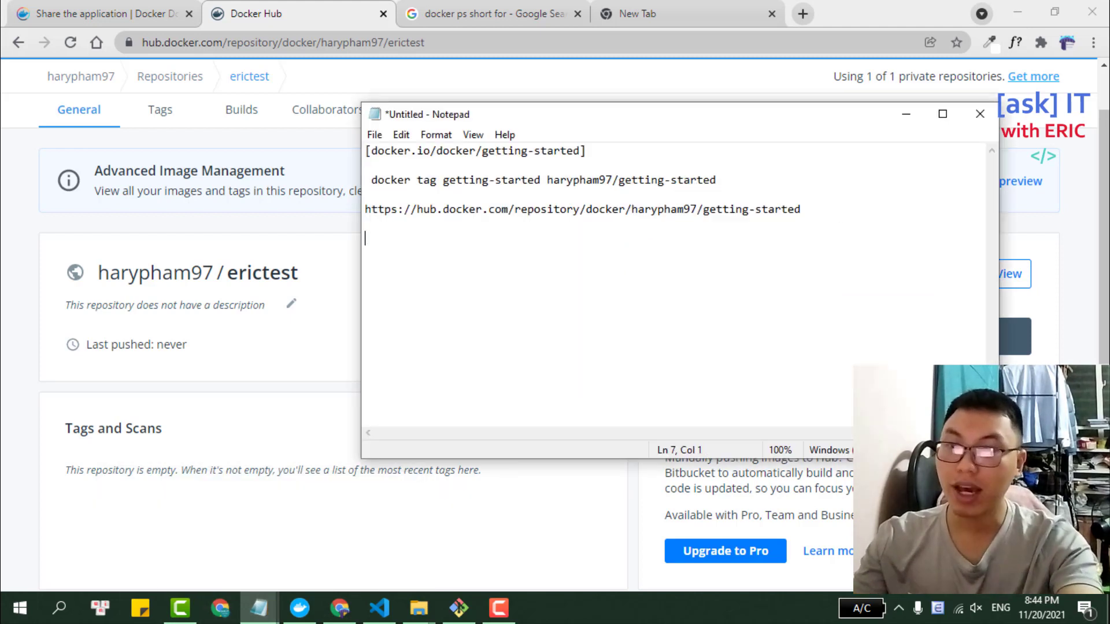
key(ctrl+v)
drag(808, 204, 705, 215)
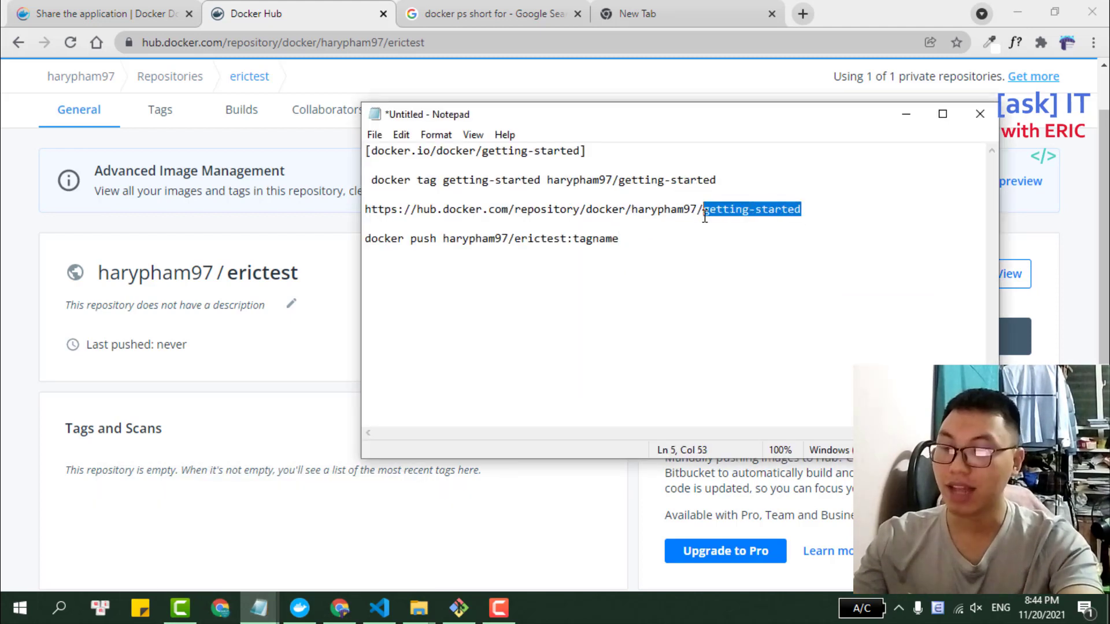
double_click(589, 240)
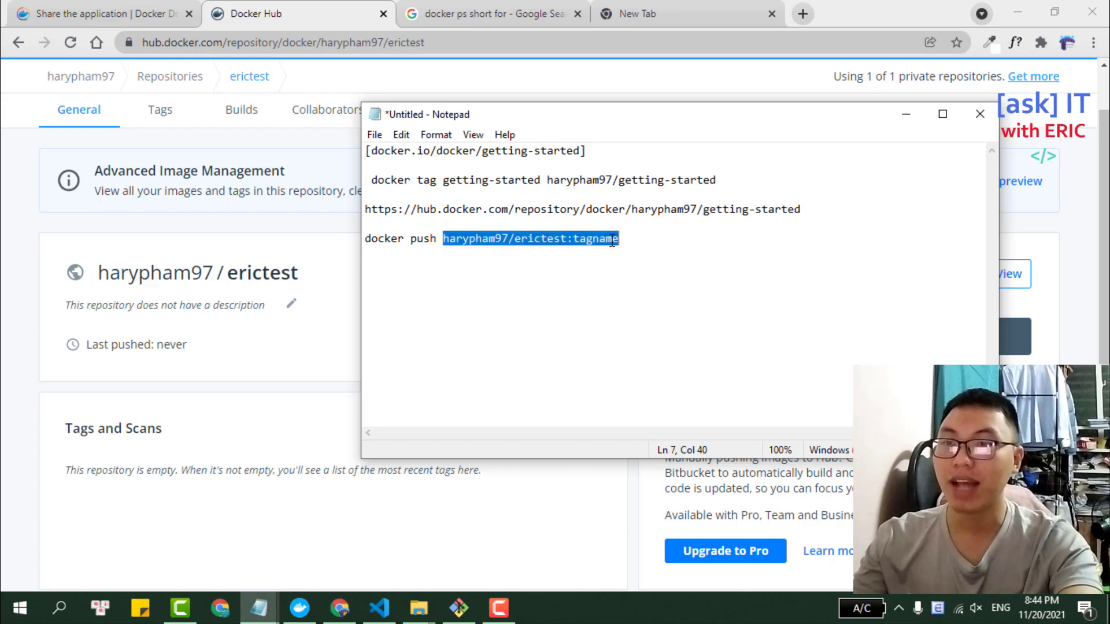
click(629, 239)
drag(620, 238, 576, 239)
key(ctrl+v)
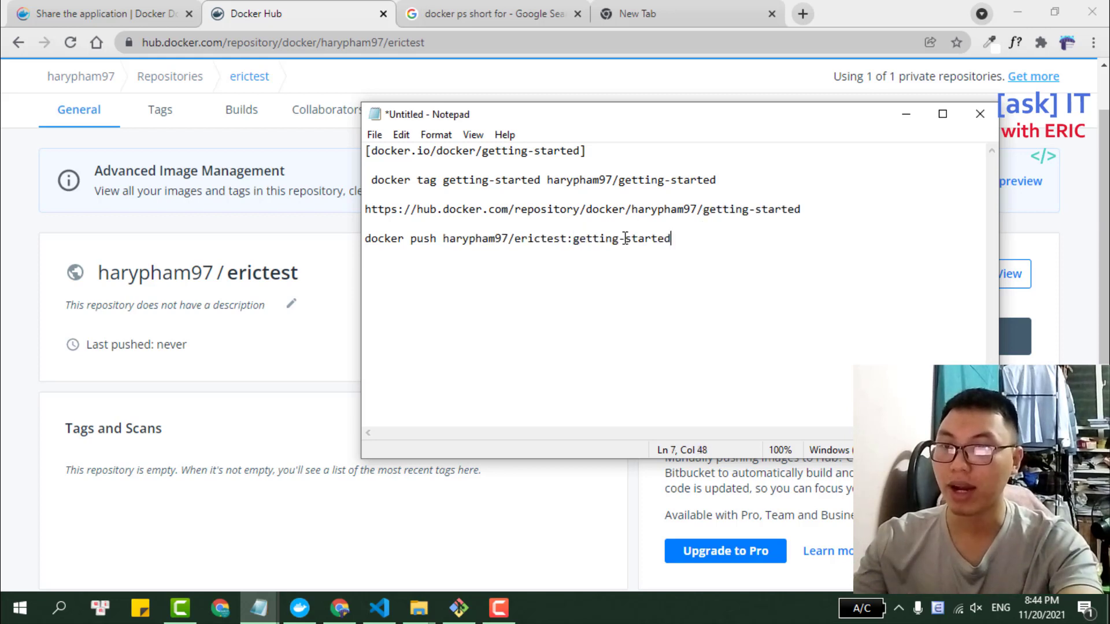
Step: Copy the finished erictest:getting-started push command line
drag(671, 239, 316, 240)
right_click(457, 240)
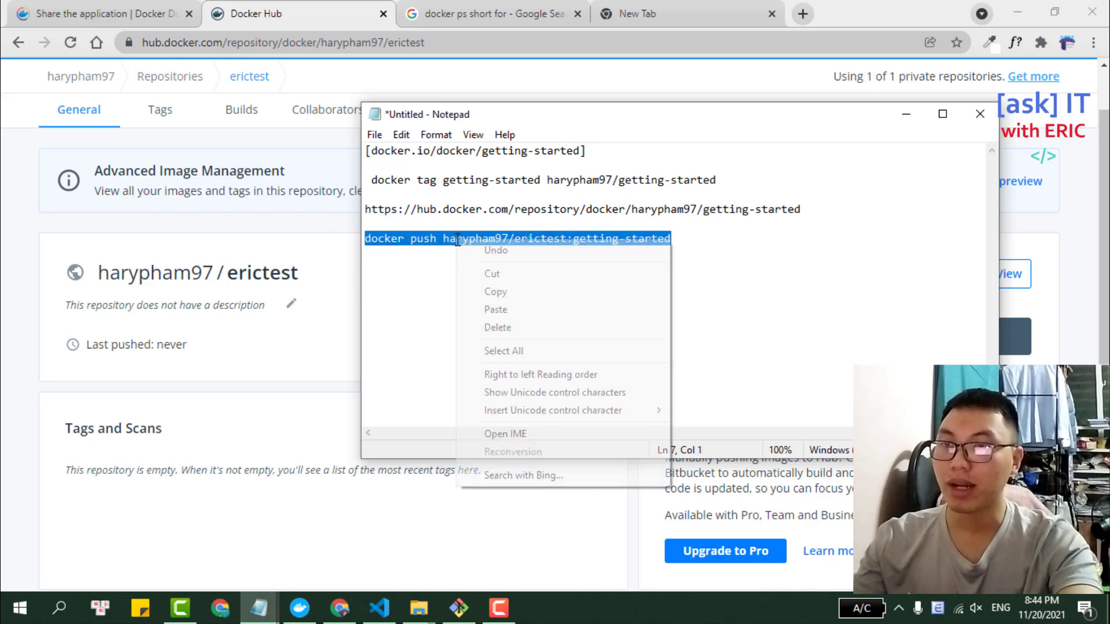
click(496, 292)
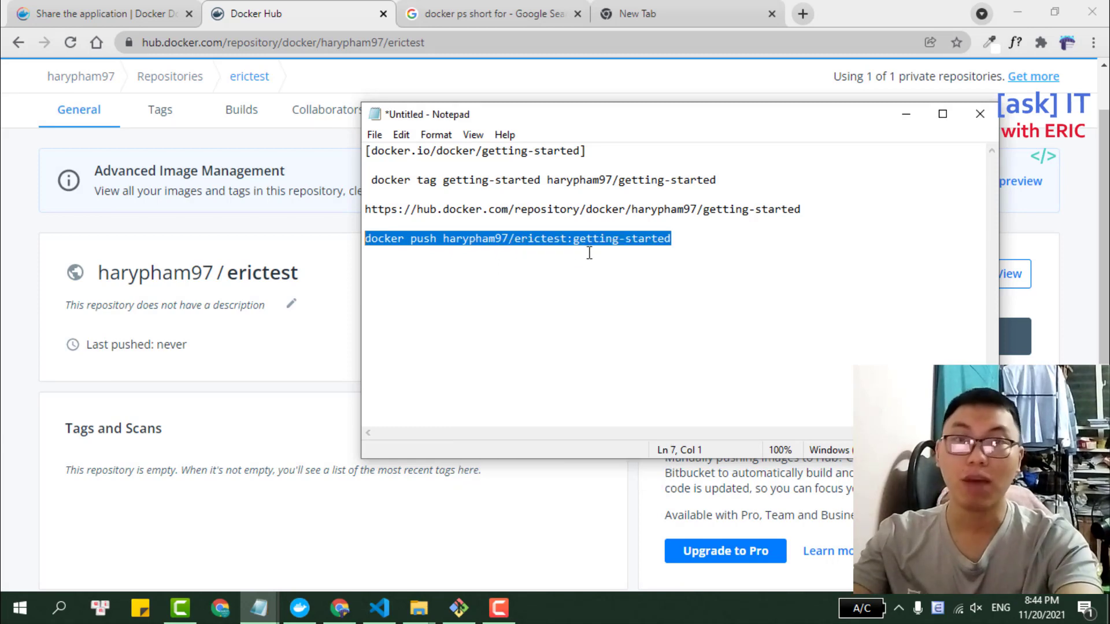
click(379, 607)
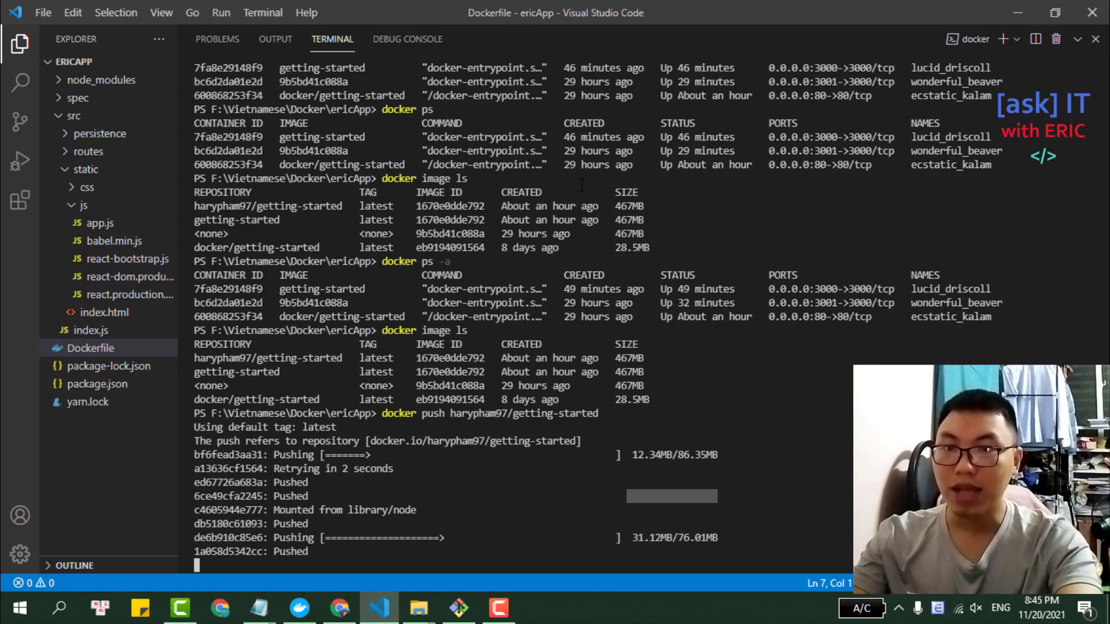
Step: In a new terminal, run docker image ls and highlight the two images sharing an ID
scroll(921, 151, up, 8)
scroll(984, 77, up, 6)
click(1003, 41)
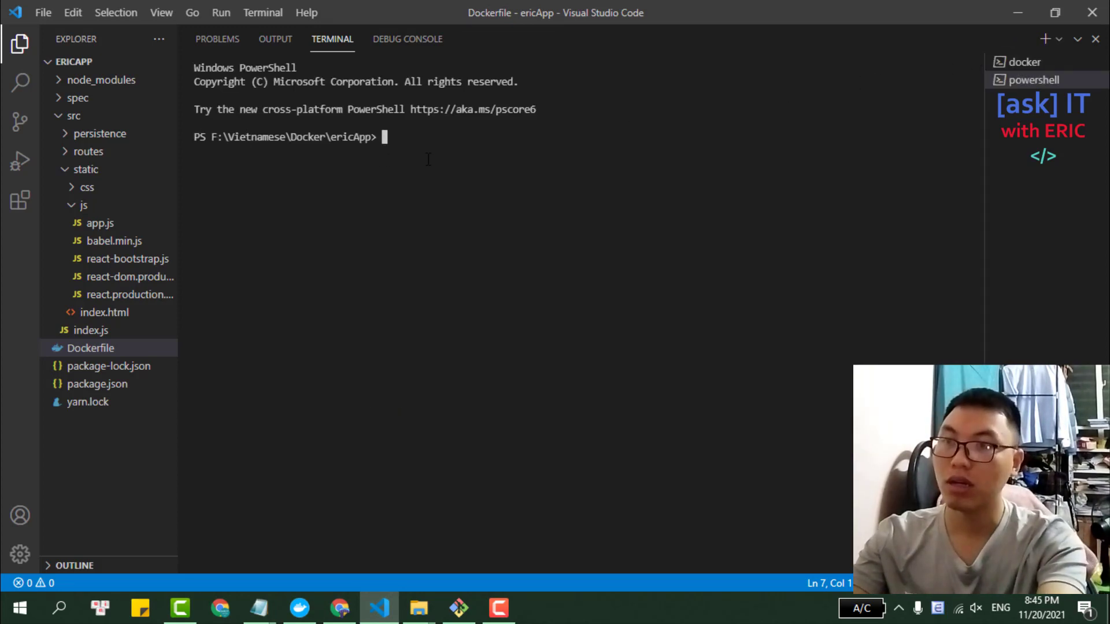
text(docker )
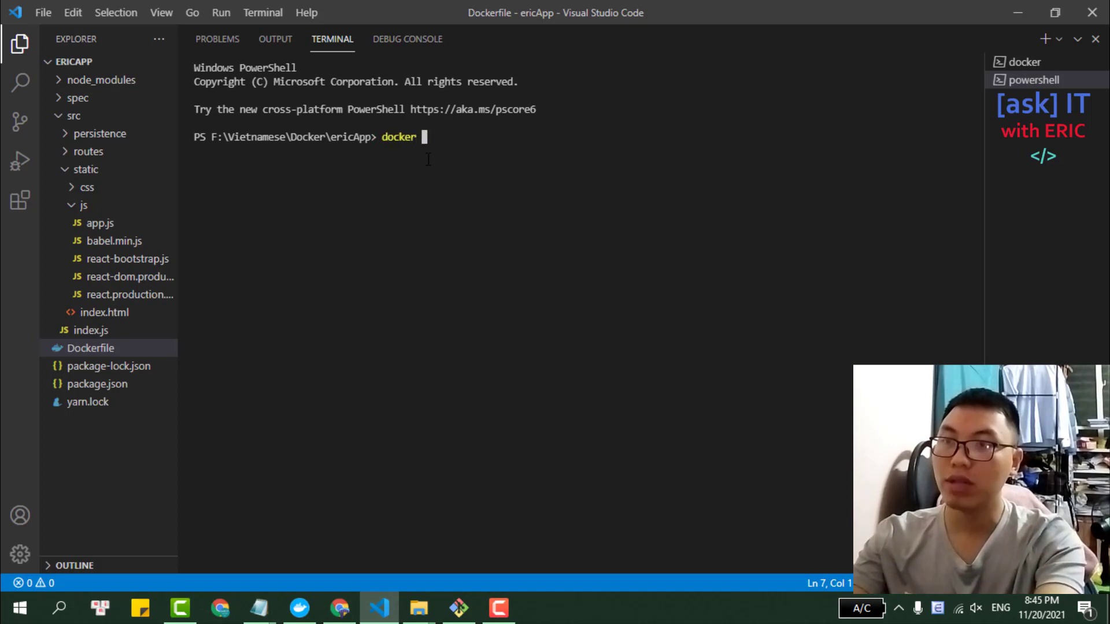
text(image ls)
key(Return)
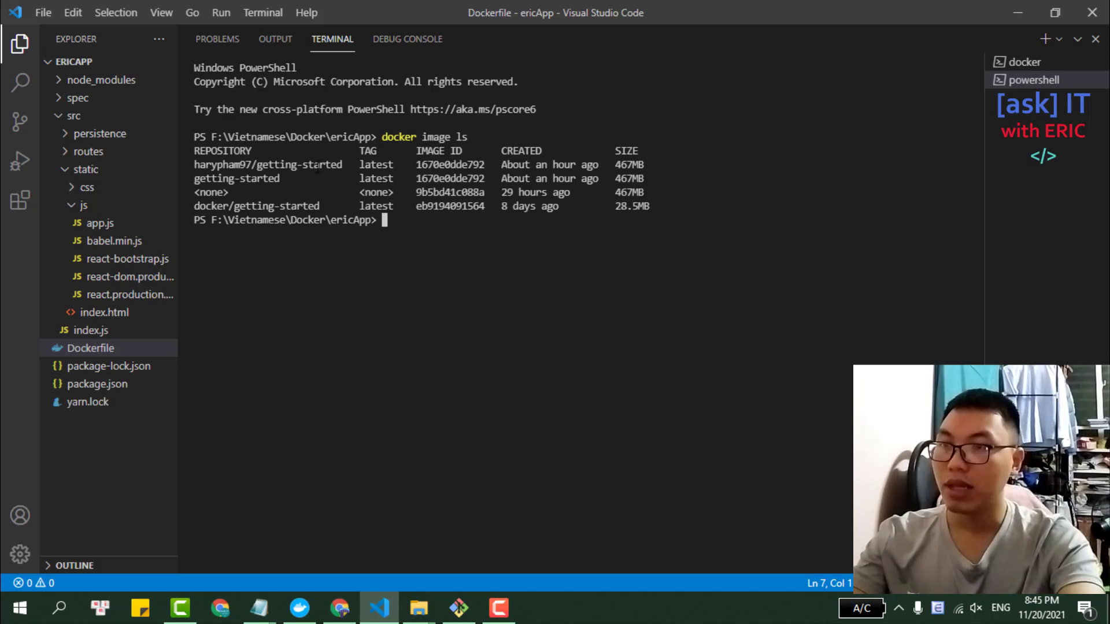
drag(412, 164, 485, 165)
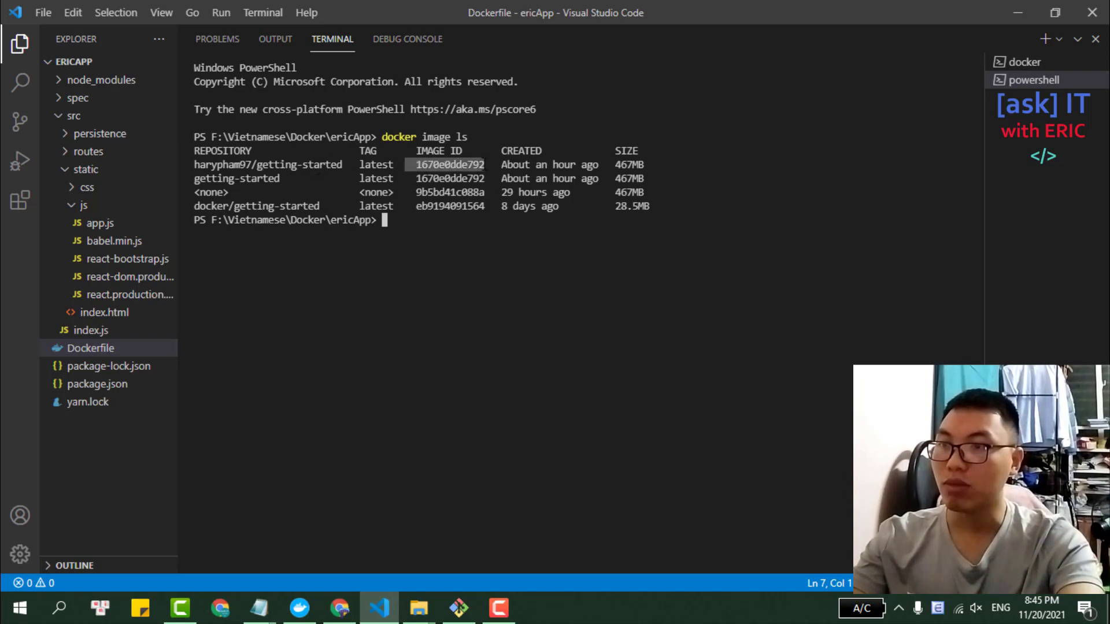
drag(410, 169, 503, 178)
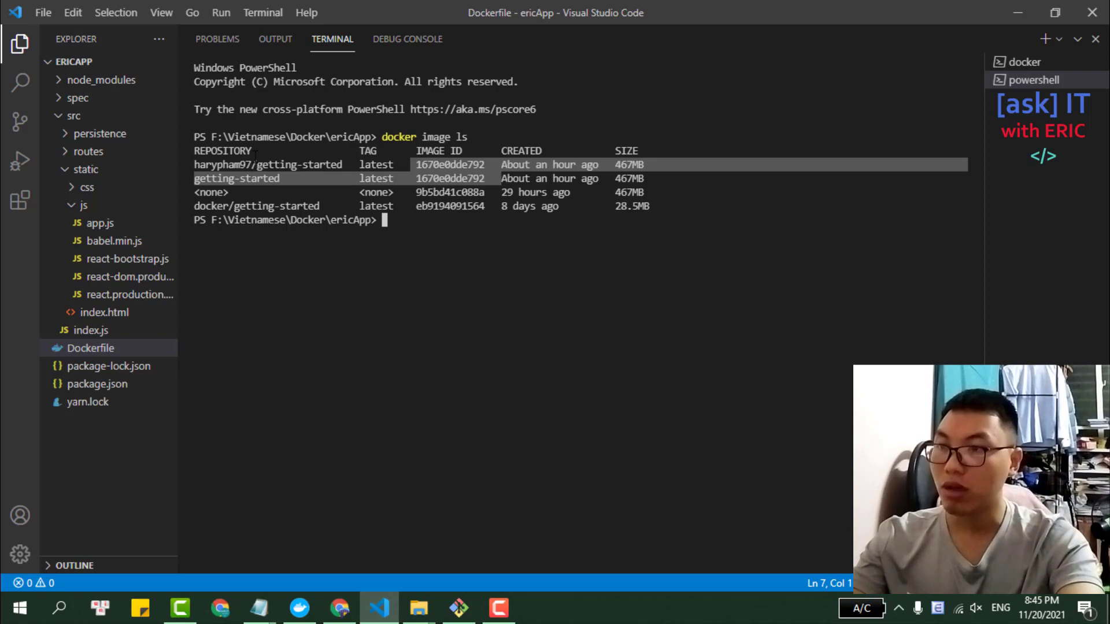
drag(283, 179, 194, 179)
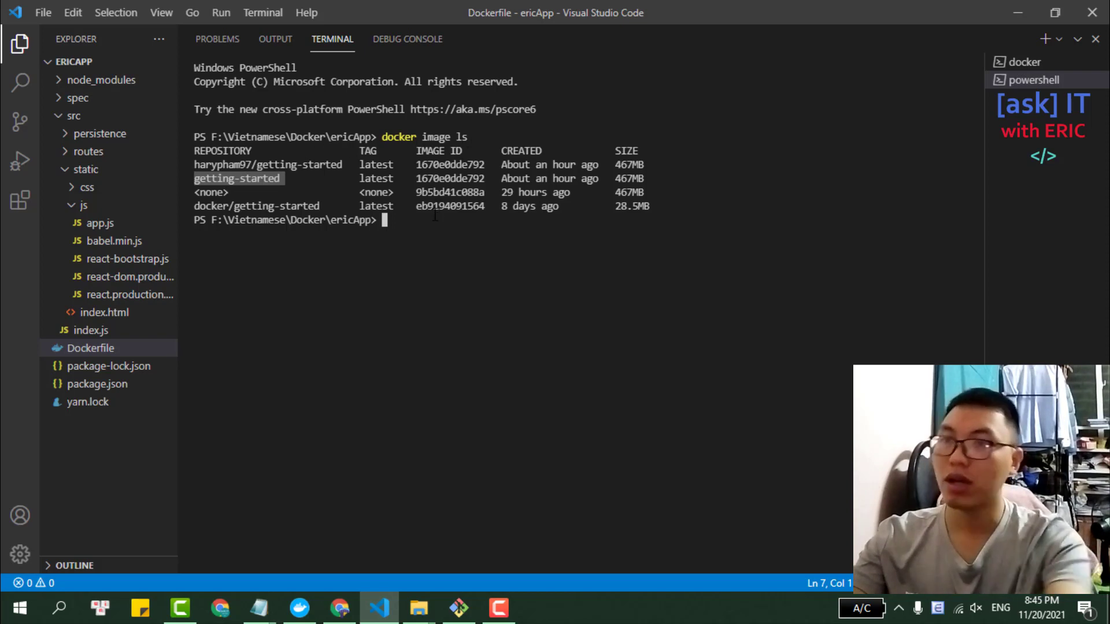
key(ctrl+c)
Step: Run docker image and docker ps -a, highlighting the getting-started container row
text(docker im)
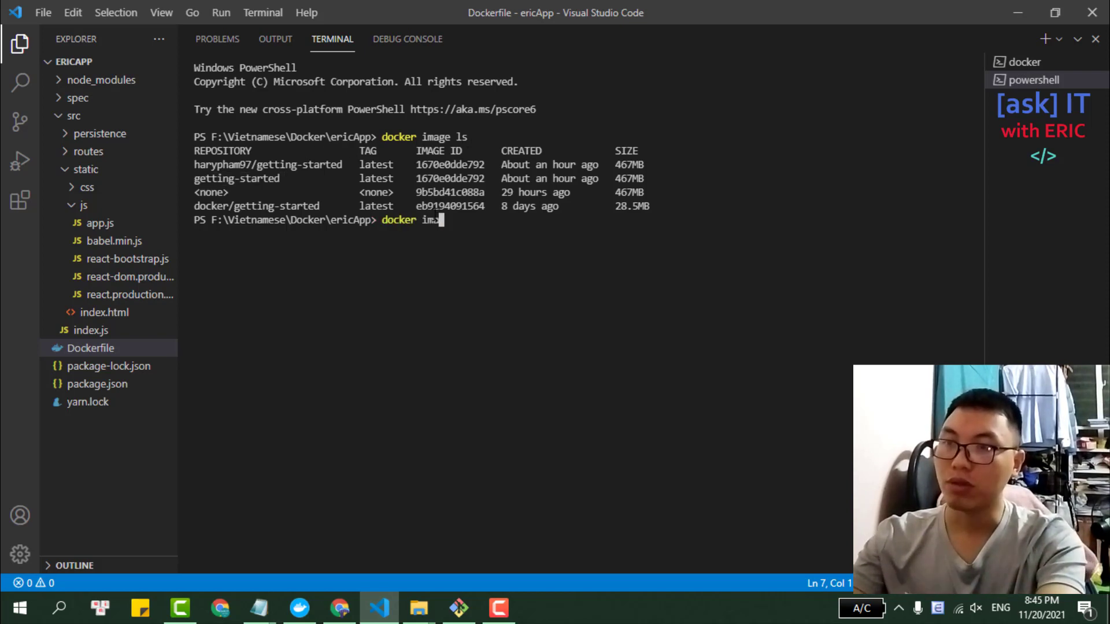
text(age)
key(Return)
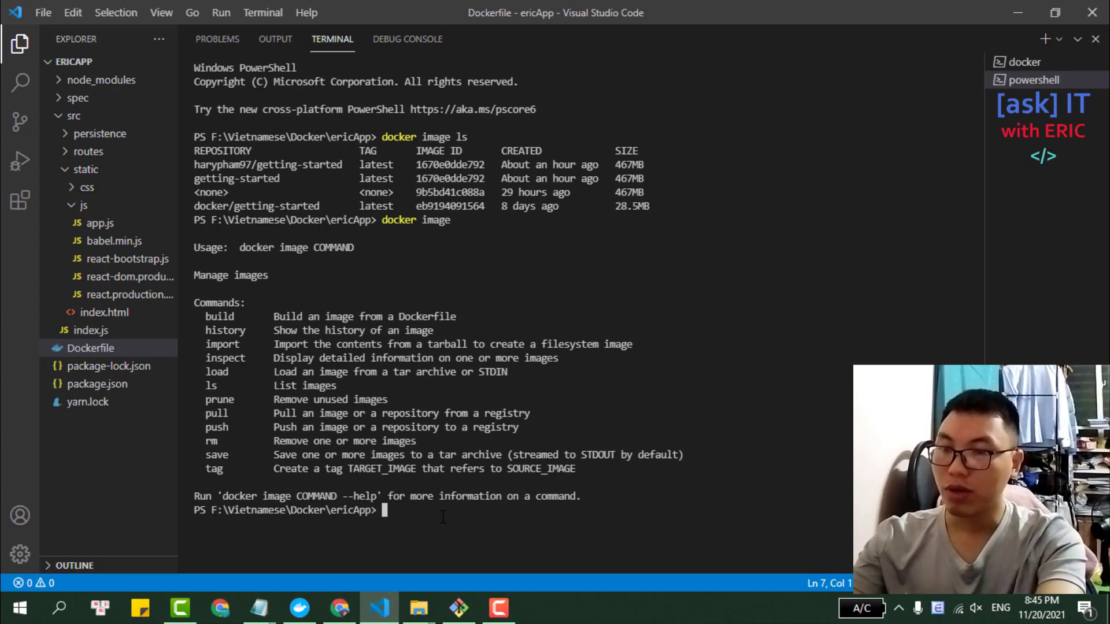
text(docker)
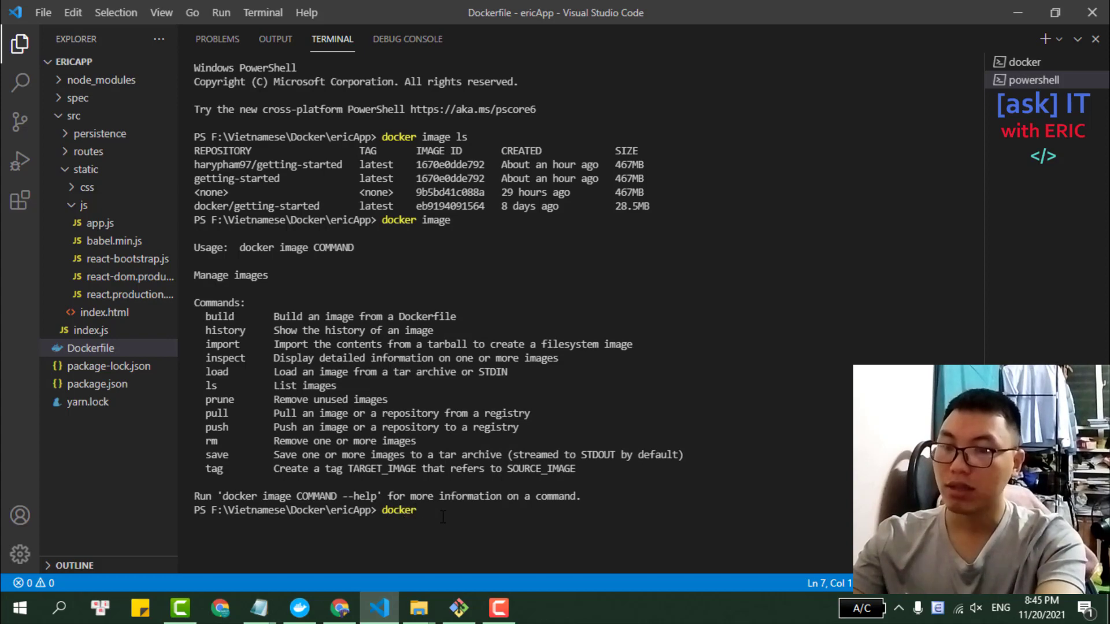
text( ps )
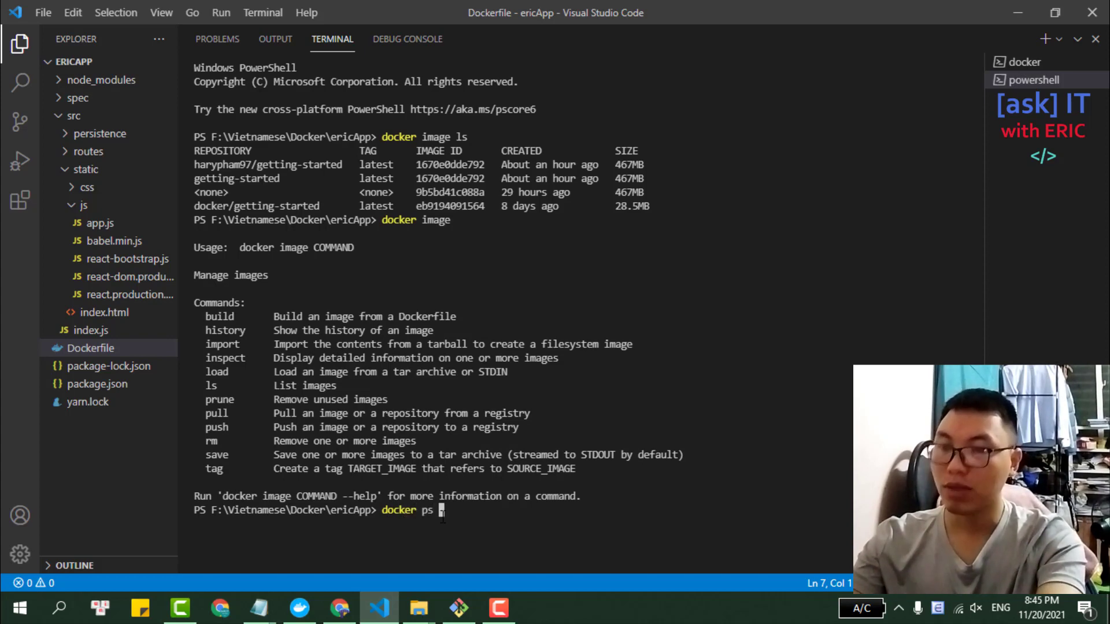
text(-a)
key(Return)
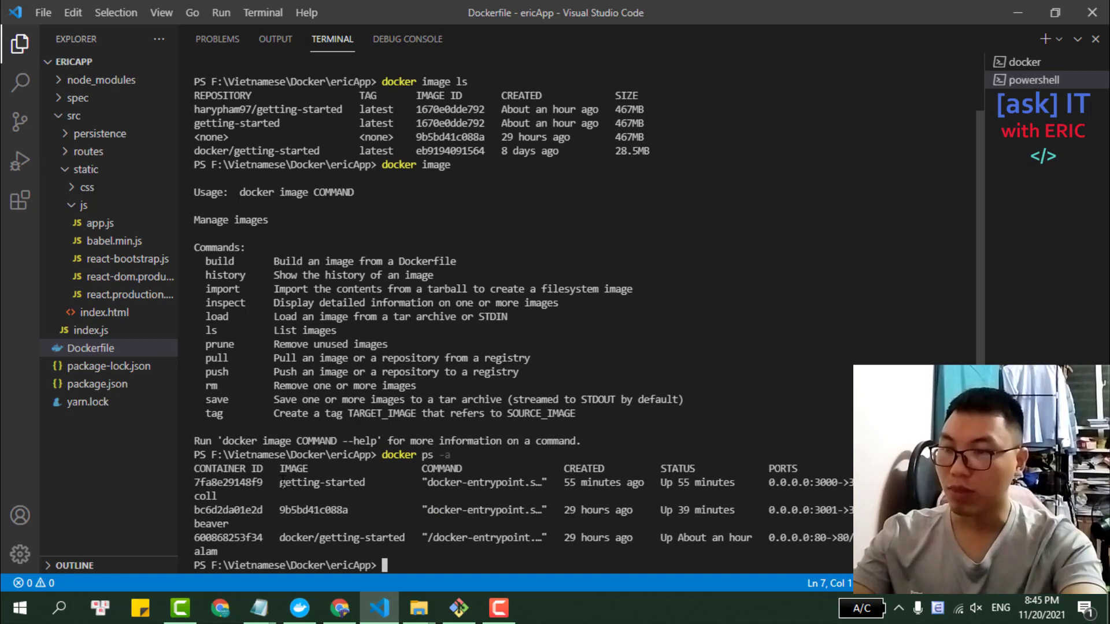
drag(305, 485, 371, 479)
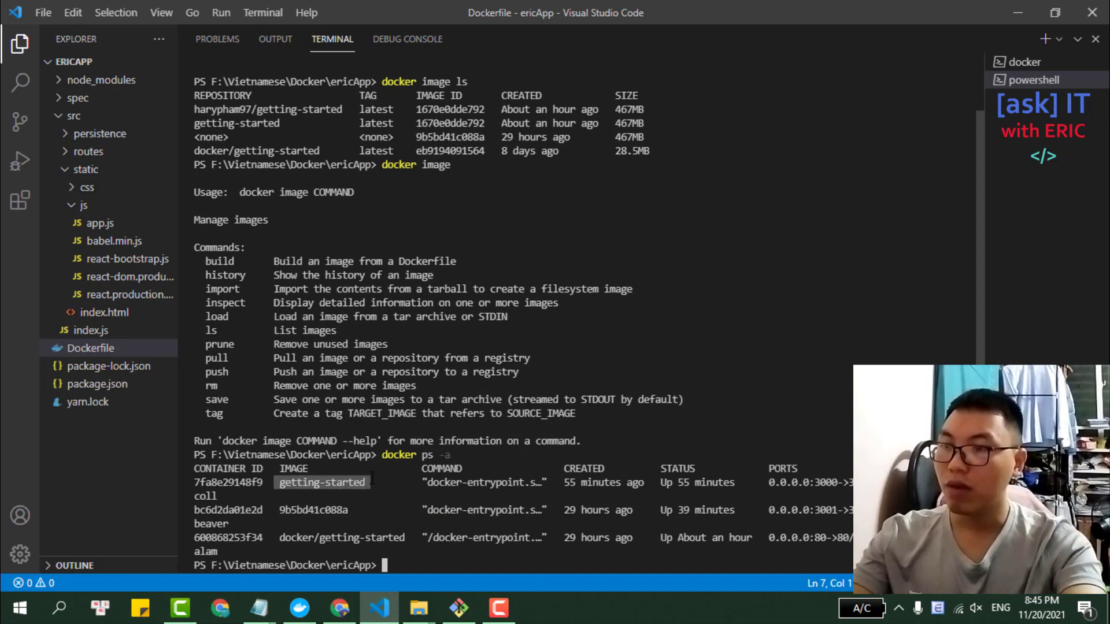
drag(263, 483, 853, 483)
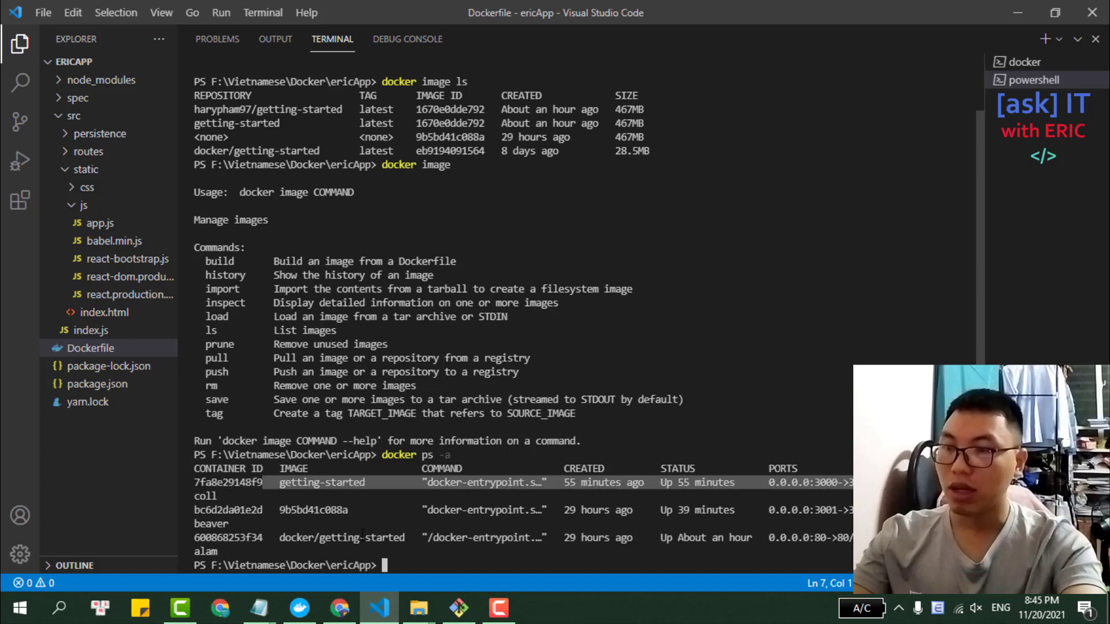
click(404, 564)
Step: Run the docker push for erictest:getting-started and note the repository name in the failure
key(Up)
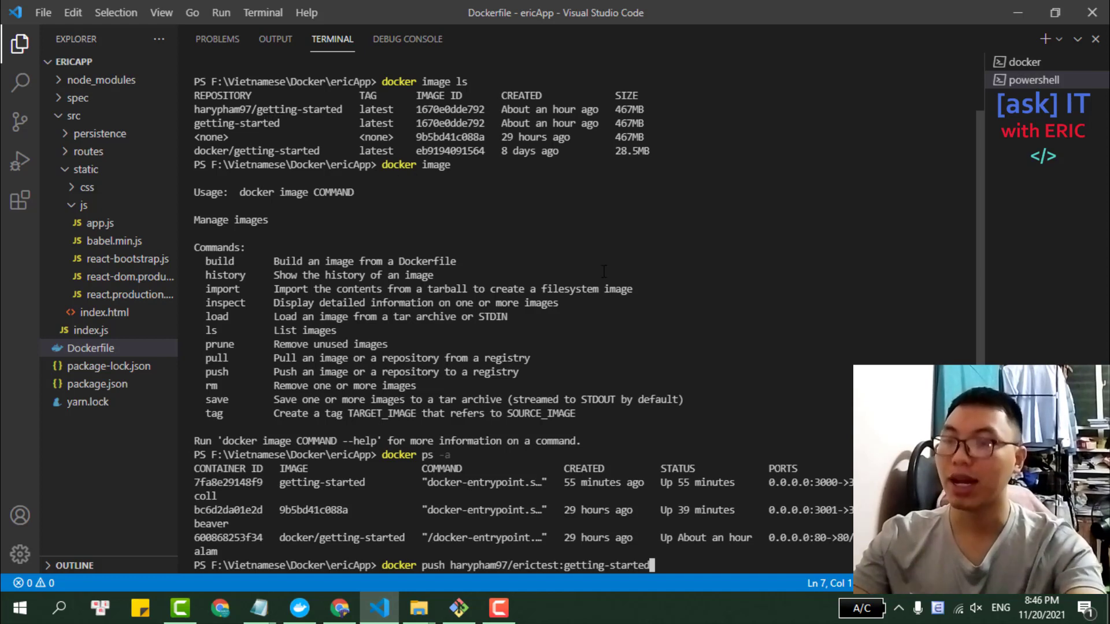
key(Return)
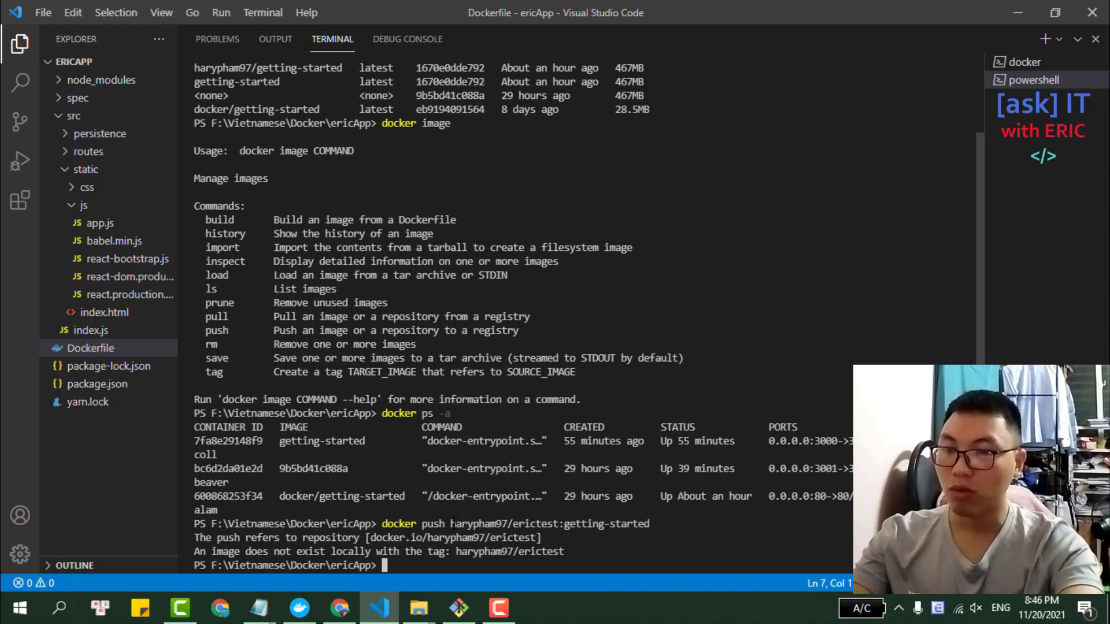
drag(451, 524, 558, 524)
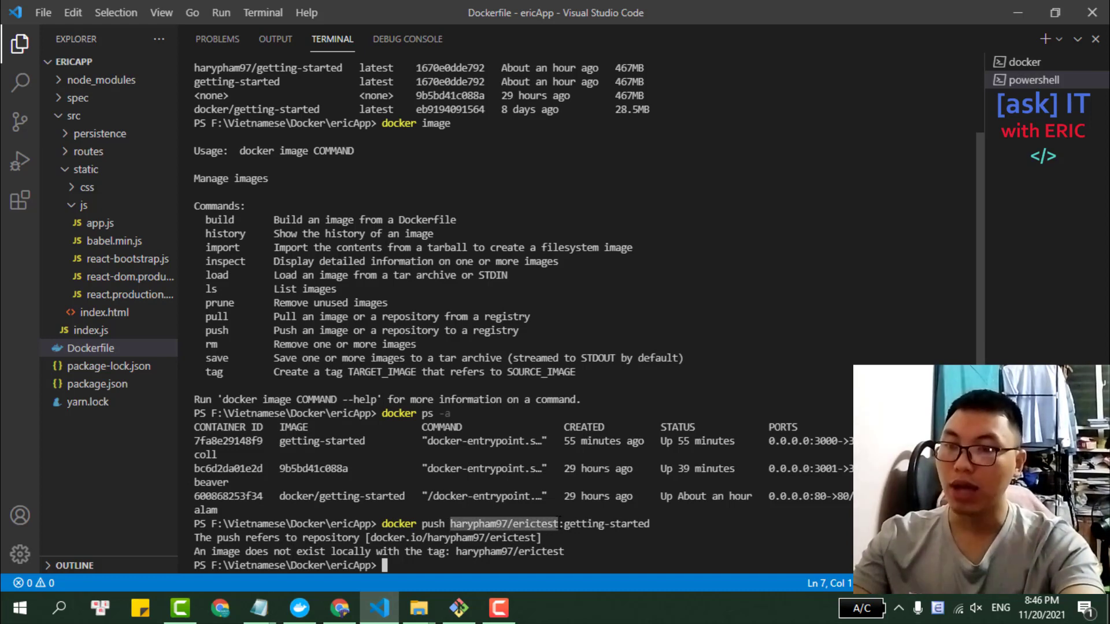
click(567, 523)
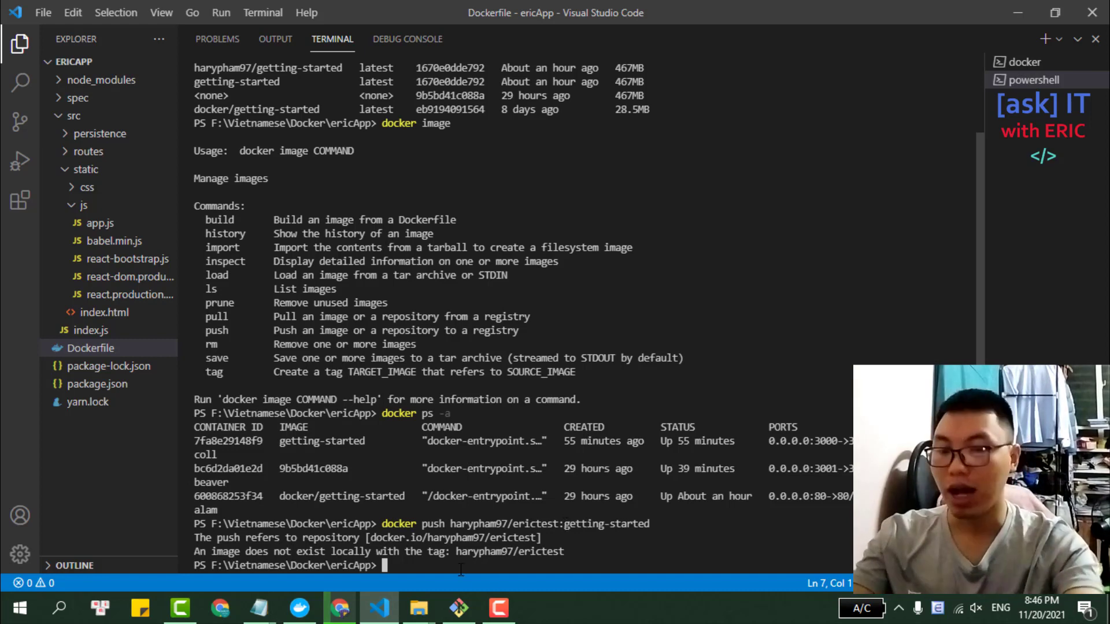
Step: Discard the recalled push command and recall the earlier docker build -t getting-started . command
key(Up)
key(Left)
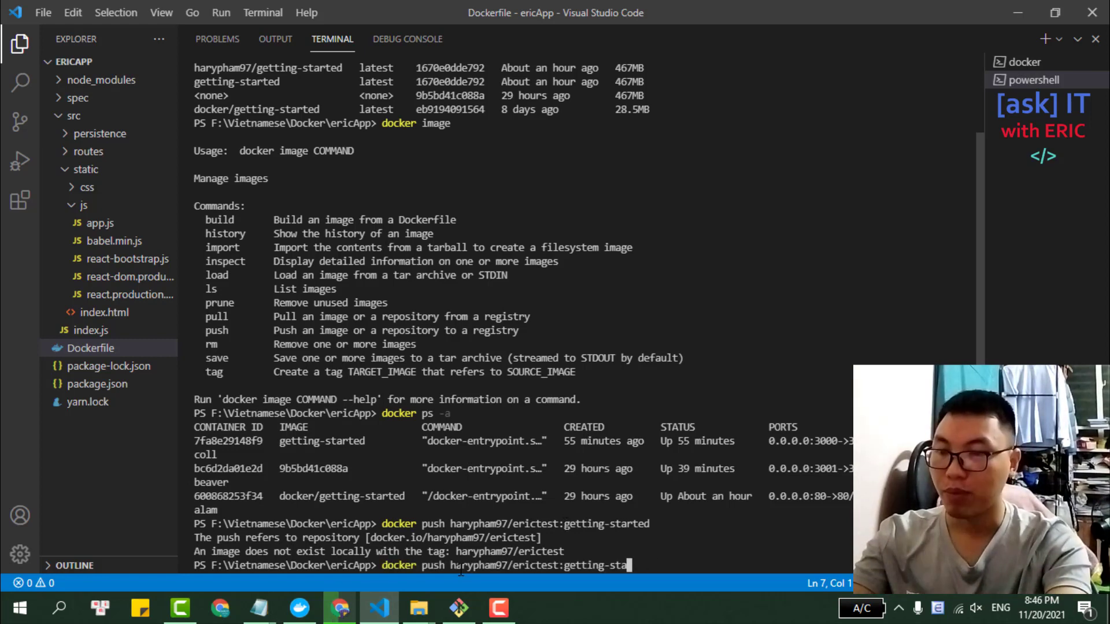
key(BackSpace)
key(BackSpace)
key(BackSpace)
key(BackSpace)
key(BackSpace)
key(BackSpace)
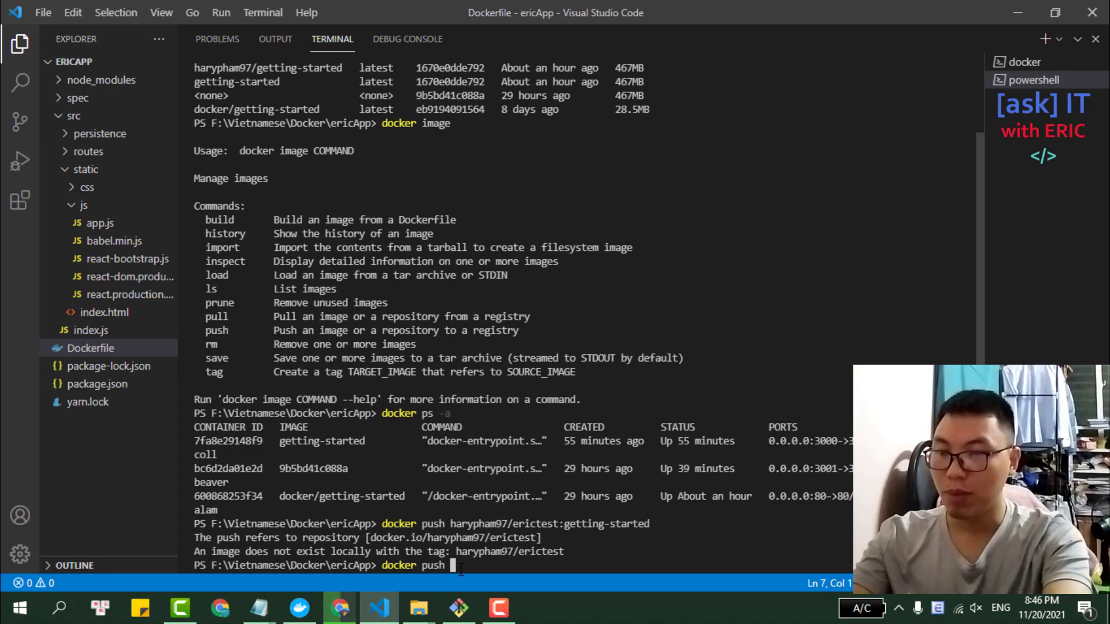
key(BackSpace)
key(BackSpace)
key(BackSpace)
key(Up)
key(Up)
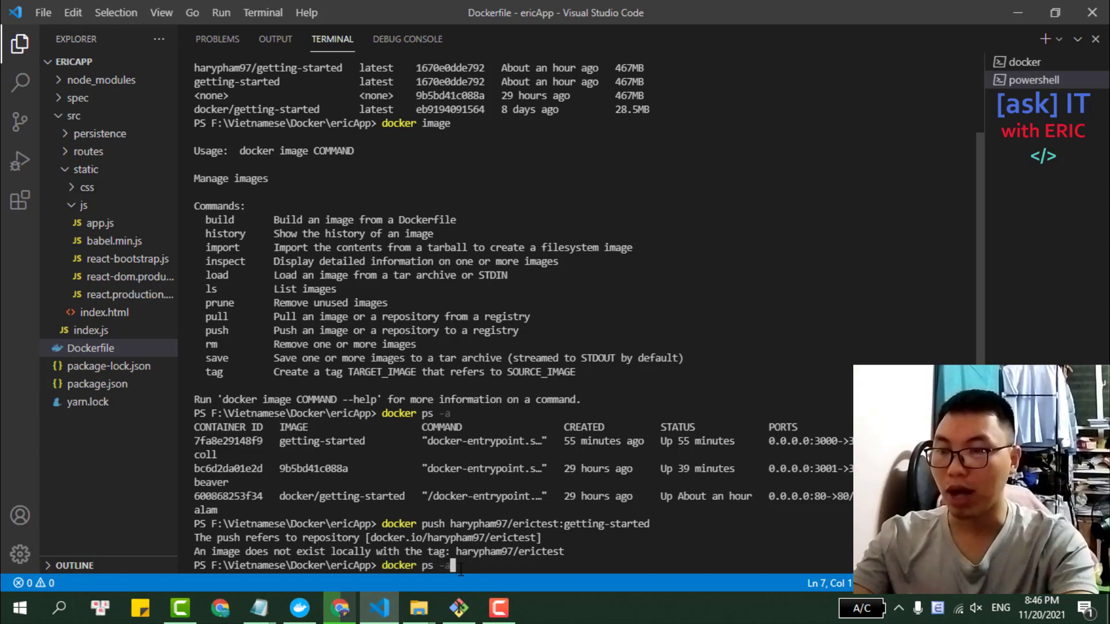
key(Up)
key(Up)
key(Up)
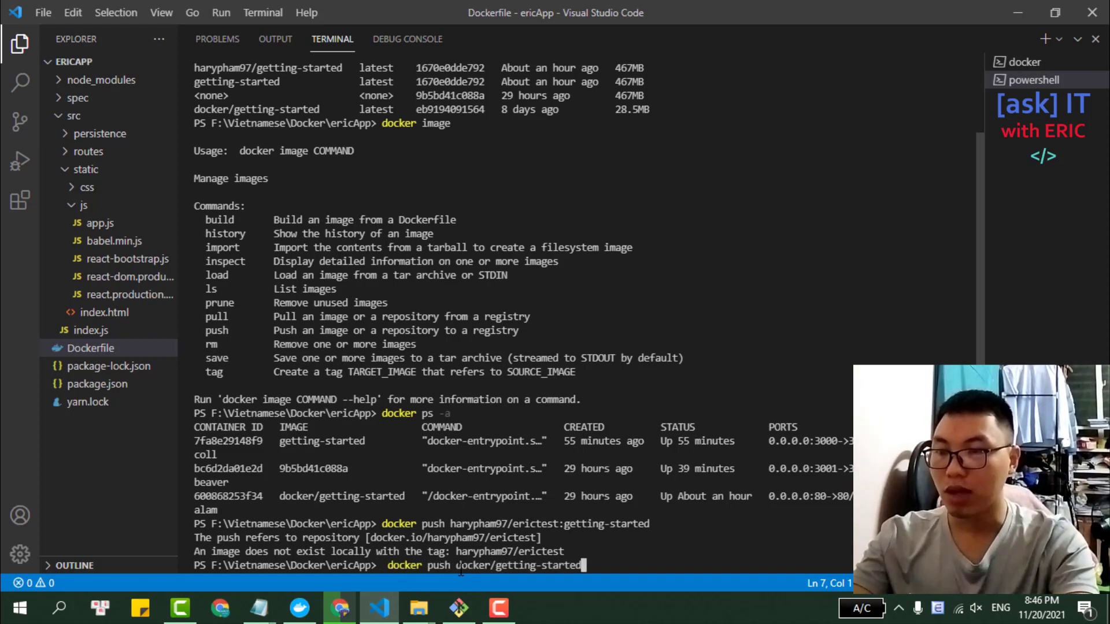
key(Up)
key(Up)
key(Up)
key(Up)
key(Up)
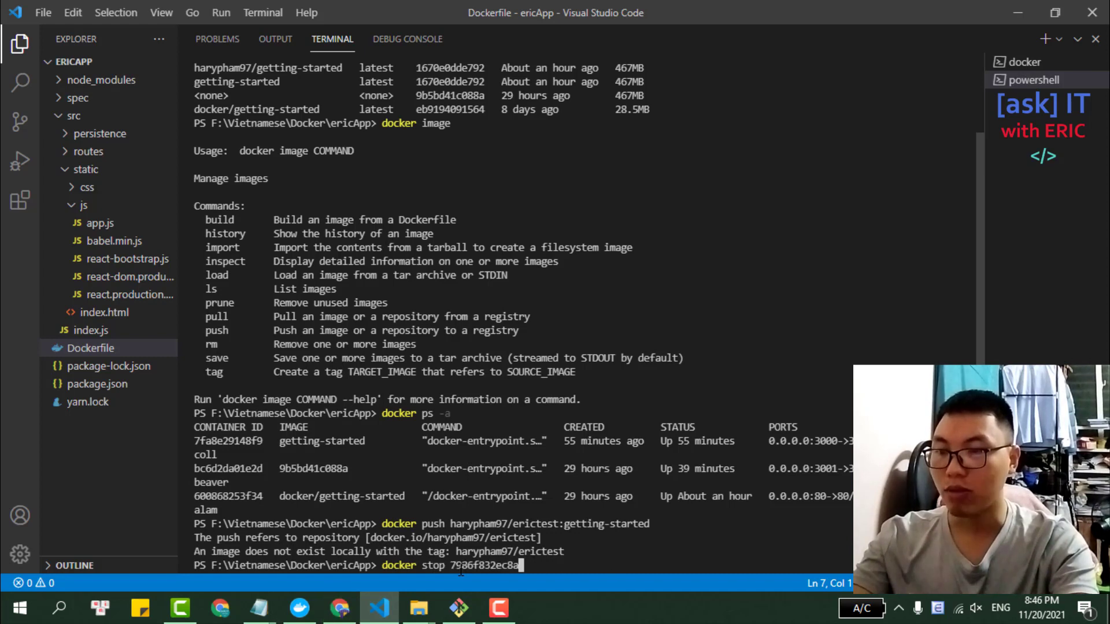
key(Up)
key(Up)
key(Up)
key(Down)
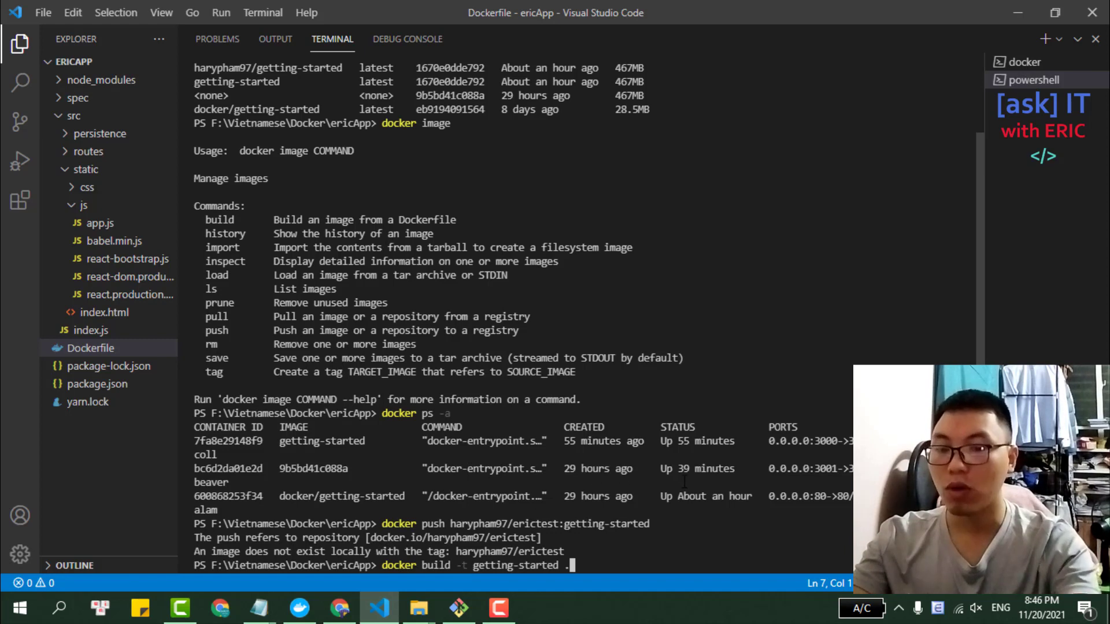
Step: Change the build tag to testbuilddocker and run docker build -t testbuilddocker
key(Left)
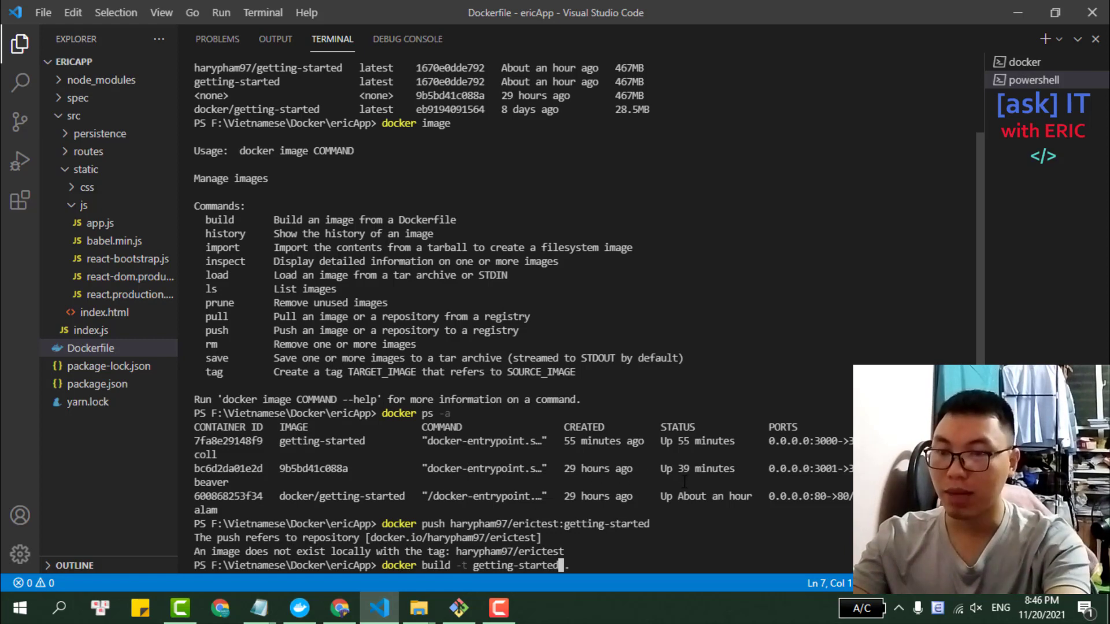
key(BackSpace)
key(BackSpace)
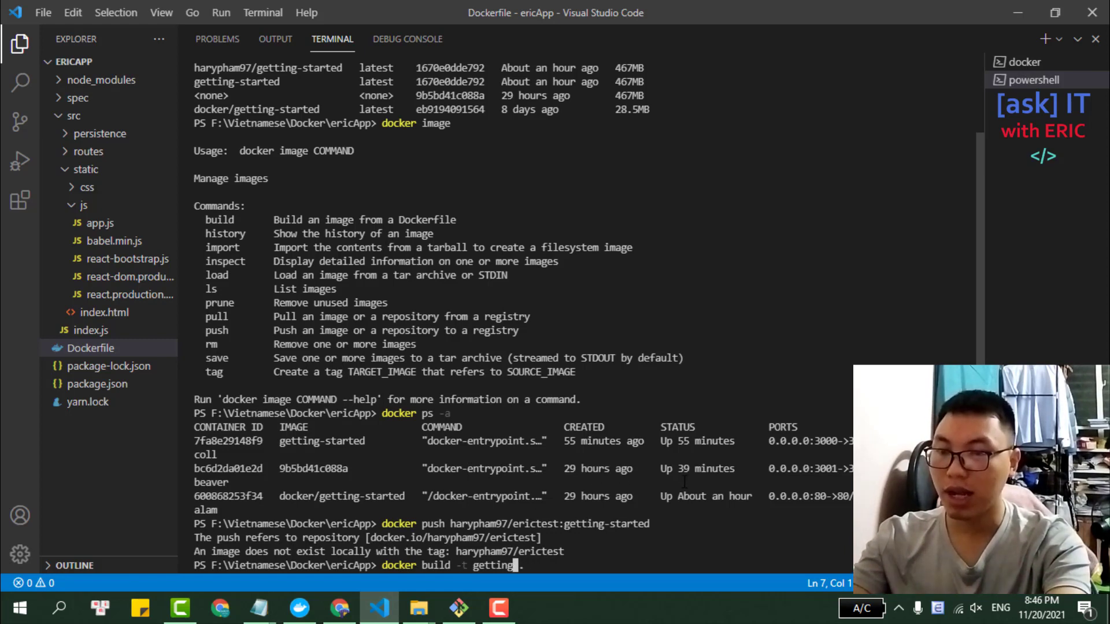
key(BackSpace)
key(BackSpace)
key(BackSpace)
key(BackSpace)
key(BackSpace)
key(BackSpace)
text(te)
key(BackSpace)
key(BackSpace)
key(BackSpace)
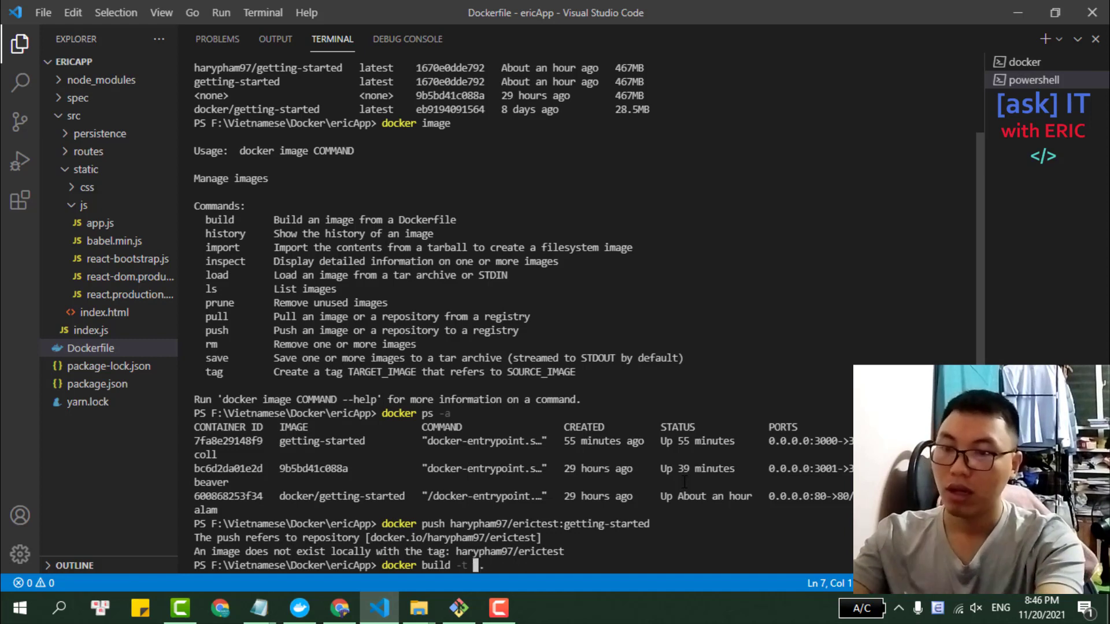
text(testbuil)
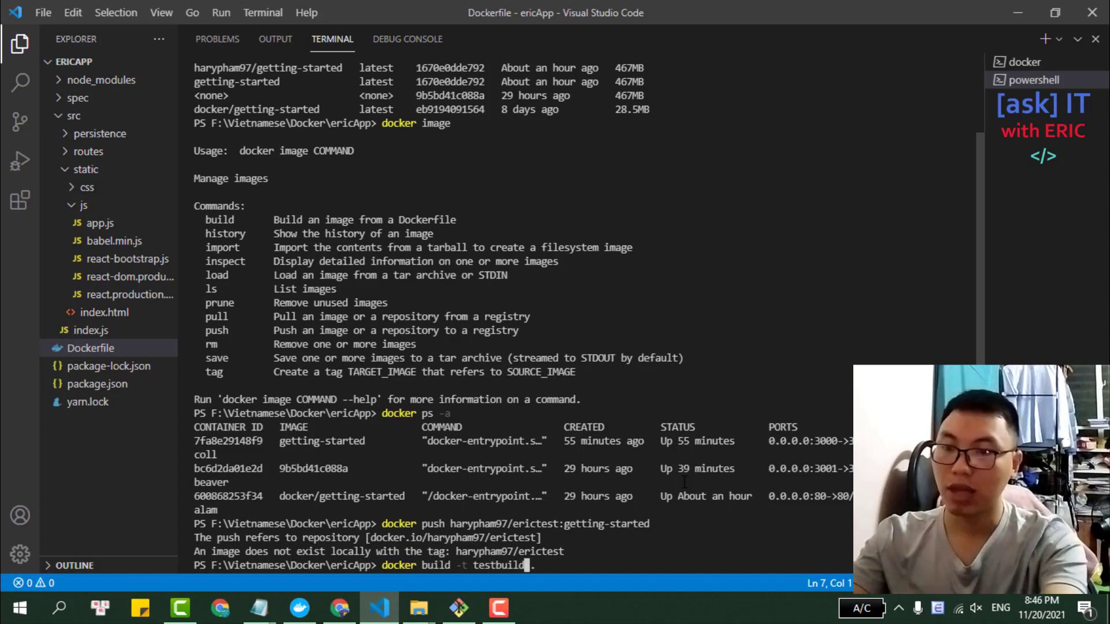
text(ddocker)
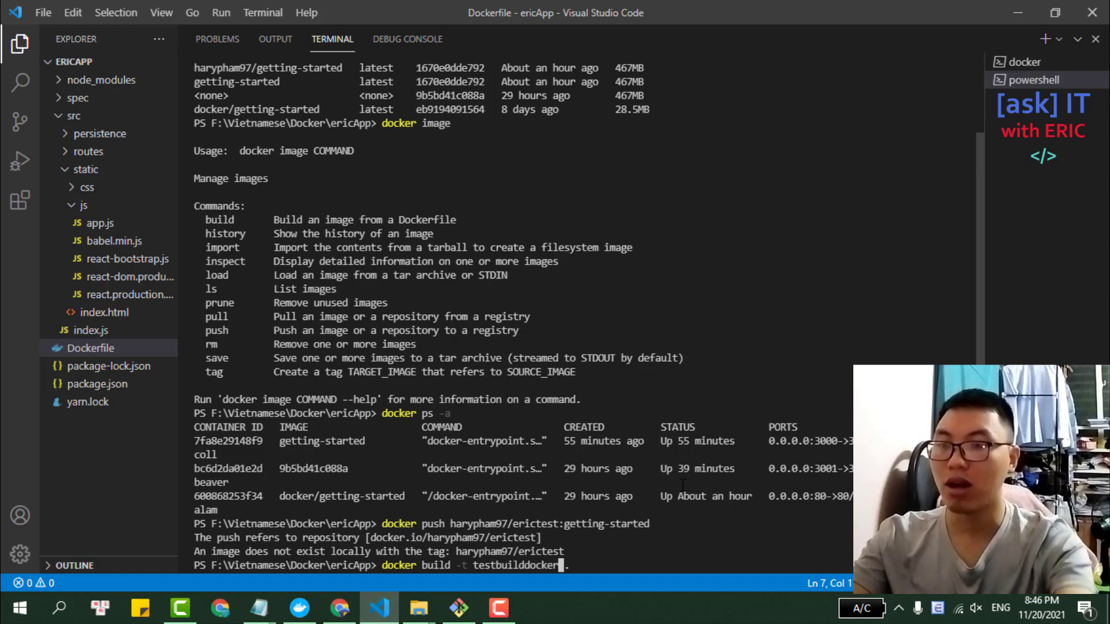
key(Return)
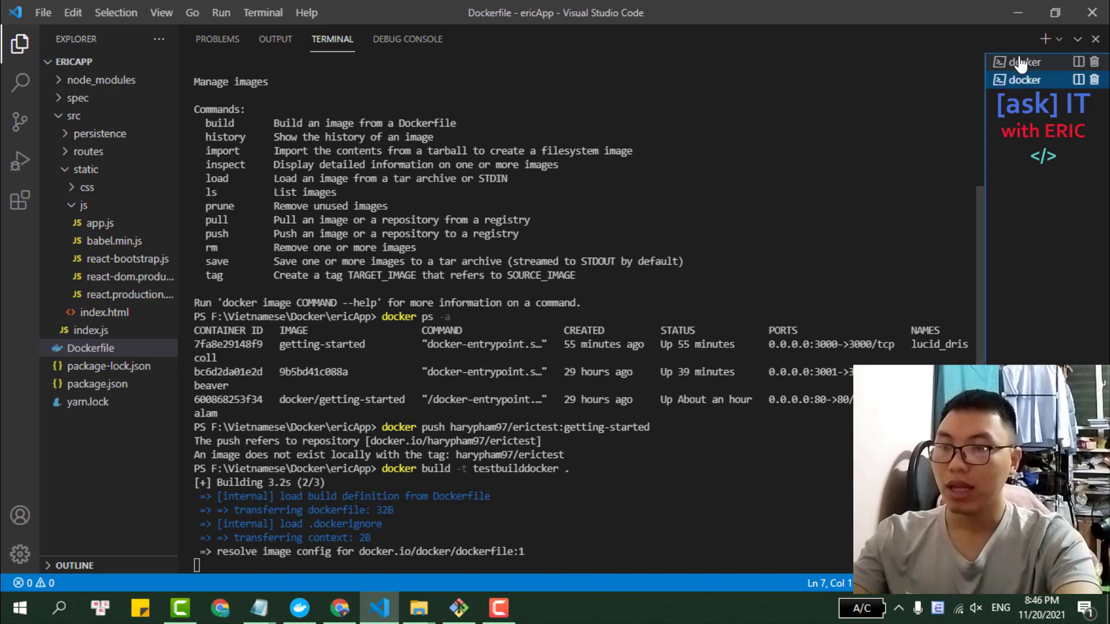
Step: In the first docker terminal, find and select the 'Retrying in 1 second' push message
click(1023, 62)
scroll(617, 266, down, 10)
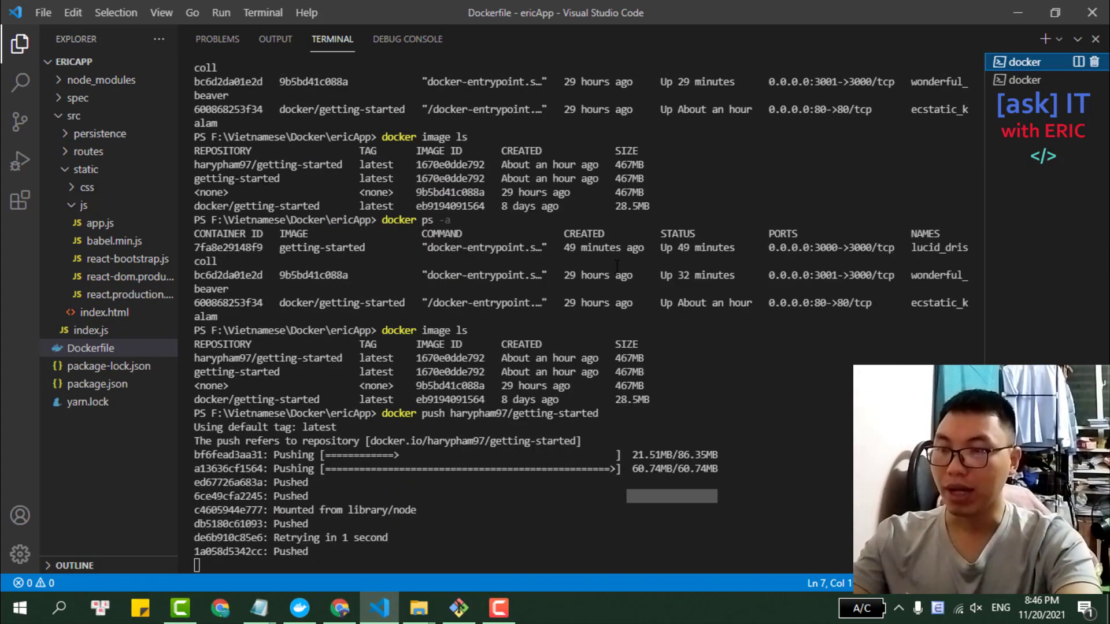
drag(398, 537, 275, 538)
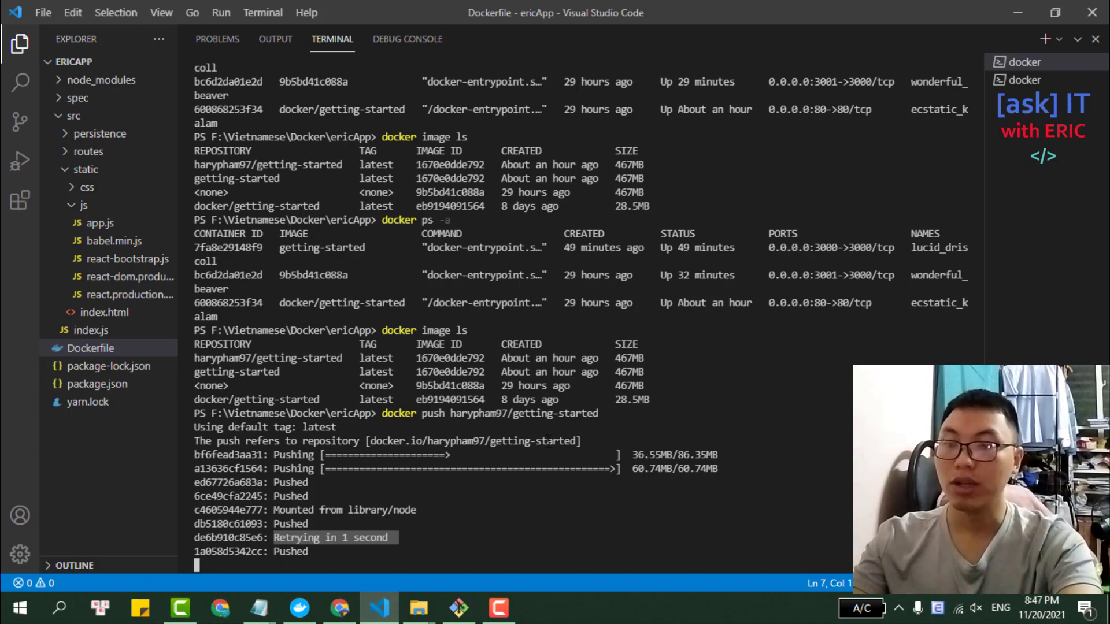
Step: Return to the second terminal, where the testbuilddocker build finished in 20.8s
mouse_move(1025, 80)
click(1025, 81)
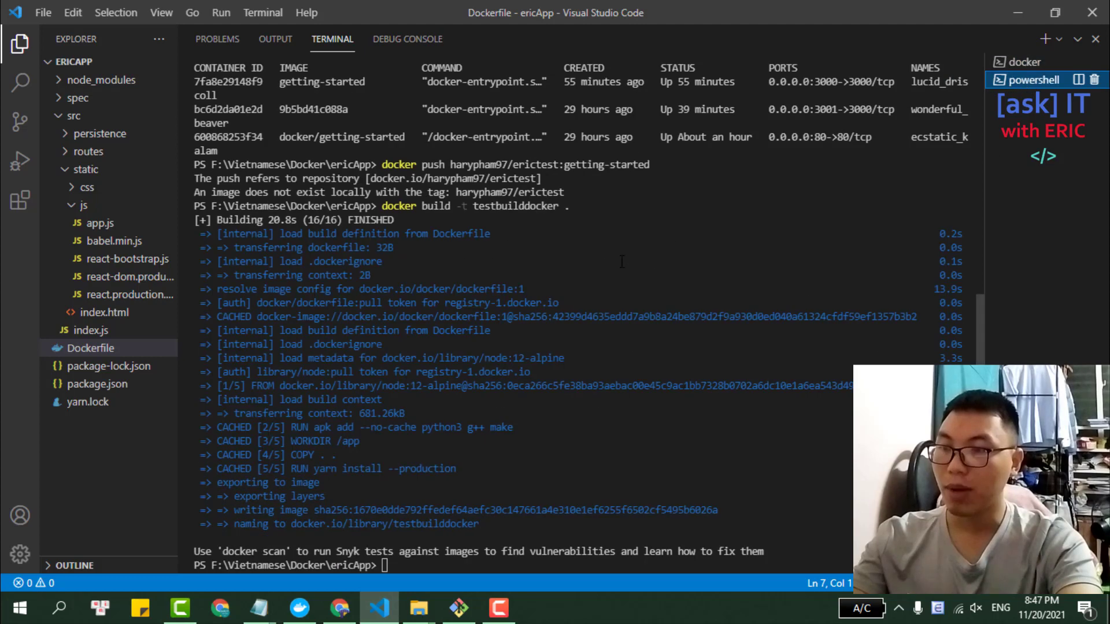
scroll(452, 439, up, 4)
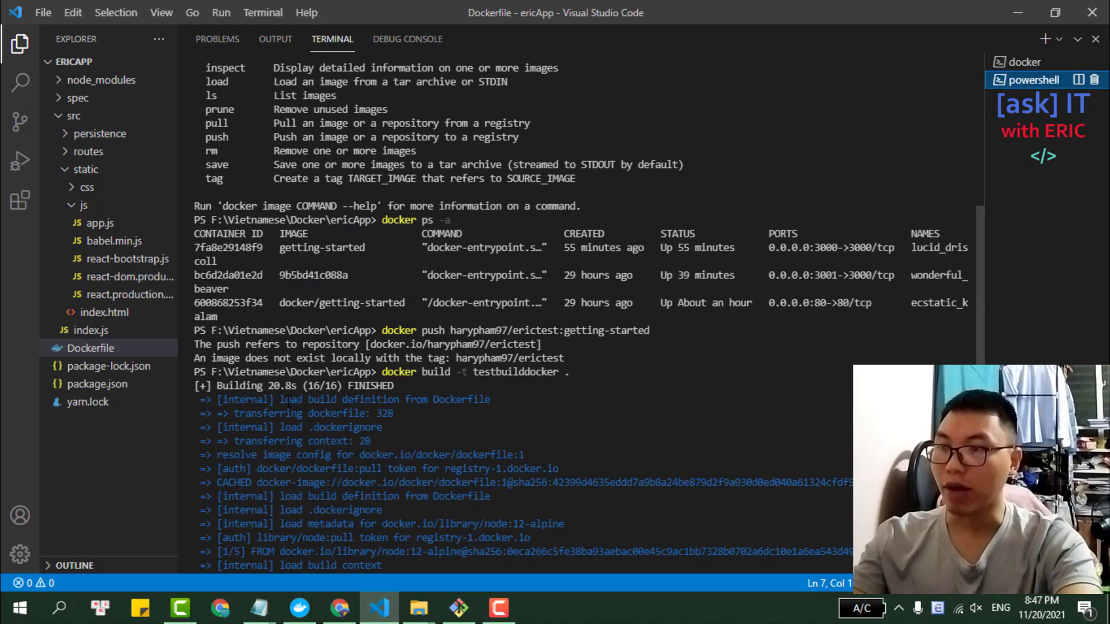
scroll(236, 395, down, 4)
click(209, 220)
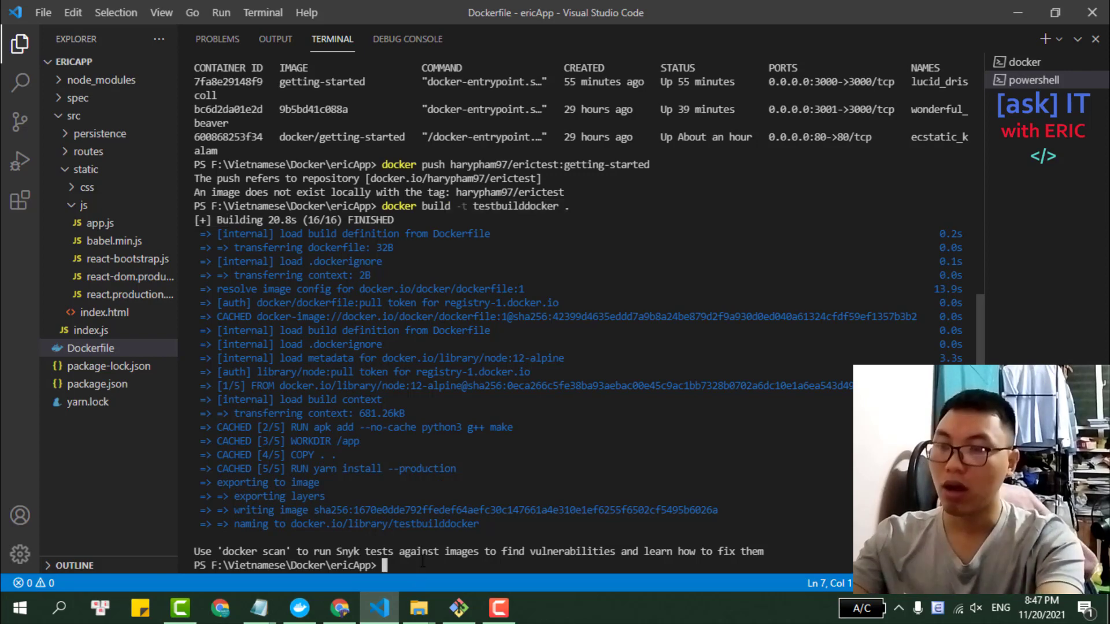
Step: Run 'docker ps -a' and 'docker image ls', confirming testbuilddocker is listed as image 1670e0dde792, 467MB
text(docker ps )
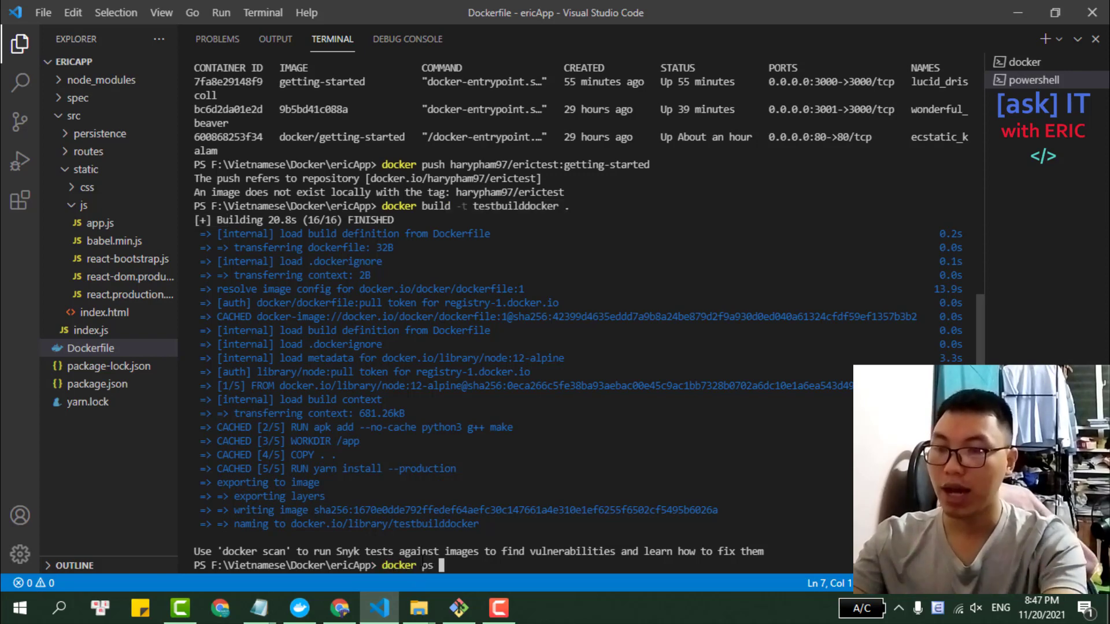
text(-a)
key(Return)
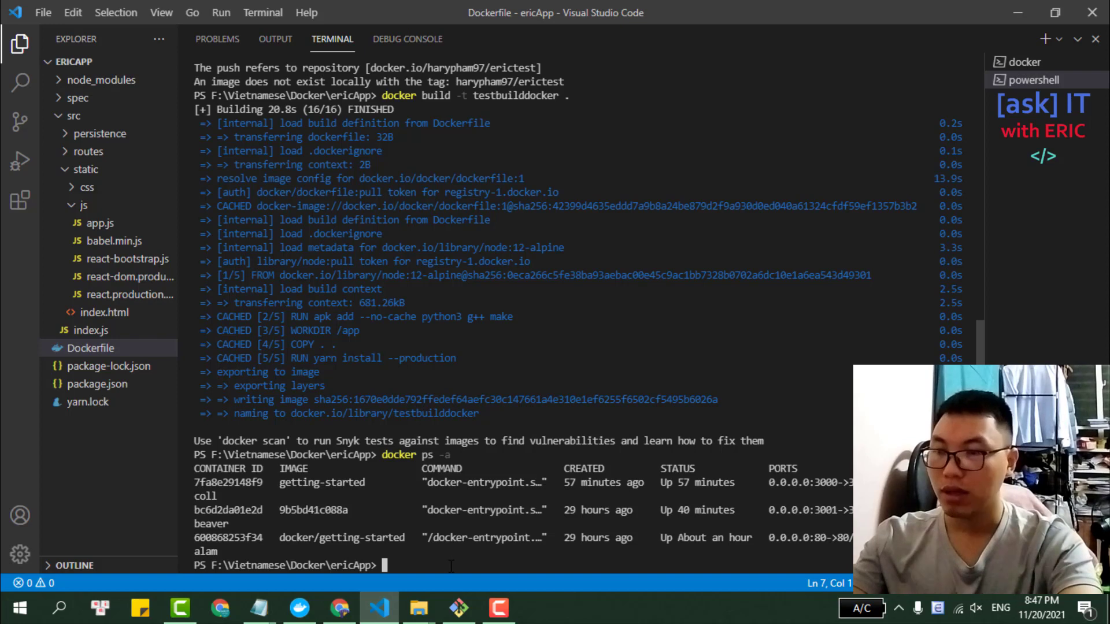
text(docke)
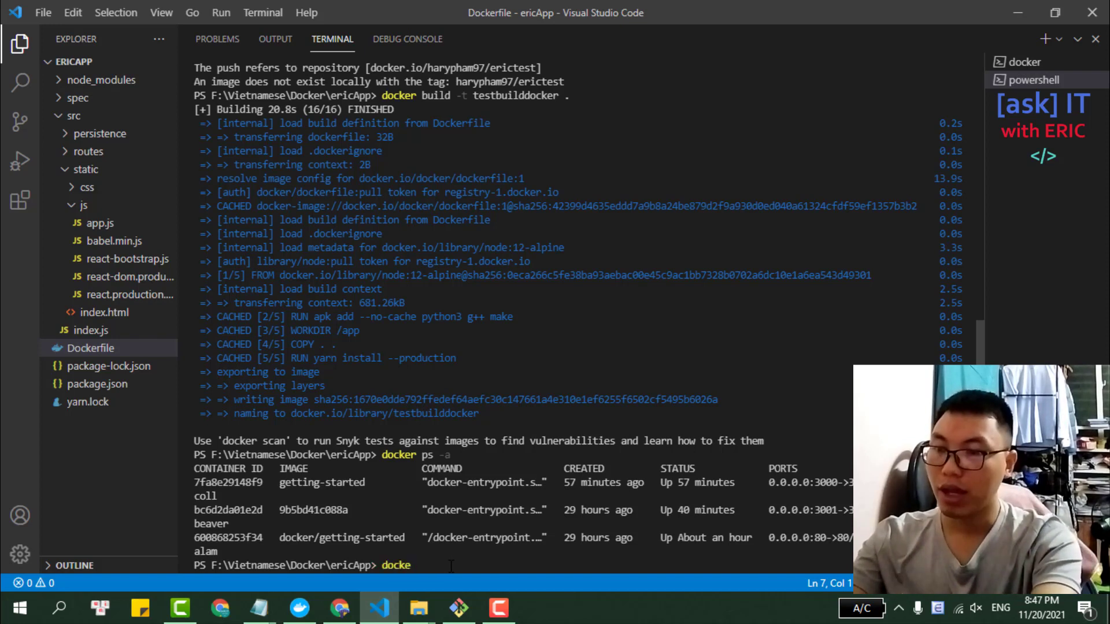
text(r image)
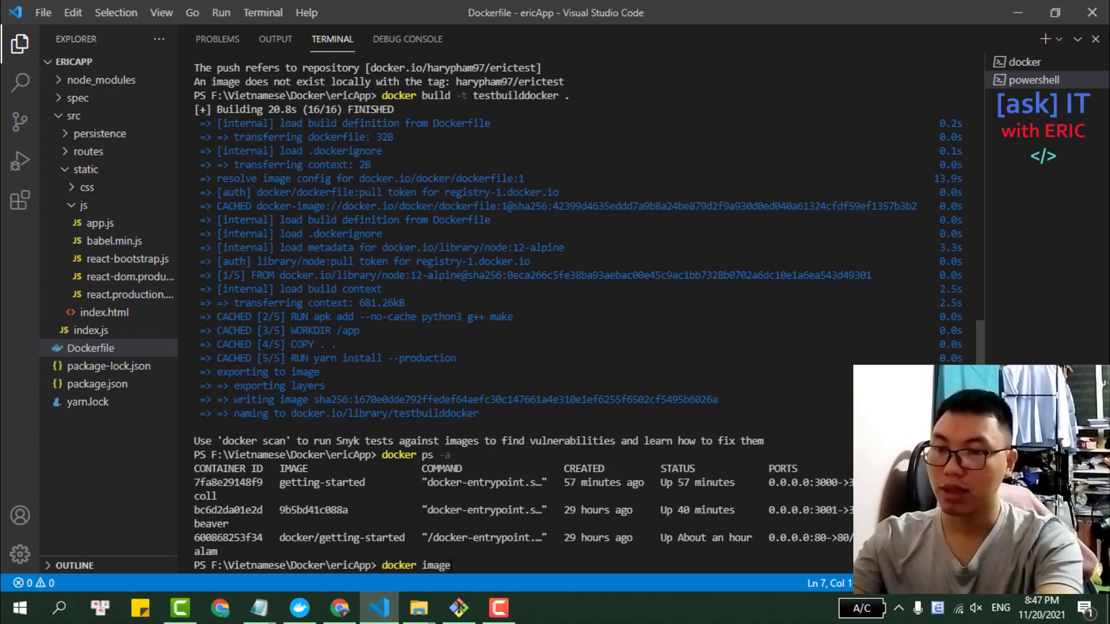
text( ls)
key(Return)
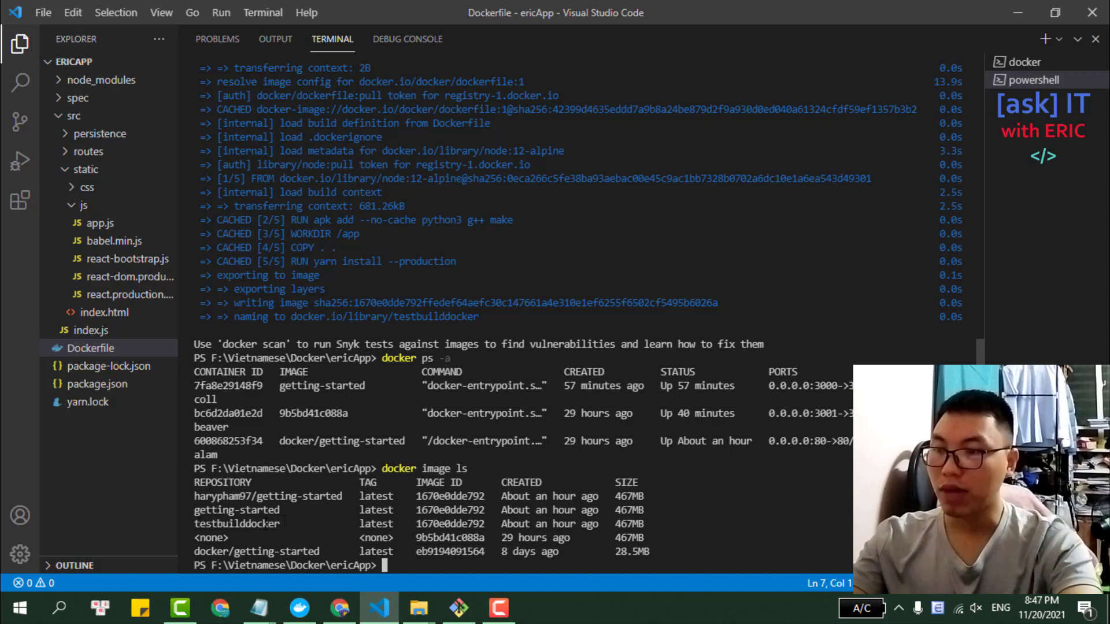
drag(284, 523, 193, 525)
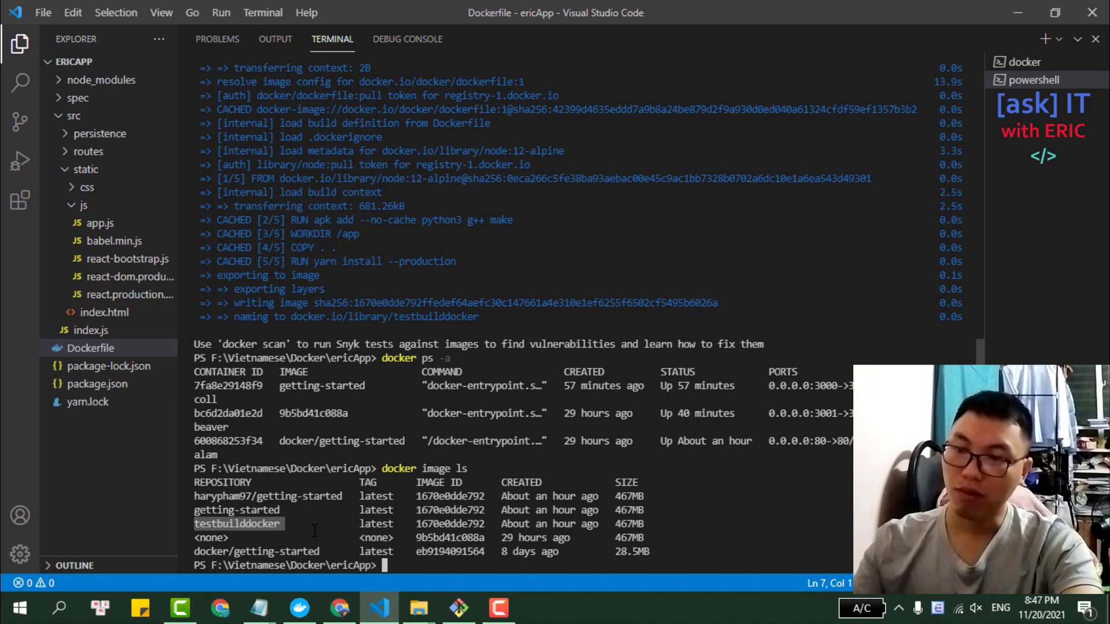
click(414, 567)
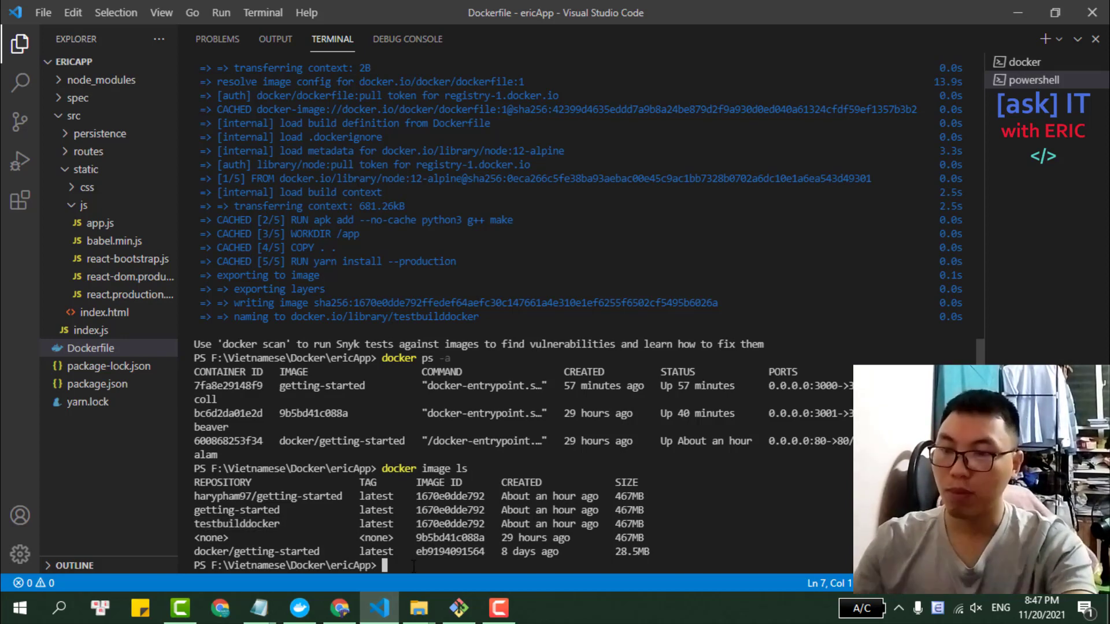
Step: Edit the recalled command into 'docker push testbuilddocker' and run it with the default latest tag
key(Up)
key(BackSpace)
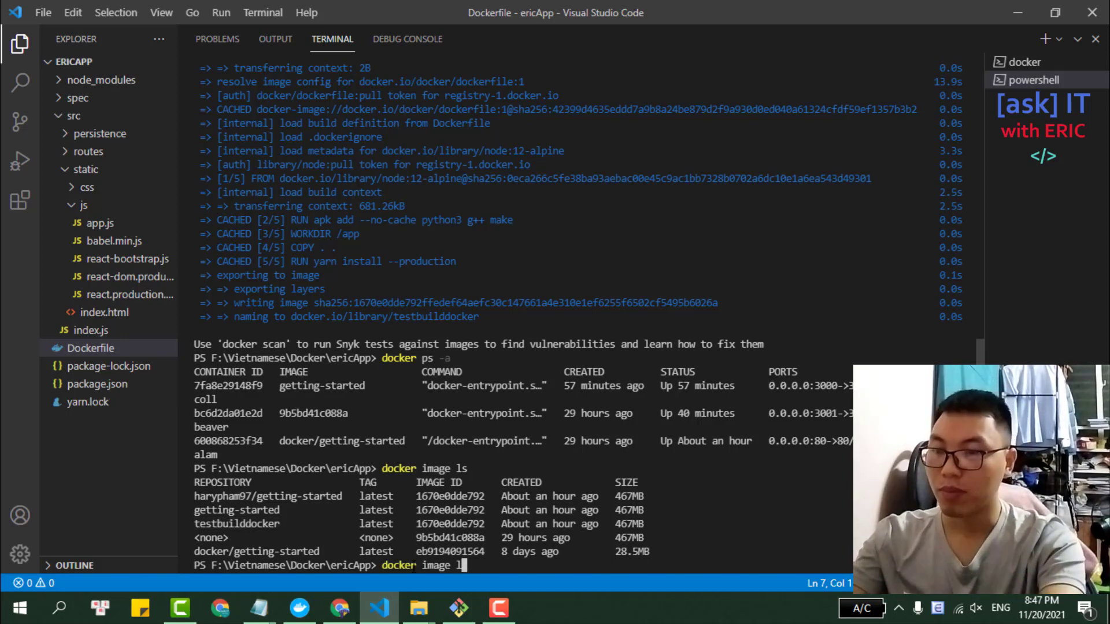
key(BackSpace)
key(BackSpace)
key(BackSpace)
text(puash)
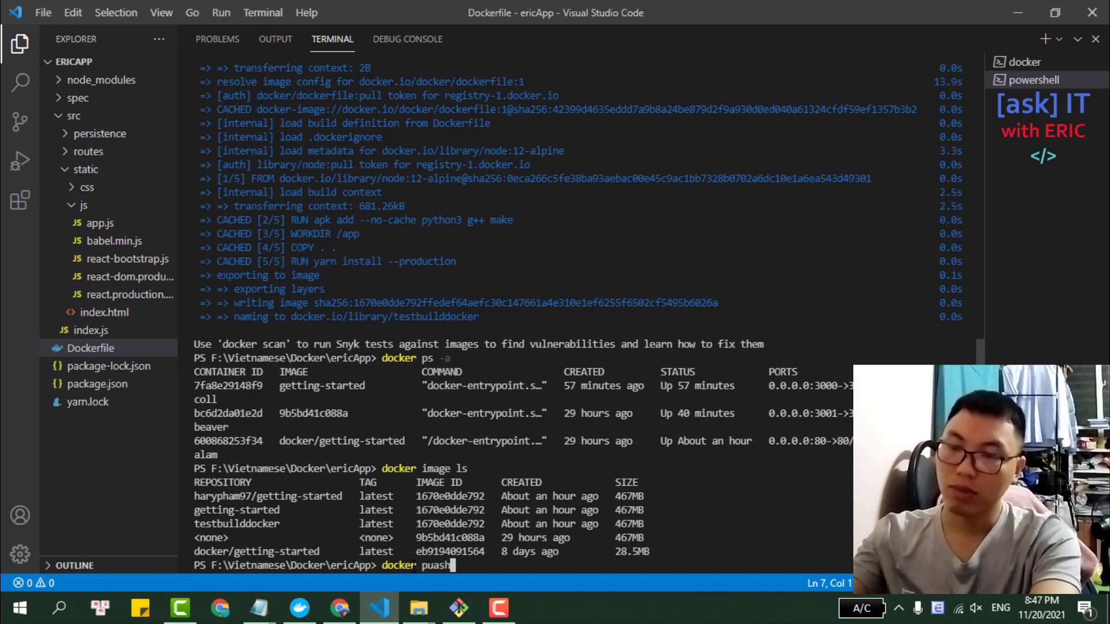
key(BackSpace)
key(BackSpace)
text(sh )
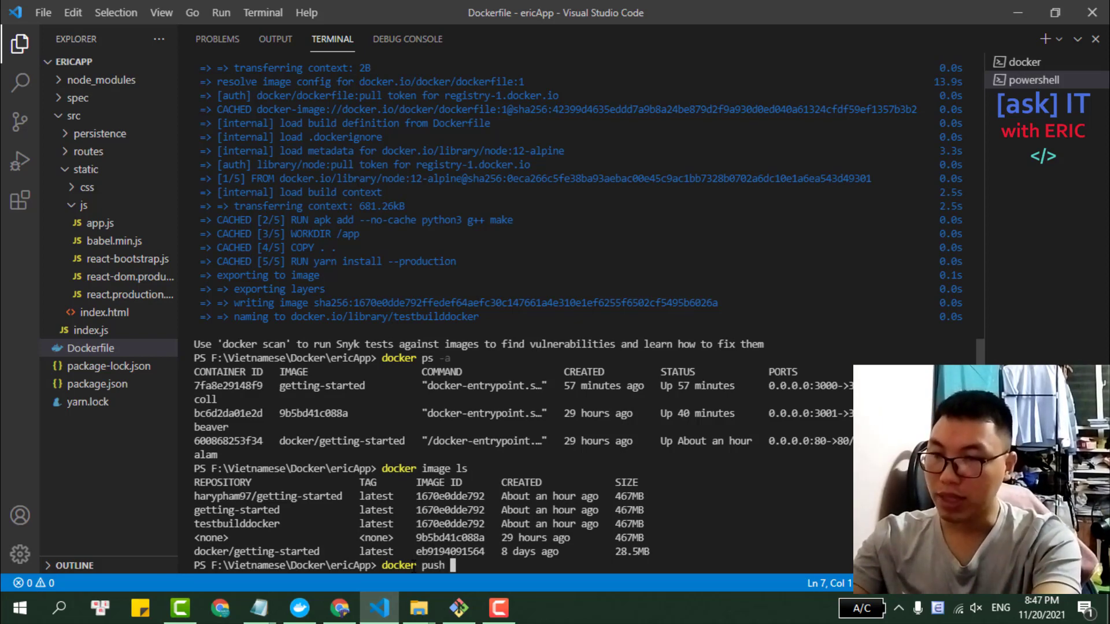
text(testbu)
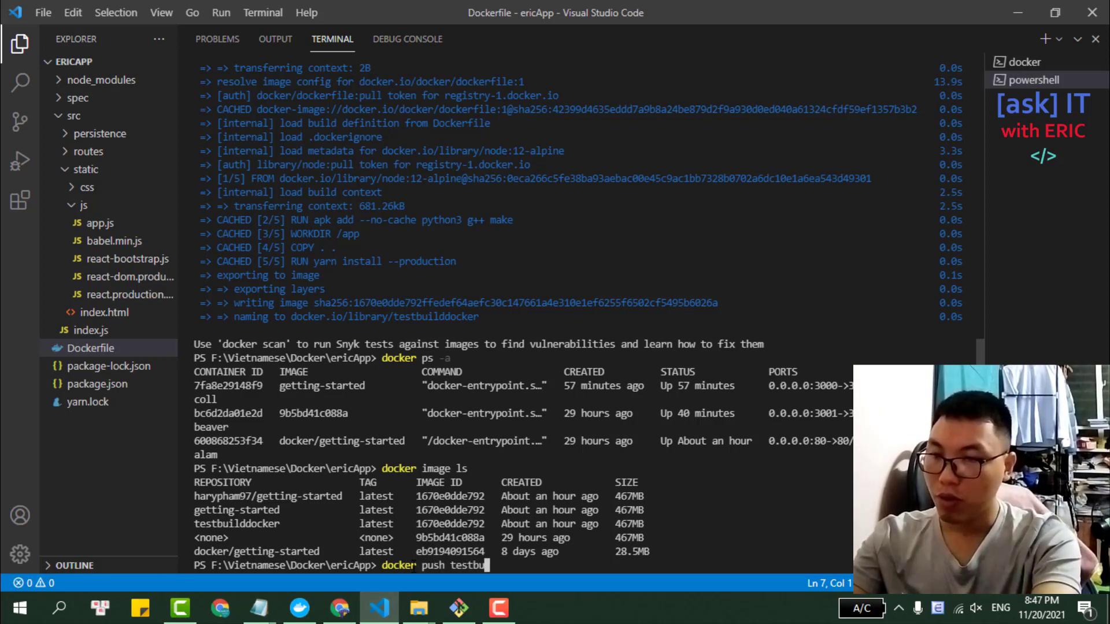
text(ldid)
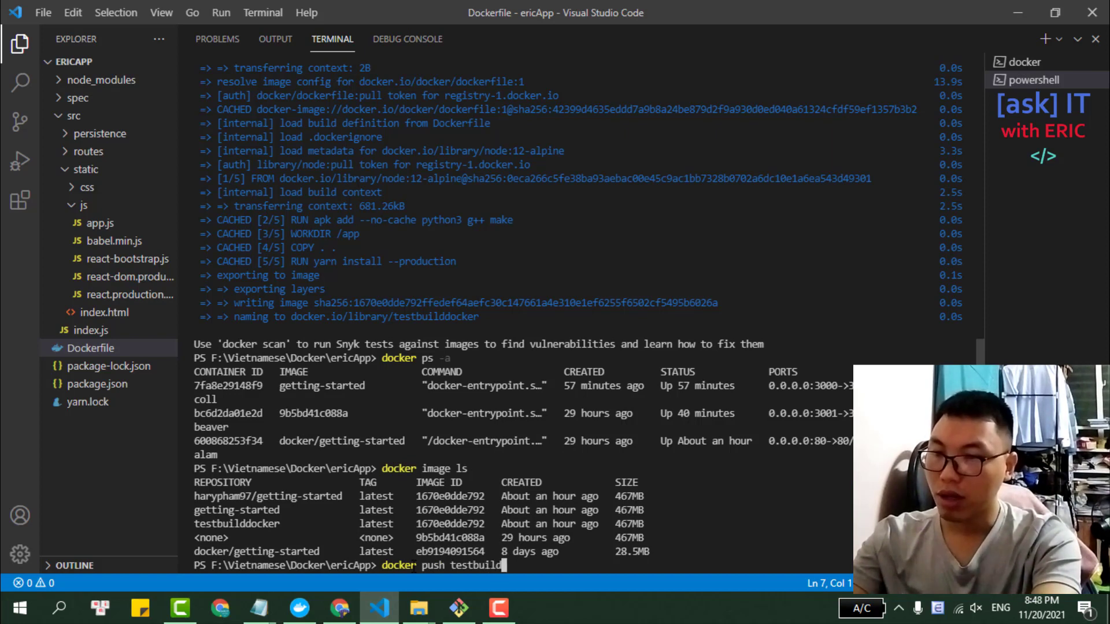
text(docker)
key(Return)
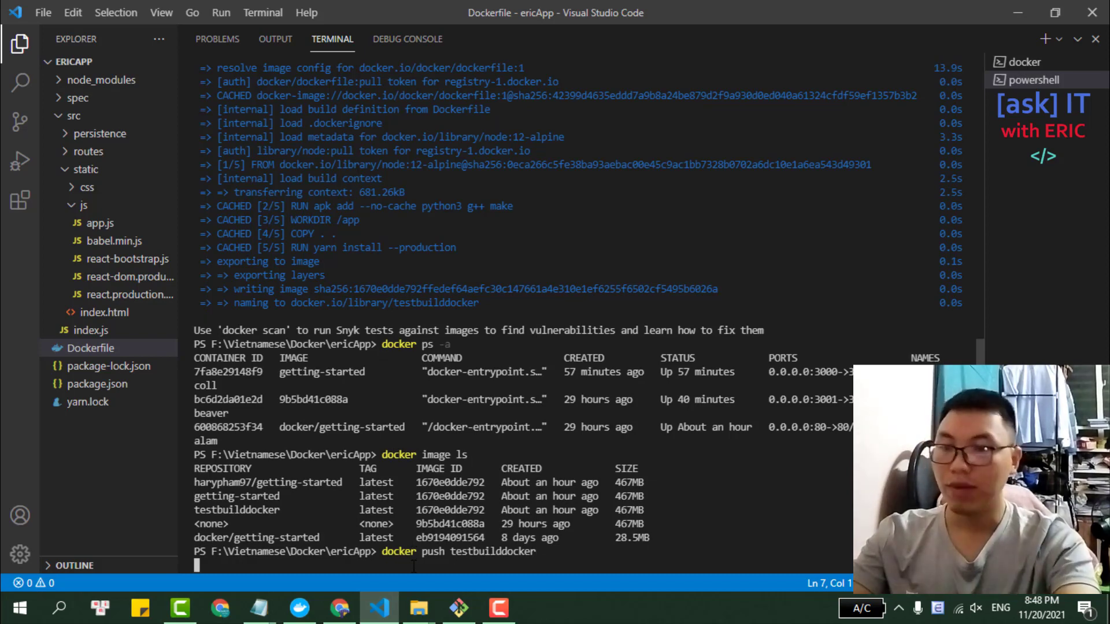
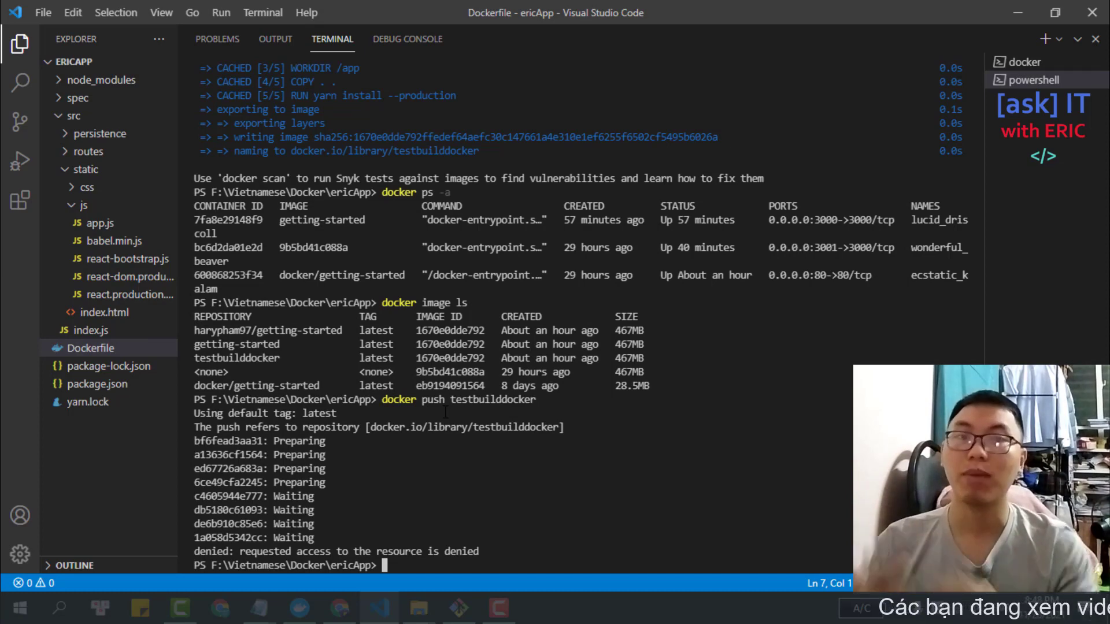
Step: Copy the example docker tag command from the Share the application docs page
click(339, 606)
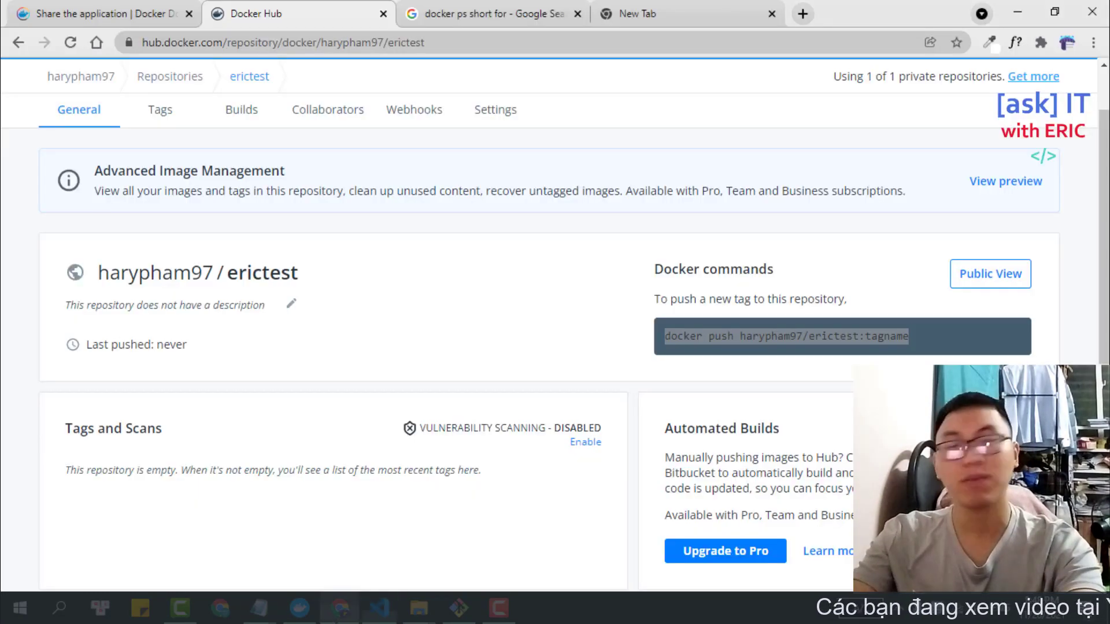
click(58, 8)
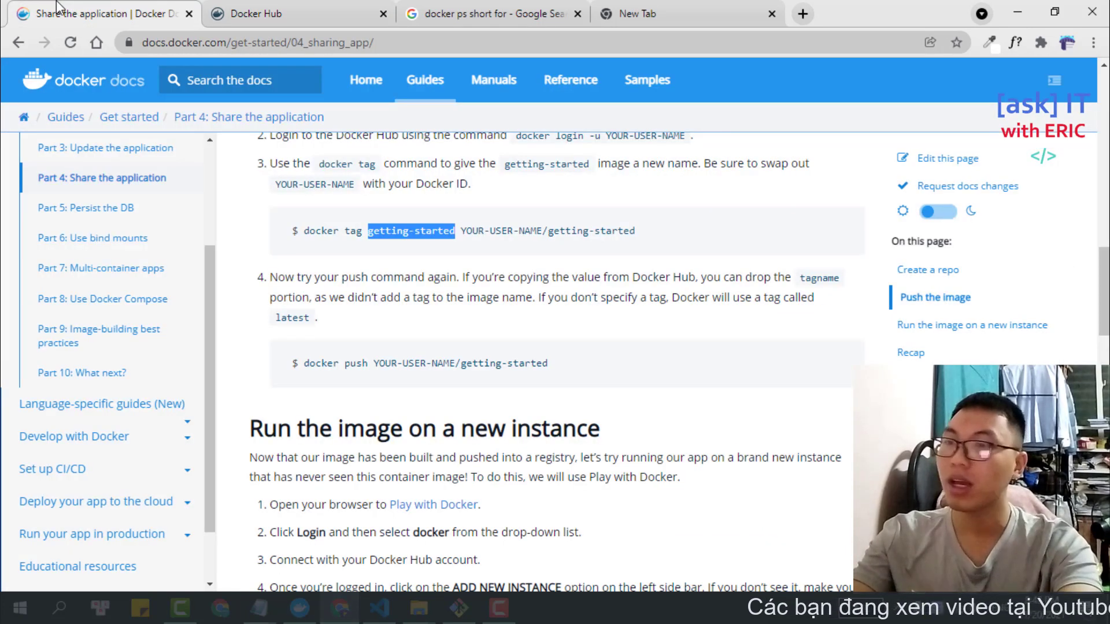
drag(309, 231, 675, 231)
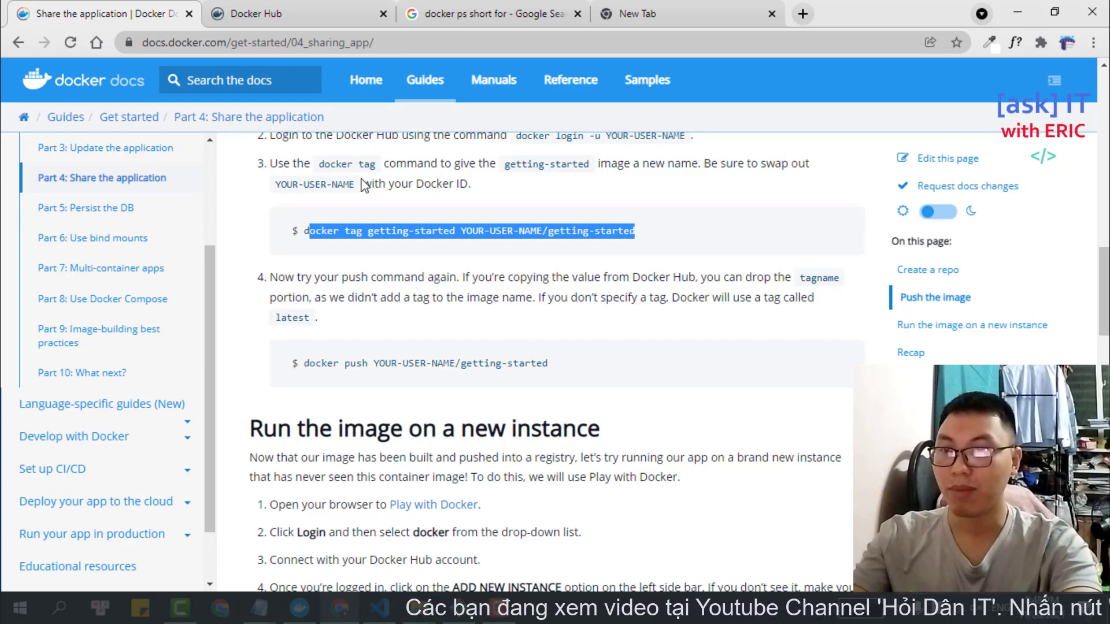
right_click(456, 229)
click(483, 242)
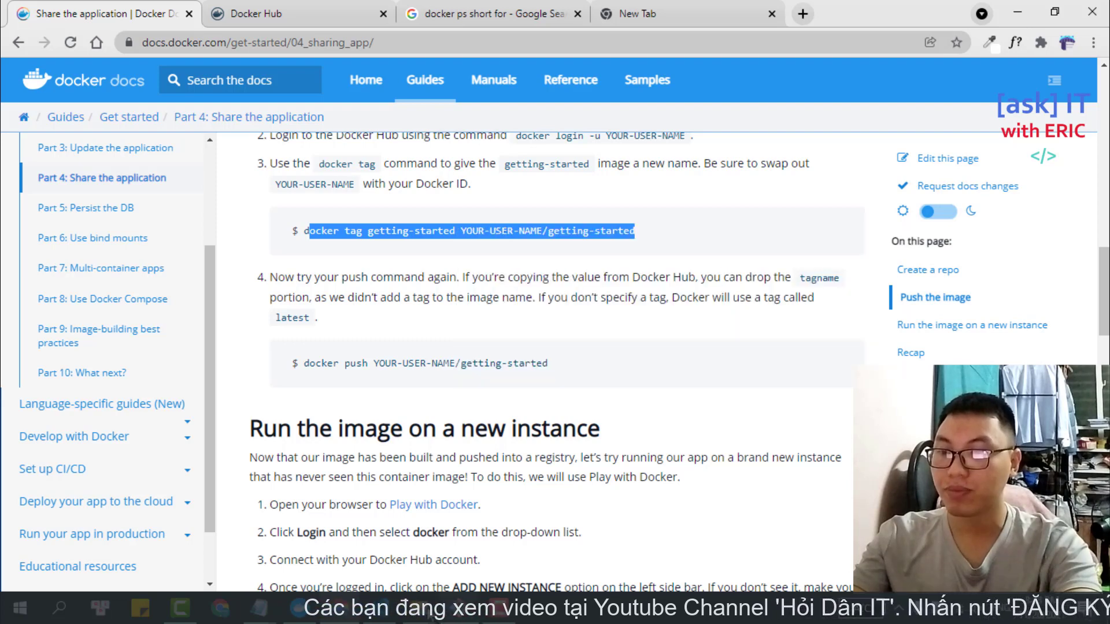
Step: Paste the copied docker tag command at the VS Code terminal prompt
mouse_move(181, 608)
click(405, 608)
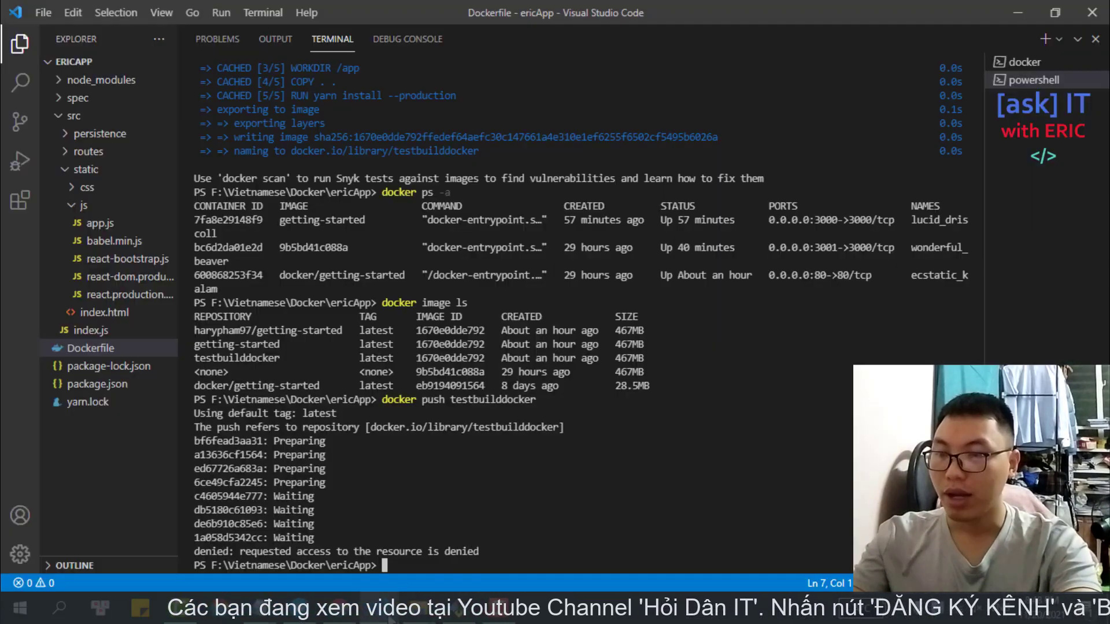
key(alt+Tab)
right_click(646, 552)
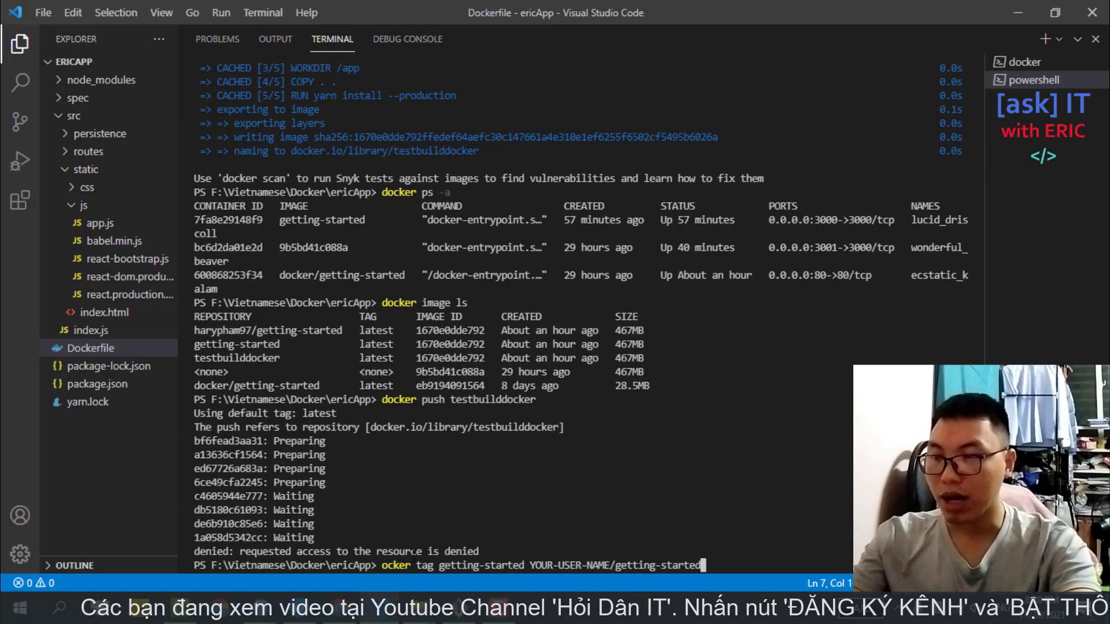
Step: Replace the pasted line with 'docker tag testbuilddocker' followed by your Docker Hub username
text(d)
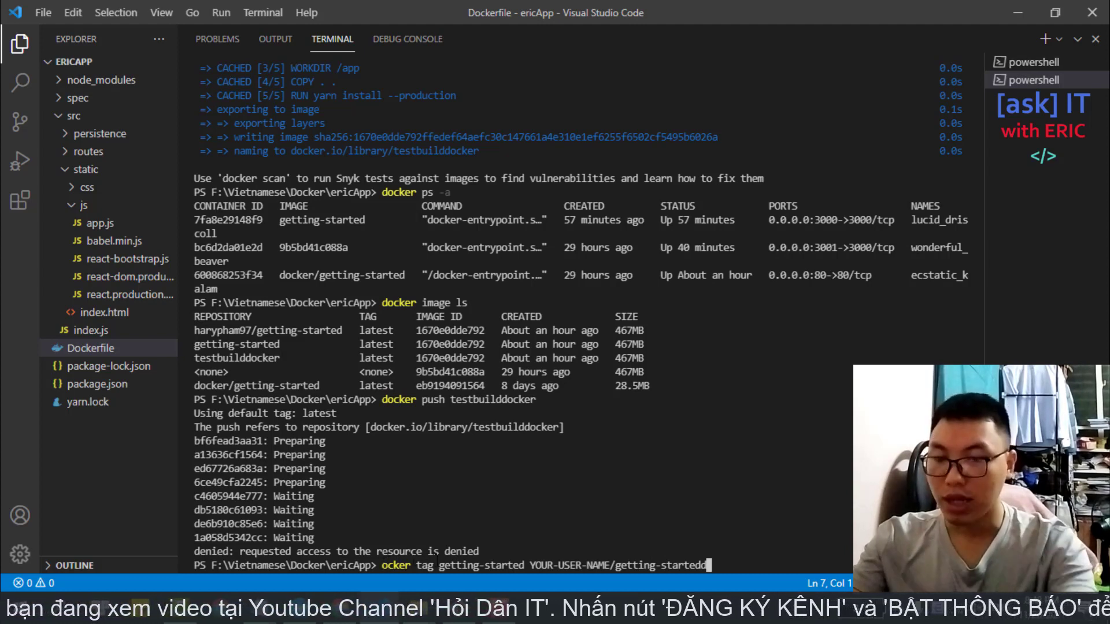
key(BackSpace)
key(BackSpace)
key(BackSpace)
key(BackSpace)
key(BackSpace)
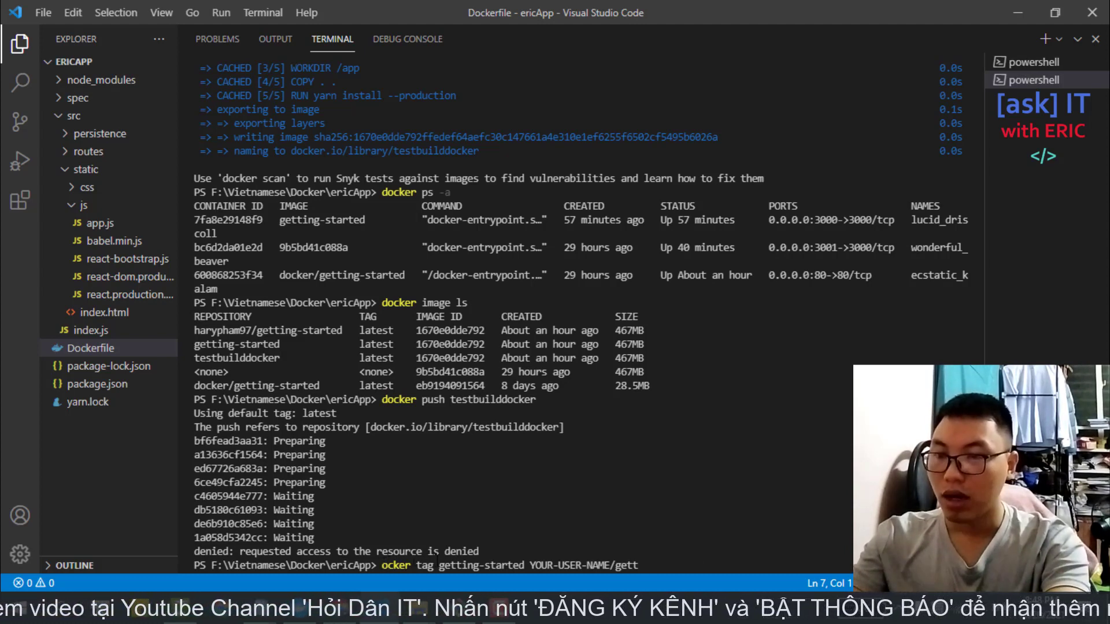
key(BackSpace)
key(BackSpace)
key(BackSpace)
key(BackSpace)
key(BackSpace)
key(BackSpace)
key(BackSpace)
key(BackSpace)
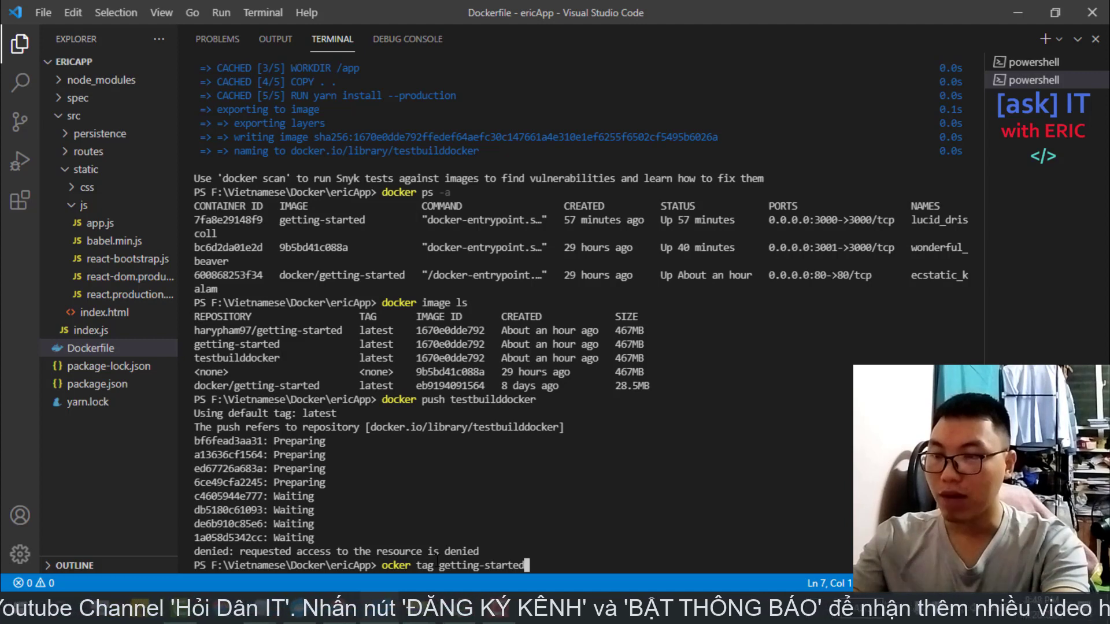
key(BackSpace)
key(BackSpace)
key(BackSpace)
key(BackSpace)
key(BackSpace)
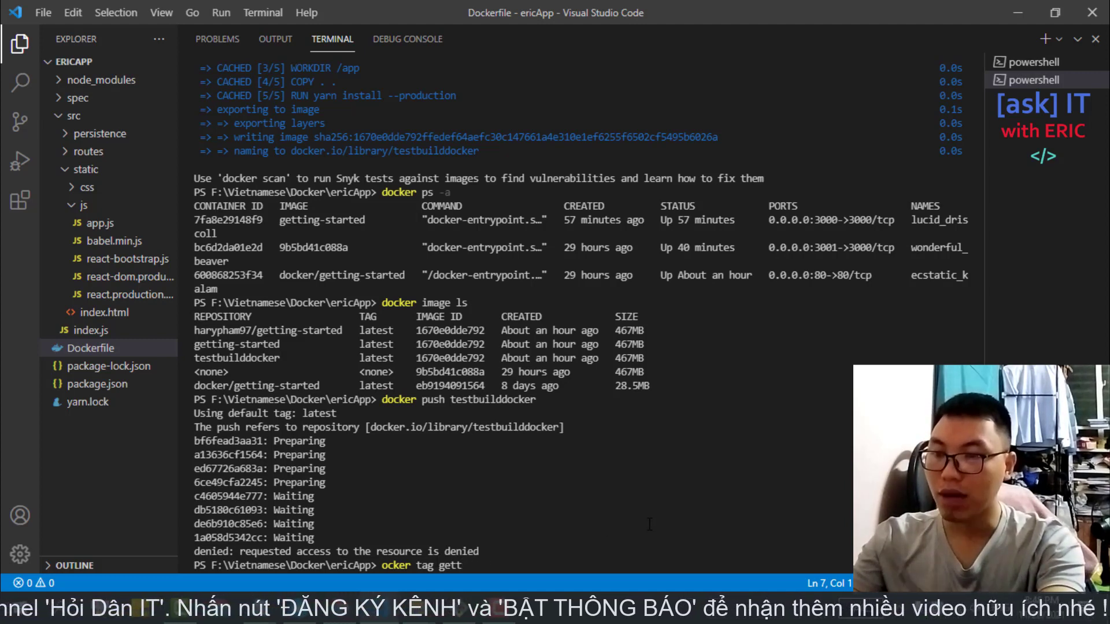
key(BackSpace)
key(BackSpace)
key(BackSpace)
key(BackSpace)
key(BackSpace)
key(BackSpace)
key(BackSpace)
key(BackSpace)
key(BackSpace)
key(BackSpace)
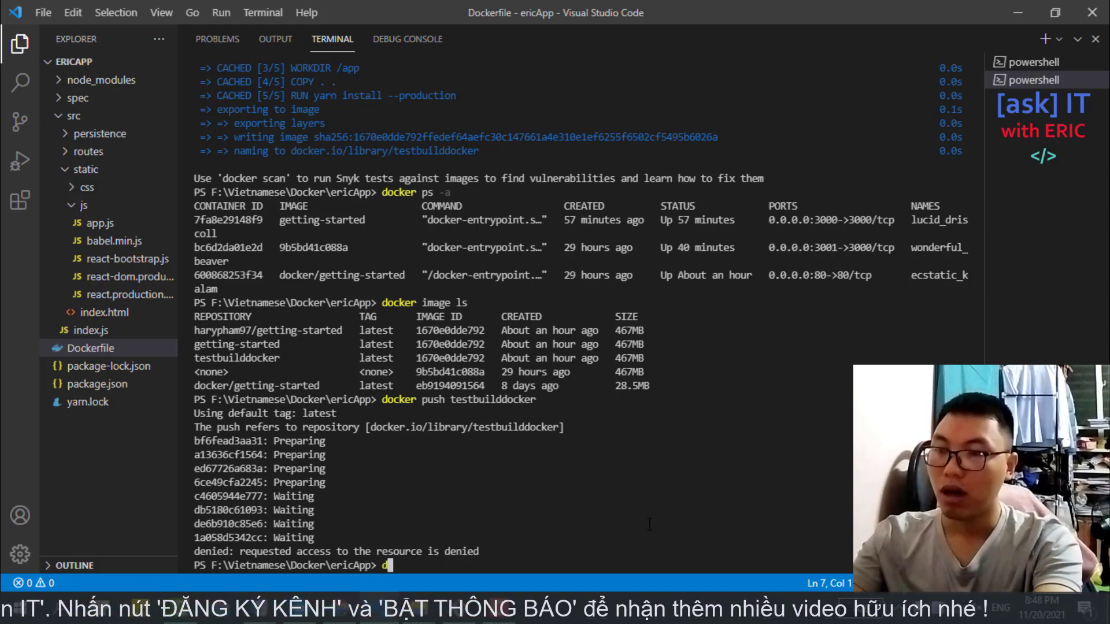
text(docker toa)
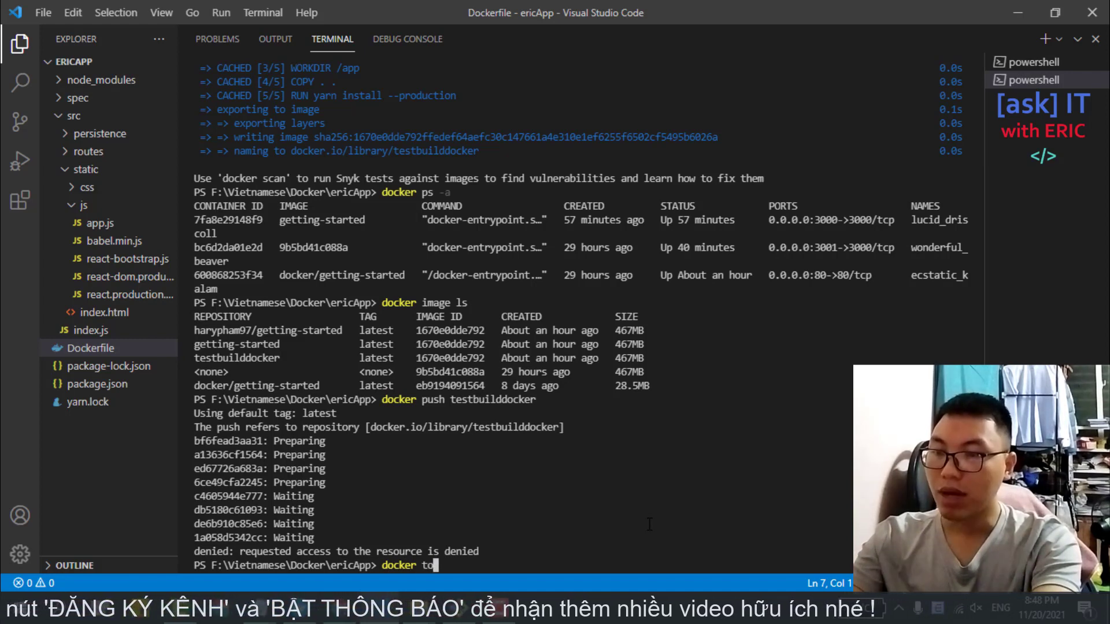
key(BackSpace)
key(BackSpace)
text(ag)
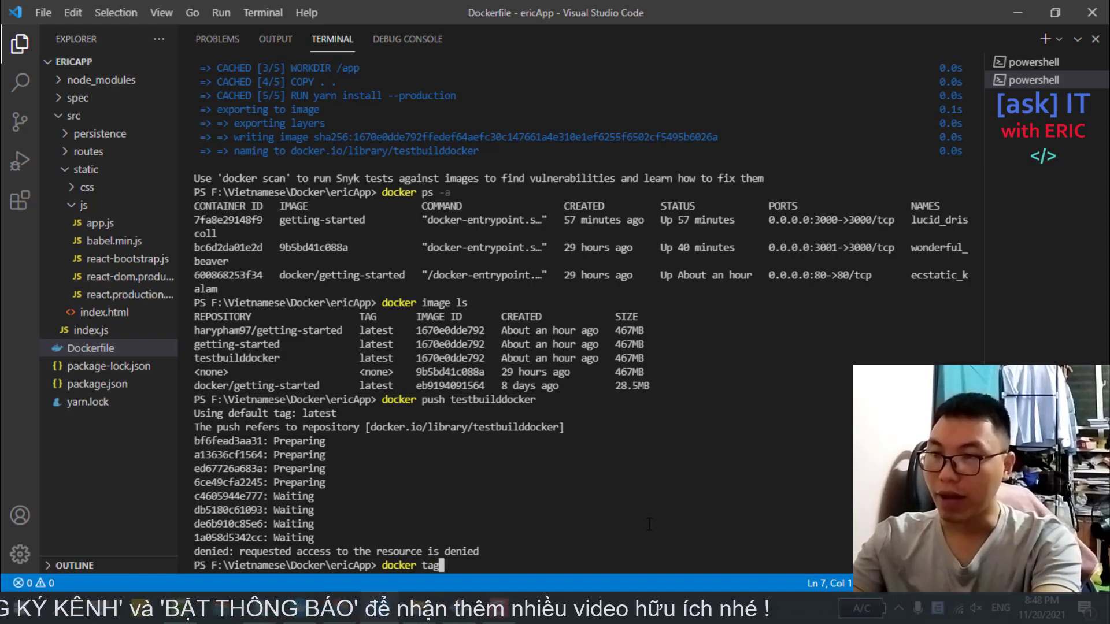
text( testbuild)
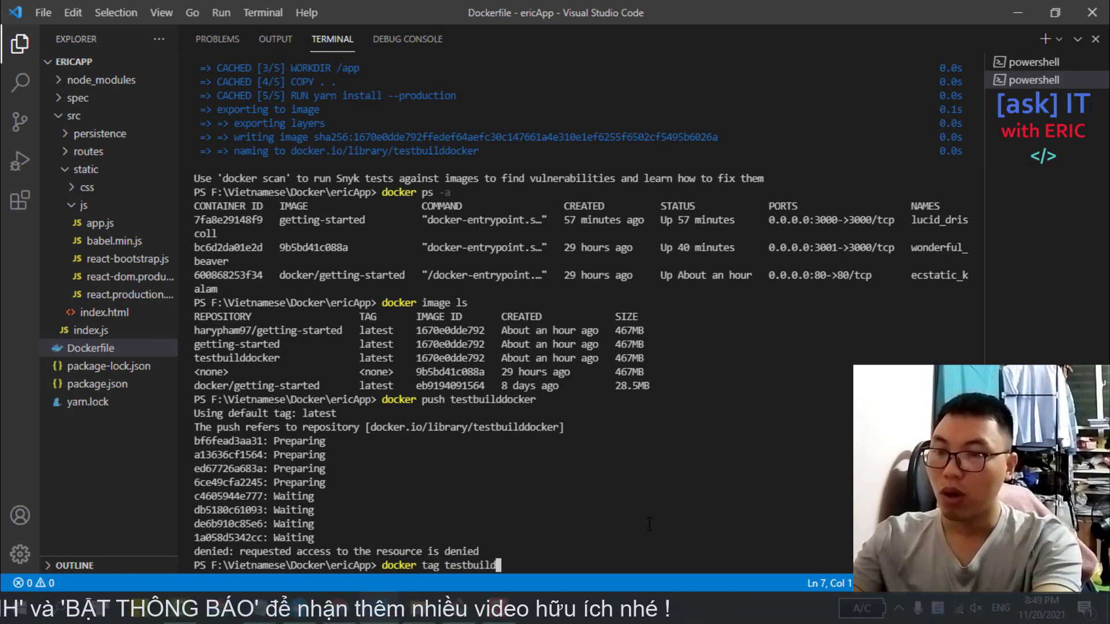
text(docker)
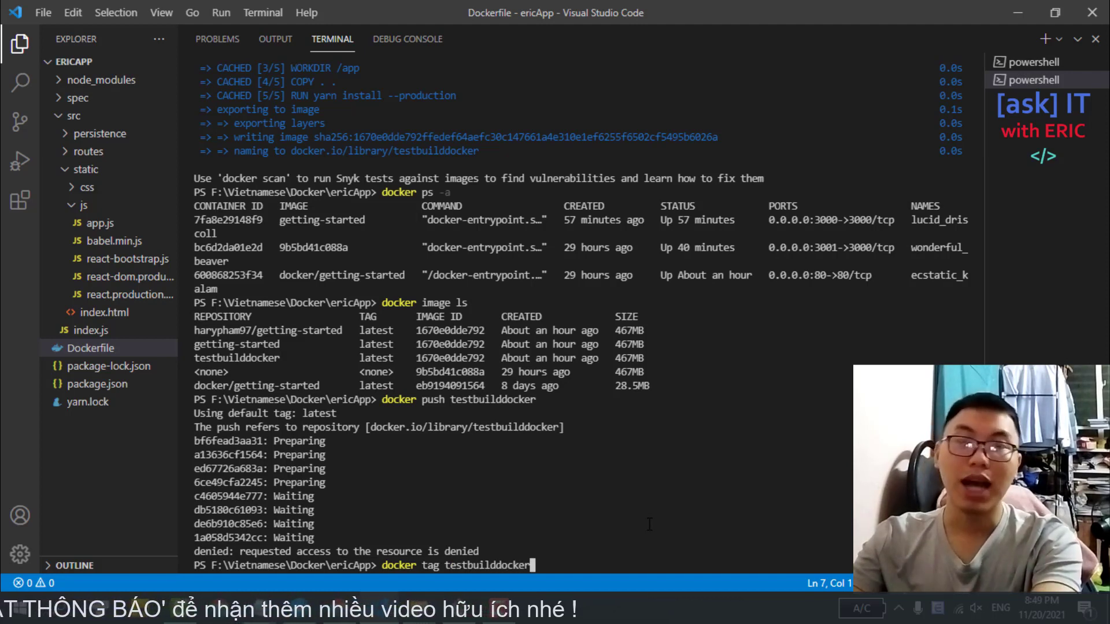
text( hary)
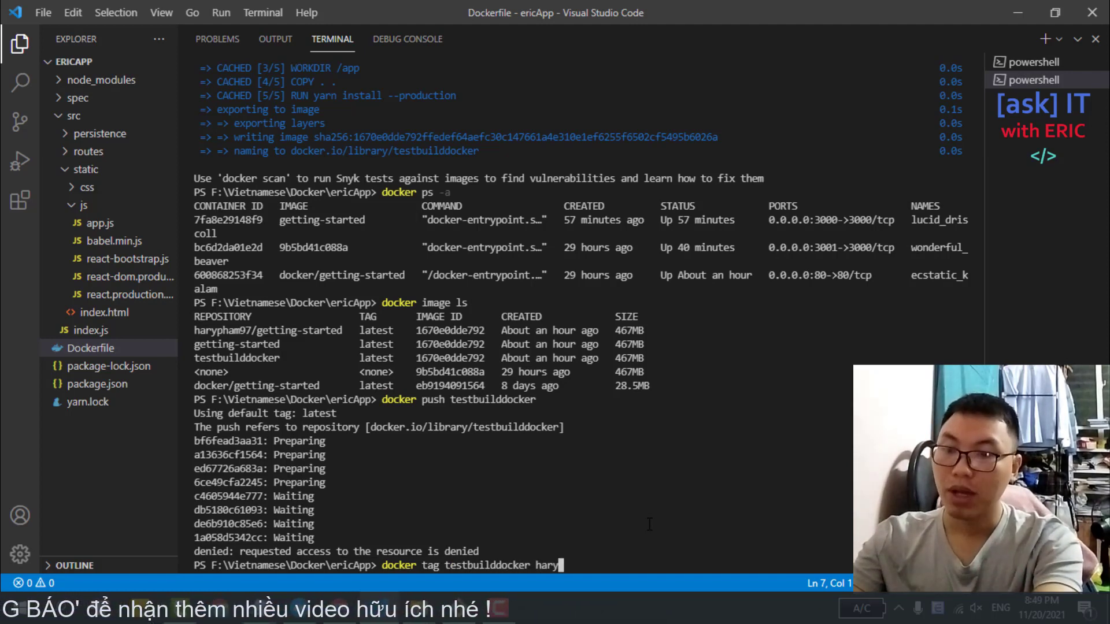
text(pham97)
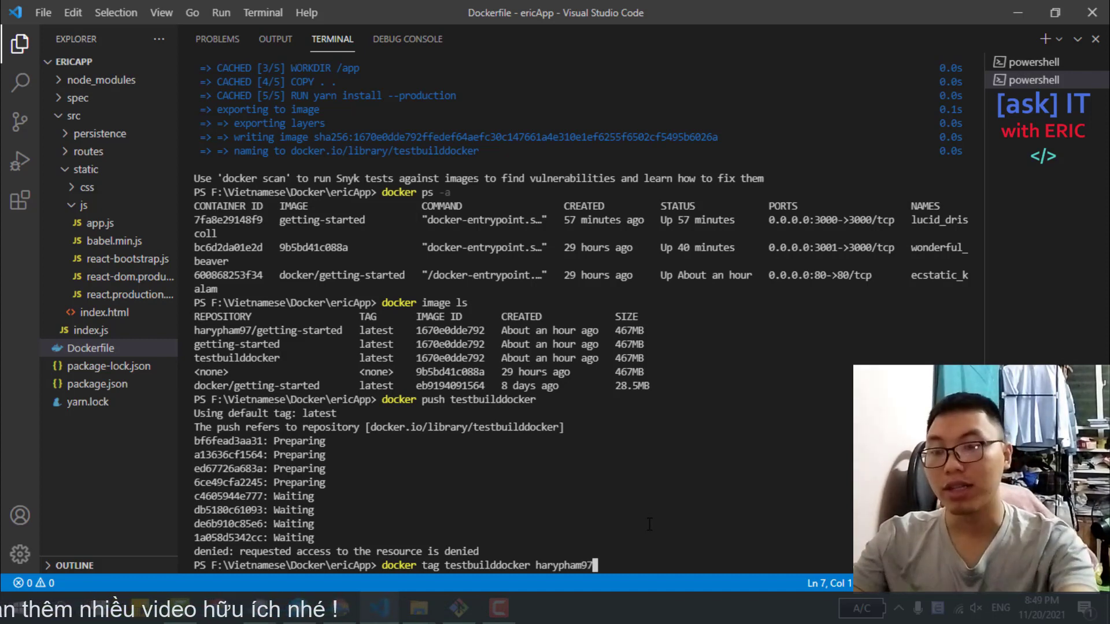
text(/)
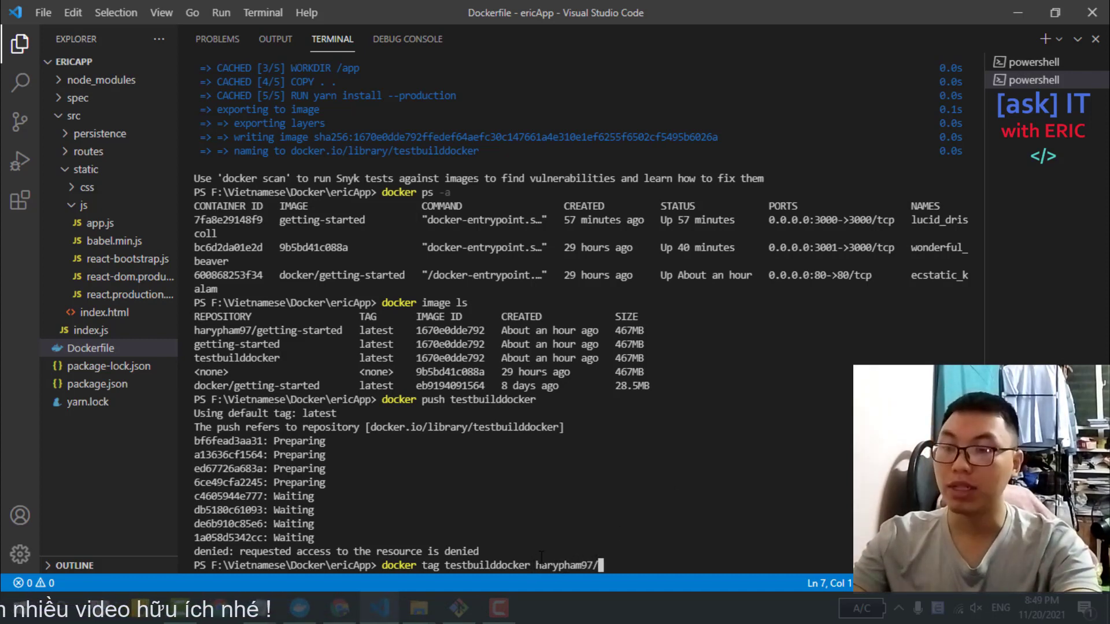
Step: Check the erictest repository name on Docker Hub, then complete the target and run the tag command
click(343, 609)
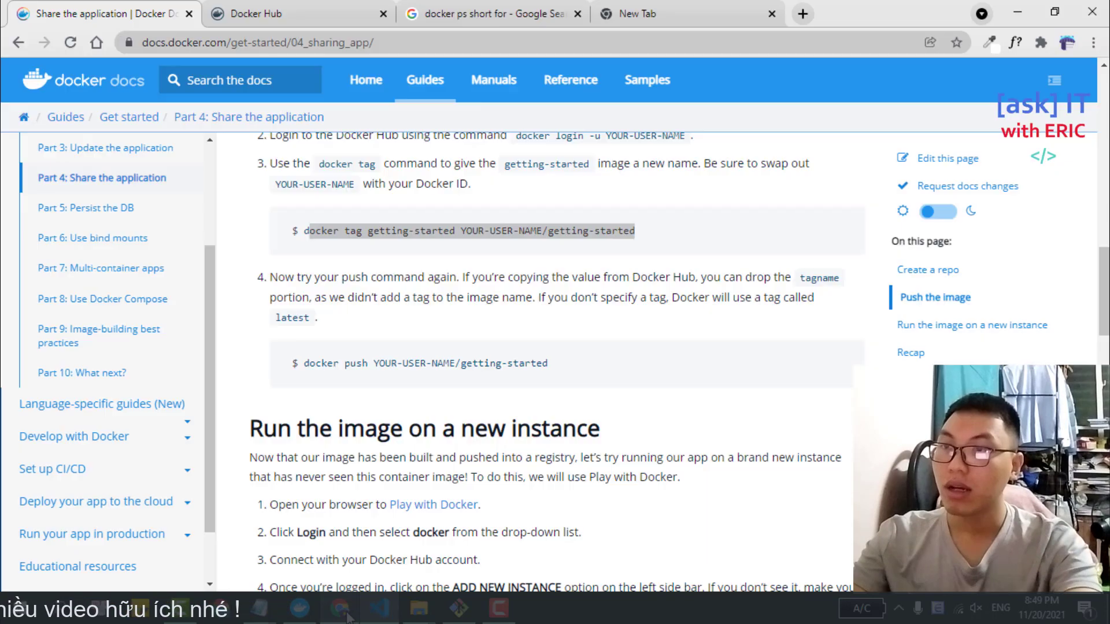
click(329, 12)
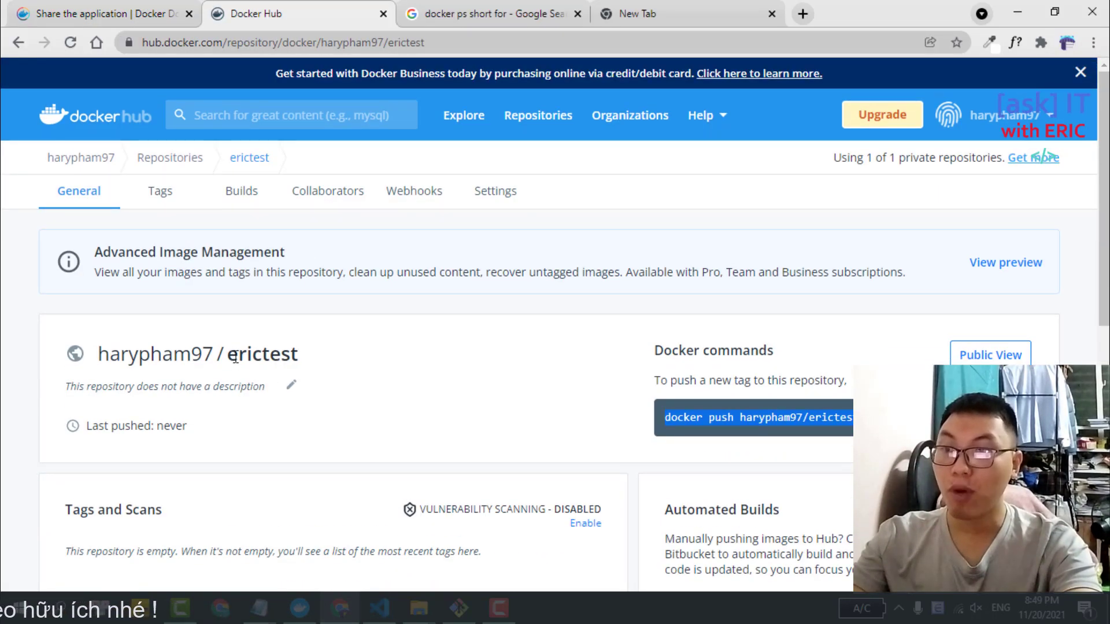
drag(294, 353, 230, 357)
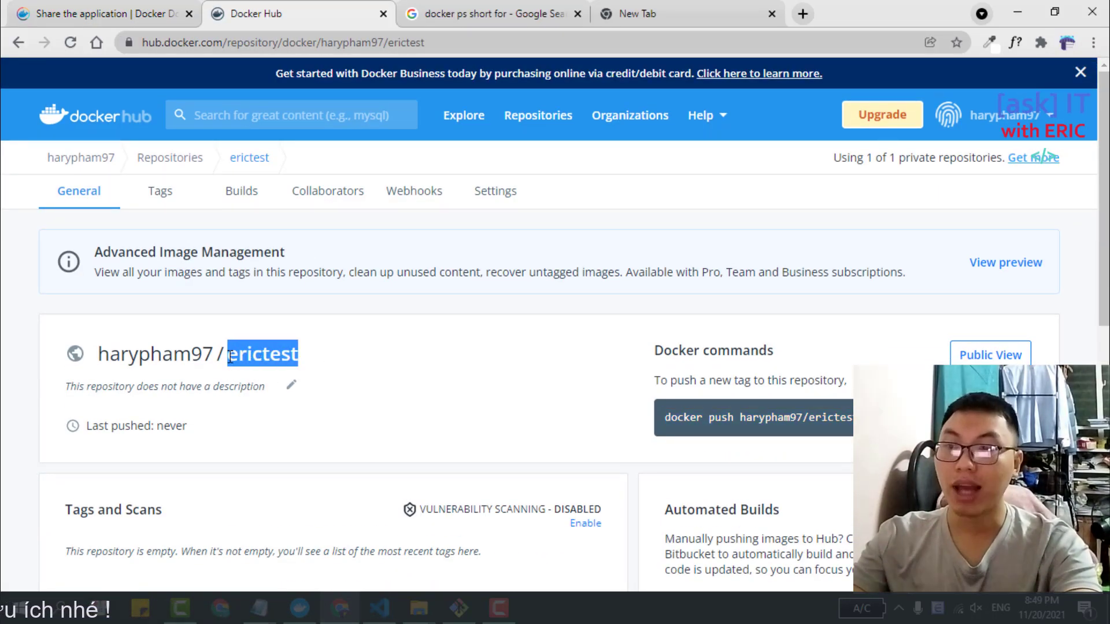
click(380, 608)
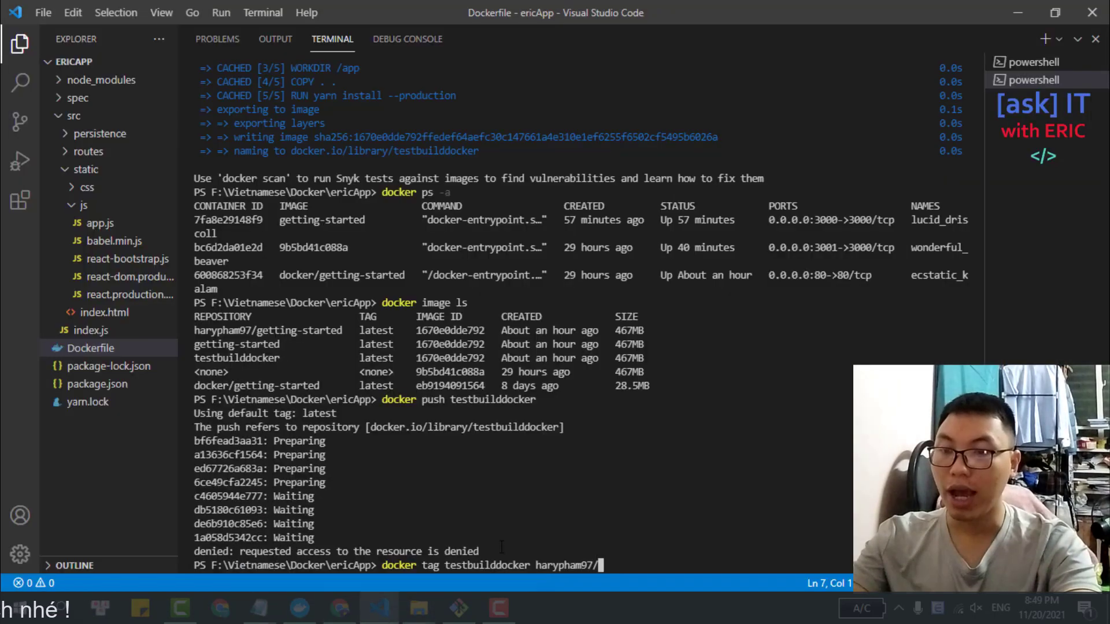
text(er)
text(ictest)
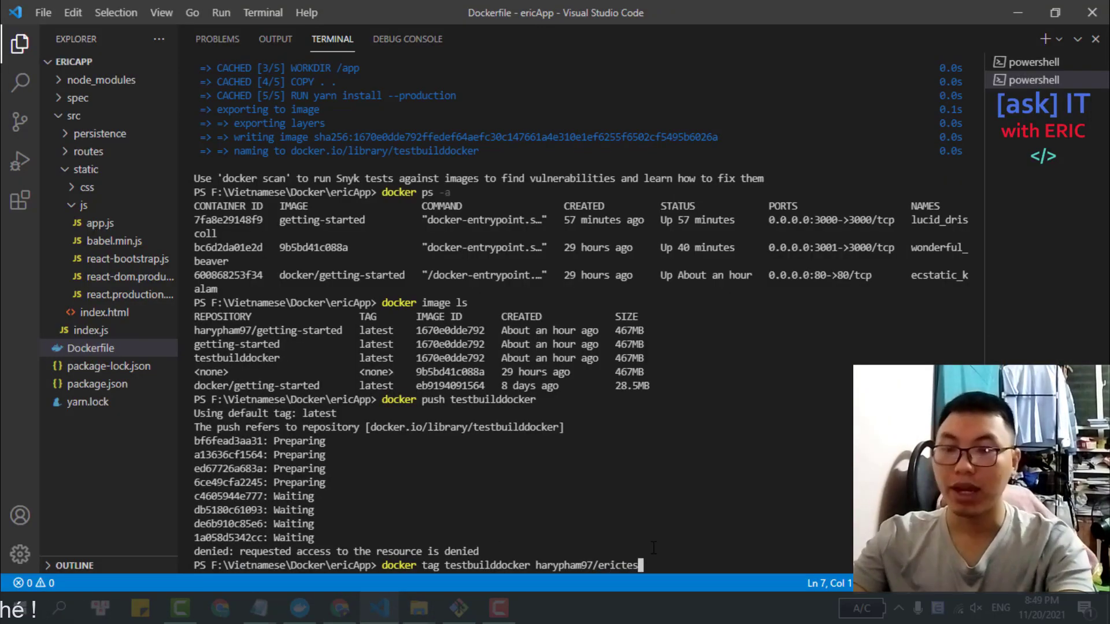
key(Return)
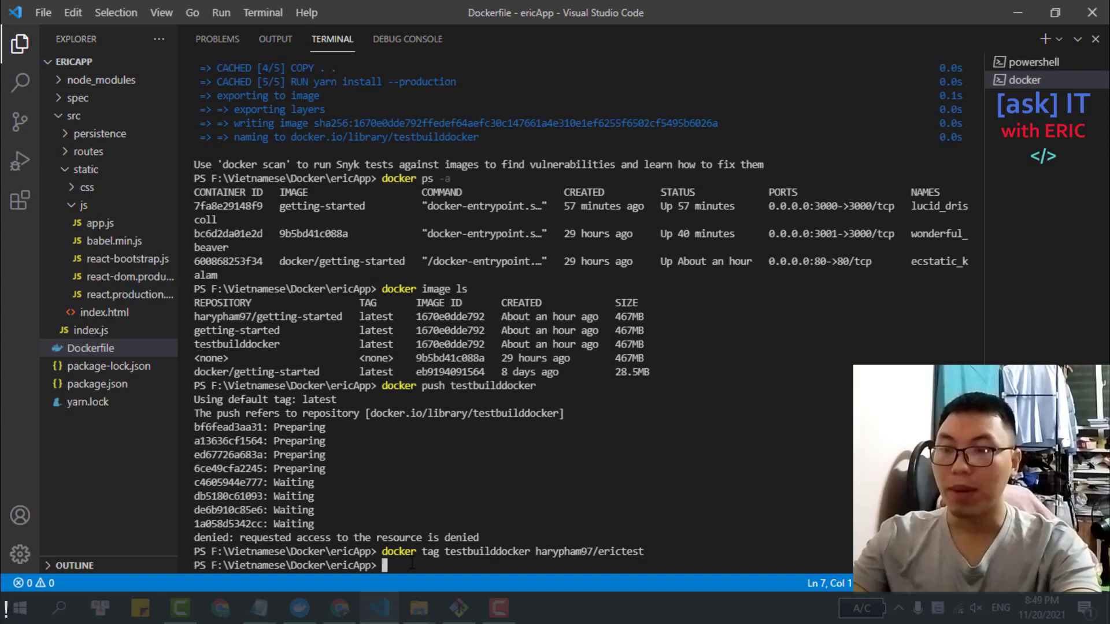
Step: Run docker image ls and confirm the new erictest tag alongside testbuilddocker
drag(377, 551, 674, 551)
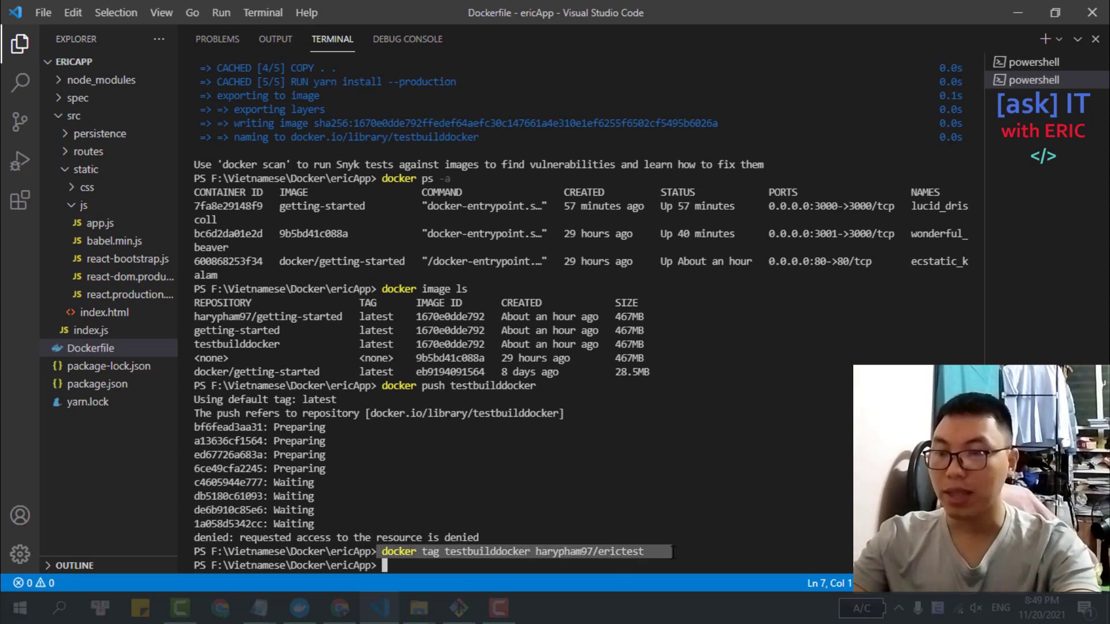
click(529, 566)
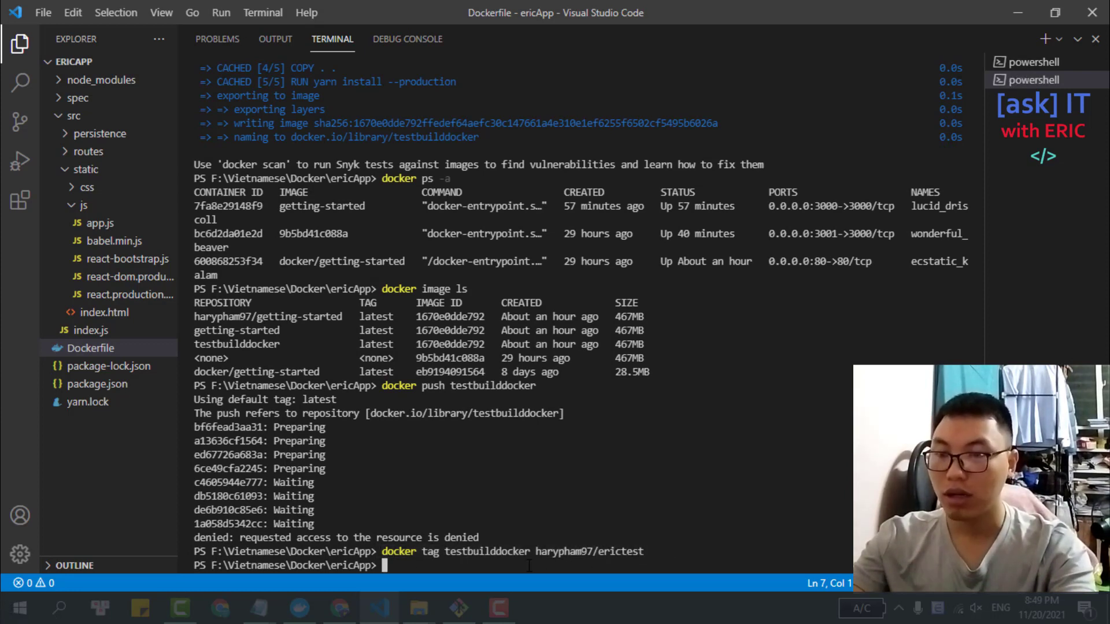
key(Up)
key(Up)
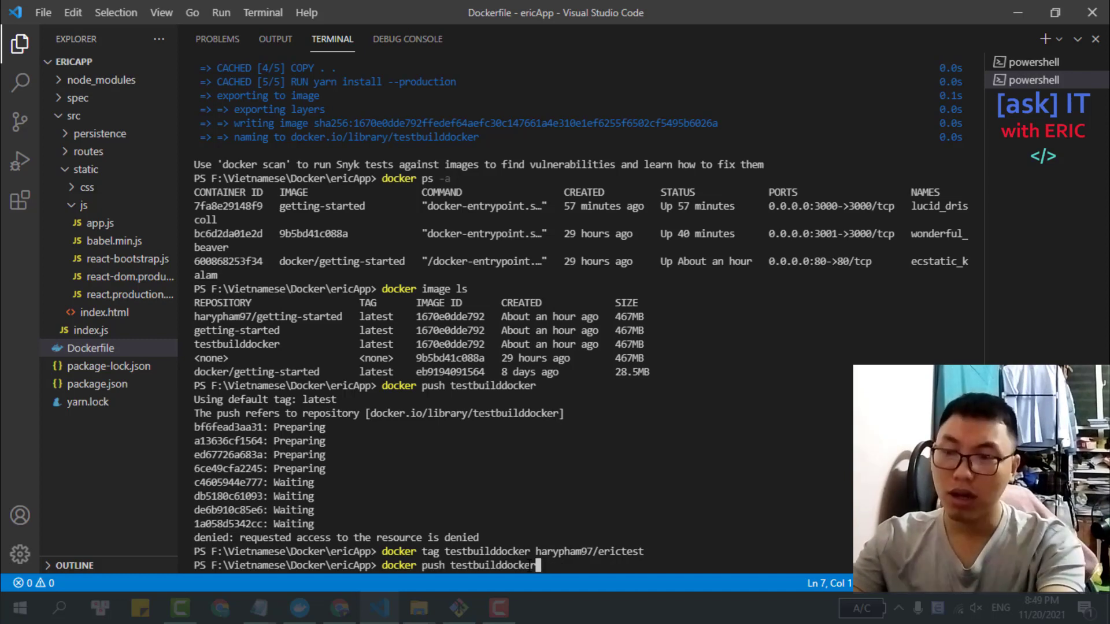
key(BackSpace)
key(BackSpace)
key(BackSpace)
key(BackSpace)
key(BackSpace)
key(BackSpace)
key(BackSpace)
key(BackSpace)
key(BackSpace)
key(BackSpace)
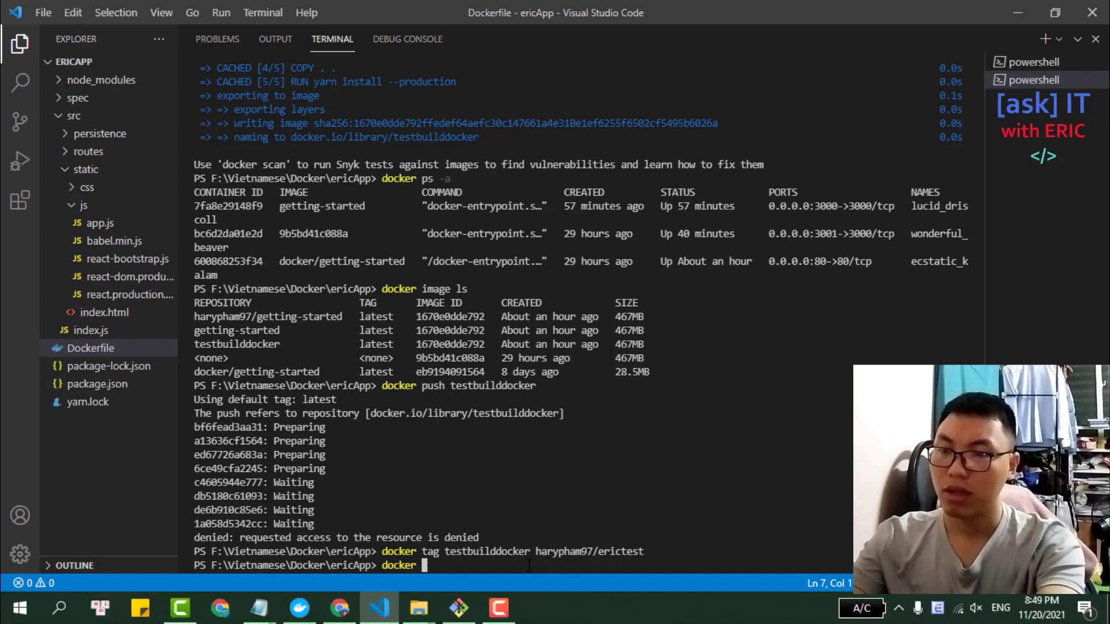
text(image ls)
key(Return)
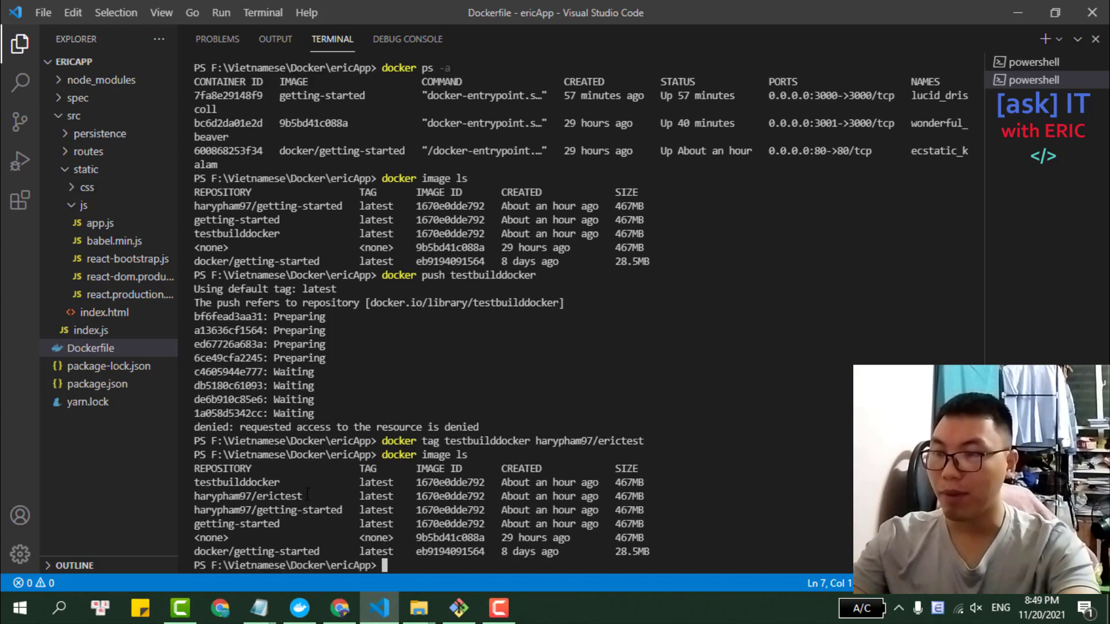
drag(282, 496, 215, 496)
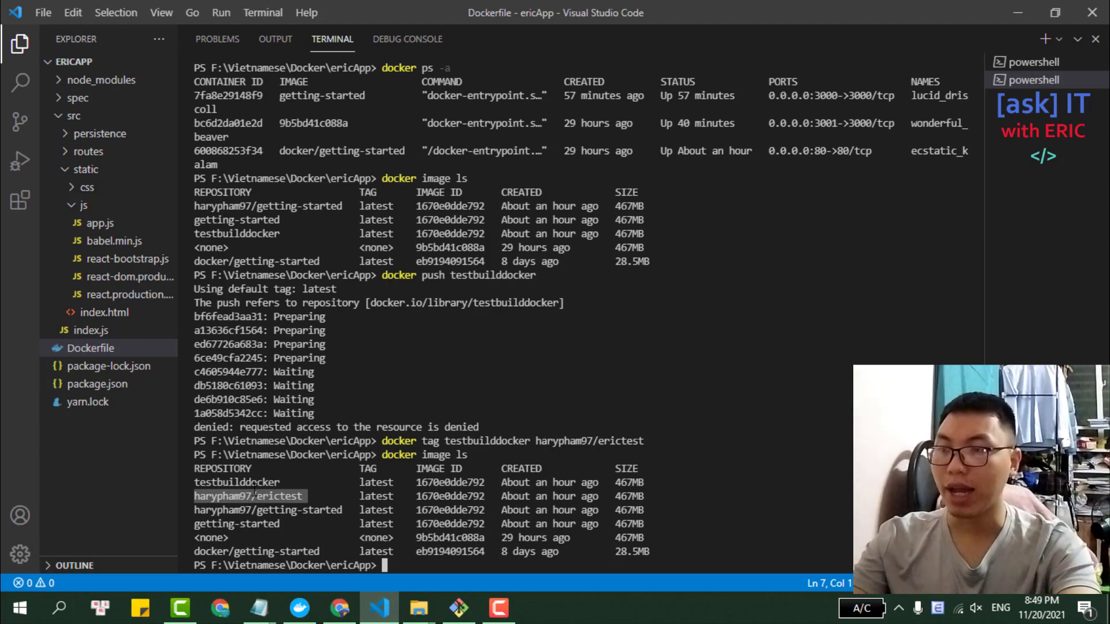
drag(281, 482, 190, 485)
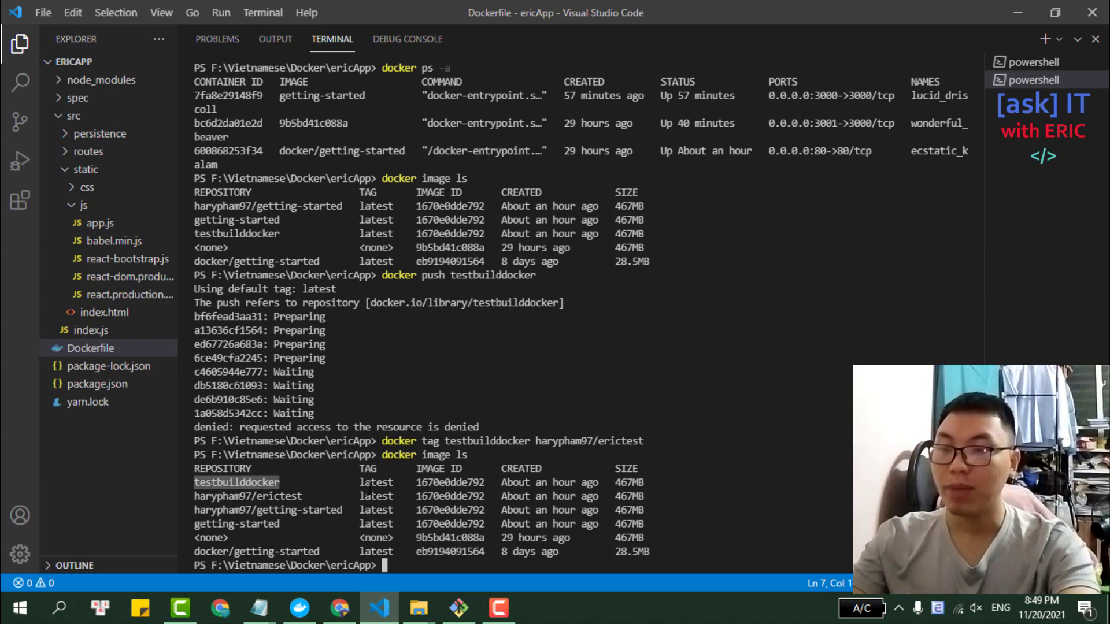
click(405, 545)
Step: Run docker push <username>/erictest
text(git)
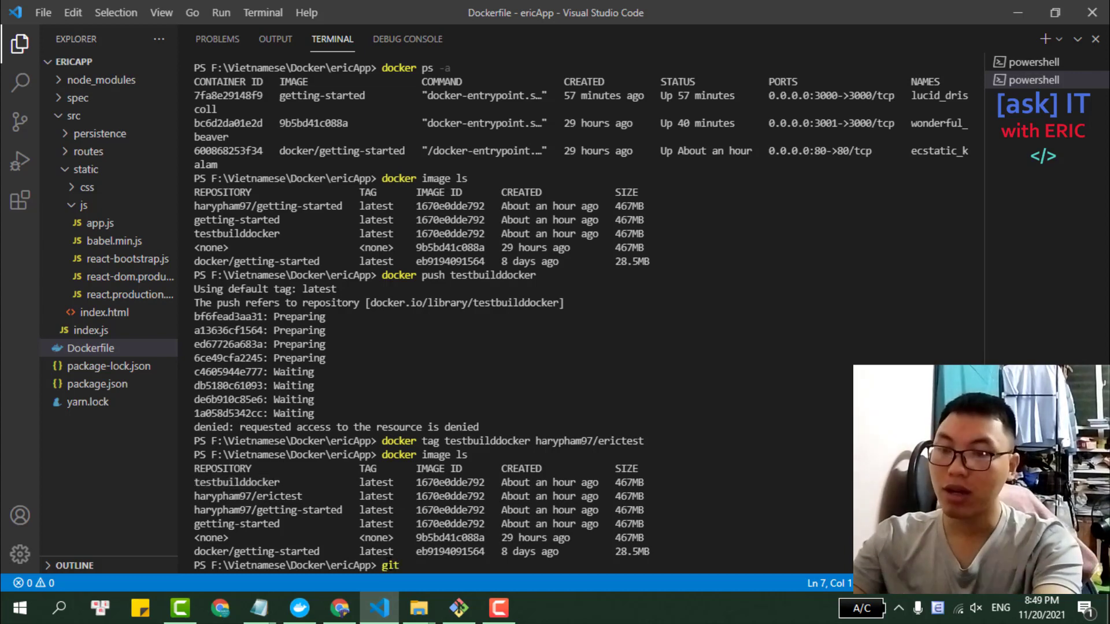
key(BackSpace)
key(BackSpace)
key(BackSpace)
text(dcoker)
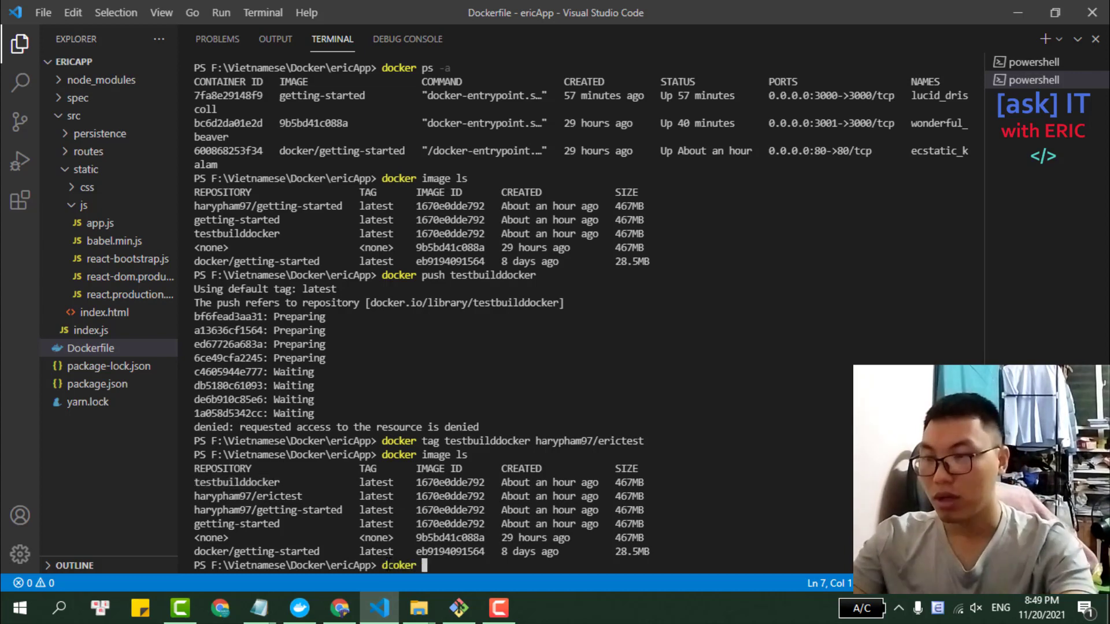
key(BackSpace)
key(BackSpace)
key(BackSpace)
key(BackSpace)
key(BackSpace)
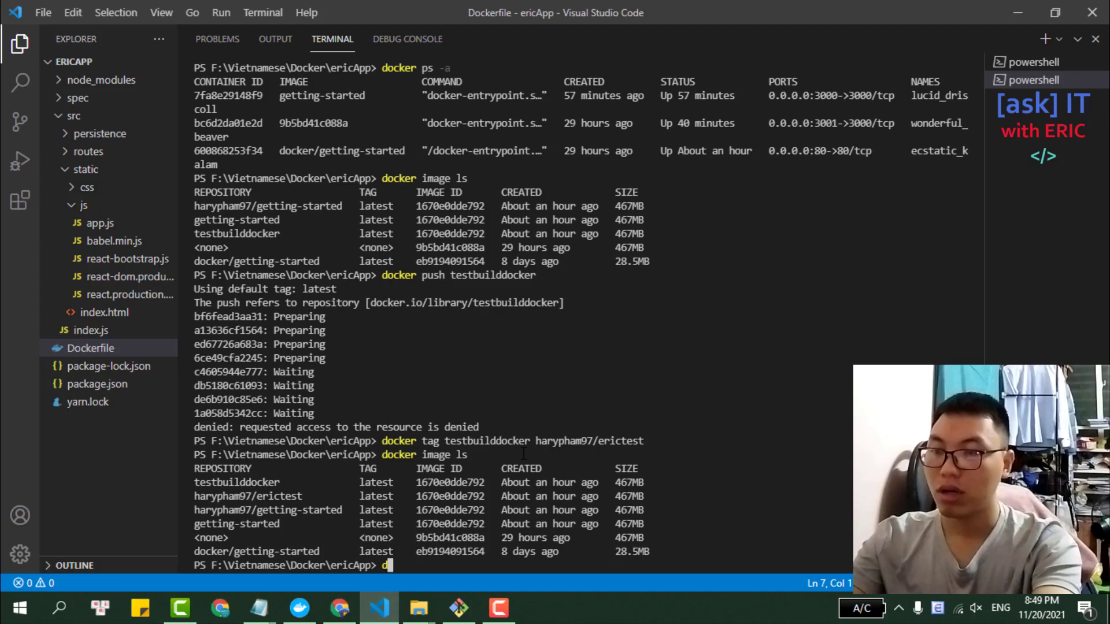
text(ocke)
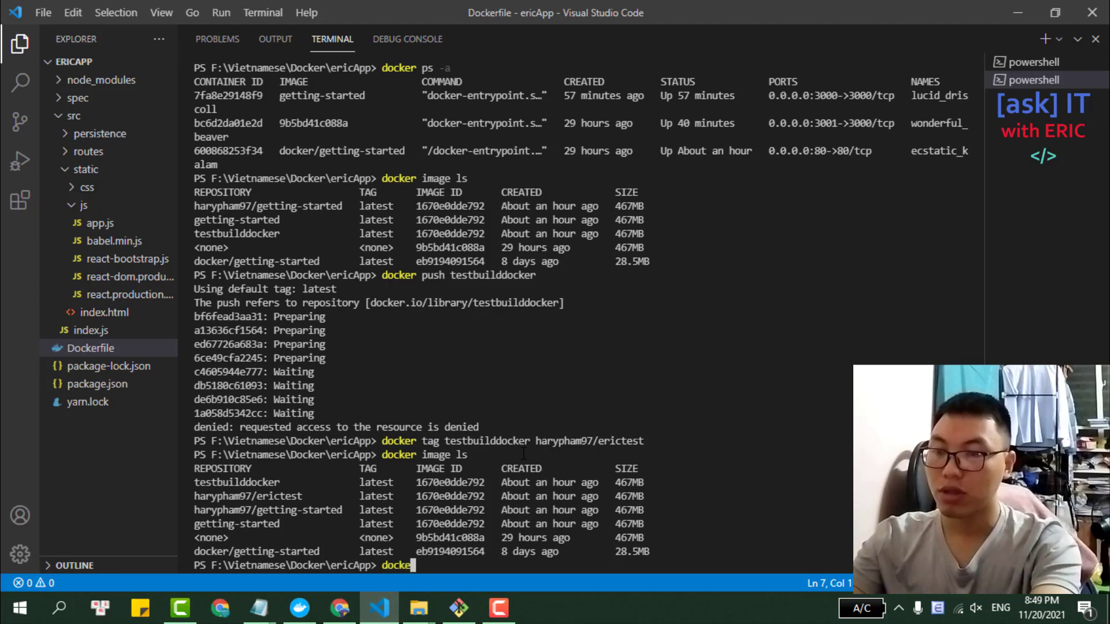
text(r push )
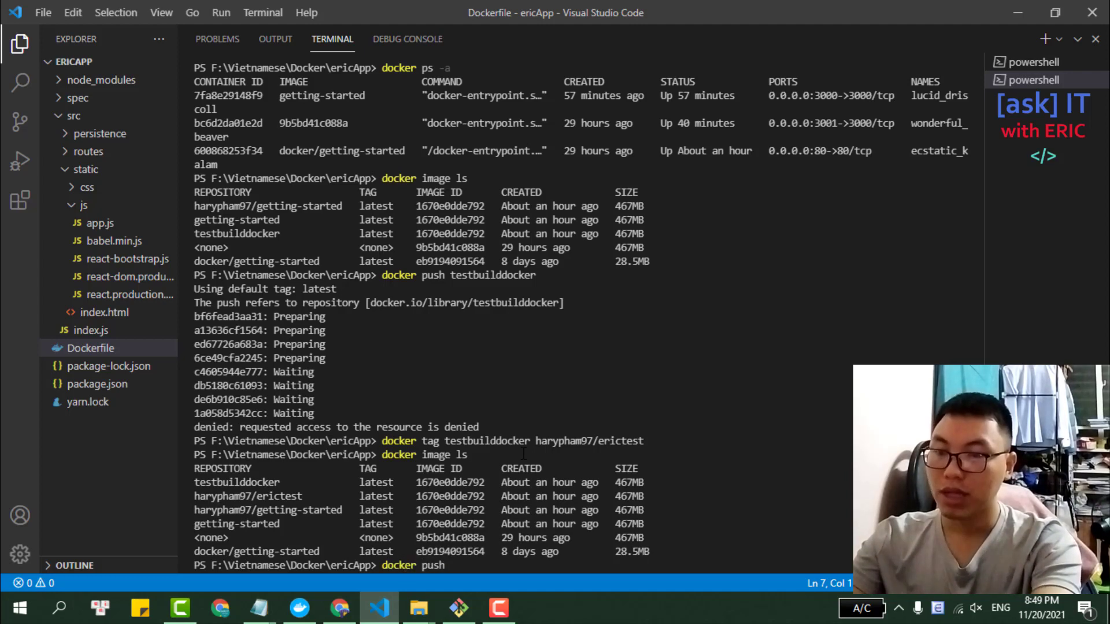
text(harypham)
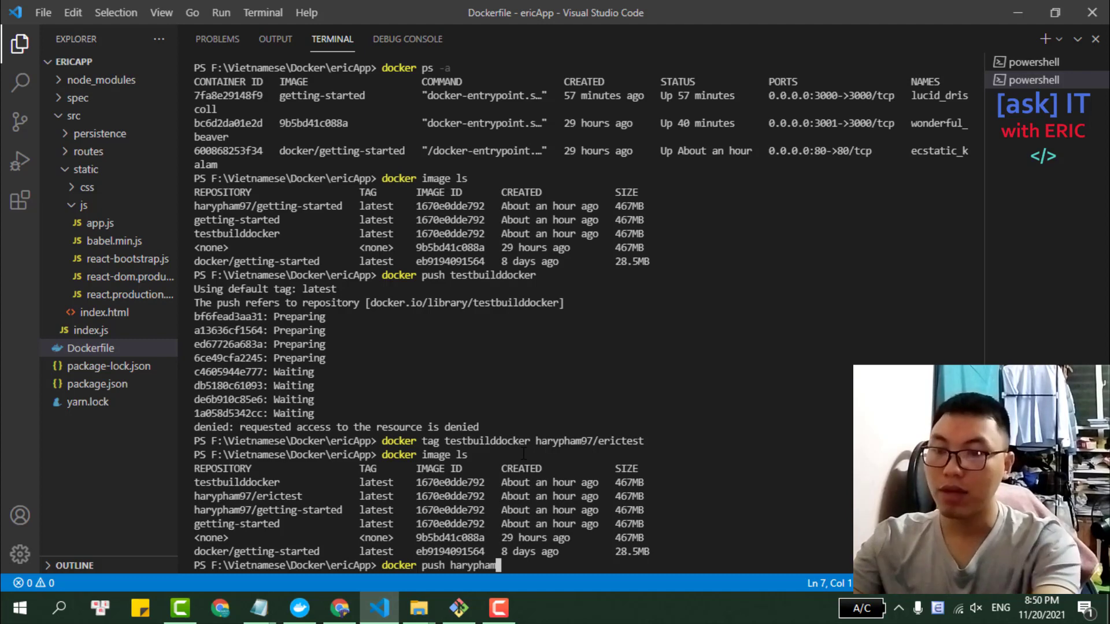
text(97/e)
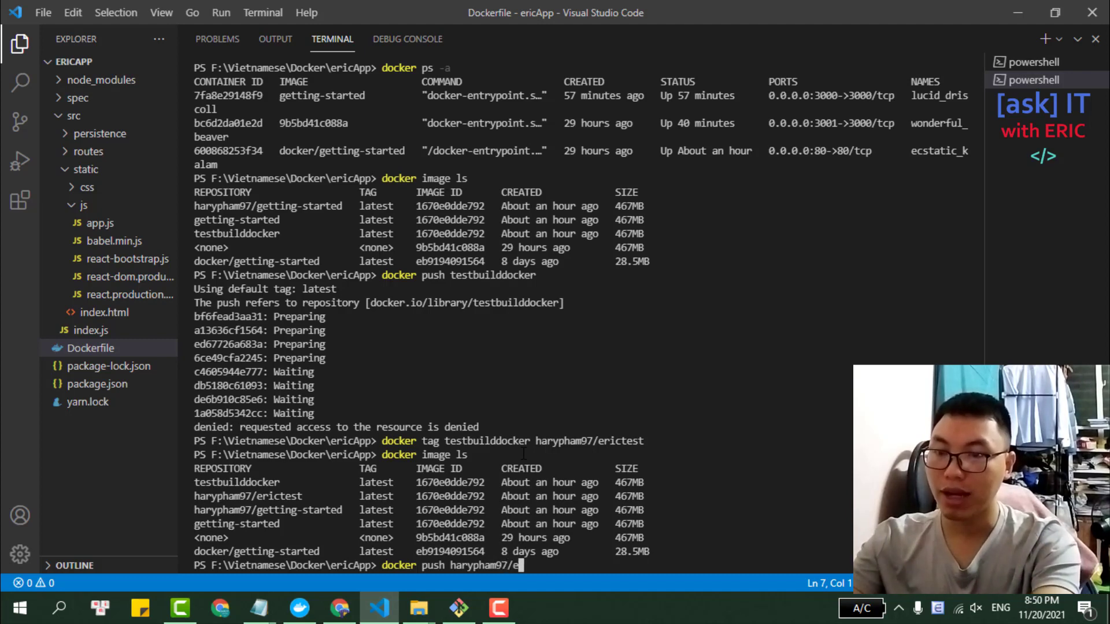
text(rictest)
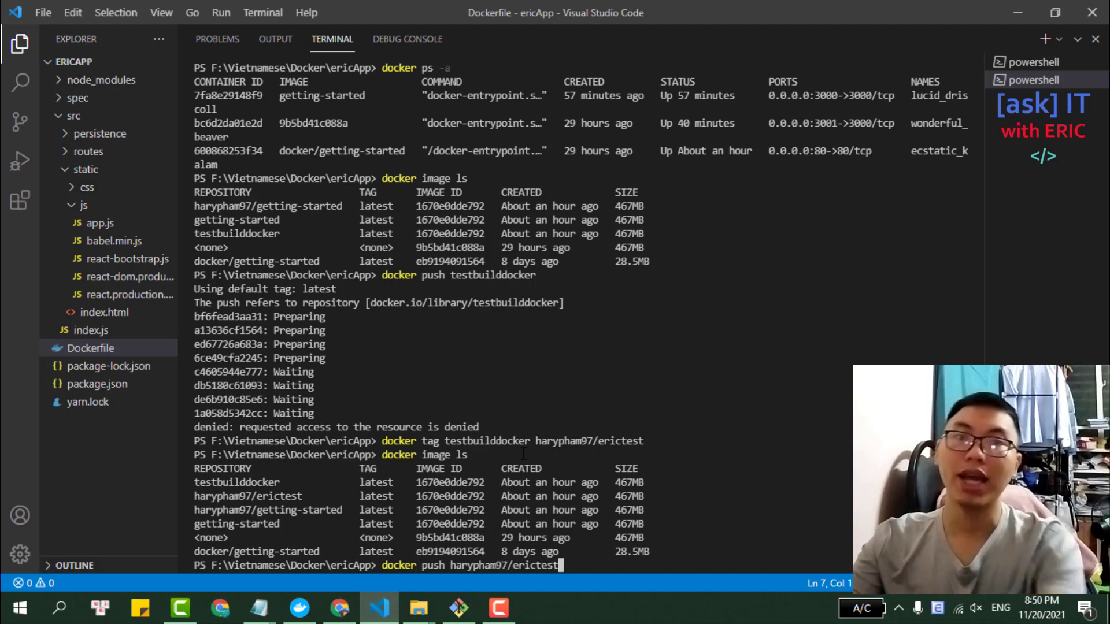
key(Return)
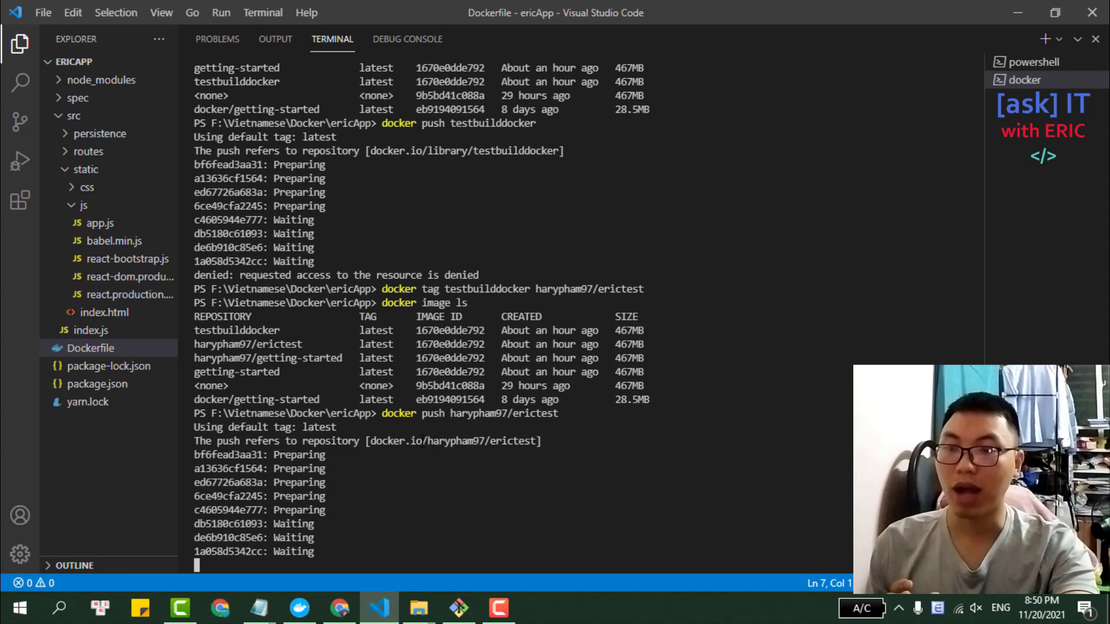
Step: Follow the push output, highlighting the erictest repository being pushed
drag(423, 441, 547, 441)
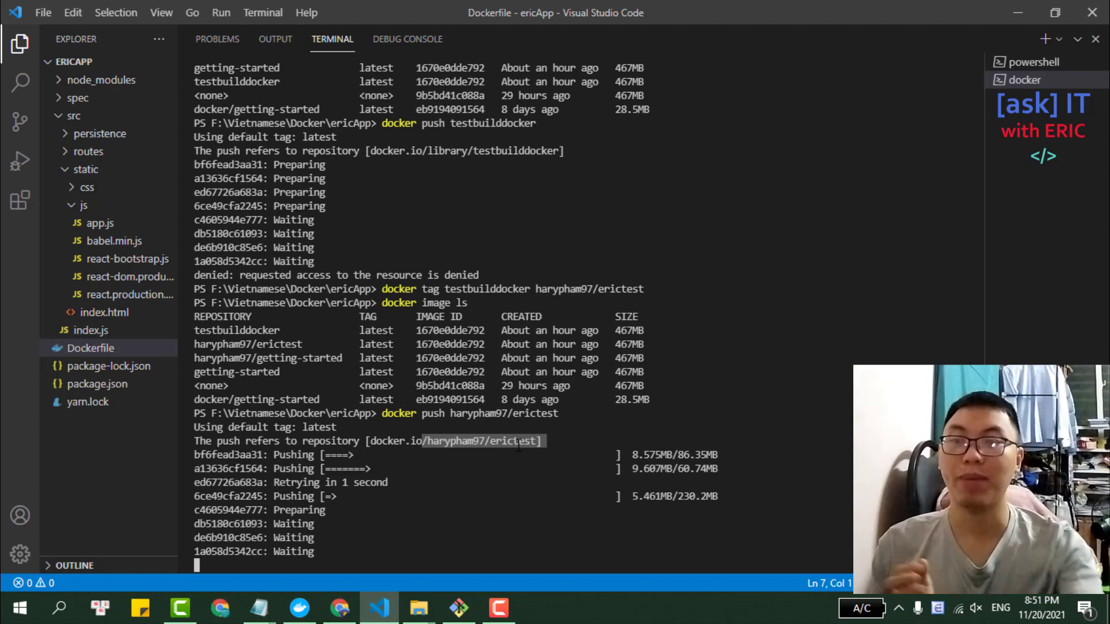
click(445, 442)
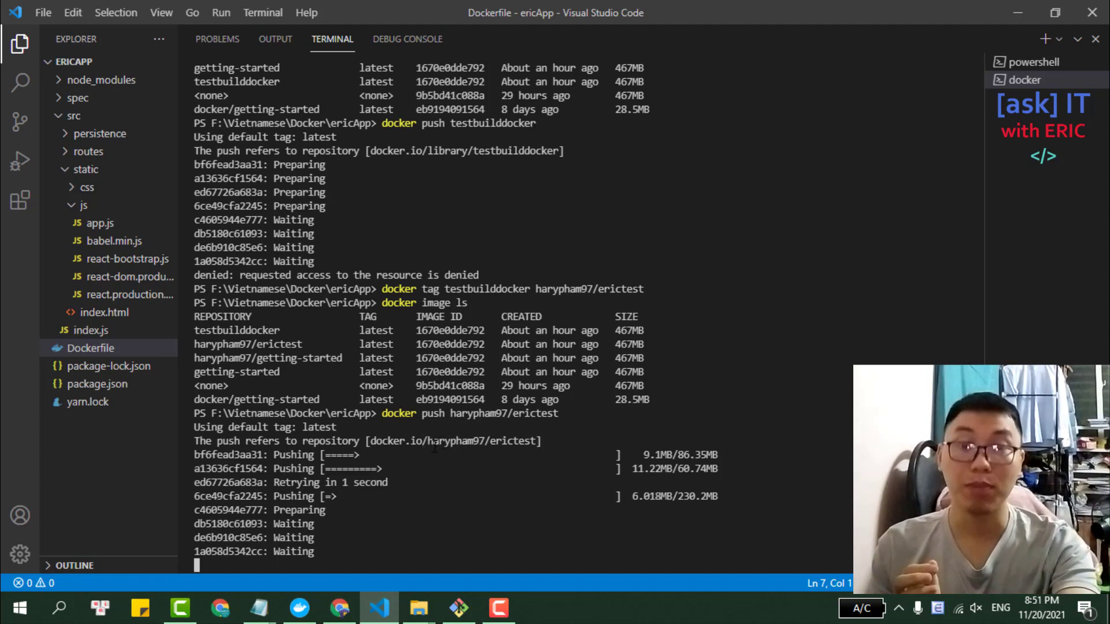
drag(428, 443, 553, 445)
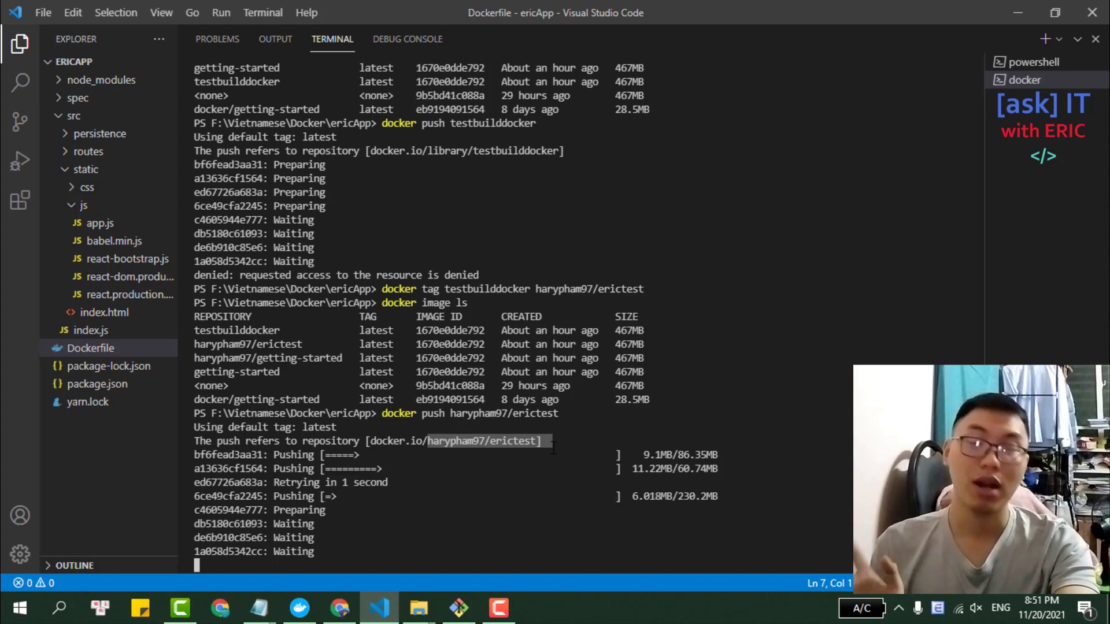
scroll(554, 448, up, 2)
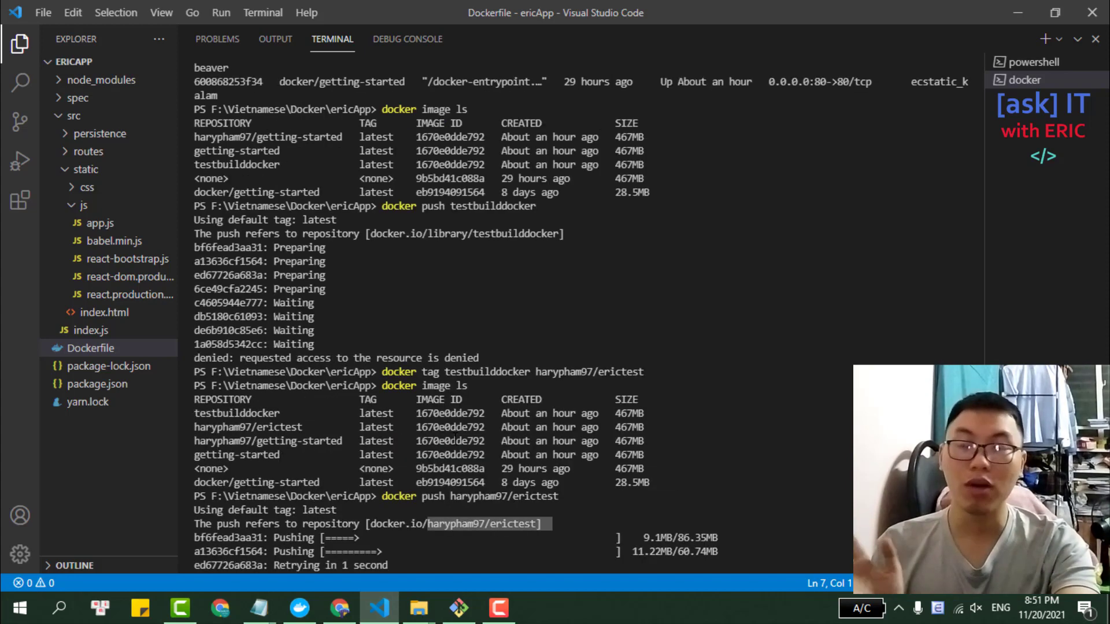
scroll(347, 350, up, 2)
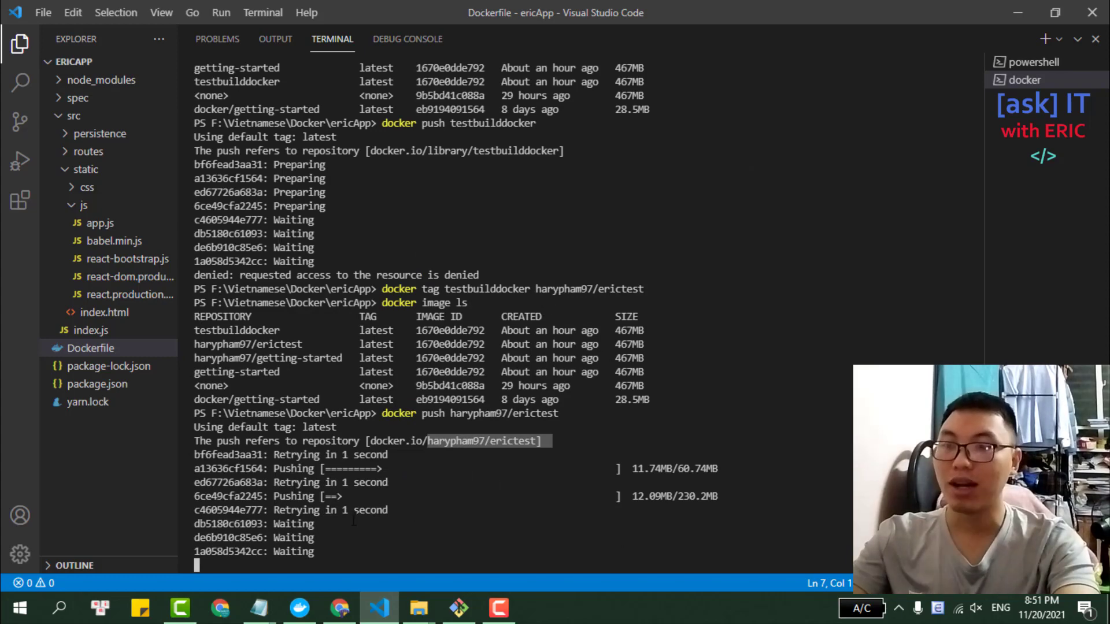
Step: In the other terminal session, review the earlier push's 504 Gateway Time-out error and retrying layer
click(1026, 62)
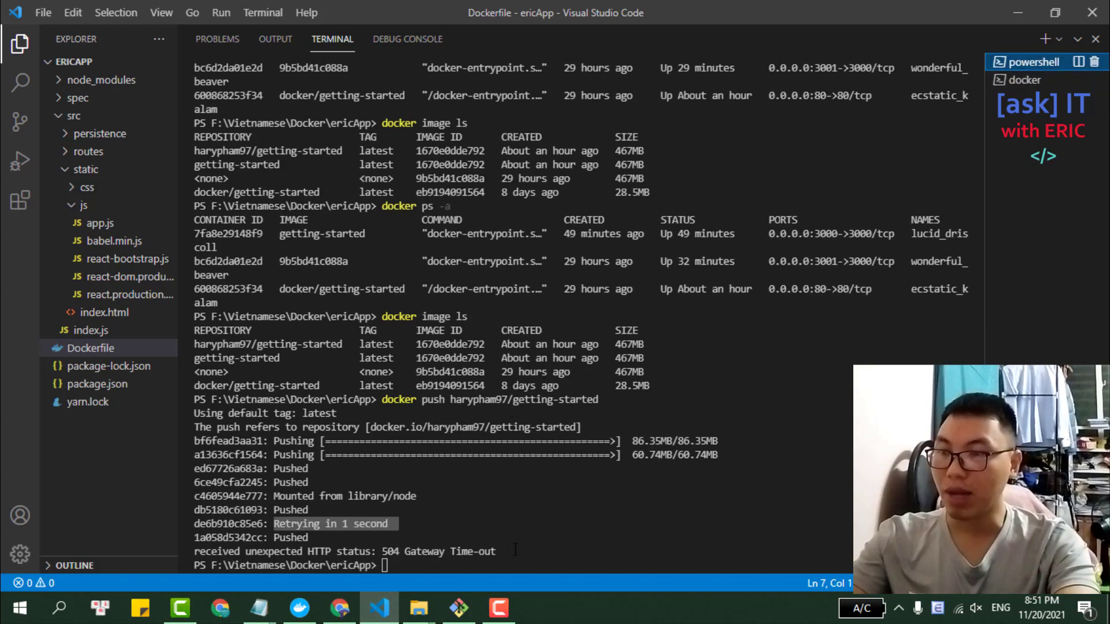
drag(512, 552, 192, 552)
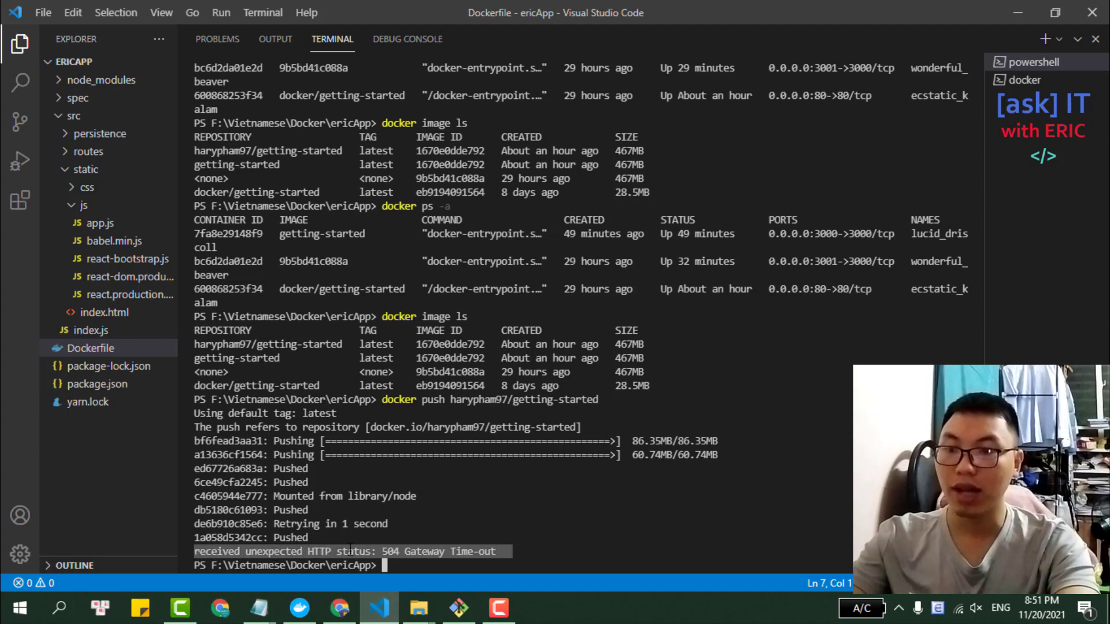
click(391, 551)
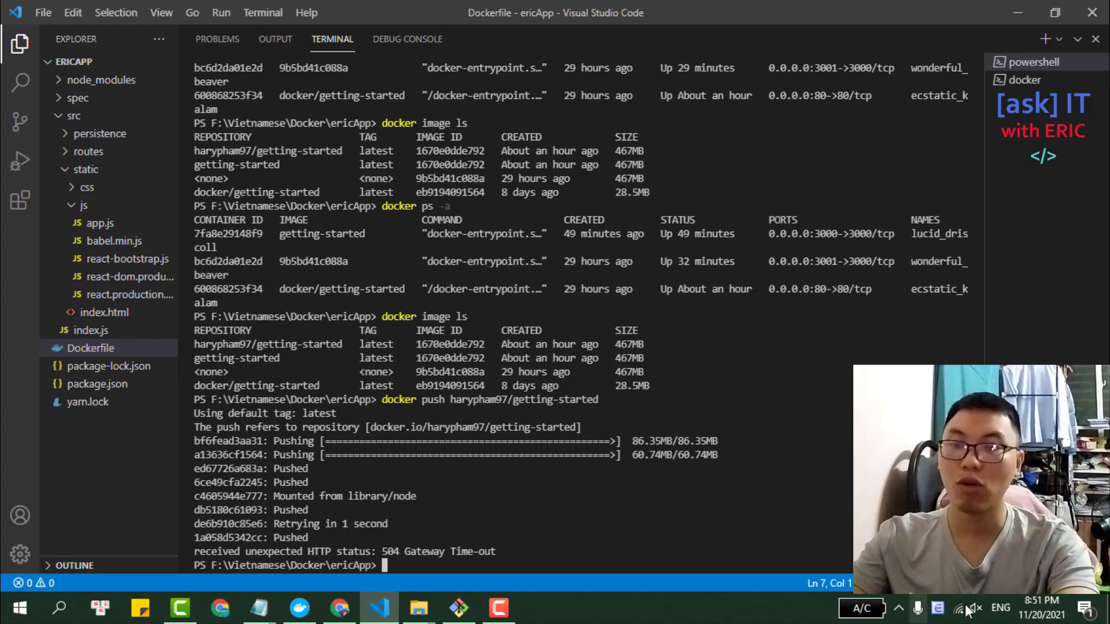
drag(408, 523, 170, 522)
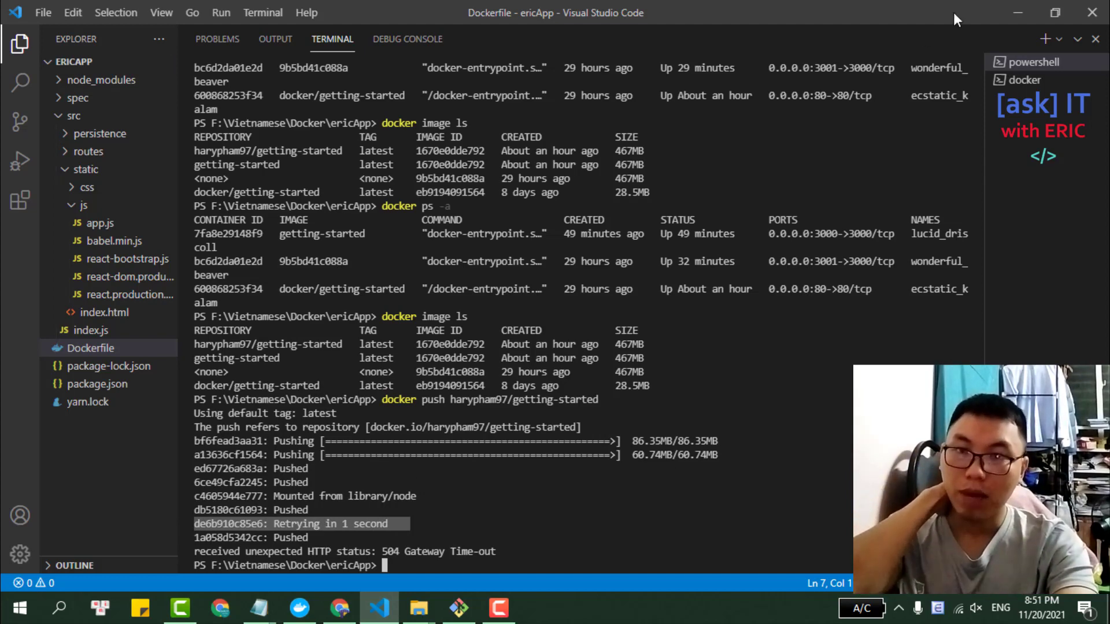
Step: Back in the docker terminal, mark the retrying layers, then open a blank Chrome tab
click(1025, 79)
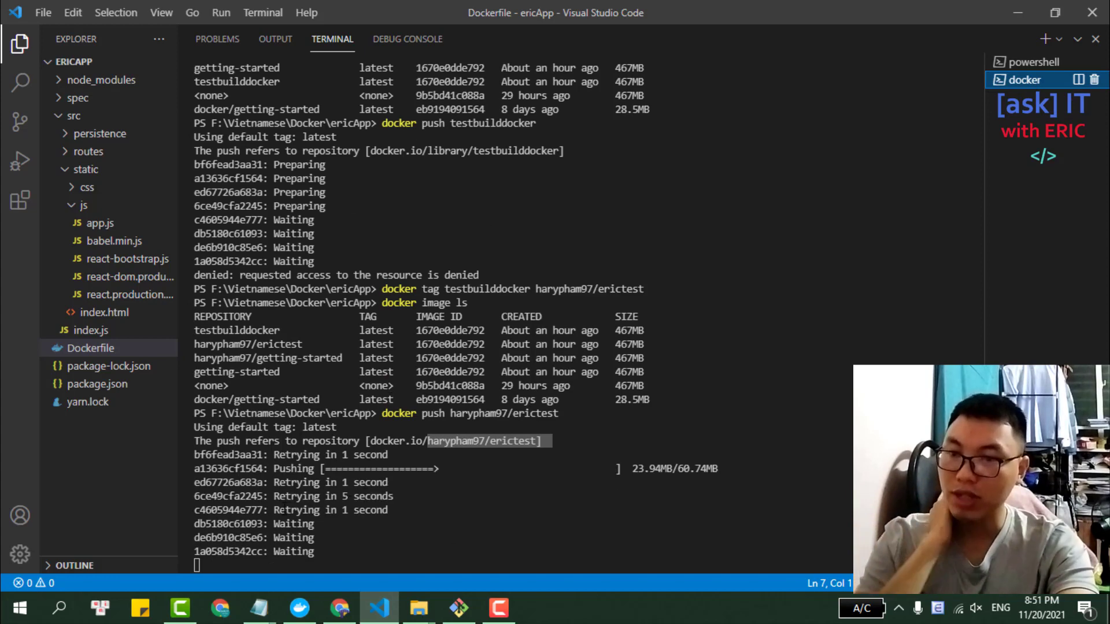
drag(271, 510, 433, 496)
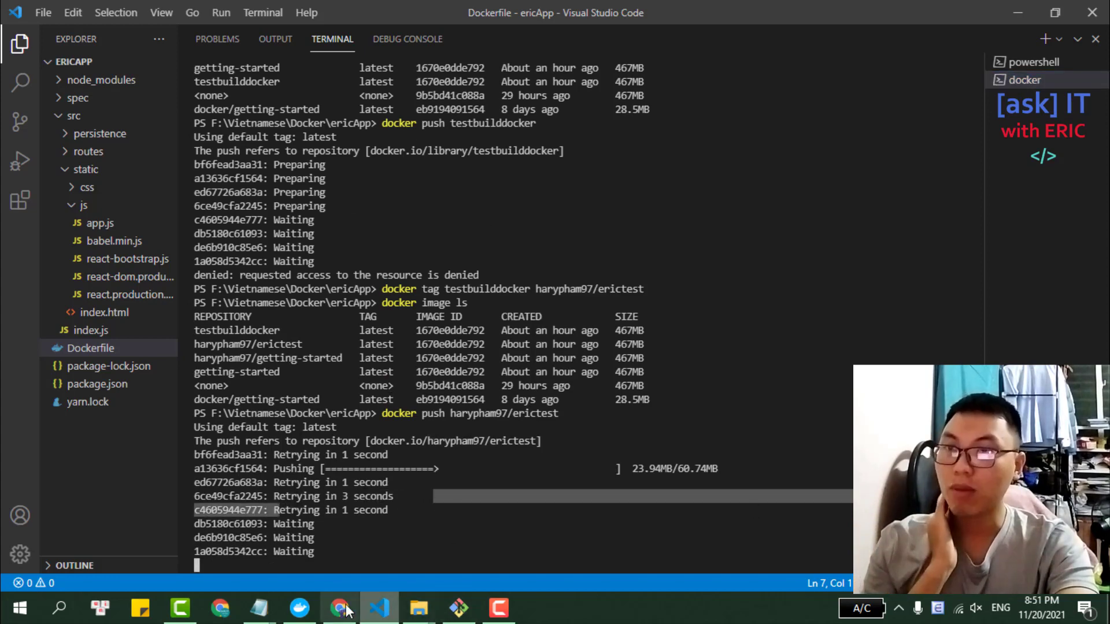
click(340, 608)
click(684, 13)
Step: Load google.com in Chrome to test the internet connection
click(95, 38)
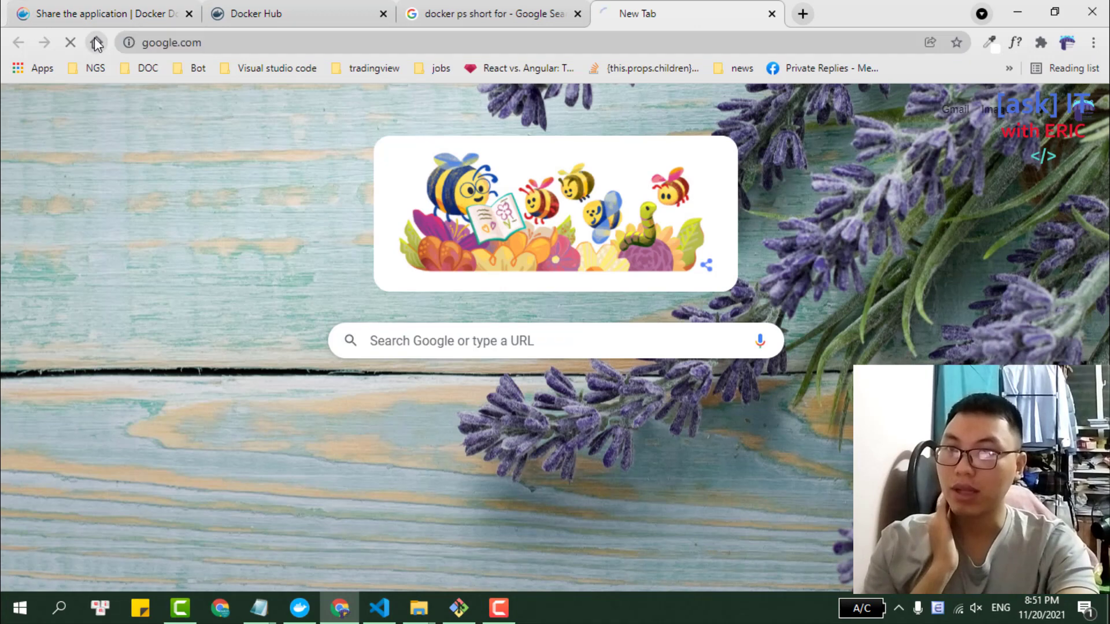
click(958, 608)
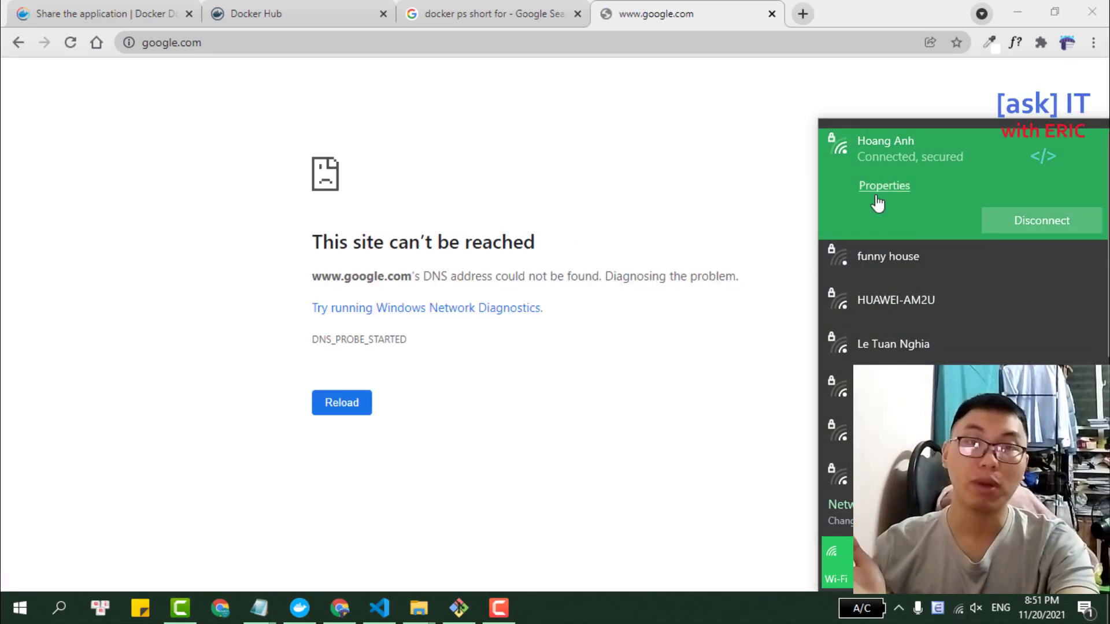
click(92, 42)
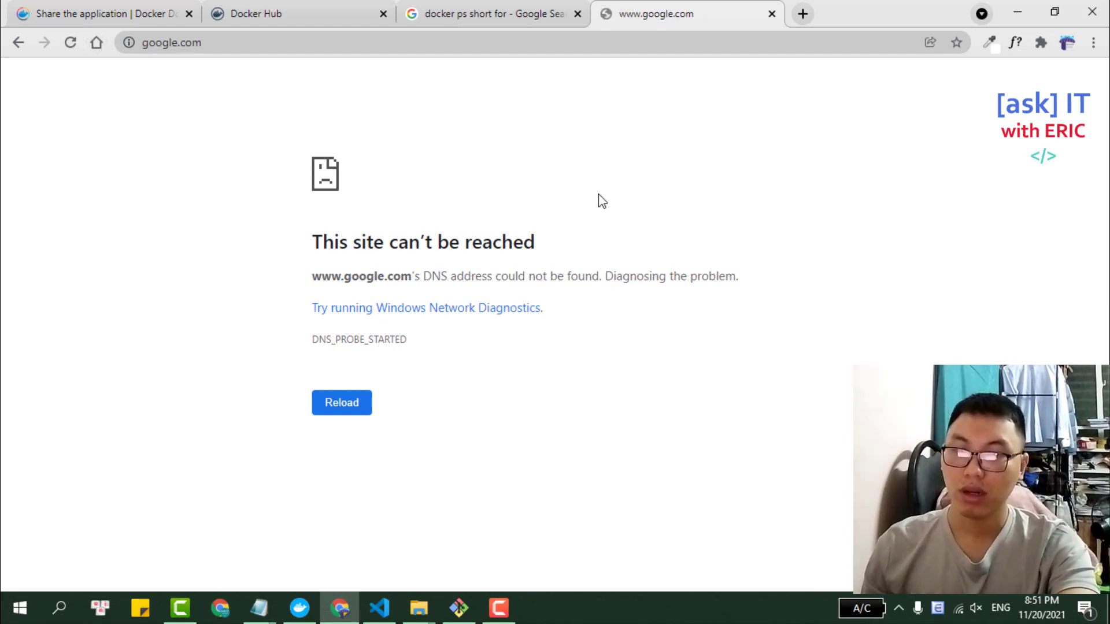
Step: Connect to a different Wi-Fi network from the Windows network list
click(958, 608)
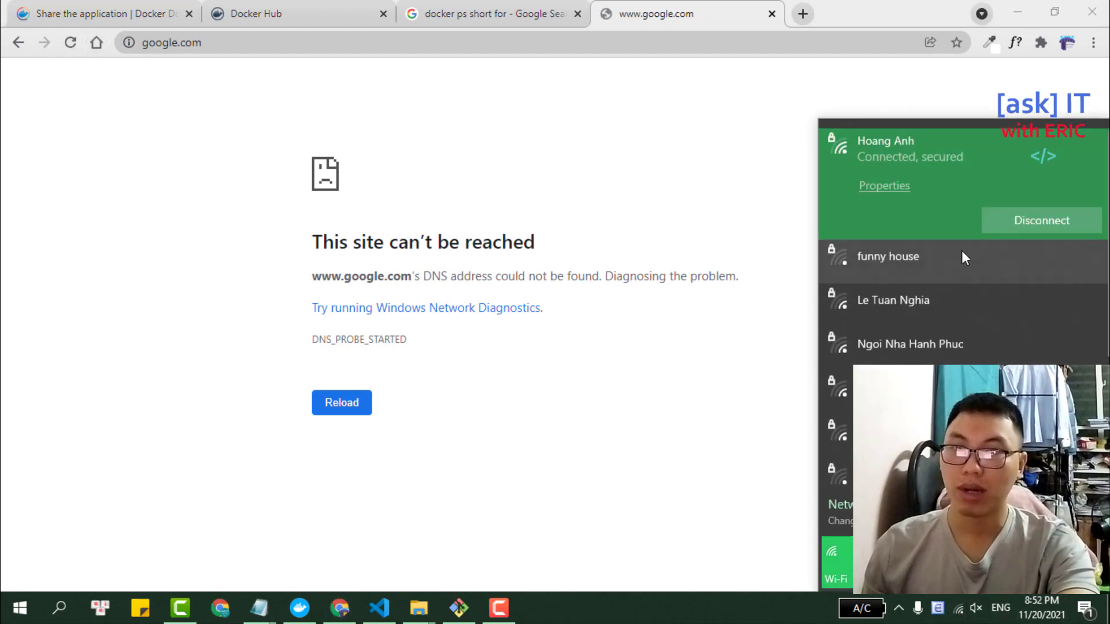
click(962, 257)
click(1015, 266)
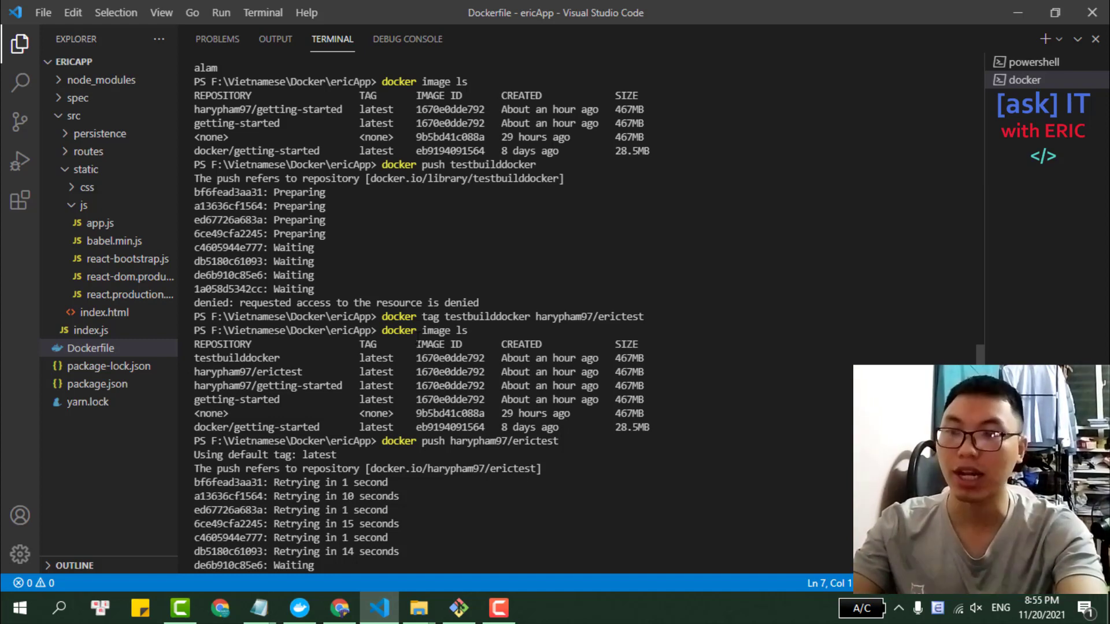
Step: Highlight the earlier docker tag testbuilddocker command line in the docker terminal
drag(383, 317, 642, 317)
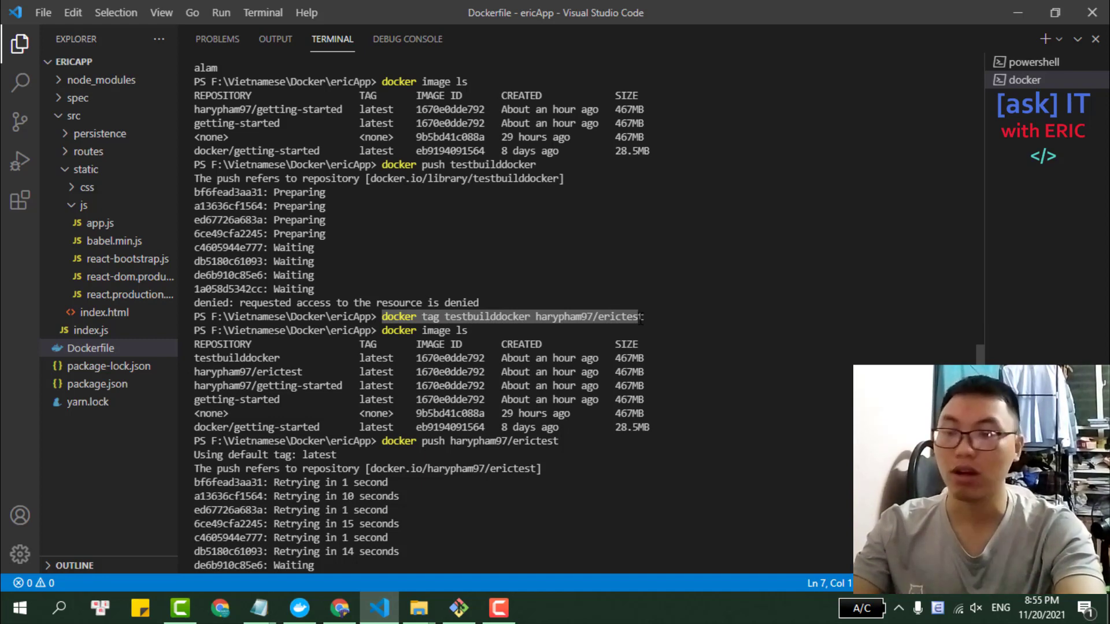
Step: Read the top of the docker tag reference, highlighting the SOURCE_IMAGE[:TAG] usage and naming paragraphs
click(340, 608)
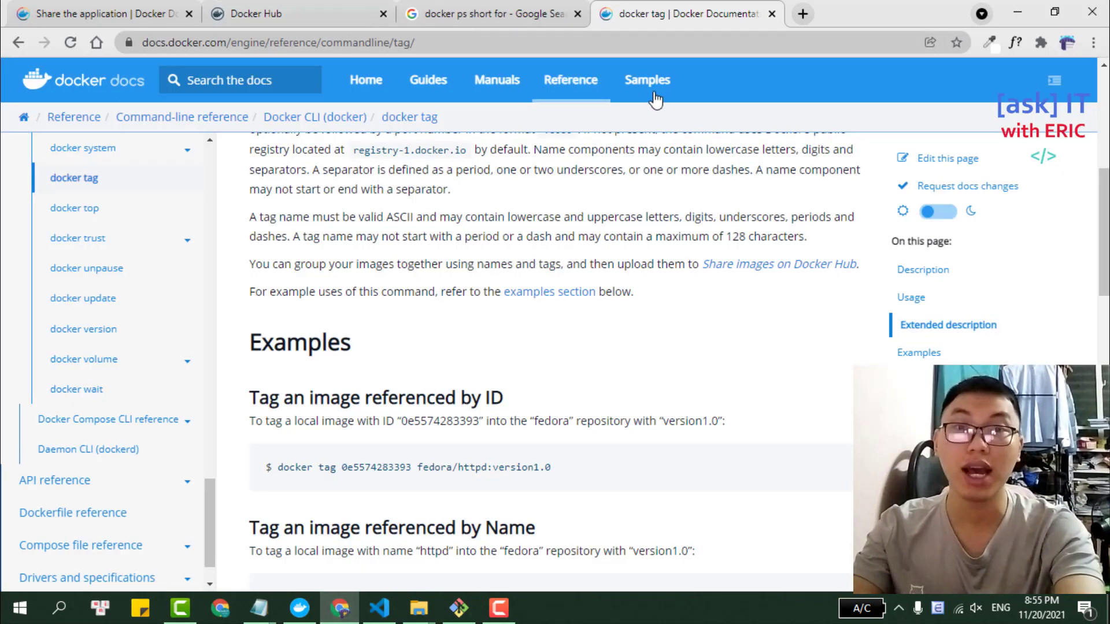
scroll(540, 240, up, 2)
scroll(541, 240, up, 4)
scroll(497, 231, up, 2)
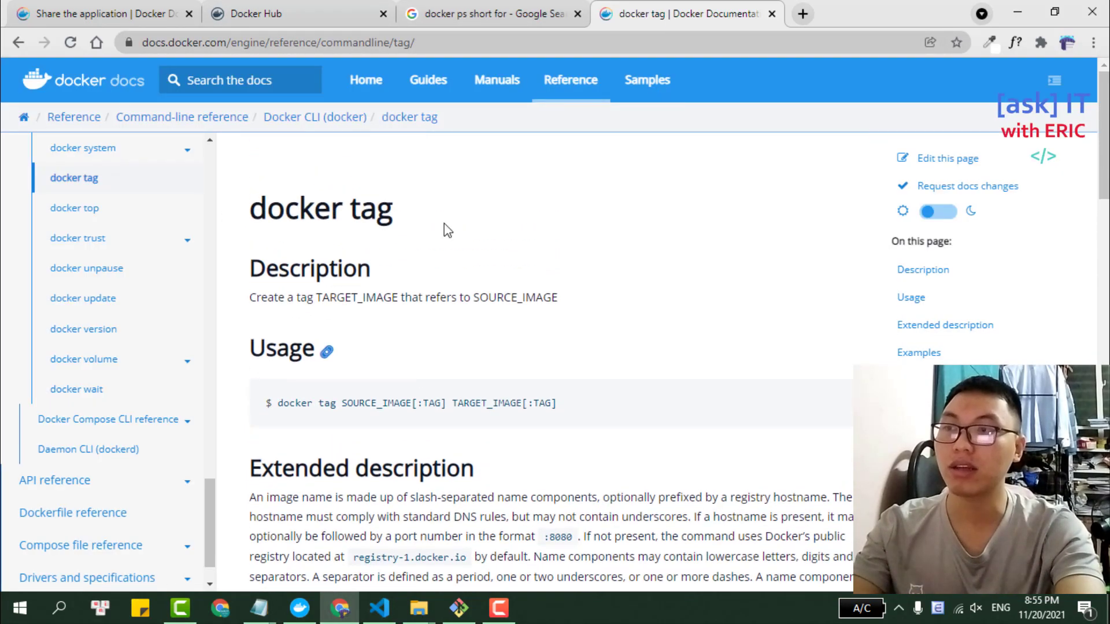
drag(440, 217, 256, 207)
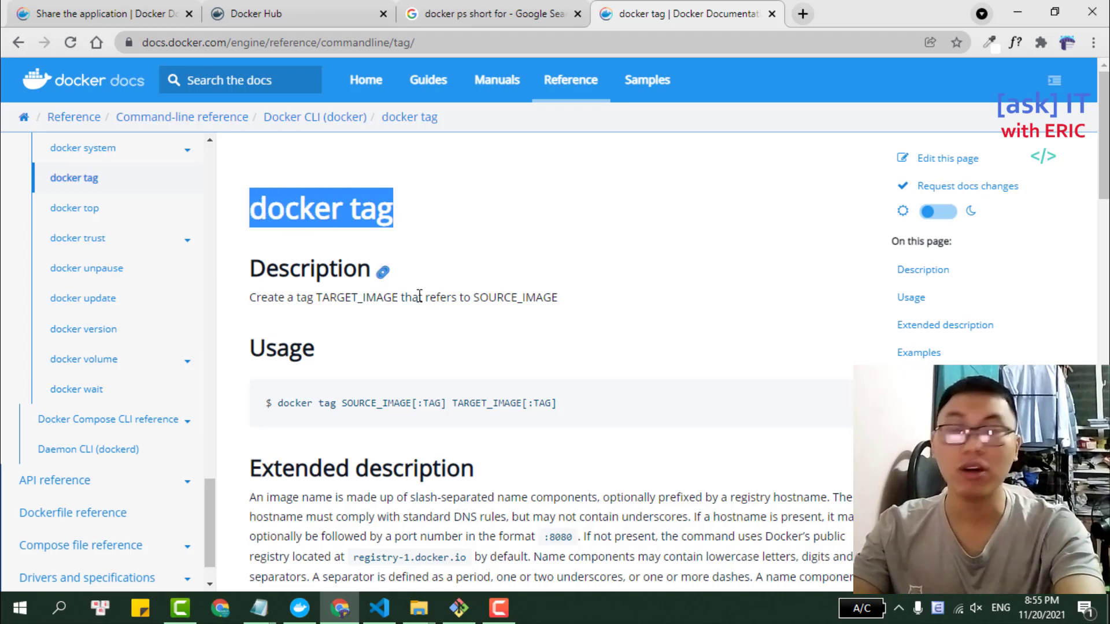
mouse_move(564, 403)
mouse_down()
mouse_move(282, 403)
mouse_move(429, 408)
mouse_up()
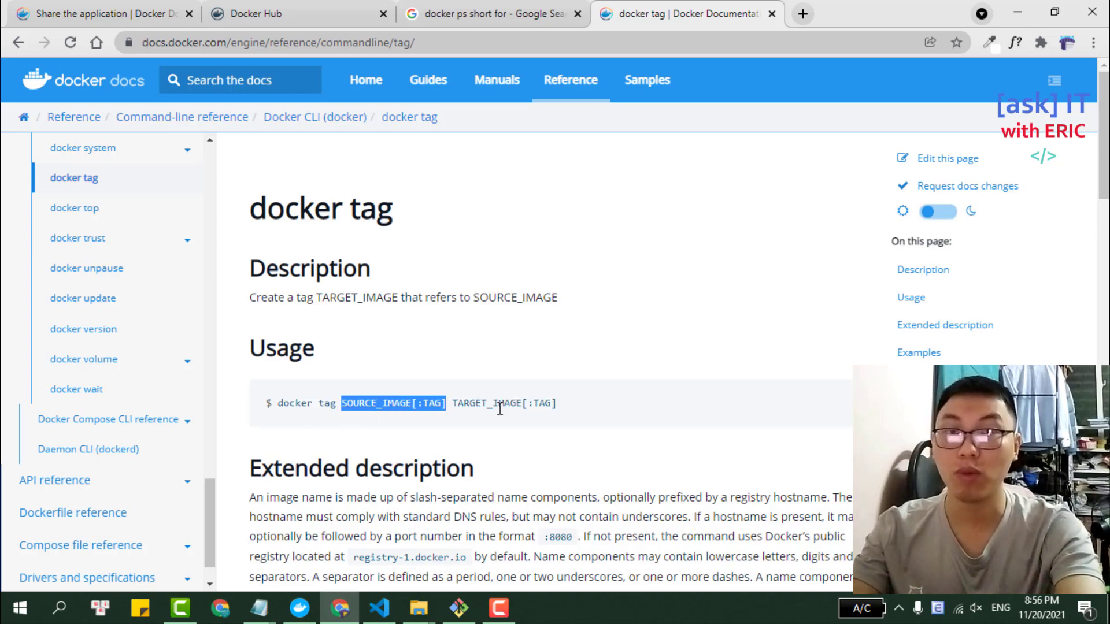
drag(456, 403, 449, 403)
scroll(503, 380, down, 4)
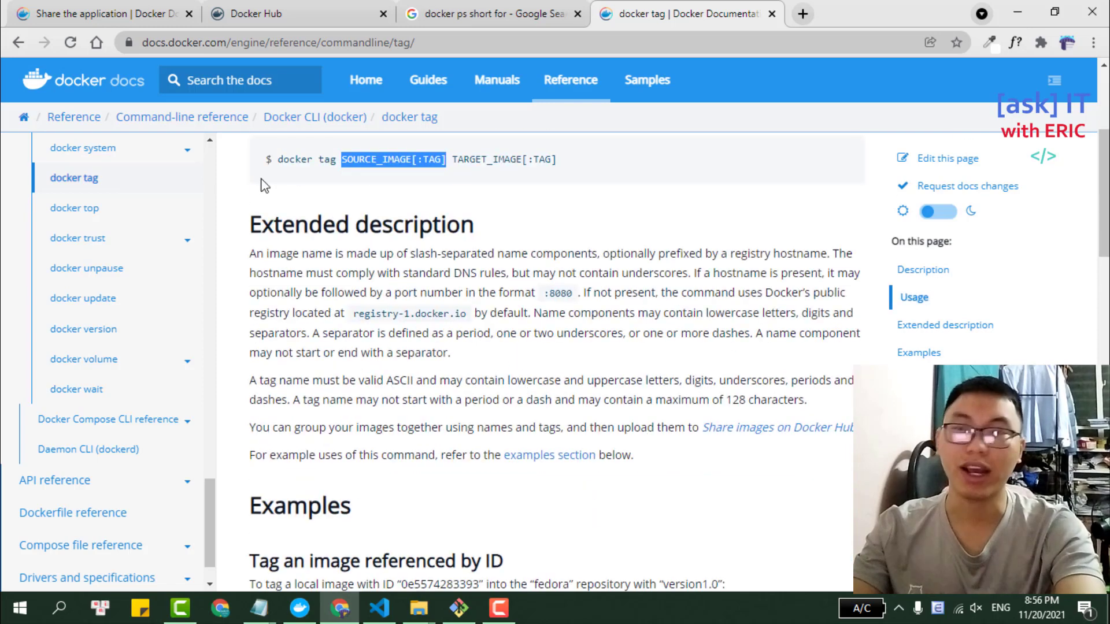
drag(249, 253, 749, 428)
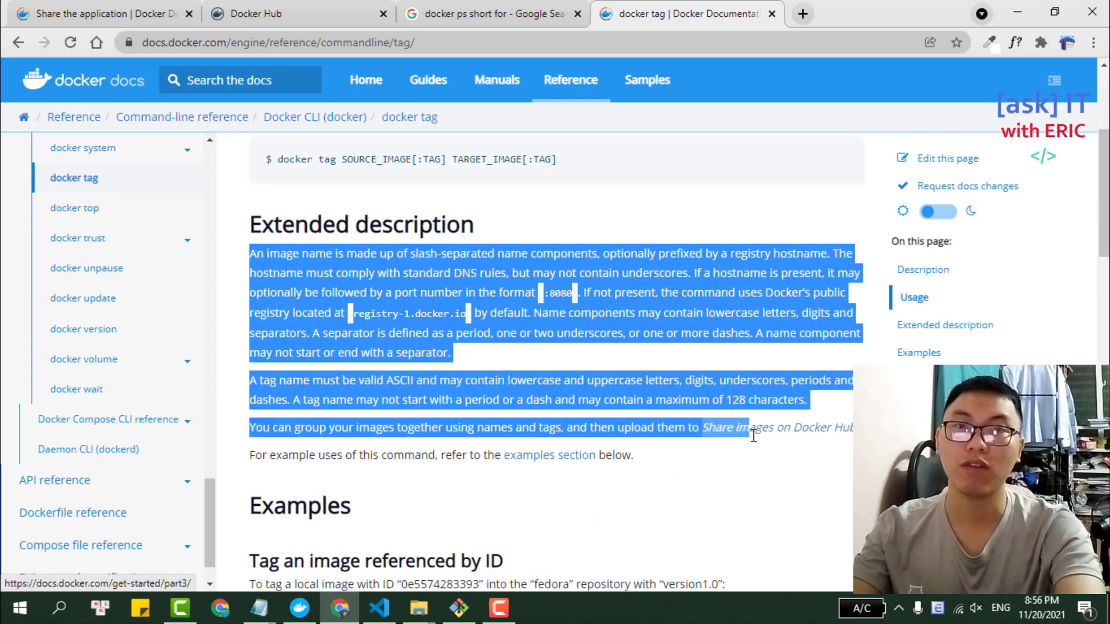
scroll(520, 335, down, 3)
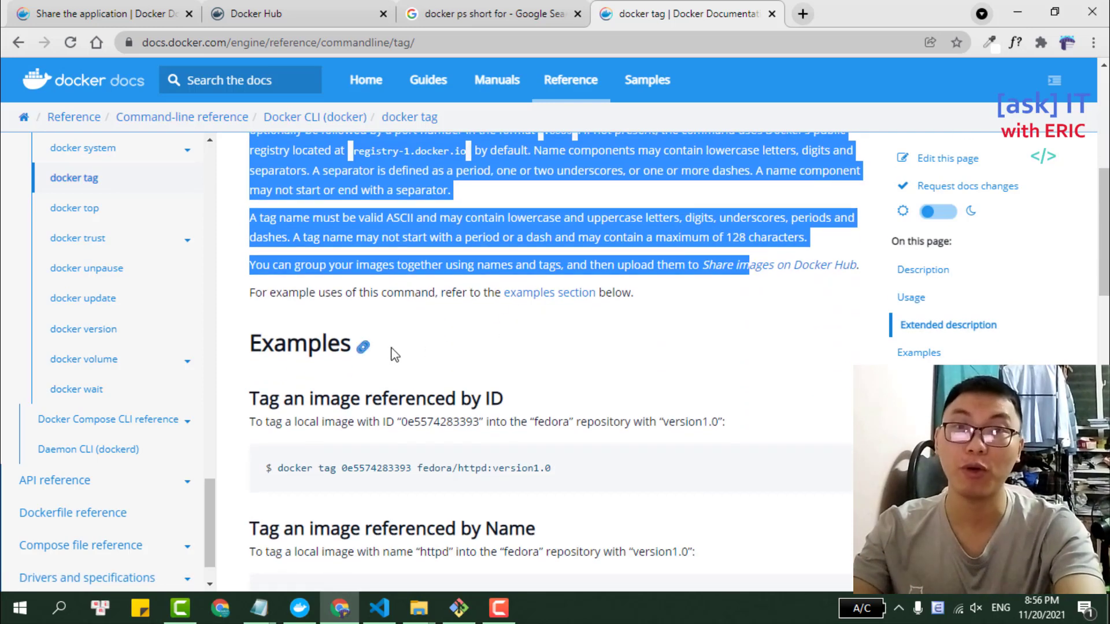
scroll(405, 358, down, 3)
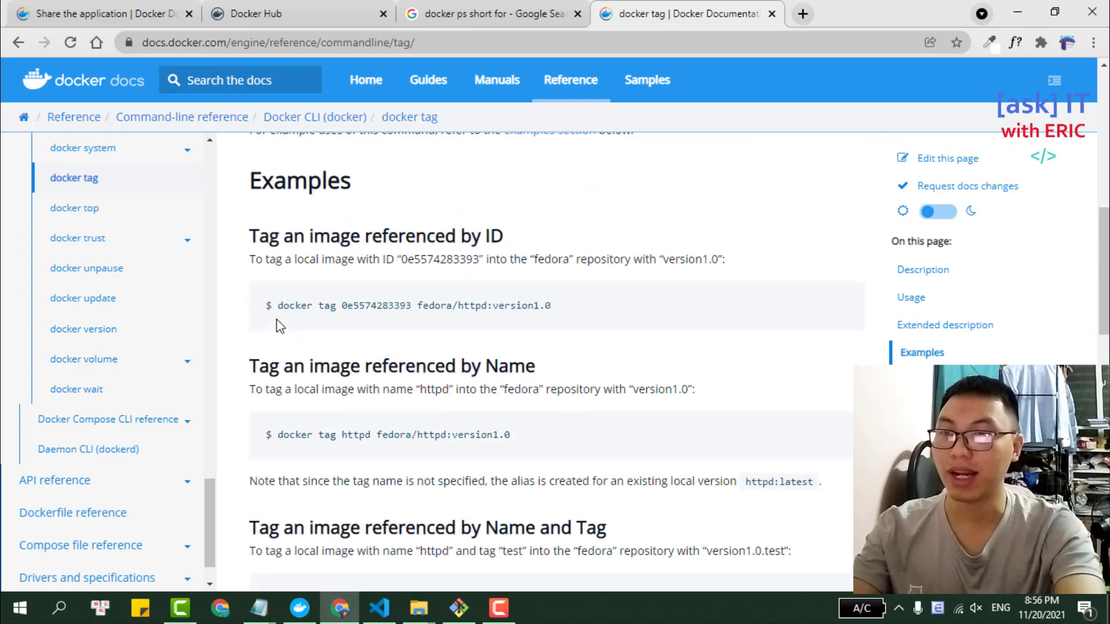
drag(273, 305, 552, 306)
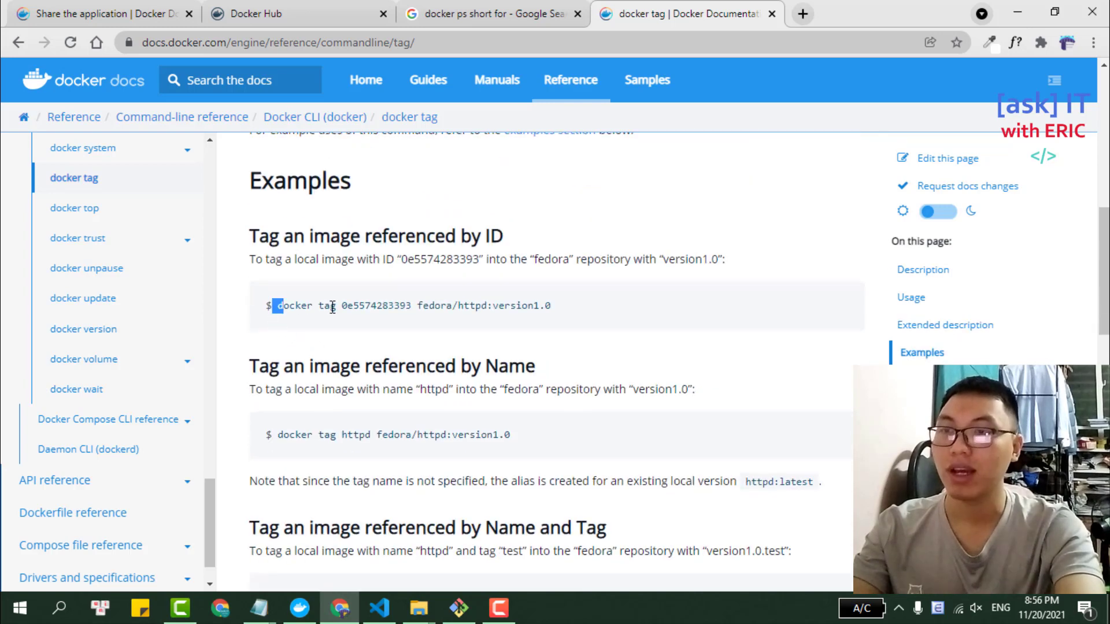
click(462, 252)
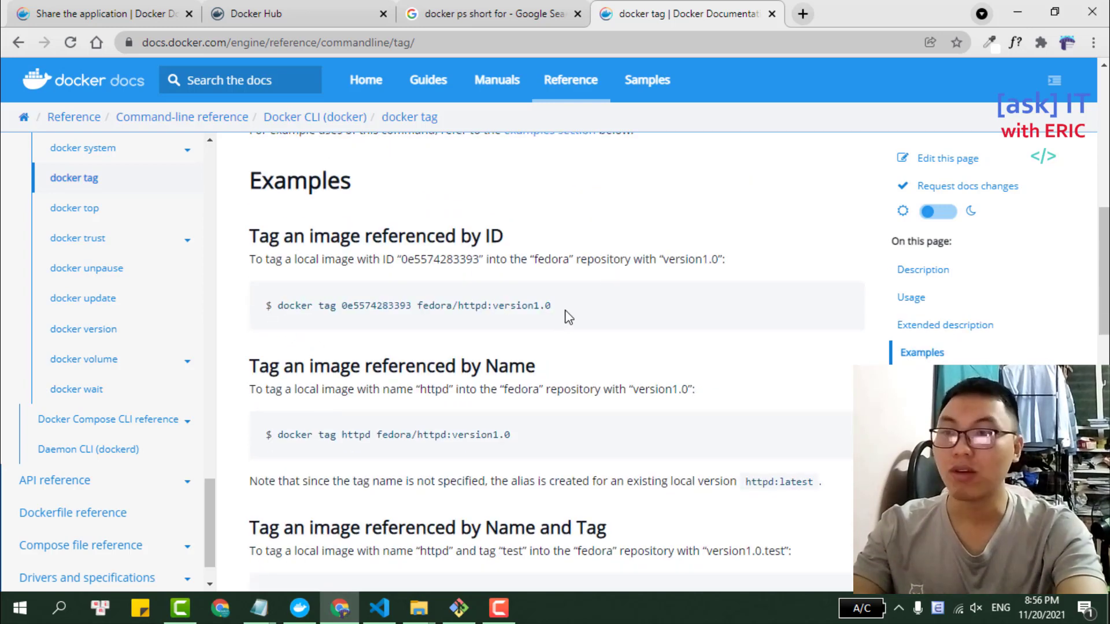
drag(552, 306, 302, 307)
double_click(355, 306)
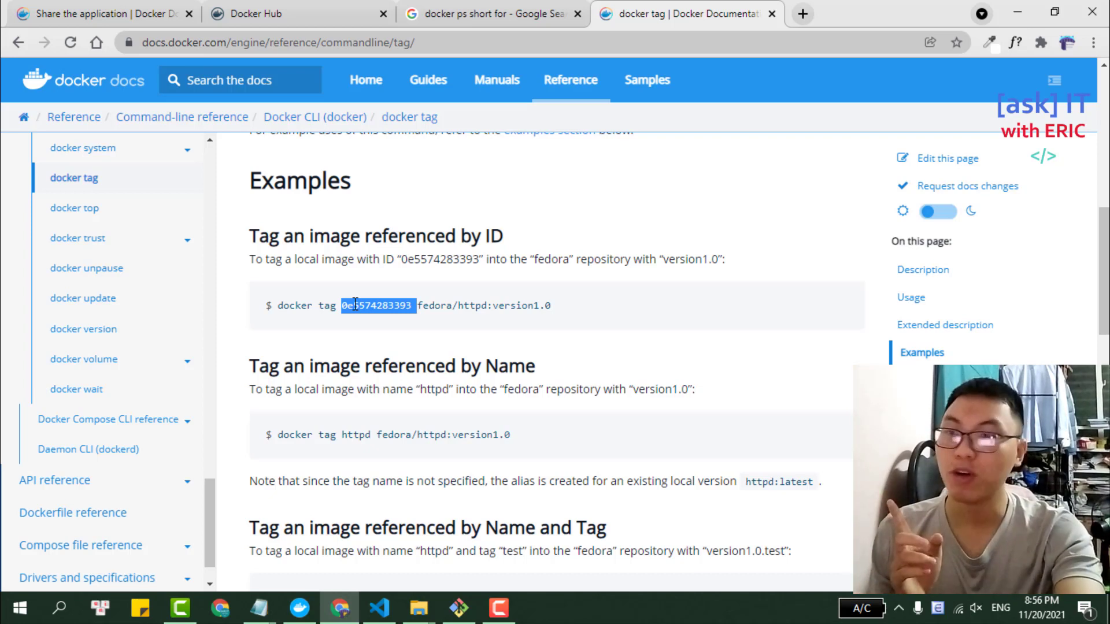
click(442, 336)
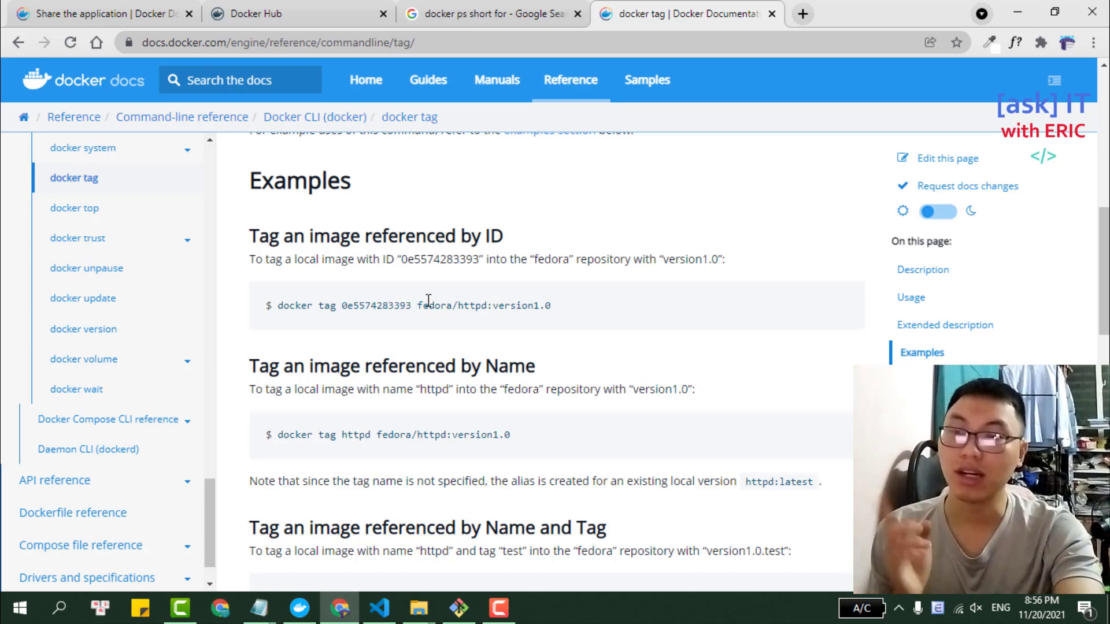
drag(418, 305, 456, 303)
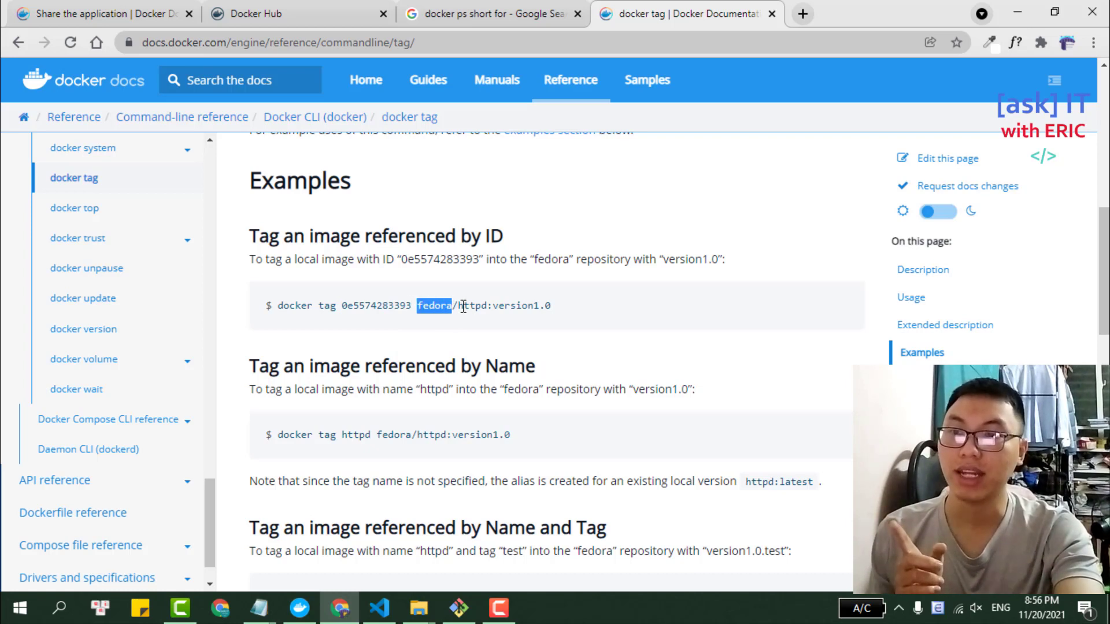
drag(459, 306, 491, 312)
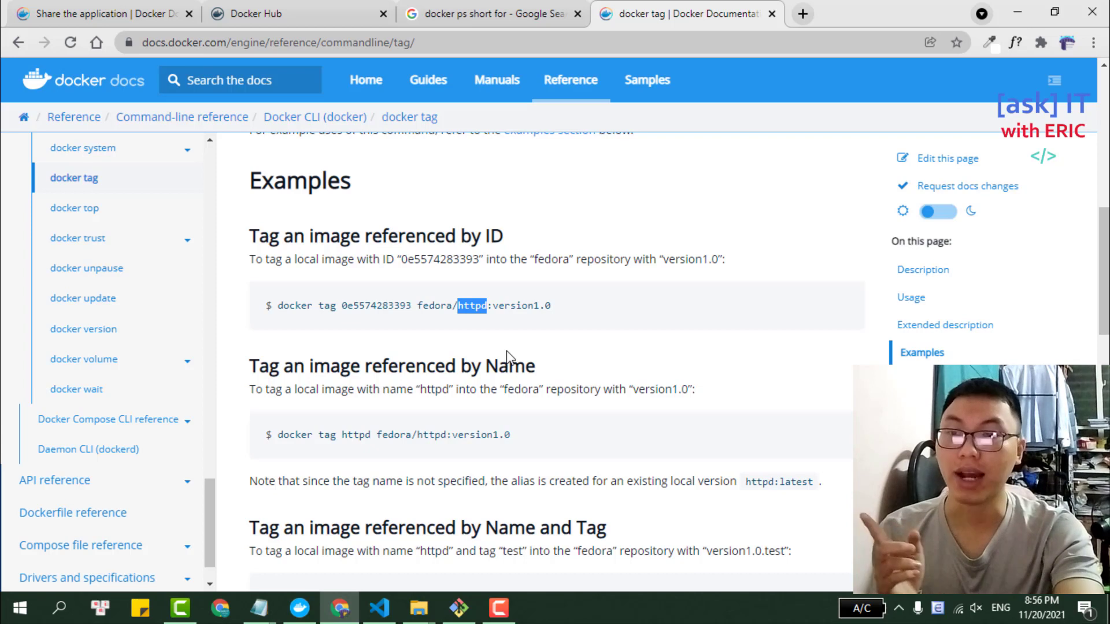
click(512, 321)
drag(494, 305, 581, 311)
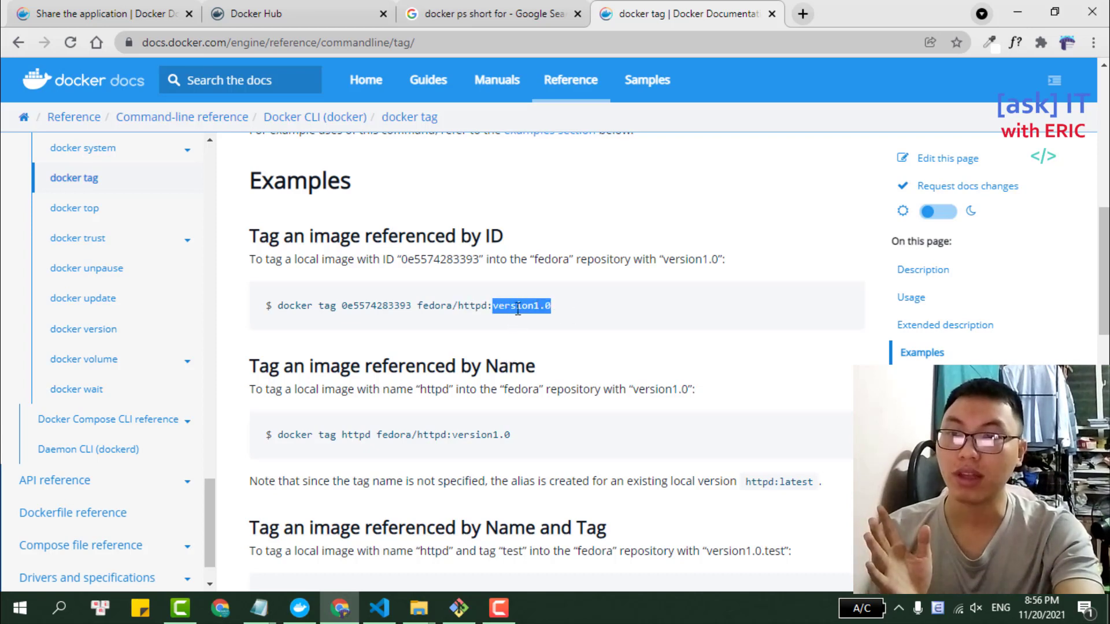
drag(487, 306, 591, 312)
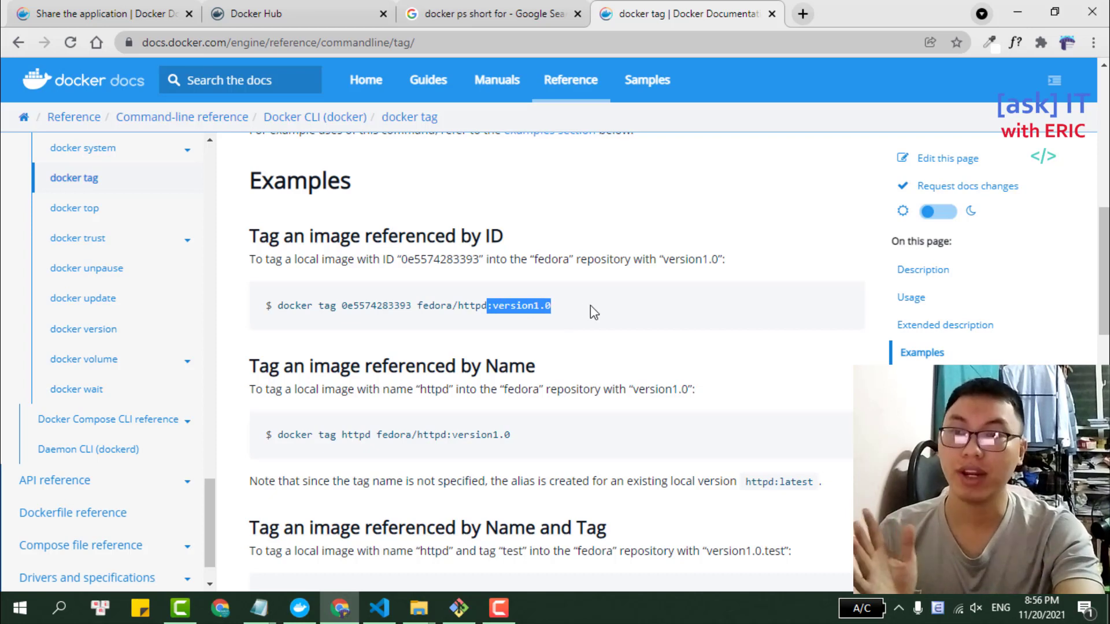
click(486, 307)
drag(488, 305, 587, 312)
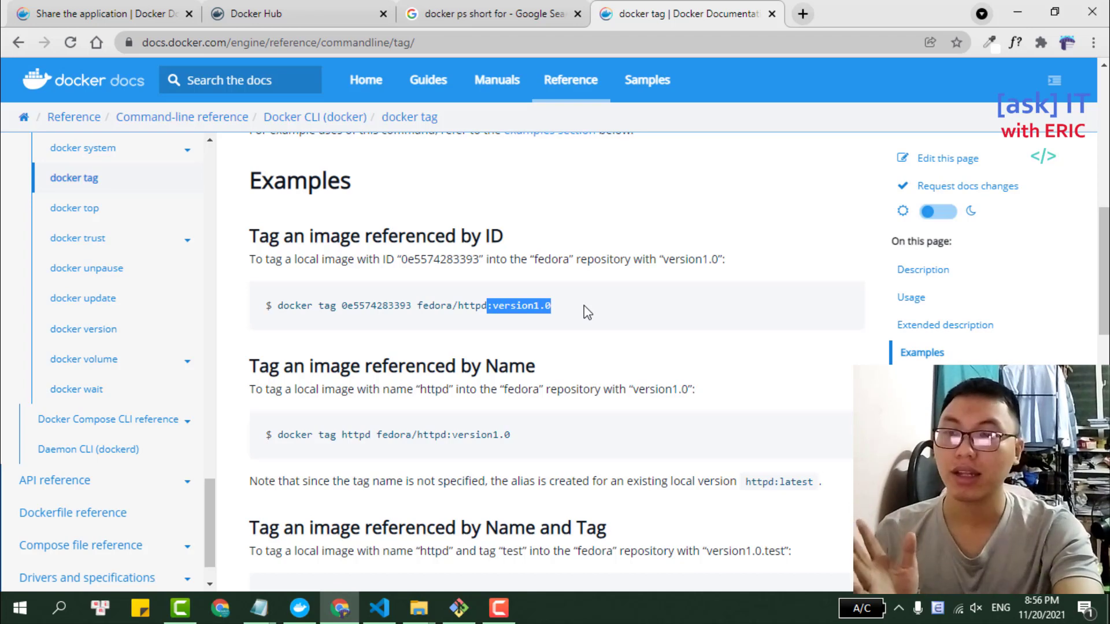
Step: Scroll the VS Code terminal to the docker tag command and highlight testbuilddocker and its target name
click(382, 606)
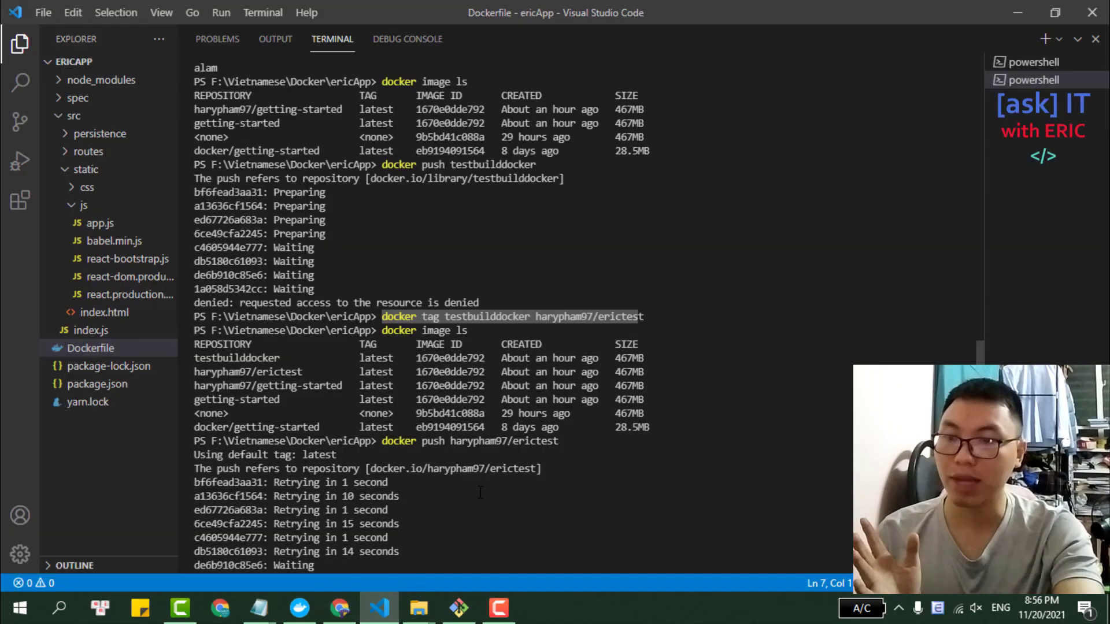
scroll(467, 501, up, 2)
scroll(467, 500, down, 4)
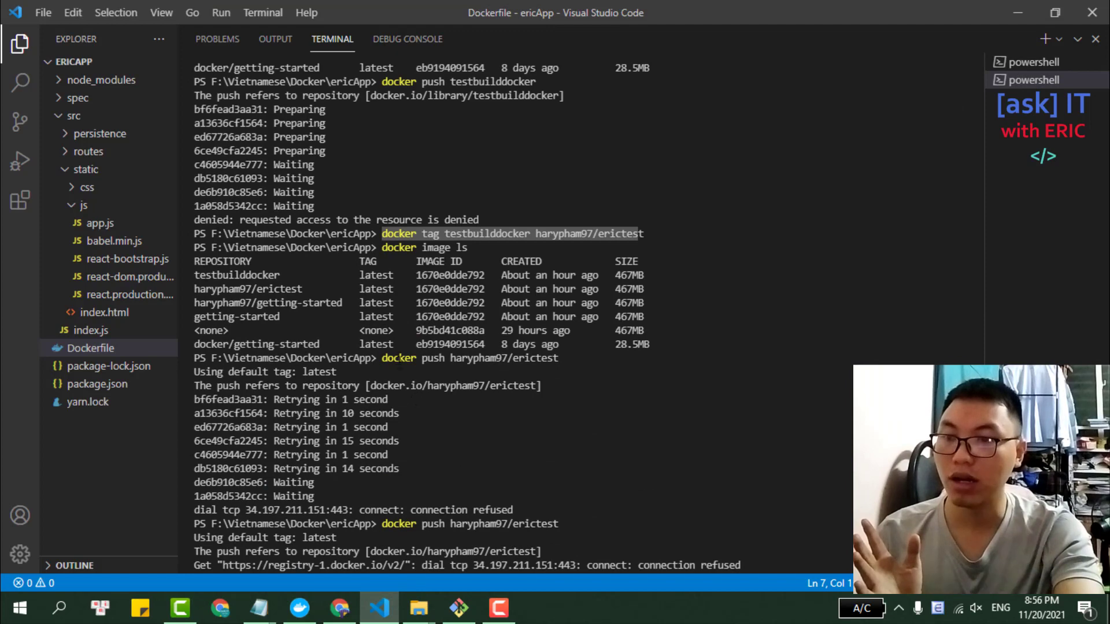
scroll(398, 359, down, 4)
scroll(490, 421, up, 2)
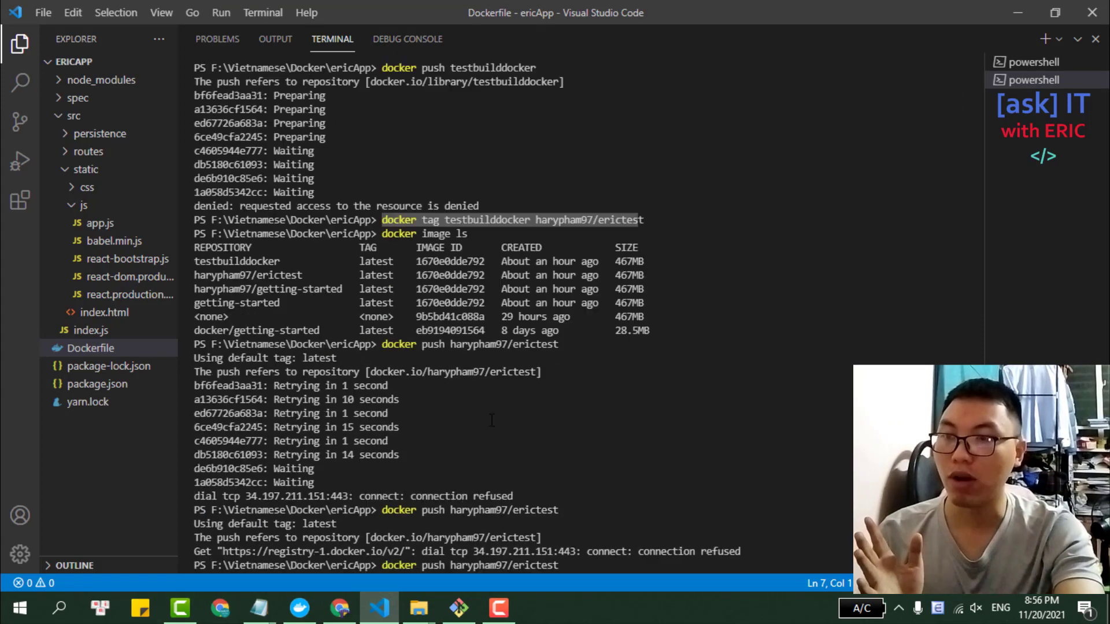
scroll(491, 420, up, 6)
drag(382, 386, 643, 386)
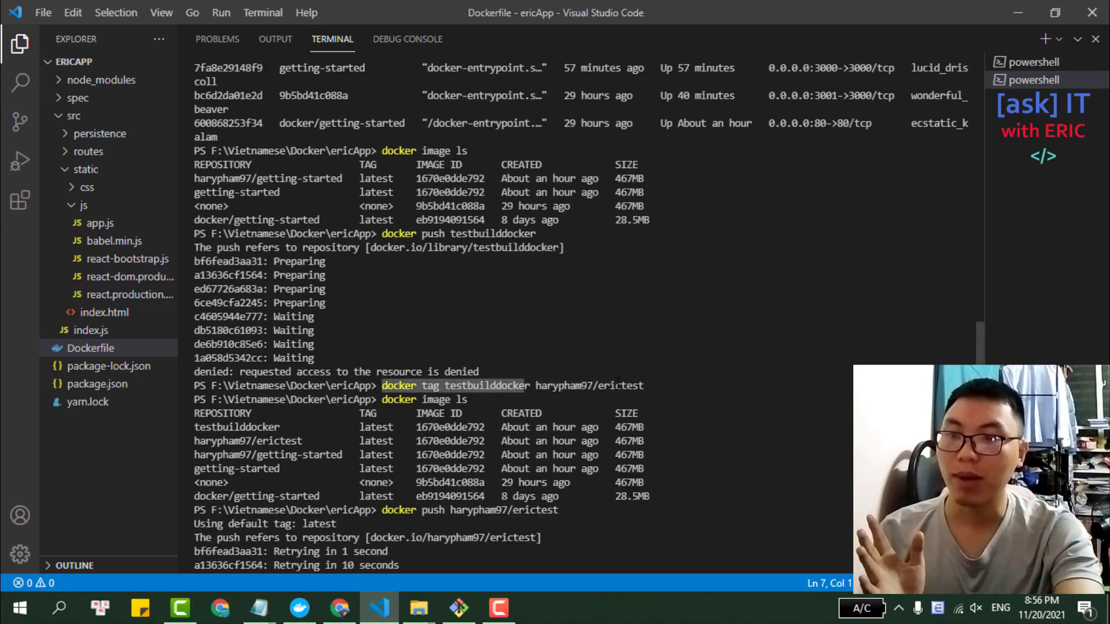
click(451, 386)
drag(440, 385, 529, 385)
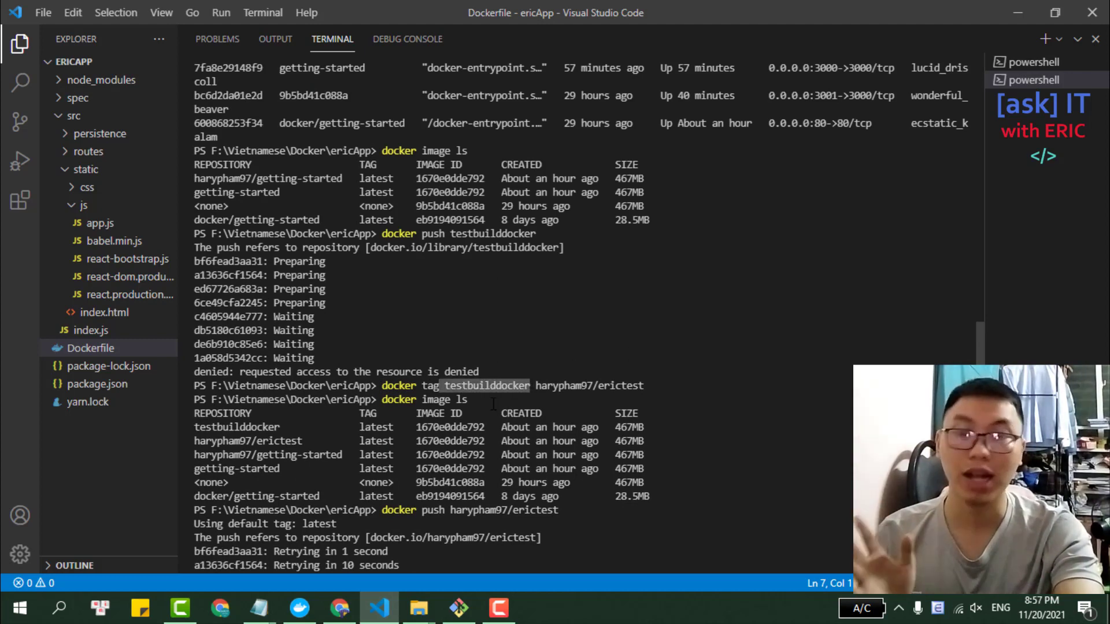
drag(535, 386, 697, 386)
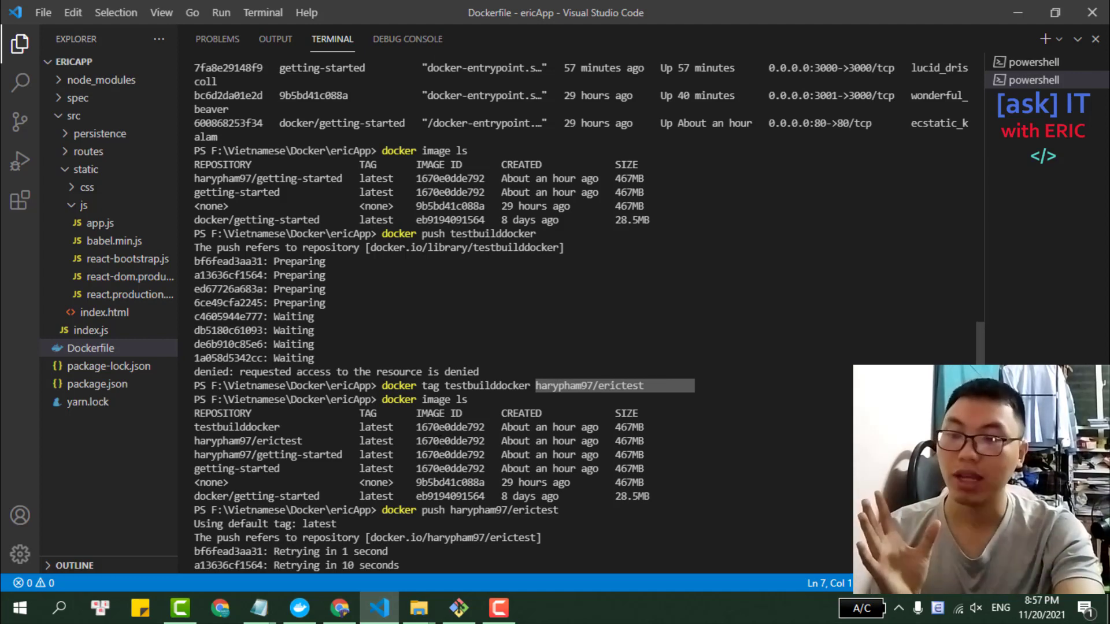
click(340, 607)
Step: Highlight 'referenced by' and fedora/httpd:version1.0, then scroll down to the private-registry example
click(430, 319)
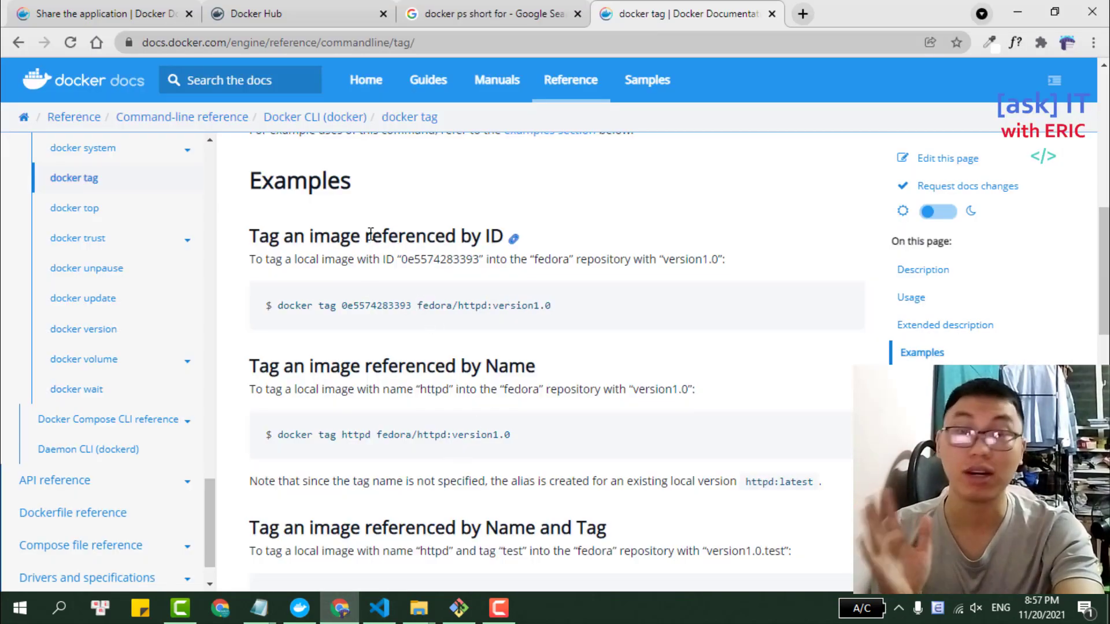
drag(366, 236, 479, 234)
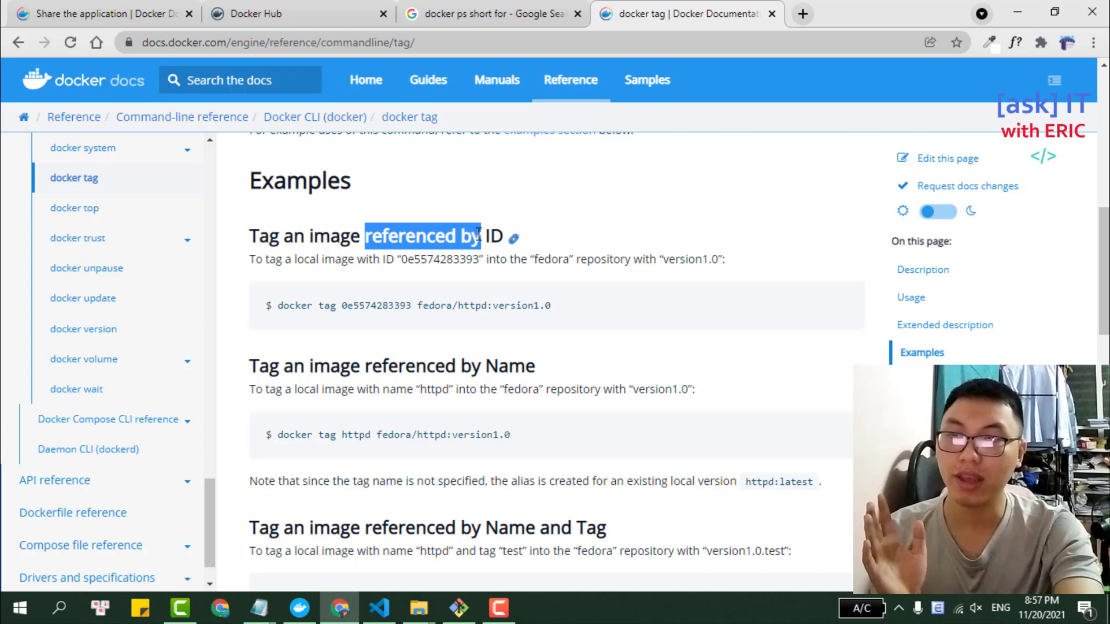
drag(417, 305, 560, 311)
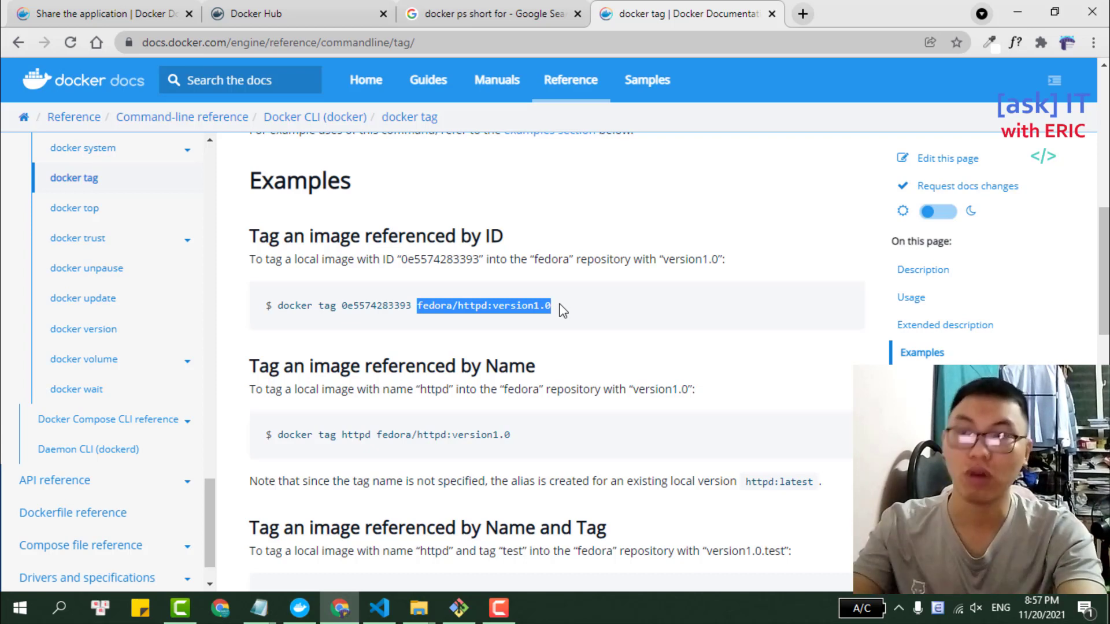
scroll(293, 300, down, 2)
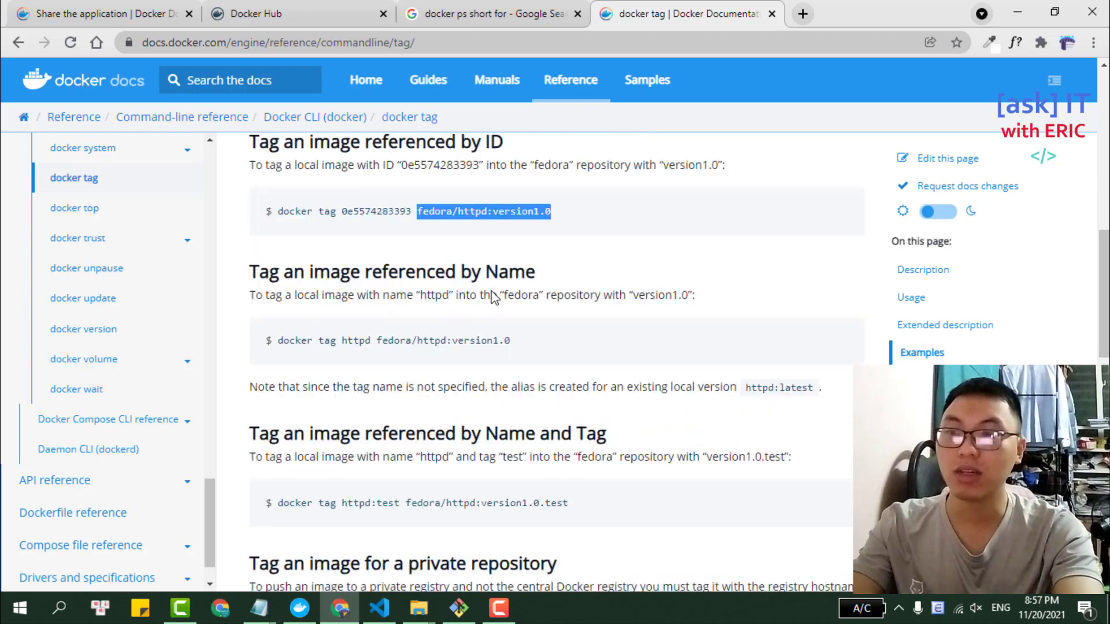
scroll(492, 296, down, 2)
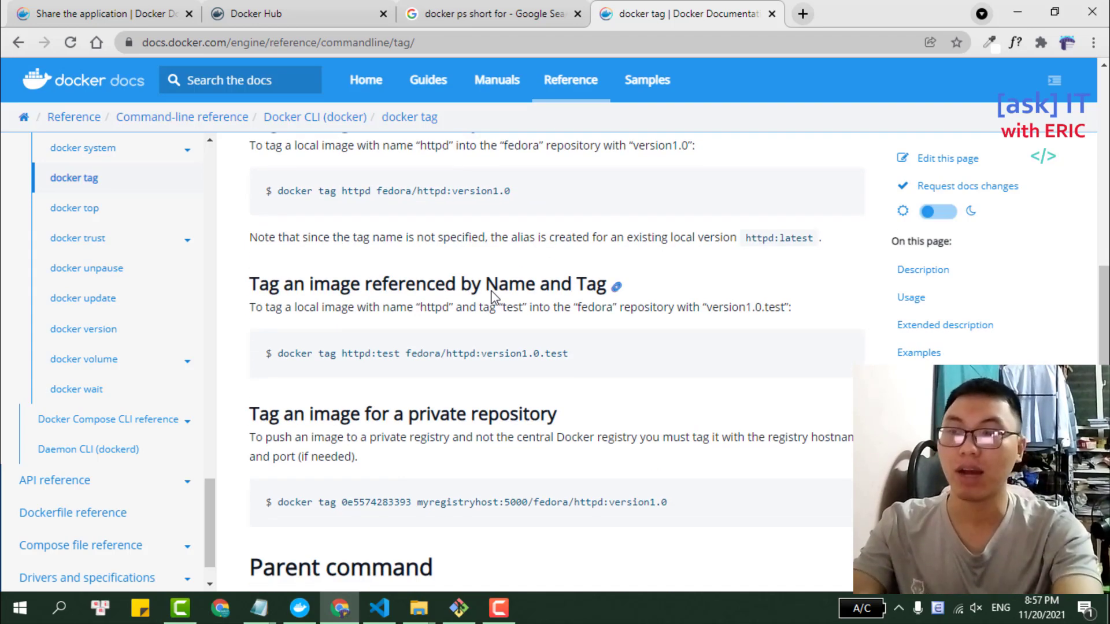
scroll(492, 297, down, 3)
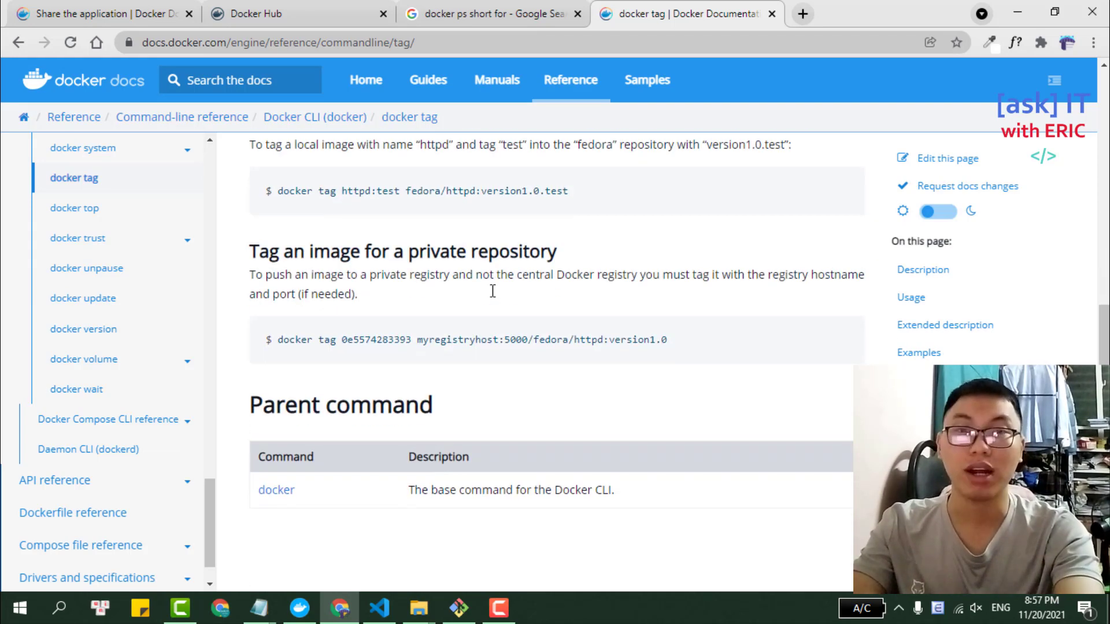